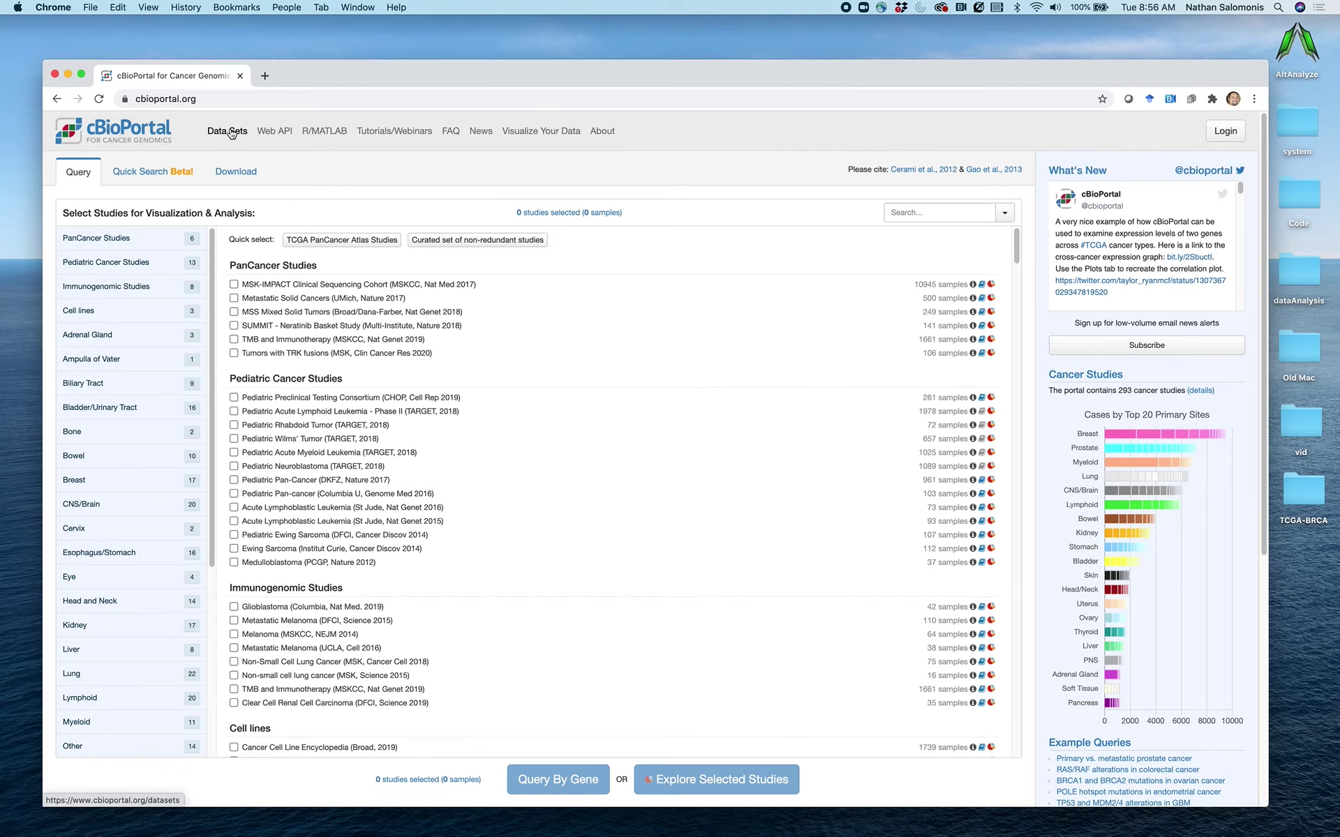
# Open cBioPortal's list of datasets, look through the available cancer studies, and minimize the browser window.
pyautogui.click(232, 135)
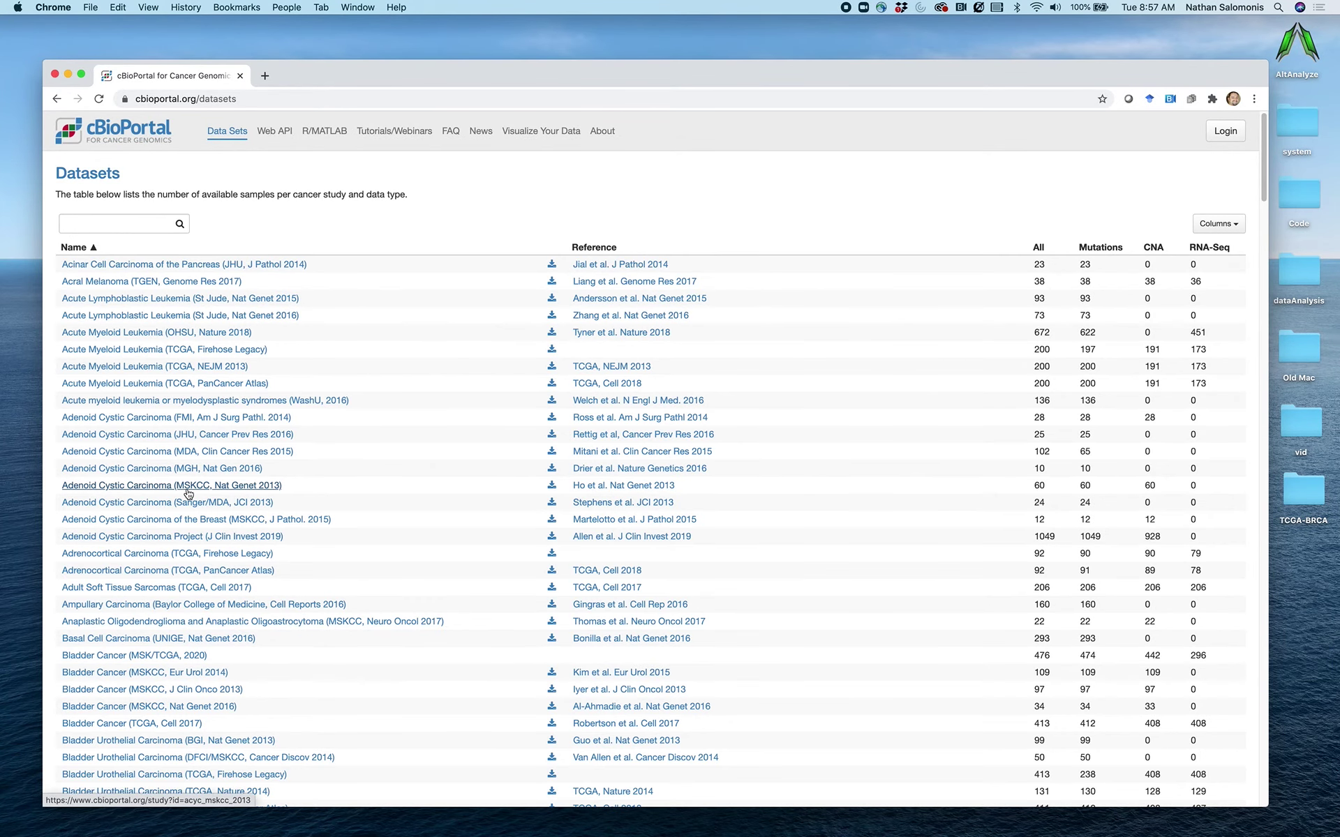
pyautogui.scroll(-4, 187, 488)
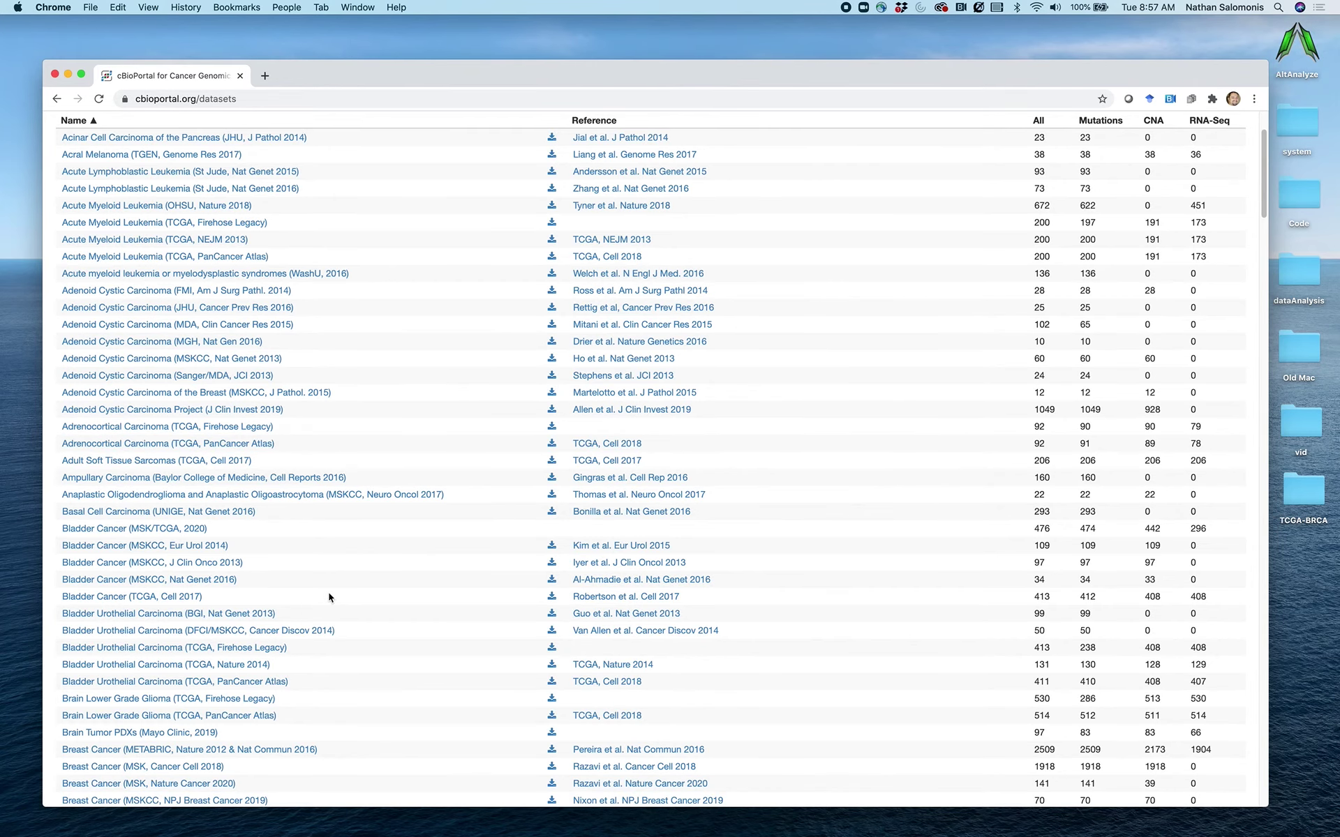
pyautogui.scroll(-10, 329, 598)
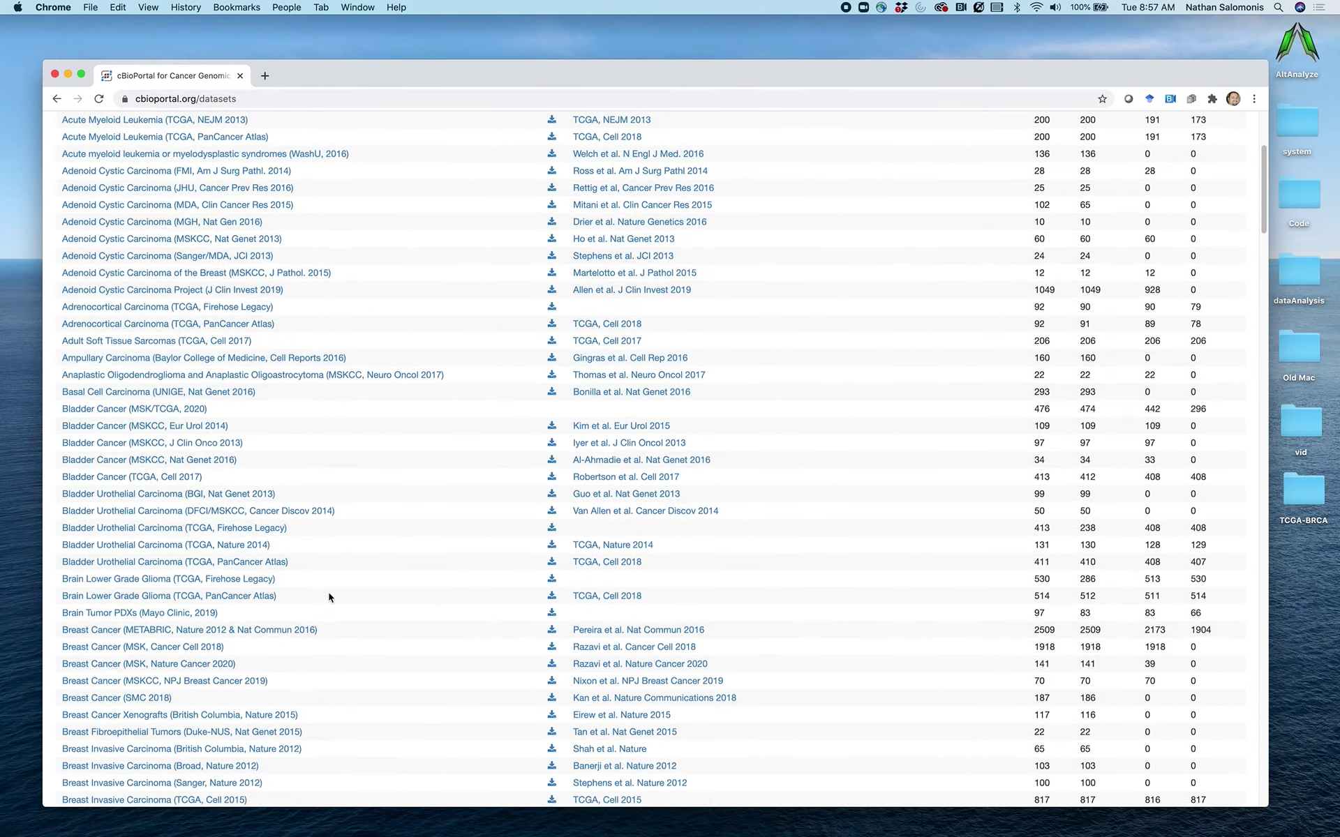
pyautogui.scroll(-2, 329, 598)
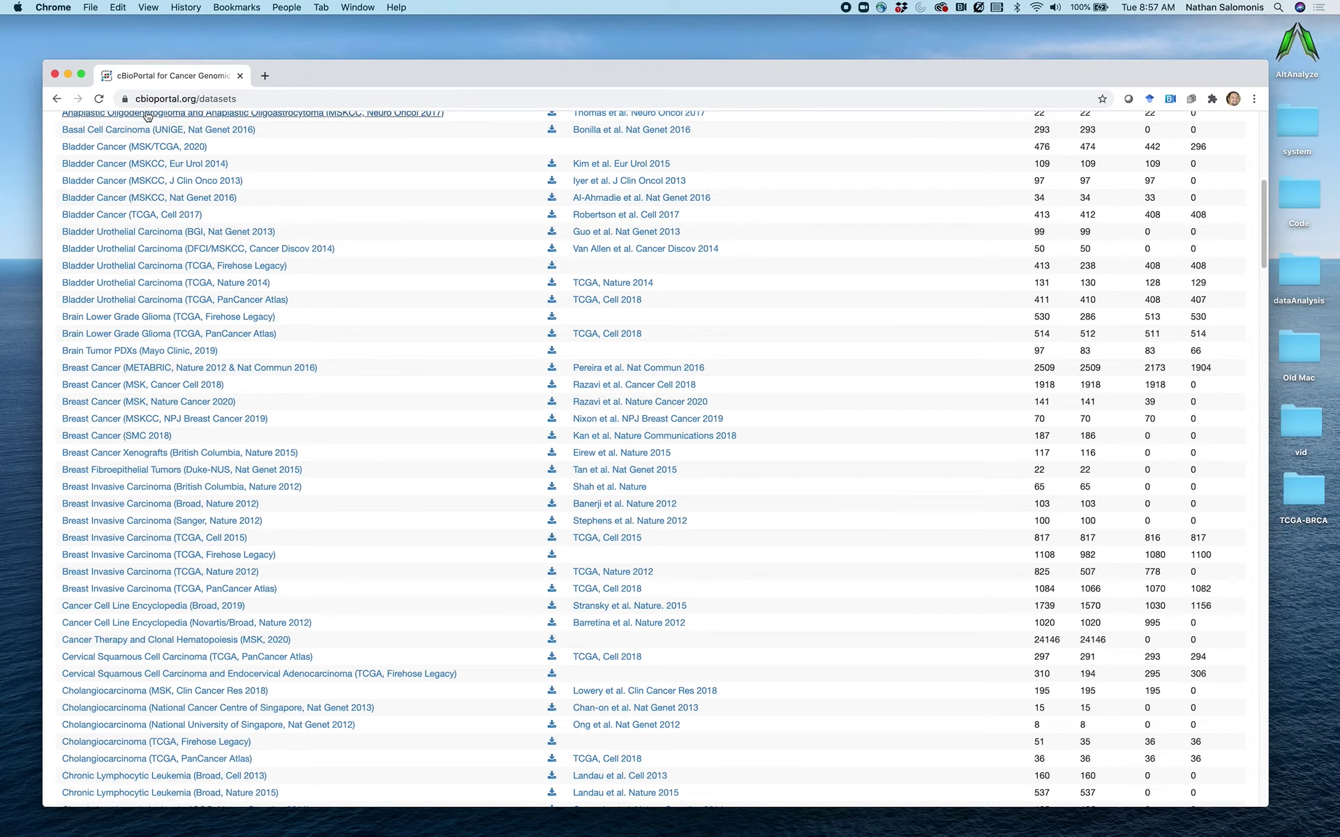
pyautogui.click(69, 74)
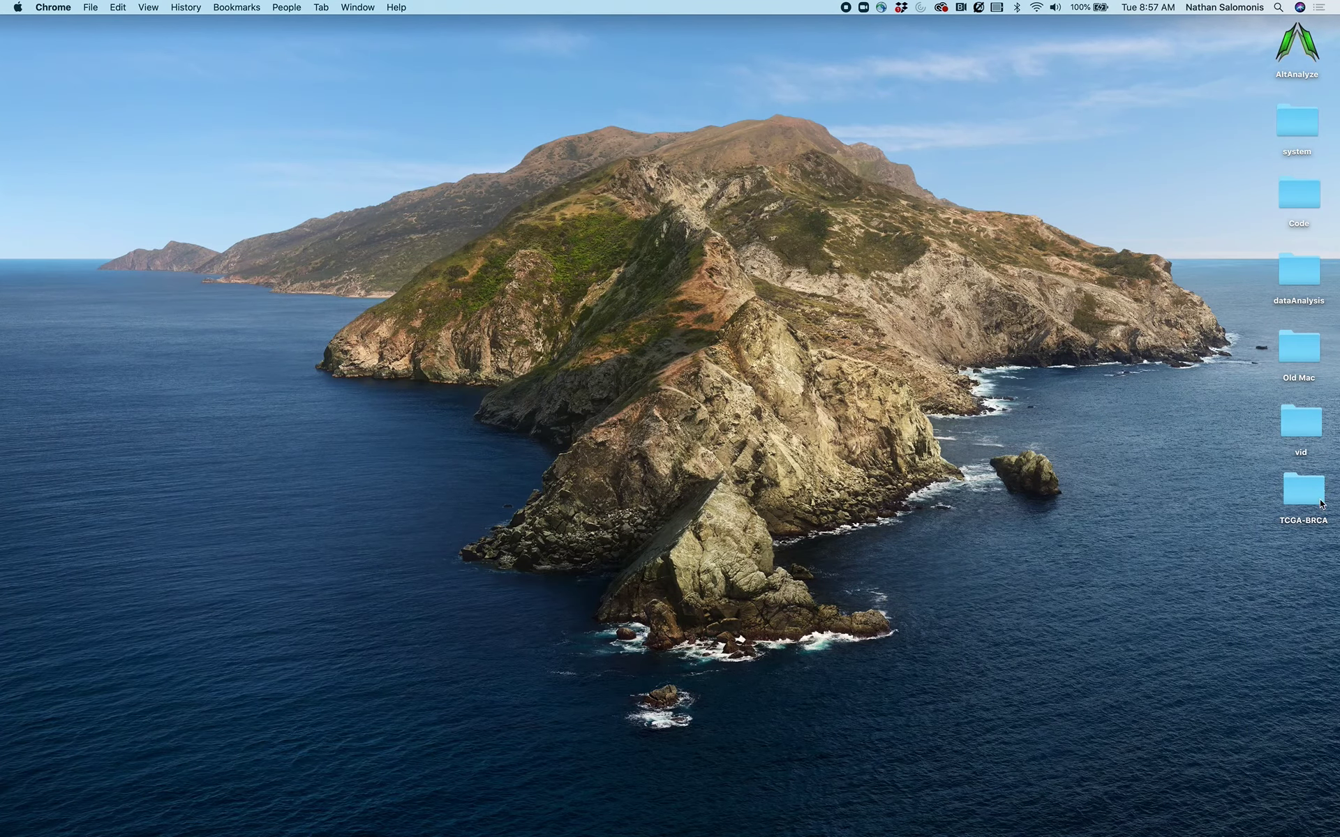
# Open the TCGA-BRCA folder on the desktop, show its files as a list, and select exp.TCGA-BRC-RNASeq-2500.txt.
pyautogui.doubleClick(1312, 499)
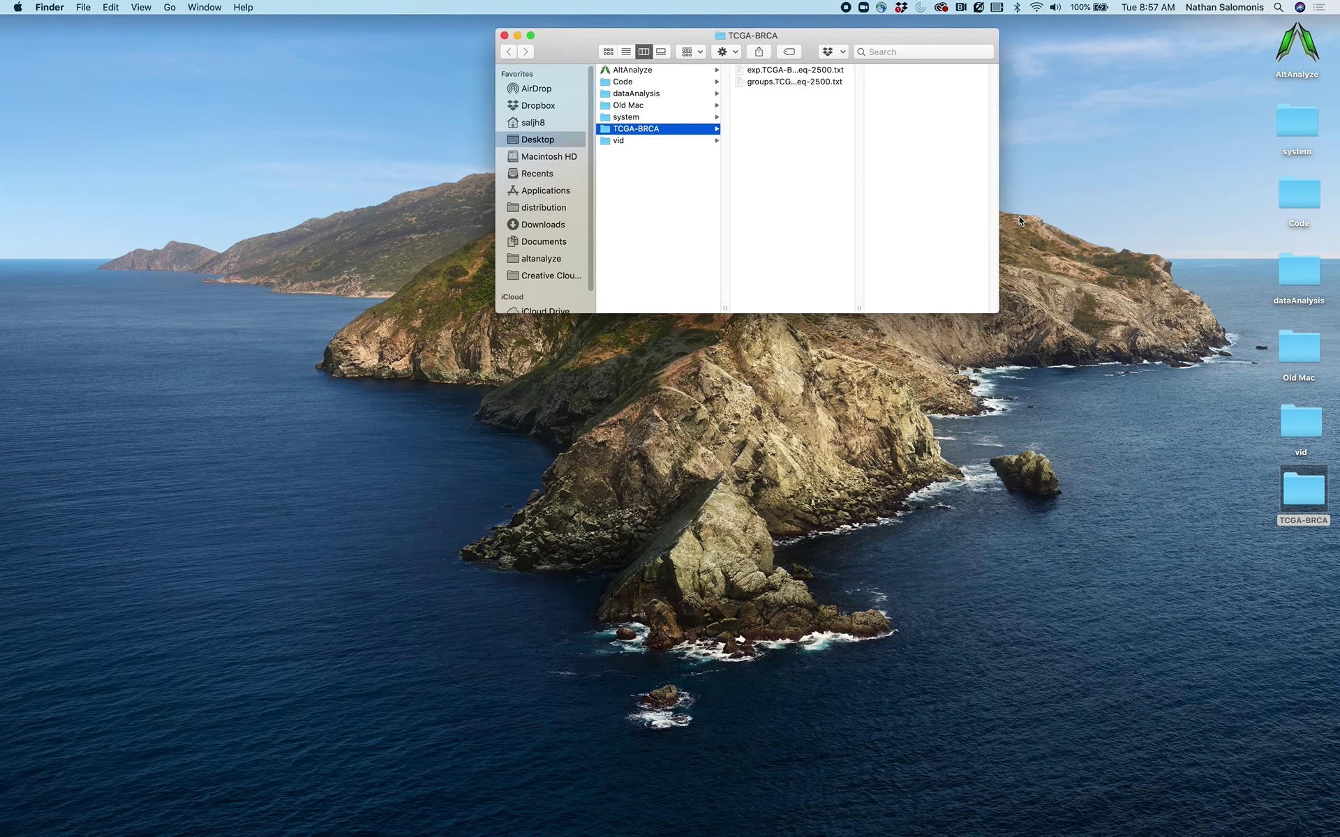
pyautogui.click(627, 52)
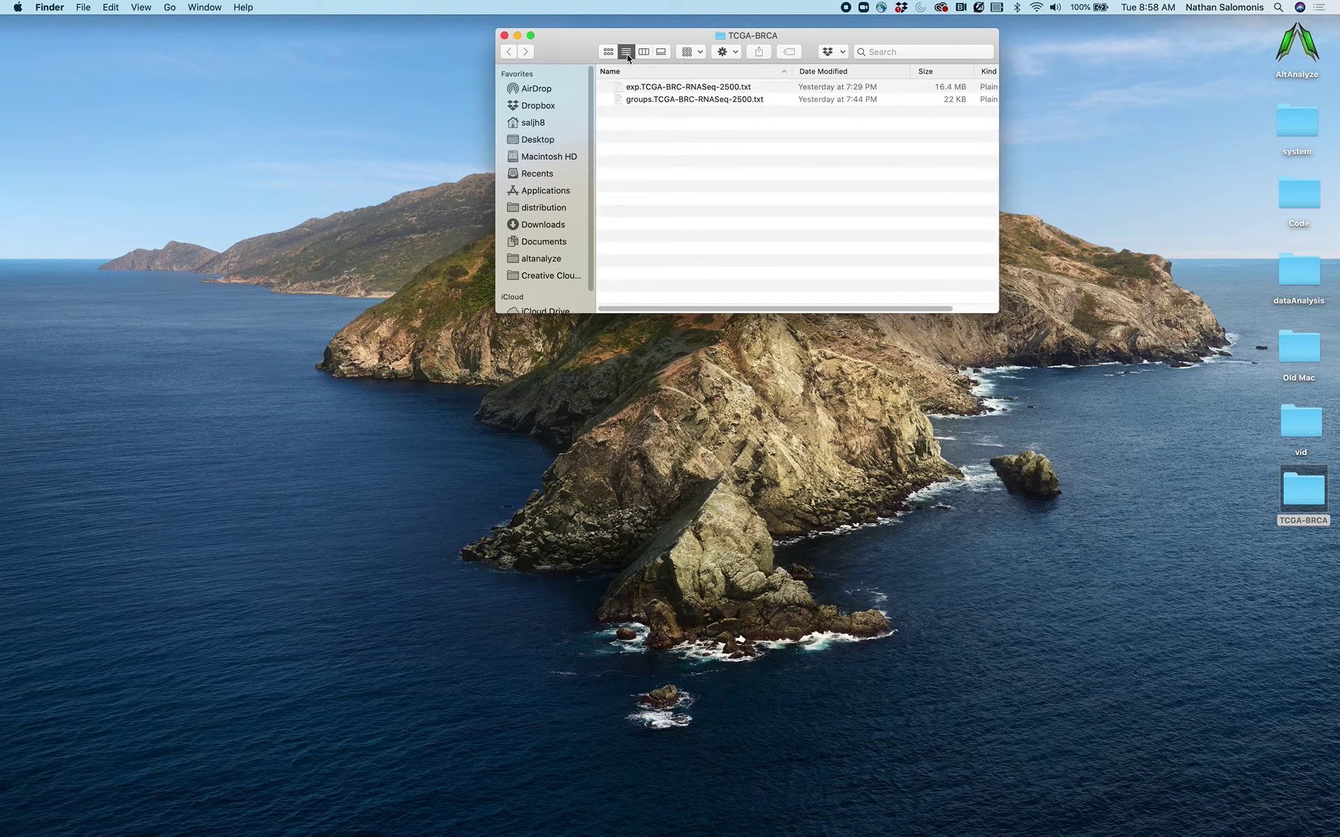
pyautogui.click(766, 84)
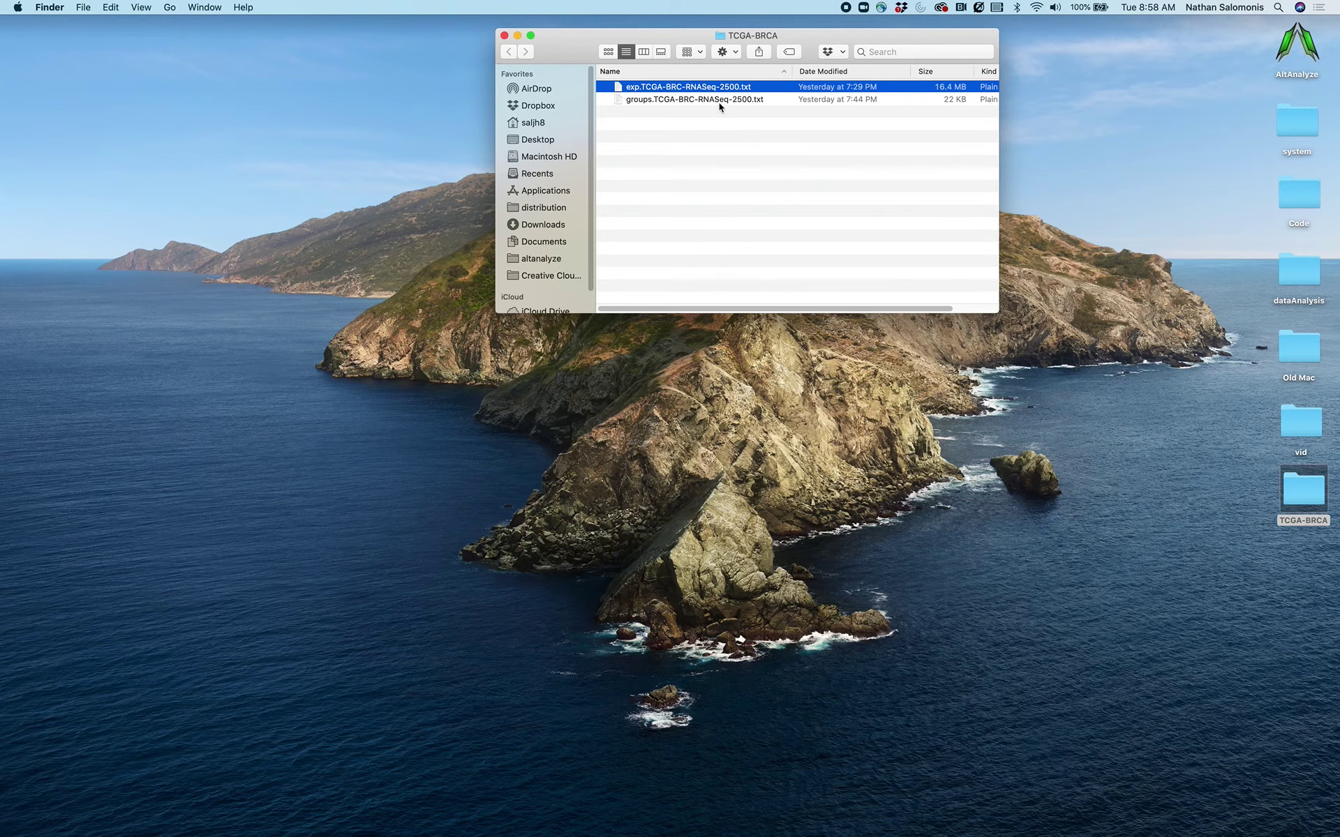
# Open groups.TCGA-BRC-RNASeq-2500.txt in Microsoft Excel and widen column A to show the full sample names.
pyautogui.click(720, 105)
pyautogui.rightClick(721, 105)
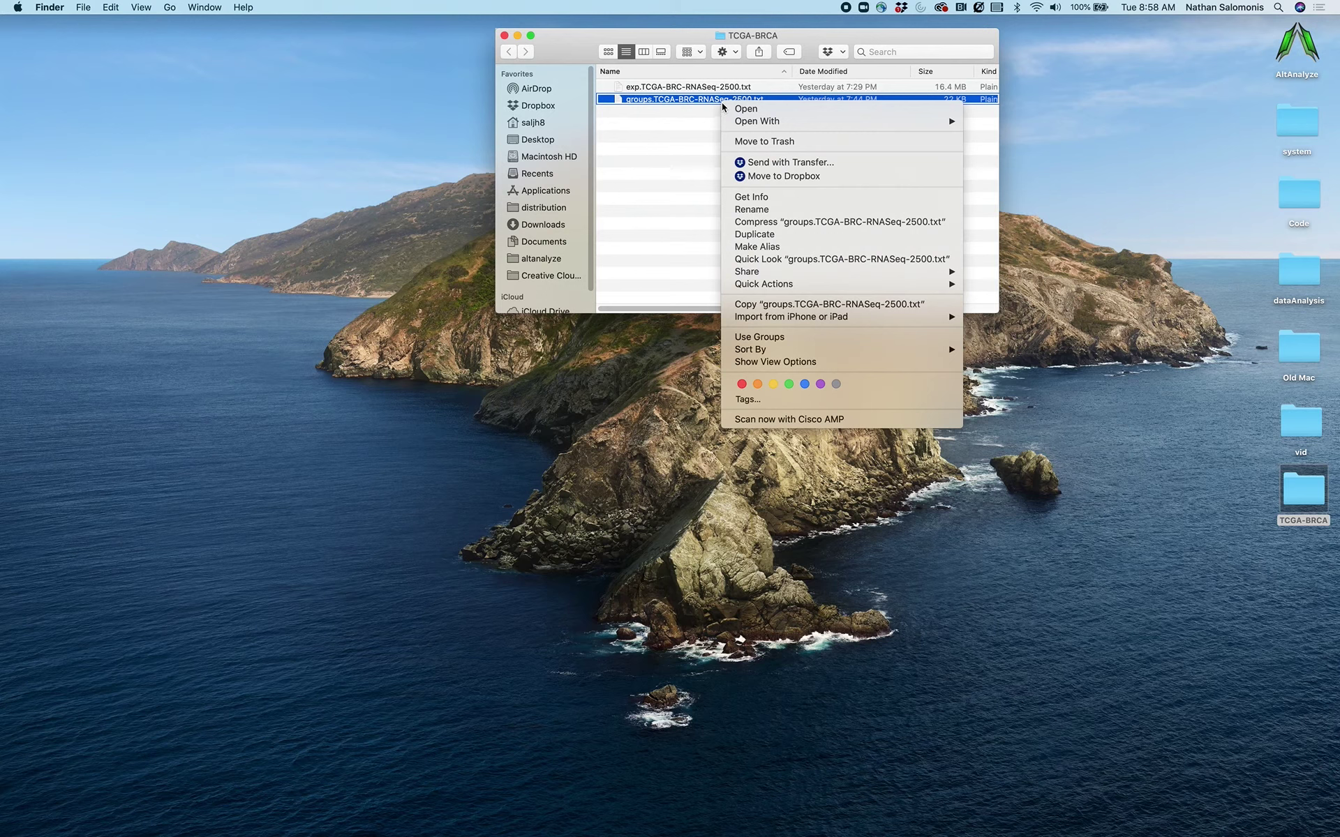
pyautogui.moveTo(757, 121)
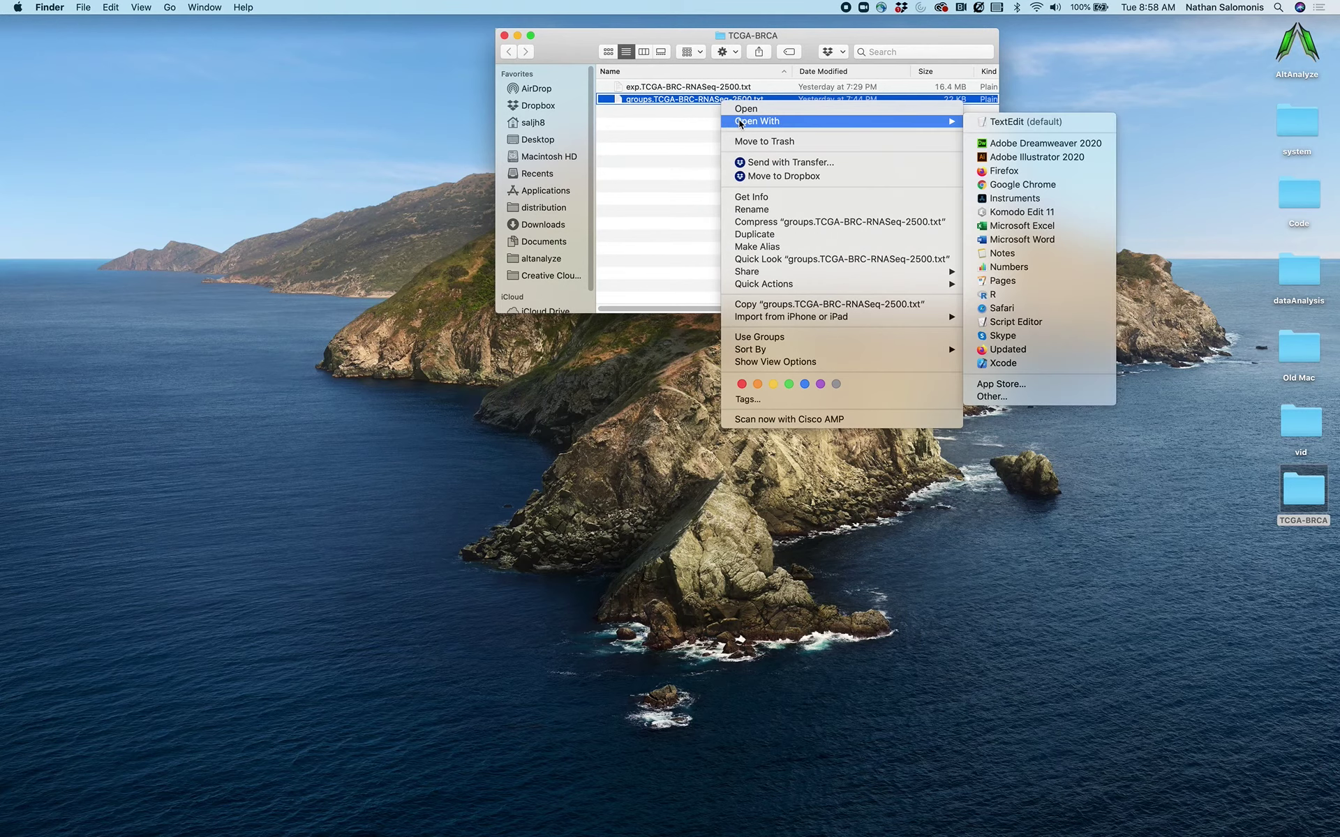
pyautogui.click(1024, 227)
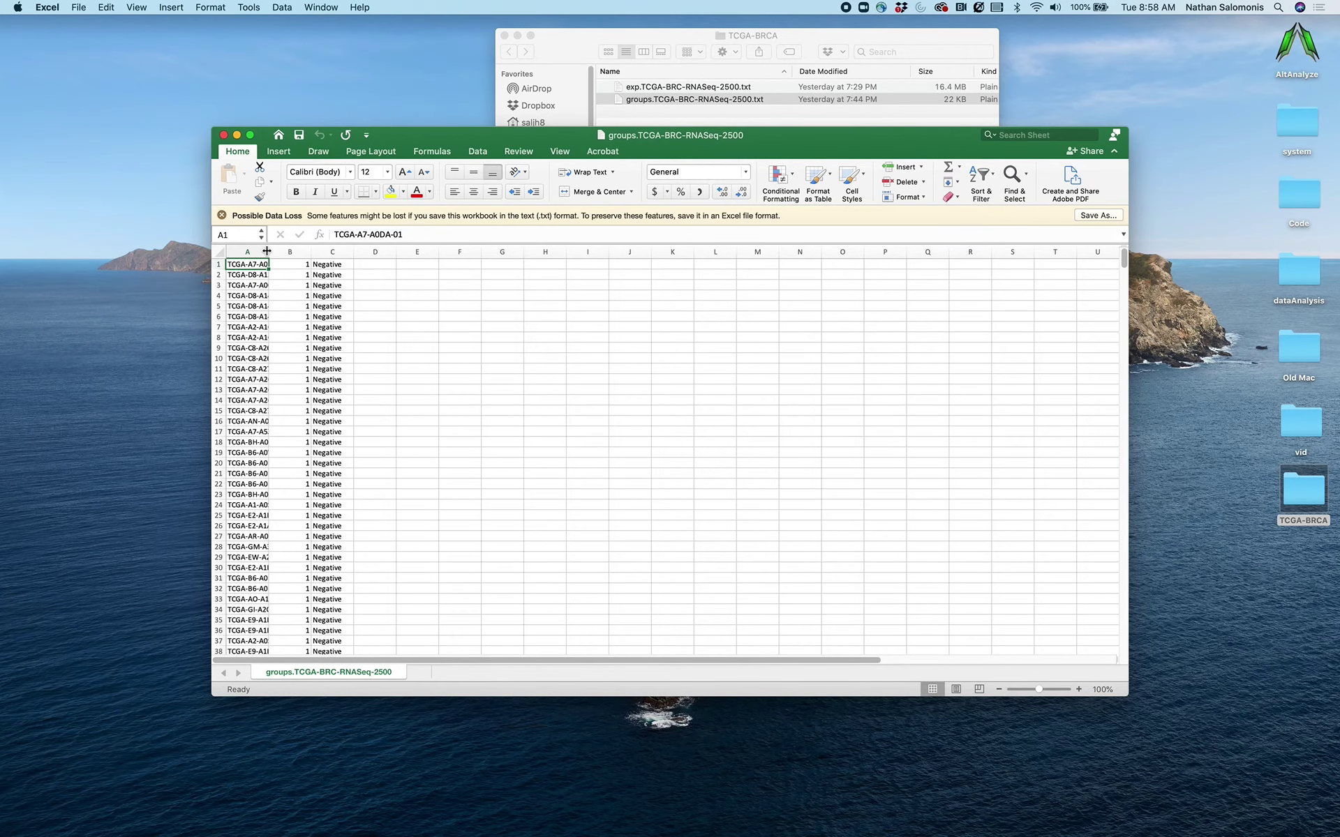
pyautogui.moveTo(269, 252); pyautogui.dragTo(336, 252)
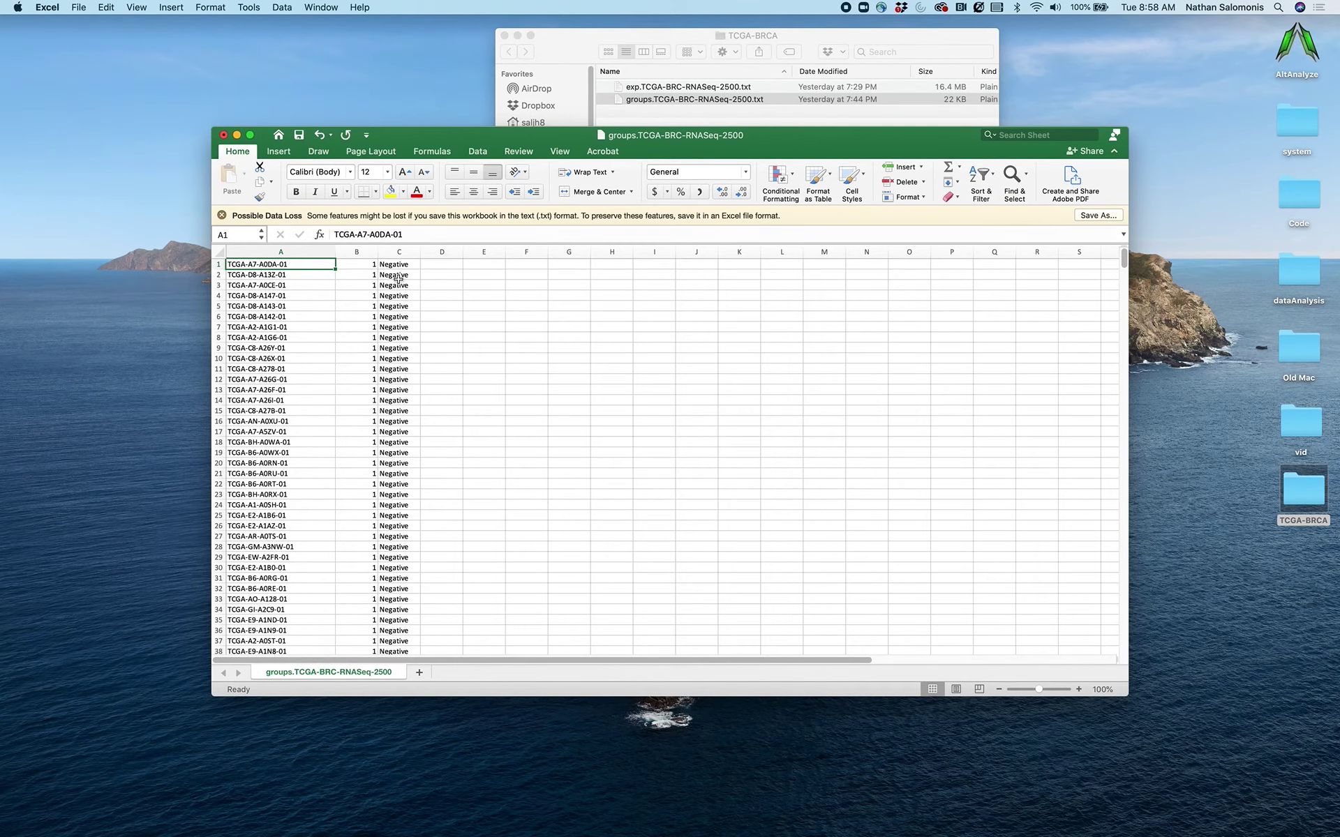
# Review the samples' Negative and Positive group assignments, then close the groups file.
pyautogui.scroll(-6, 400, 328)
pyautogui.scroll(-20, 400, 328)
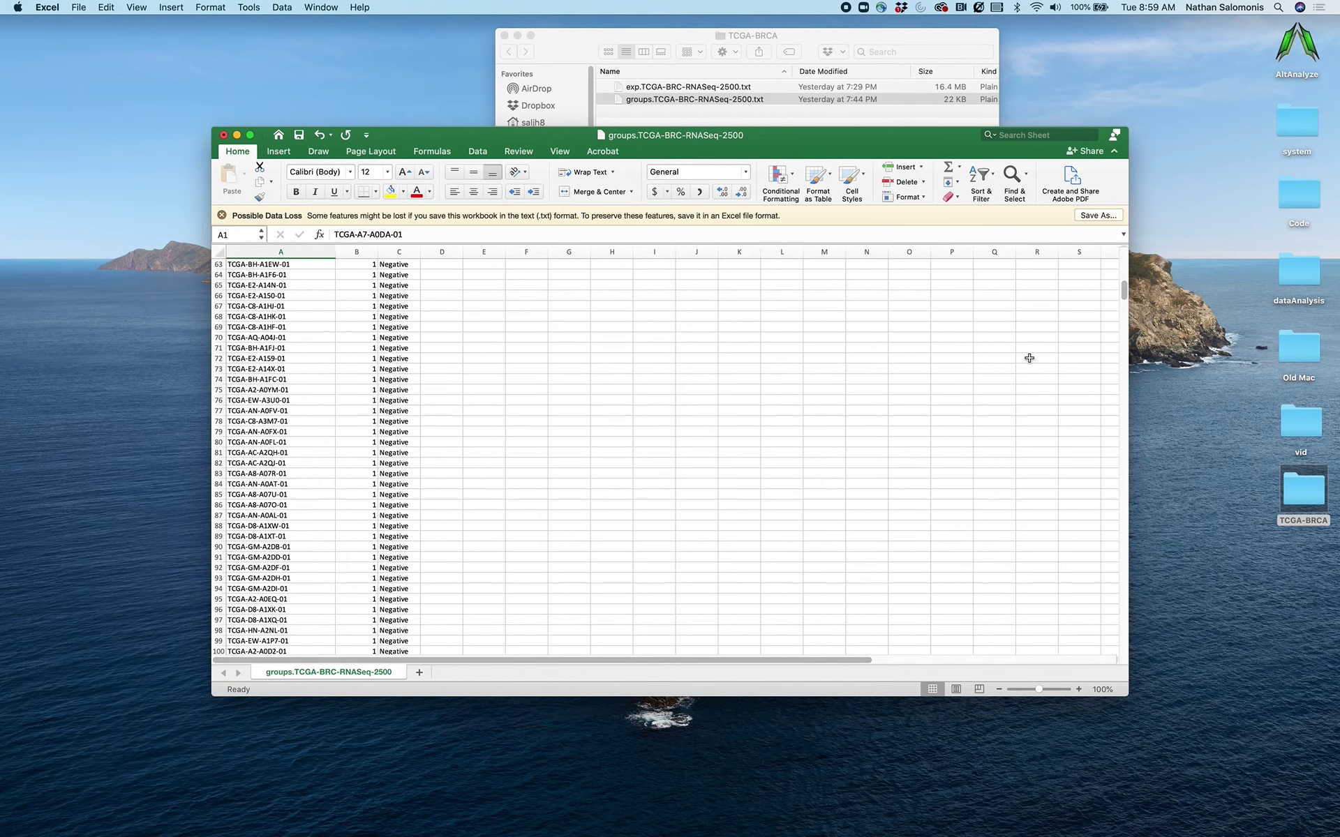
pyautogui.scroll(-15, 1055, 509)
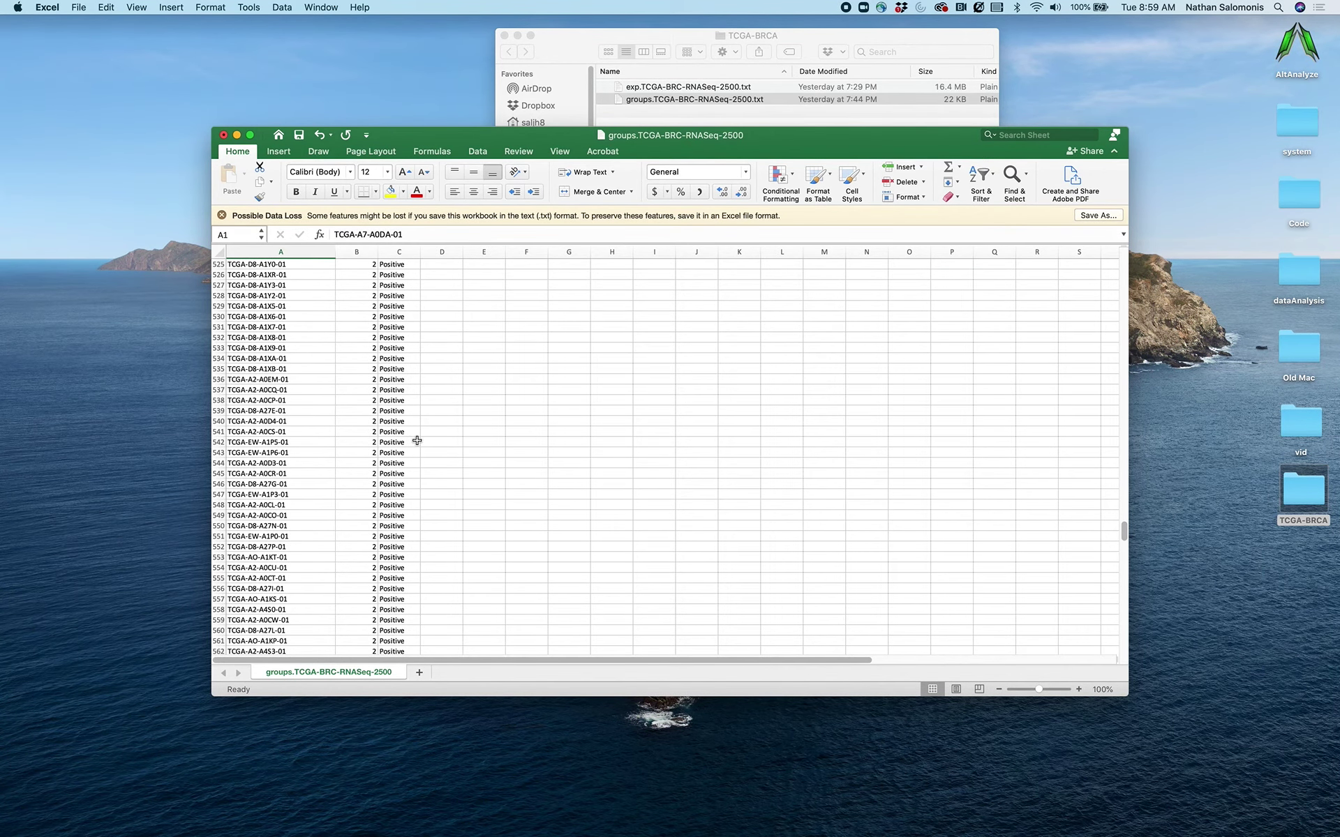
pyautogui.press('super+w')
pyautogui.click(626, 223)
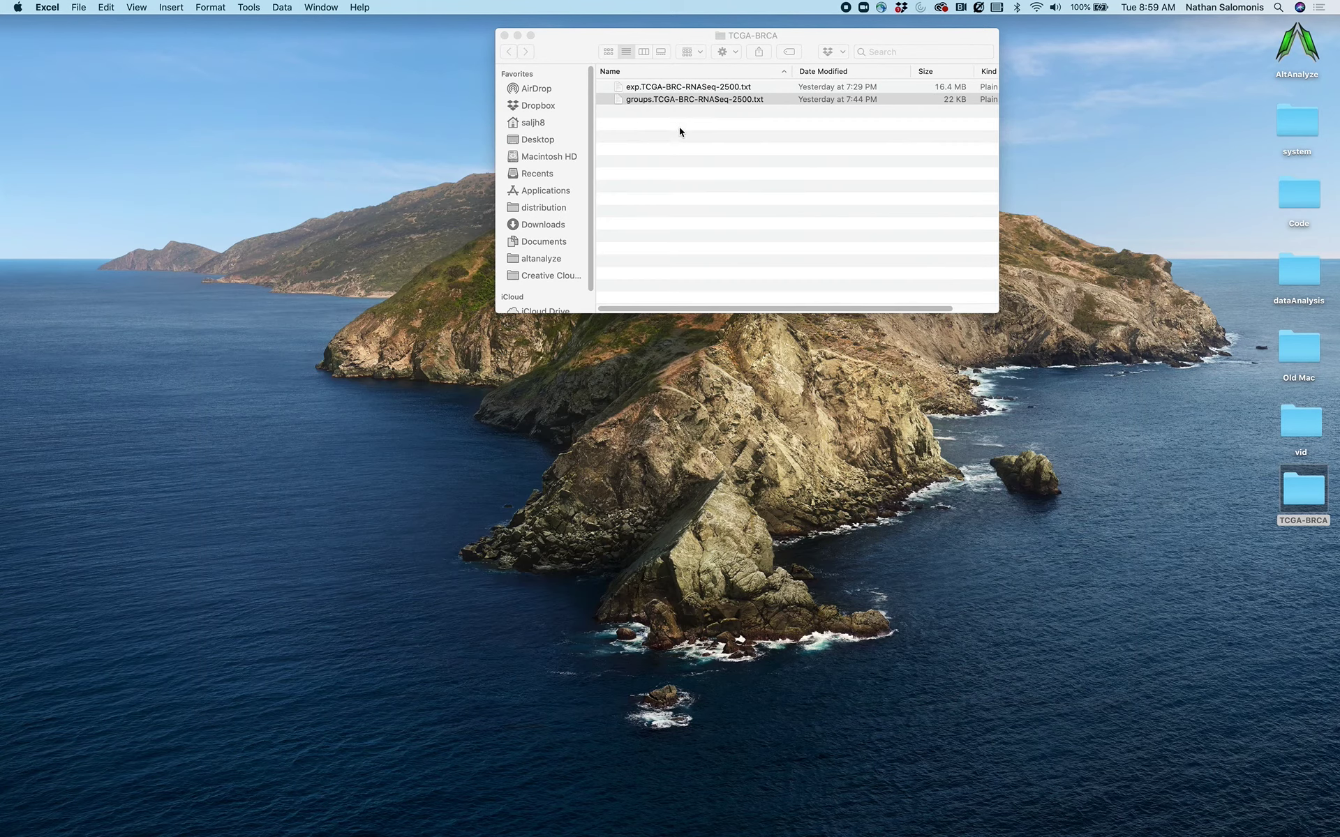
# Open exp.TCGA-BRC-RNASeq-2500.txt in Microsoft Excel, examine the gene rows and sample columns, and close the file.
pyautogui.click(671, 87)
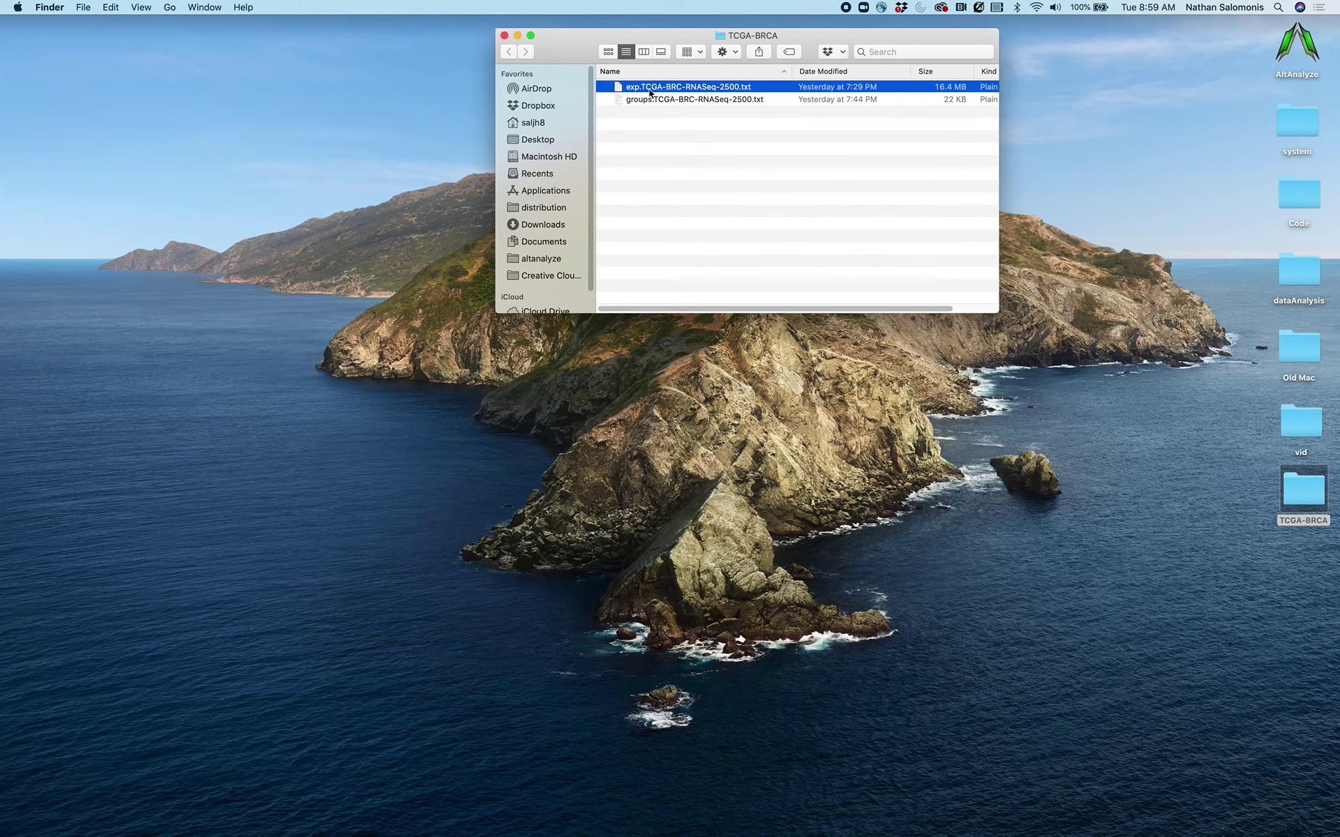
pyautogui.rightClick(649, 93)
pyautogui.moveTo(675, 108)
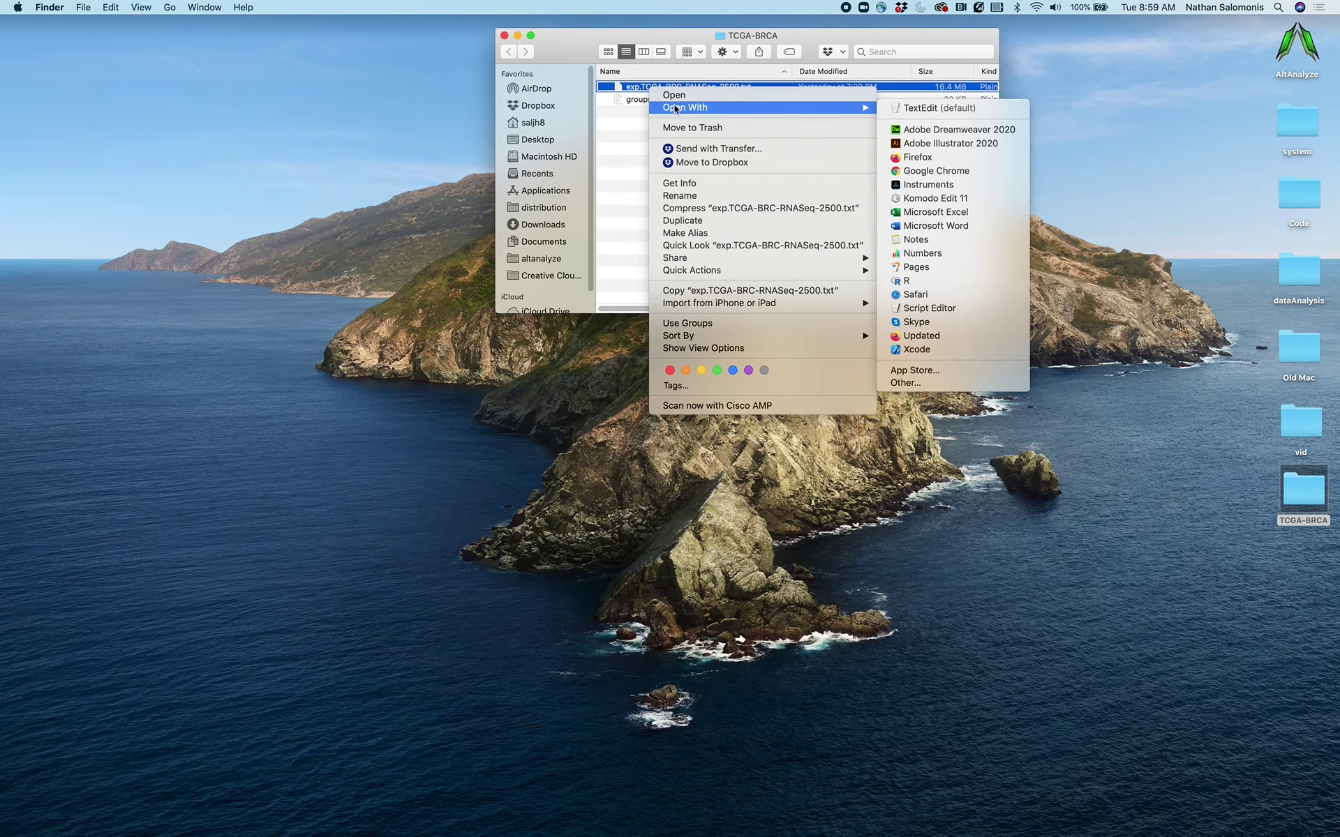
pyautogui.click(943, 217)
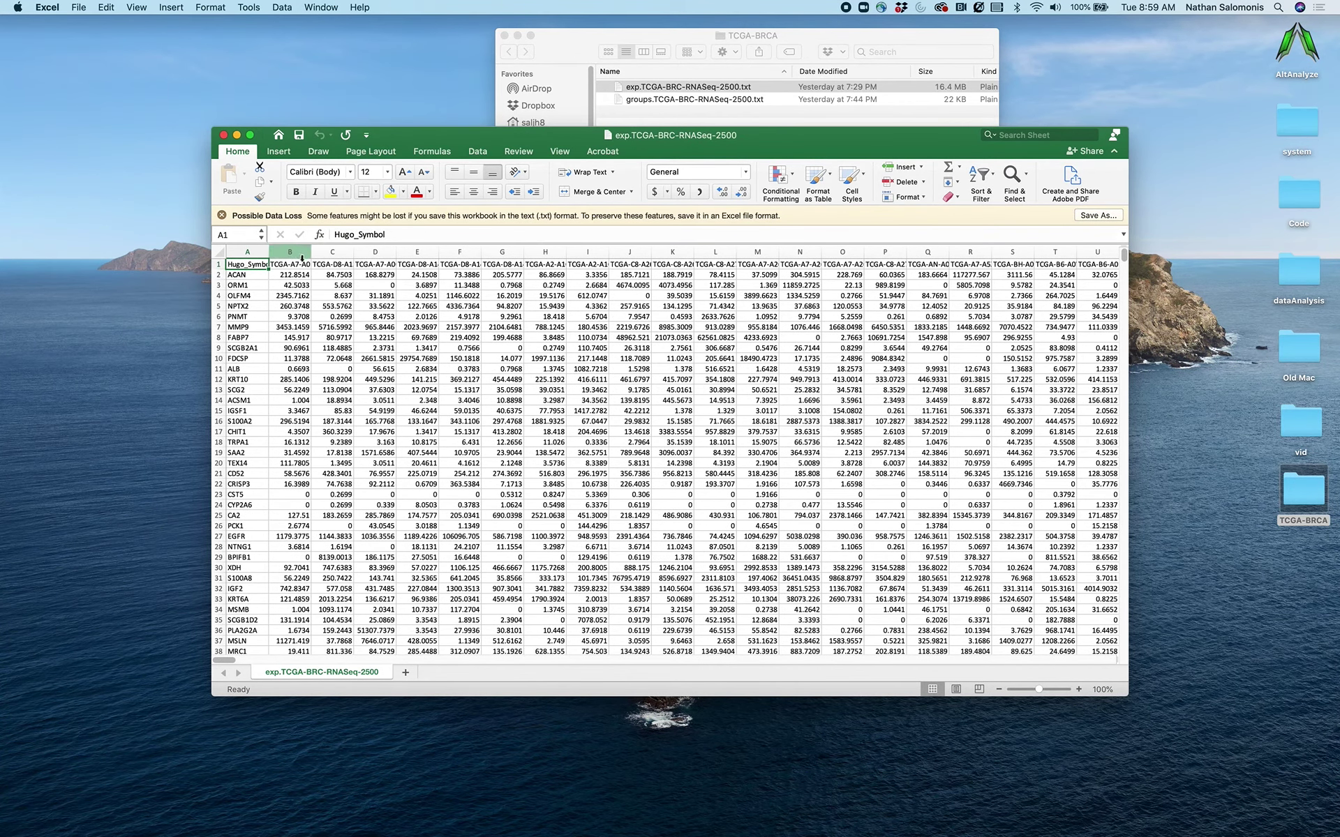
pyautogui.click(290, 265)
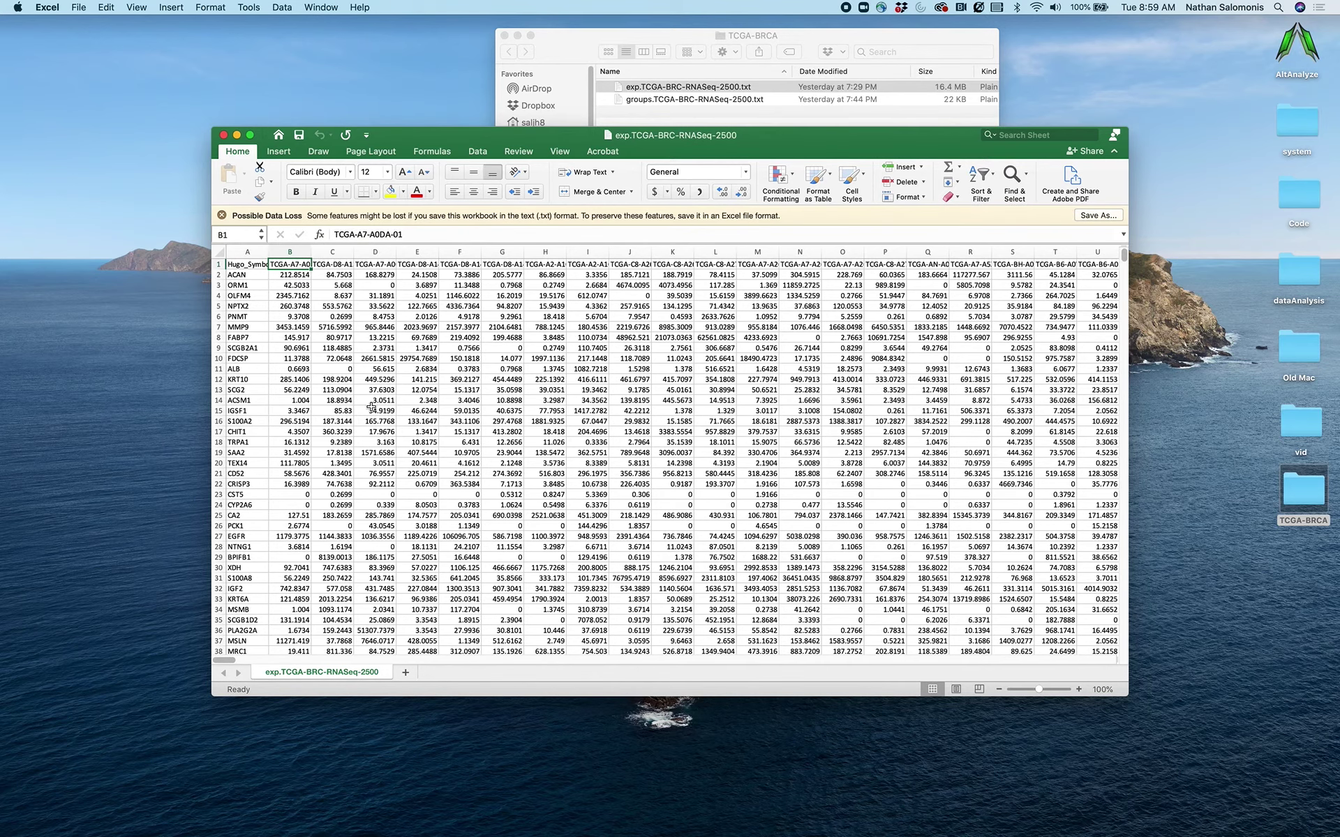
pyautogui.hscroll(3, 390, 412)
pyautogui.hscroll(-3, 404, 413)
pyautogui.press('super+w')
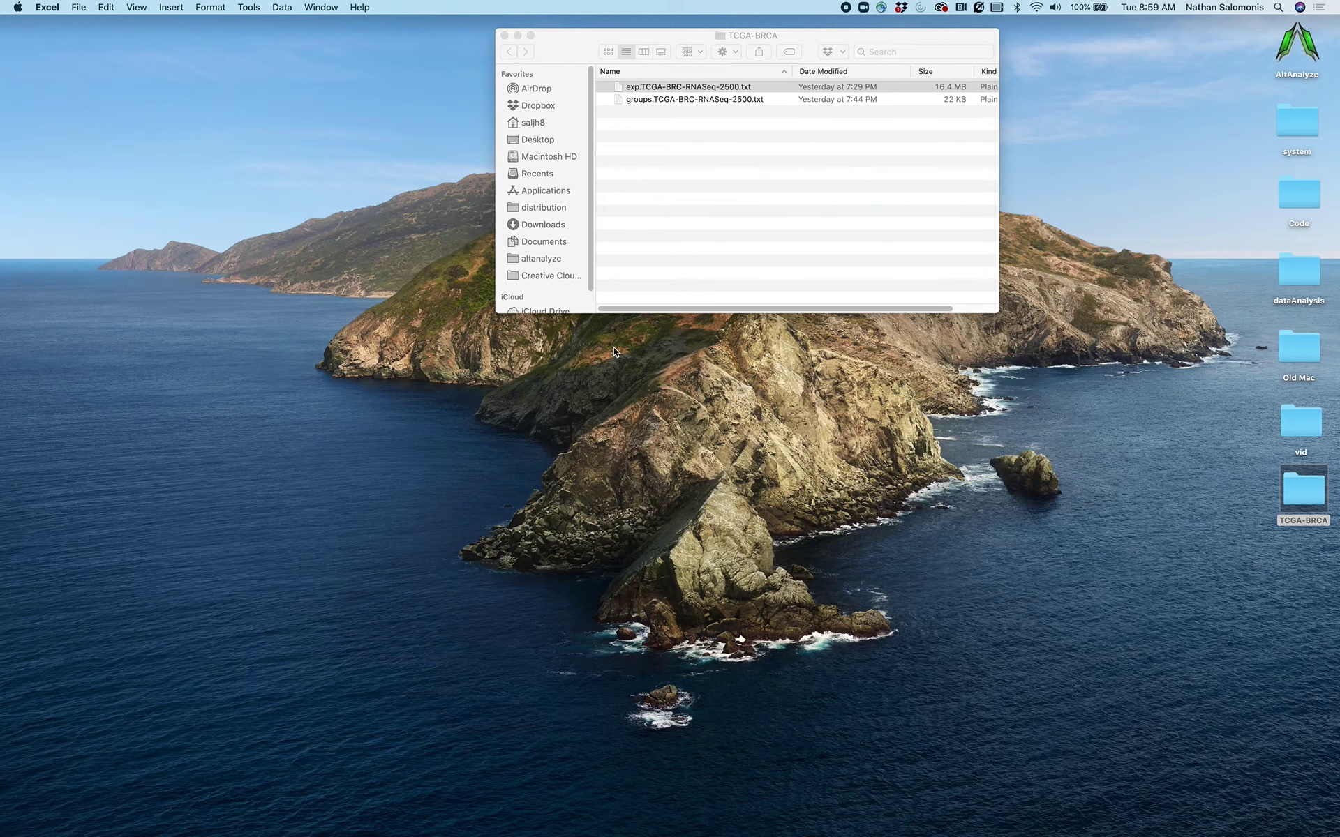
# Launch AltAnalyze from its desktop folder, begin an analysis, and proceed to the species database download.
pyautogui.moveTo(187, 835)
pyautogui.doubleClick(1285, 48)
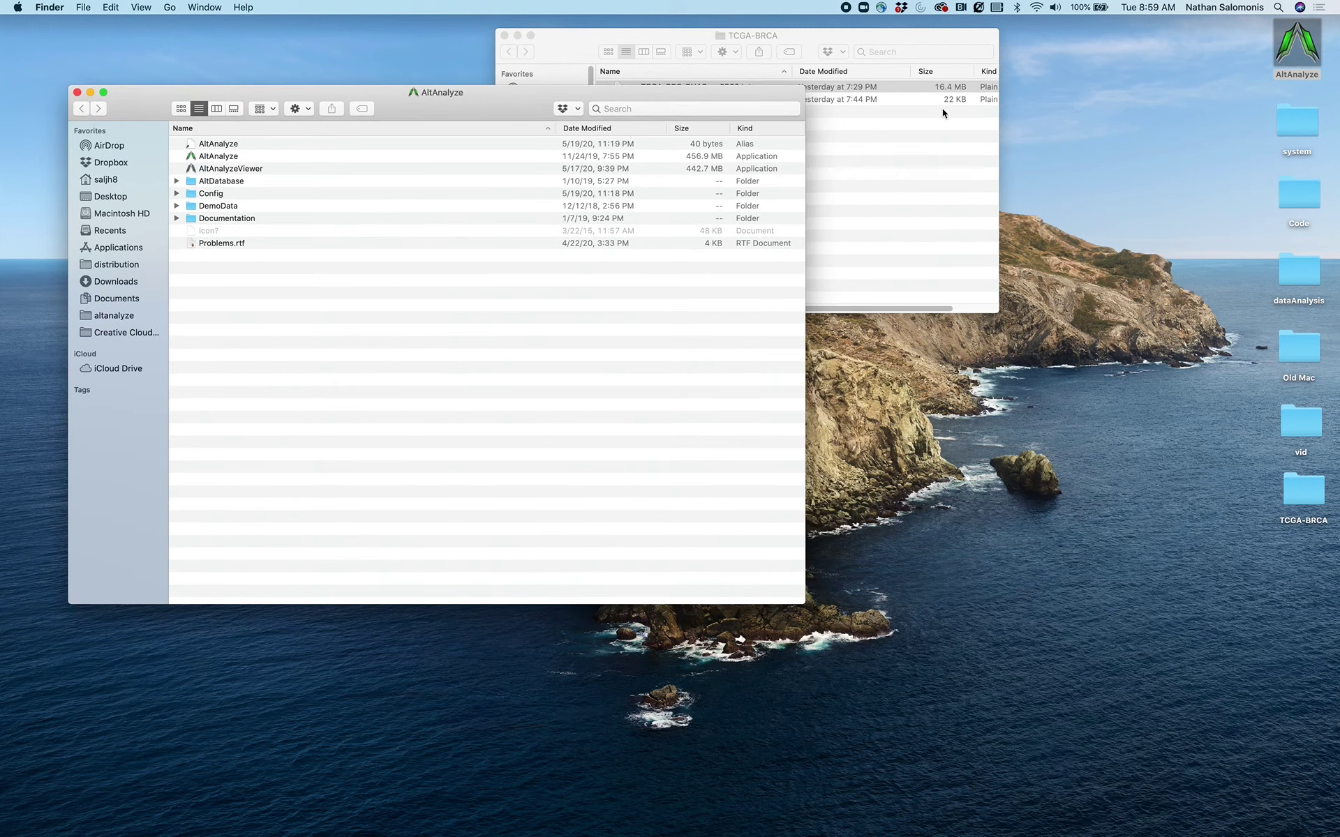
pyautogui.doubleClick(286, 157)
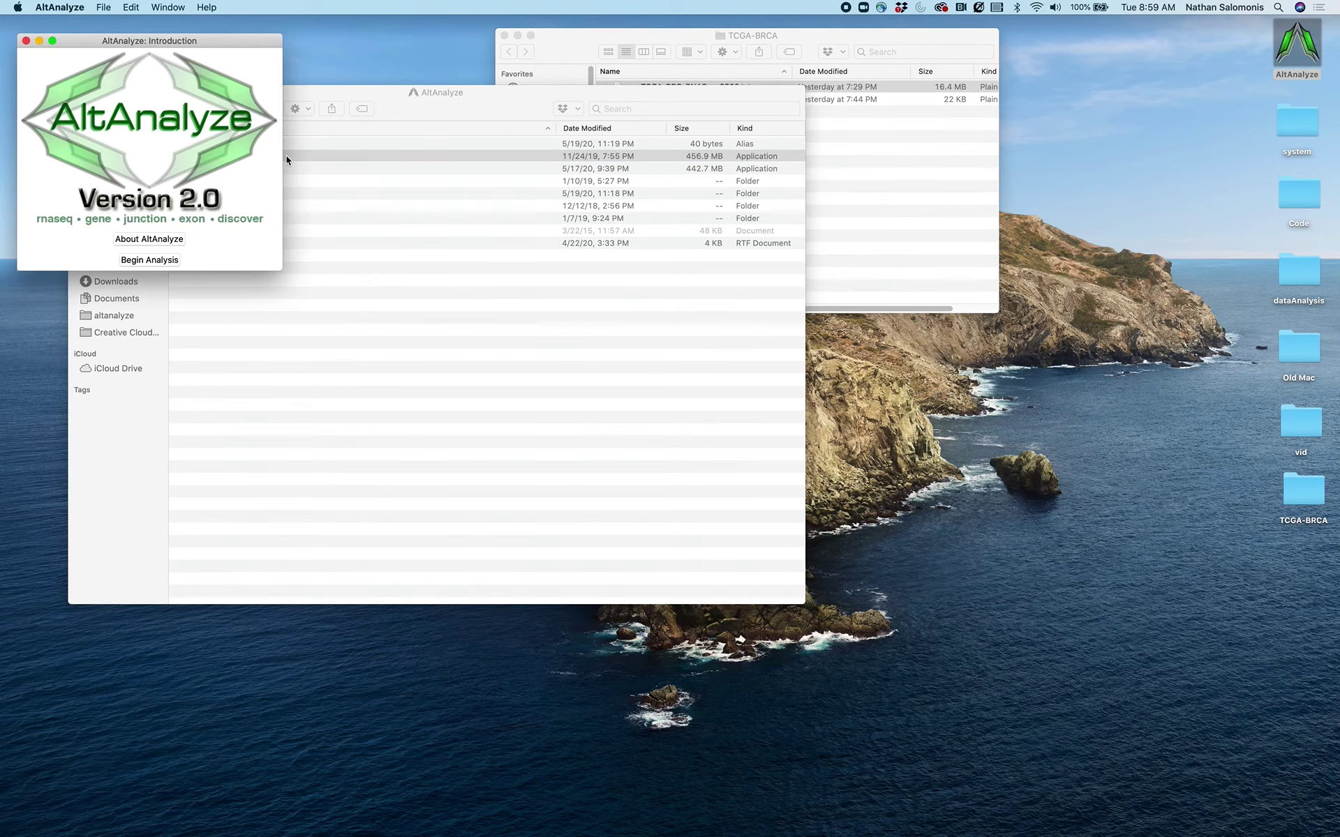
pyautogui.click(143, 260)
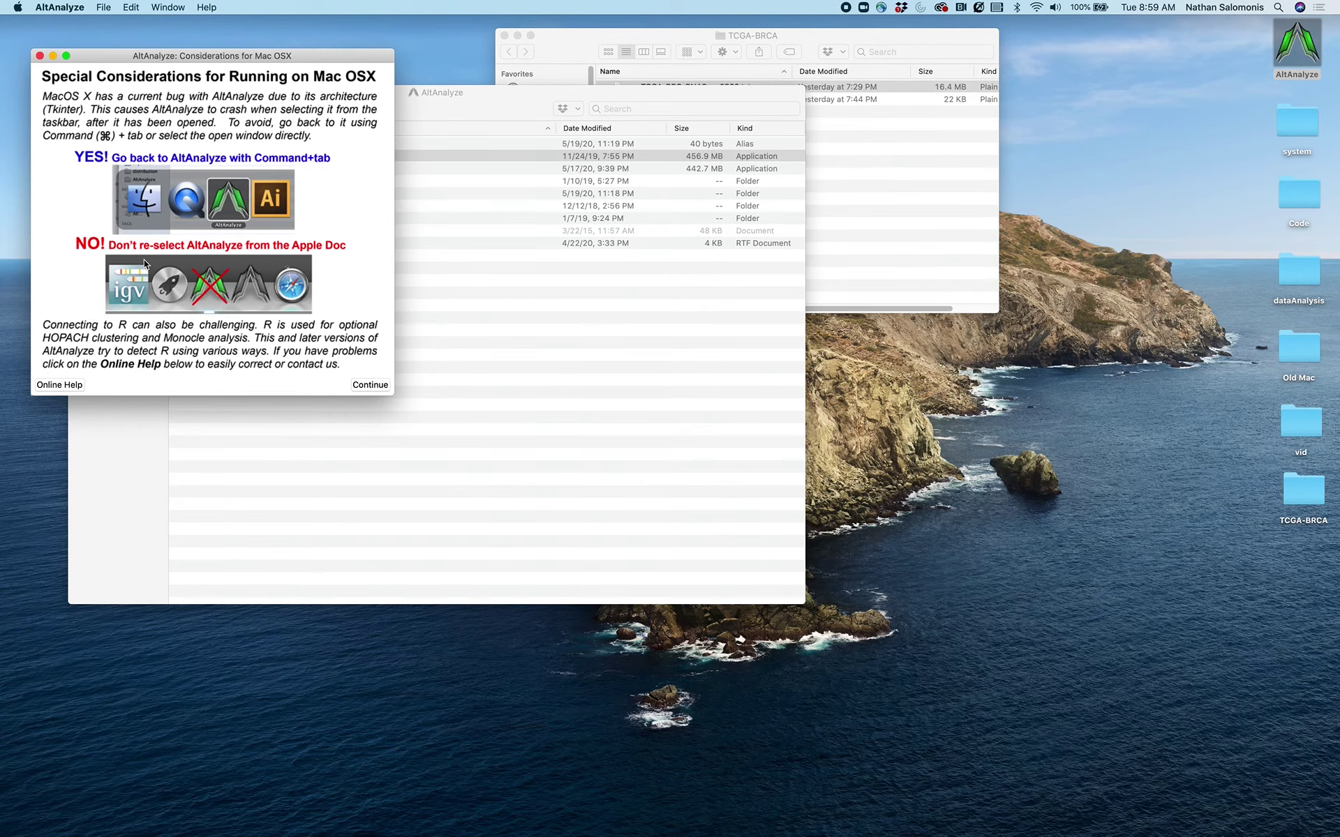
pyautogui.click(370, 382)
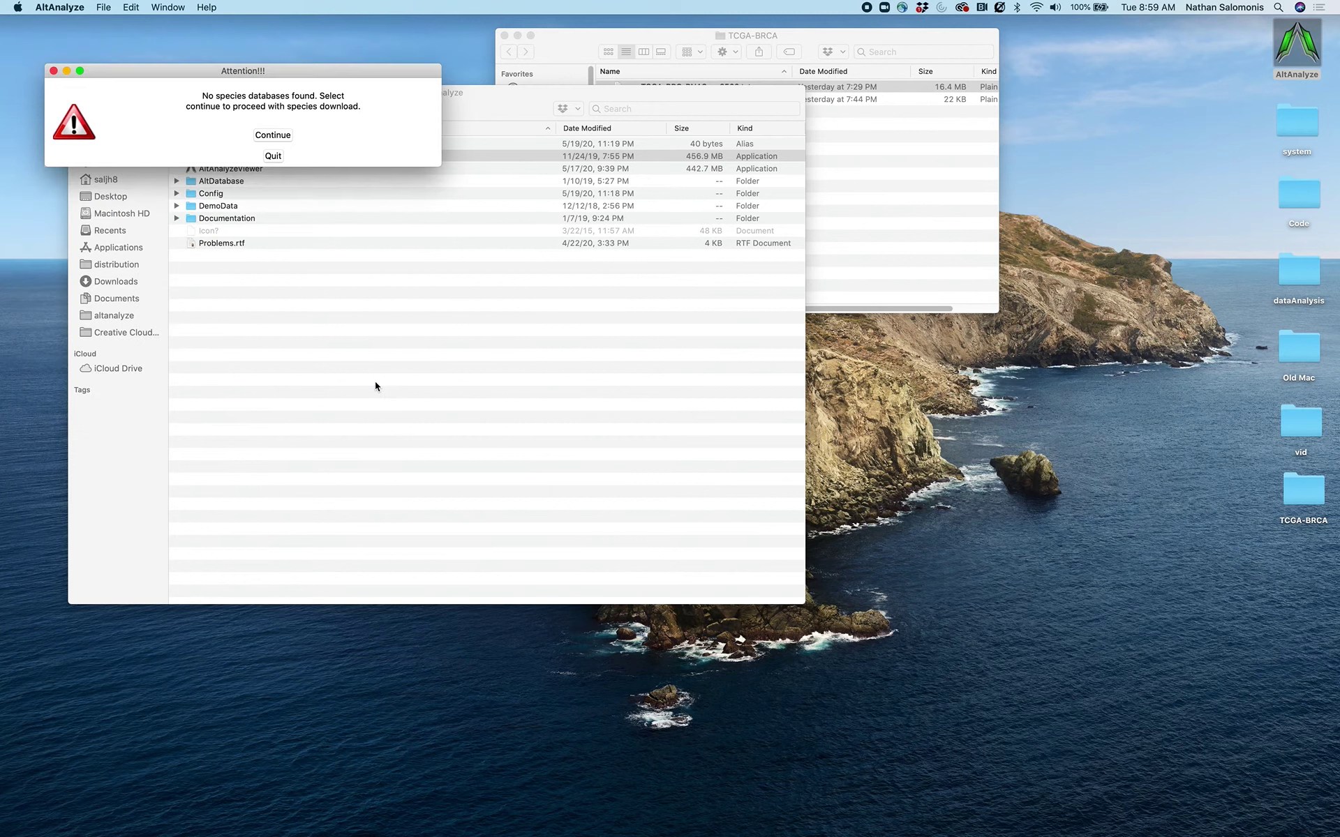
pyautogui.click(285, 137)
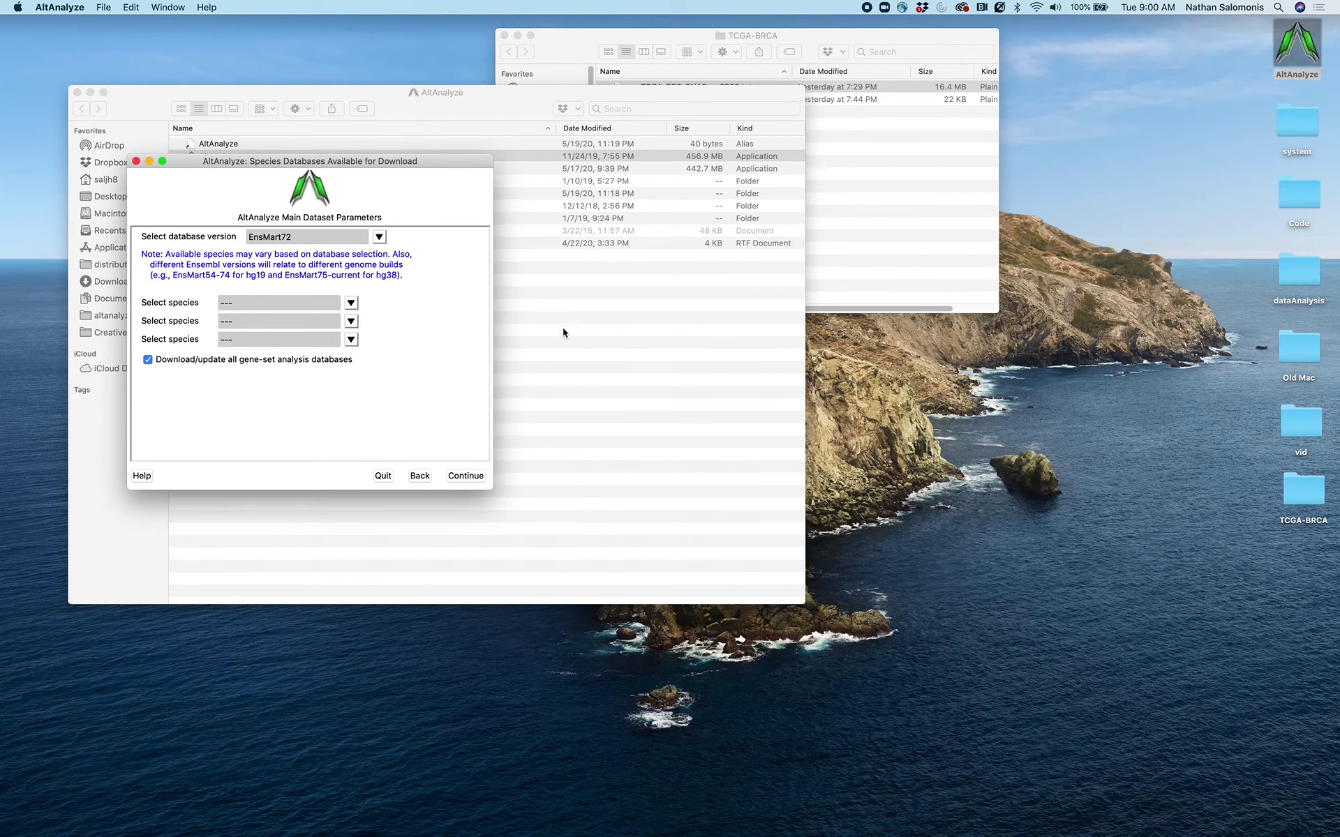
# Choose Homo sapiens as the first species to download for database version EnsMart72.
pyautogui.click(351, 303)
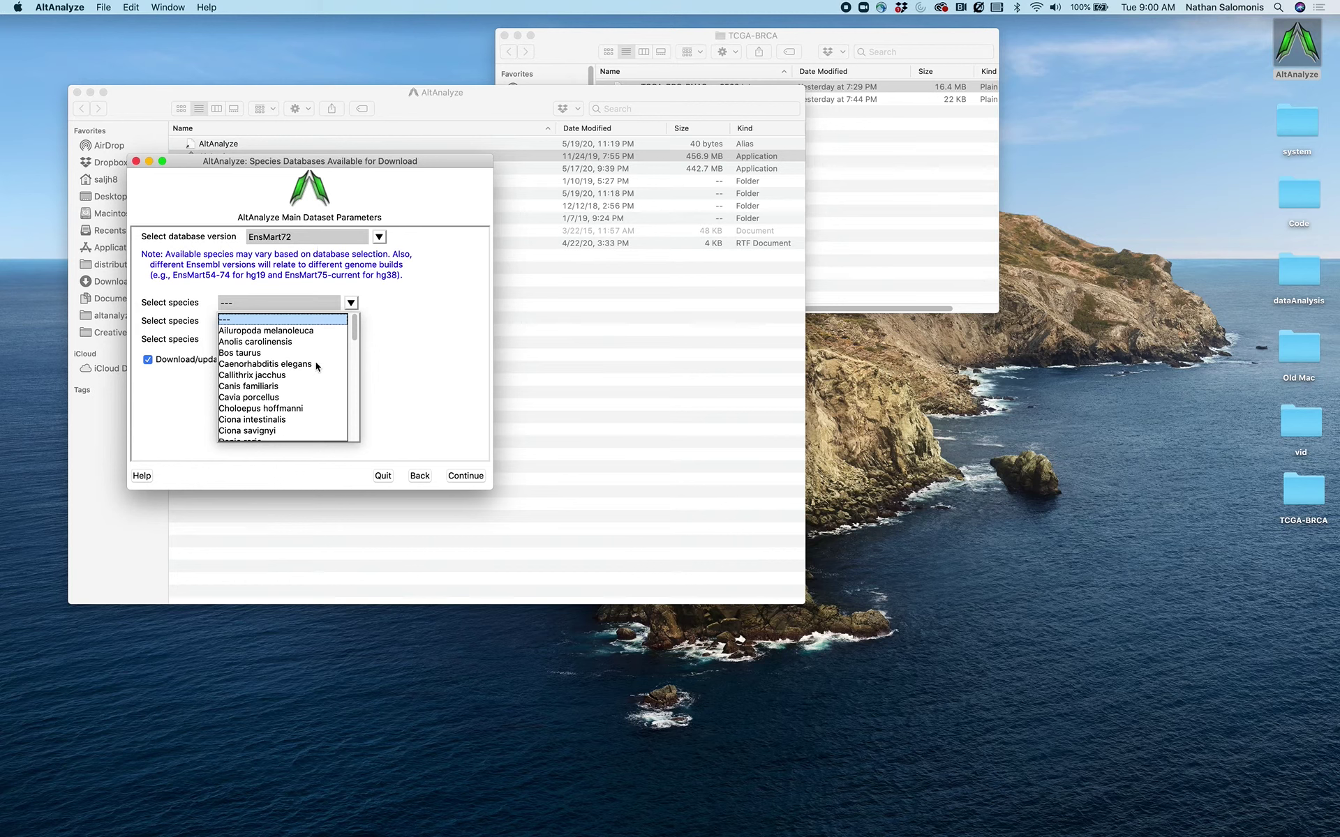
pyautogui.click(354, 377)
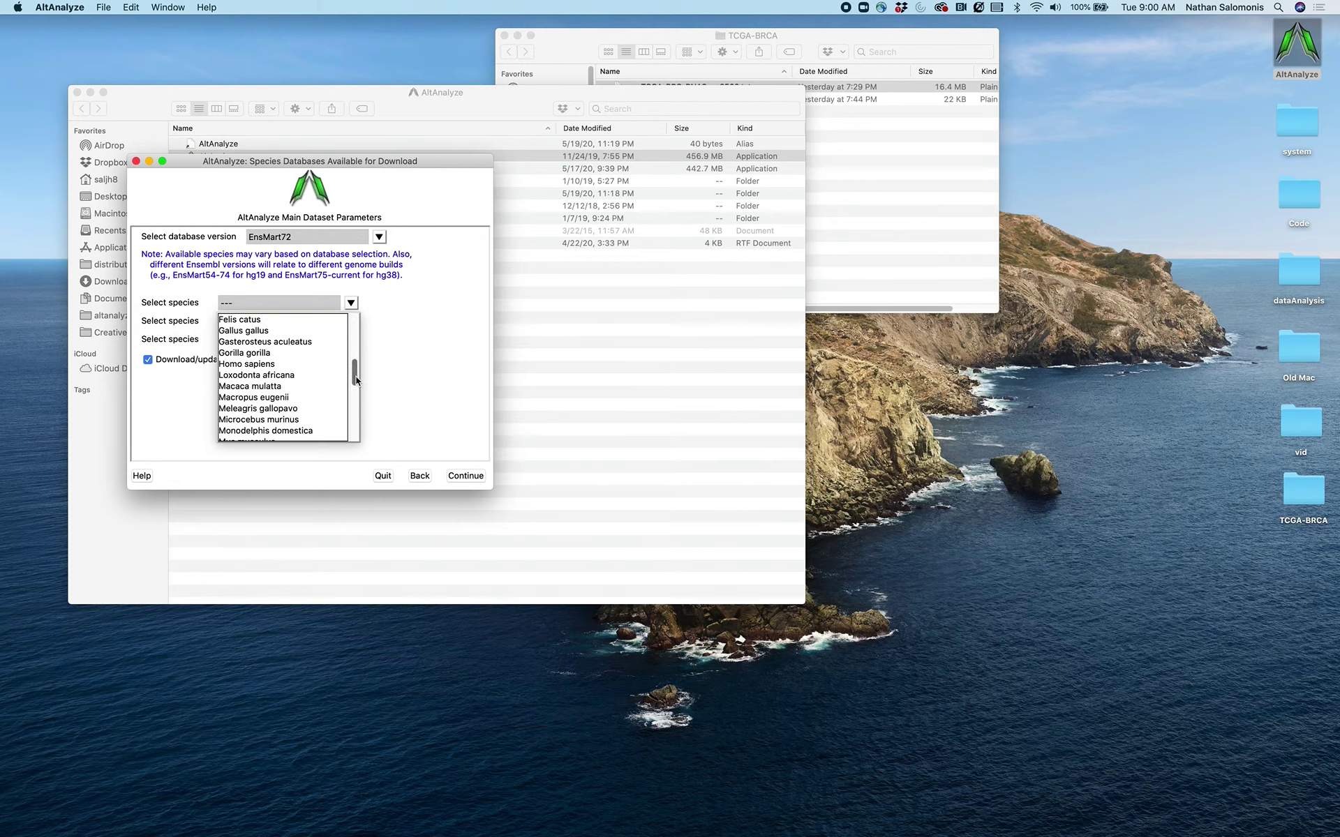
pyautogui.click(313, 364)
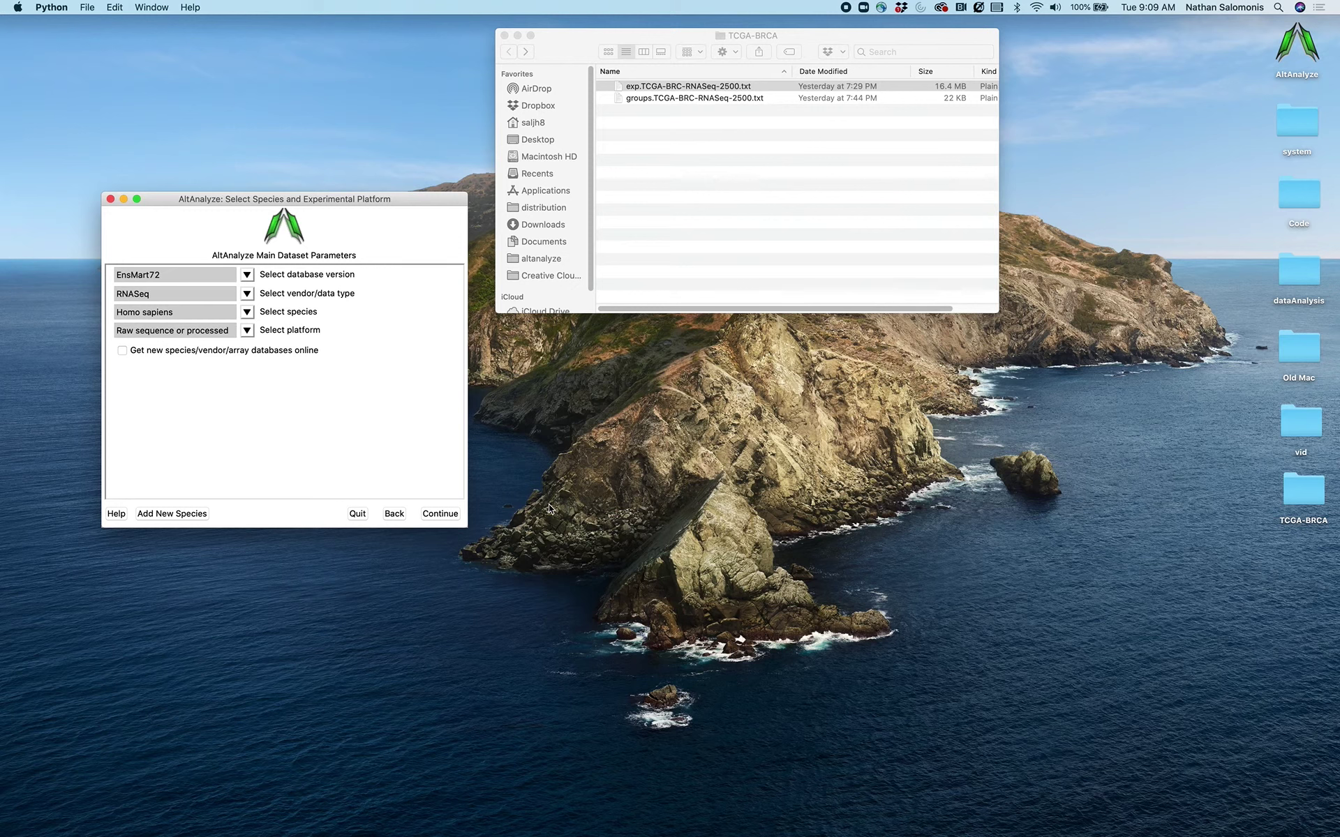
# Accept the EnsMart72, RNASeq and Homo sapiens dataset settings and choose Additional Analyses as the analysis method.
pyautogui.click(447, 515)
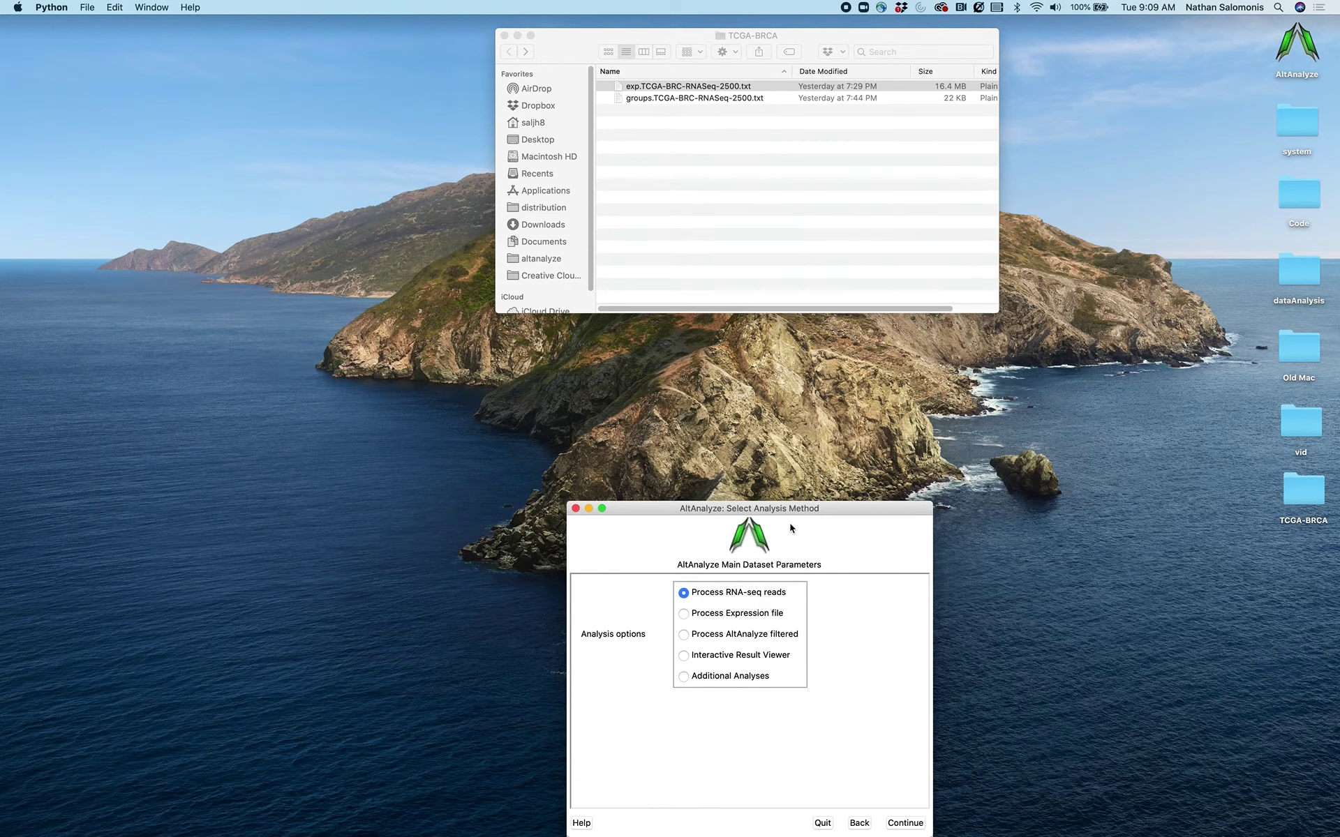
pyautogui.moveTo(800, 510); pyautogui.dragTo(359, 244)
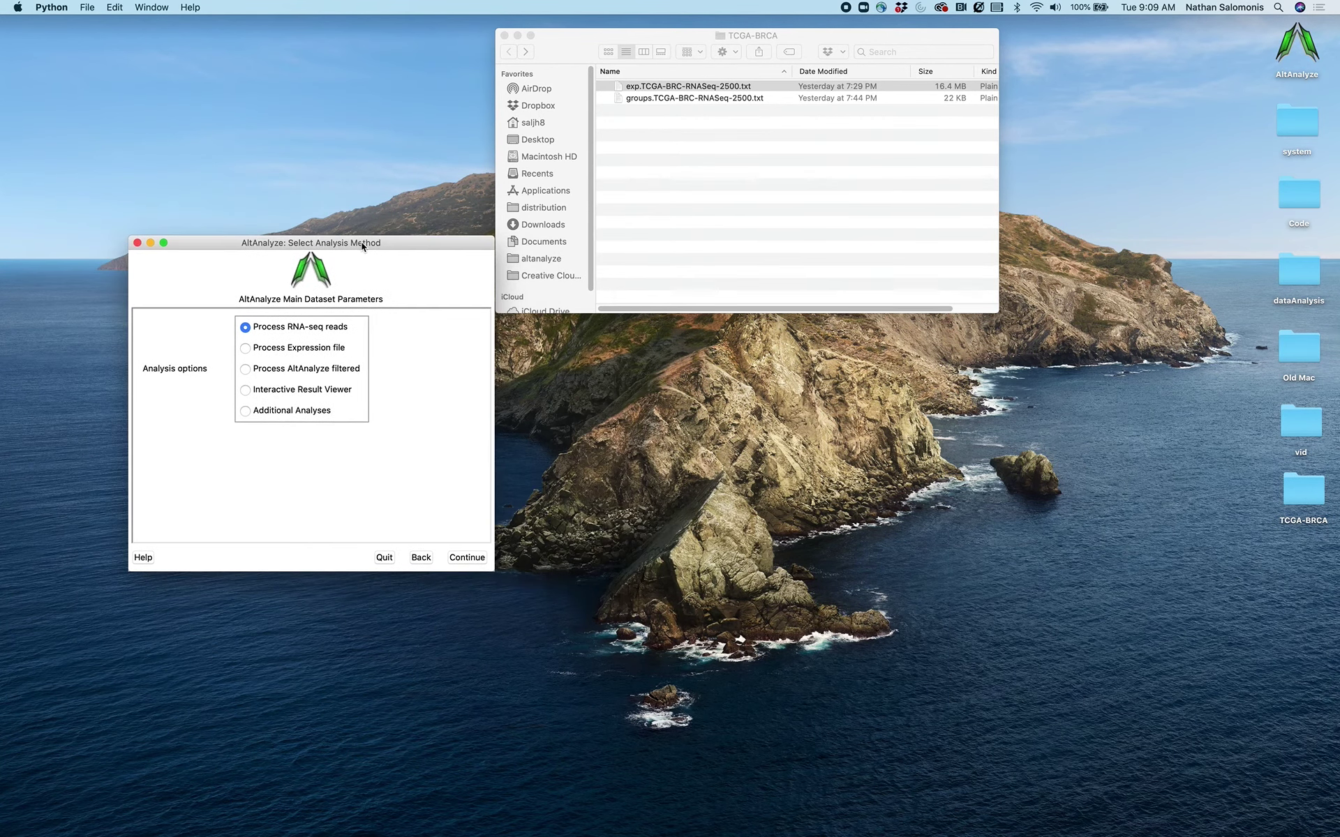
pyautogui.click(320, 411)
pyautogui.click(475, 561)
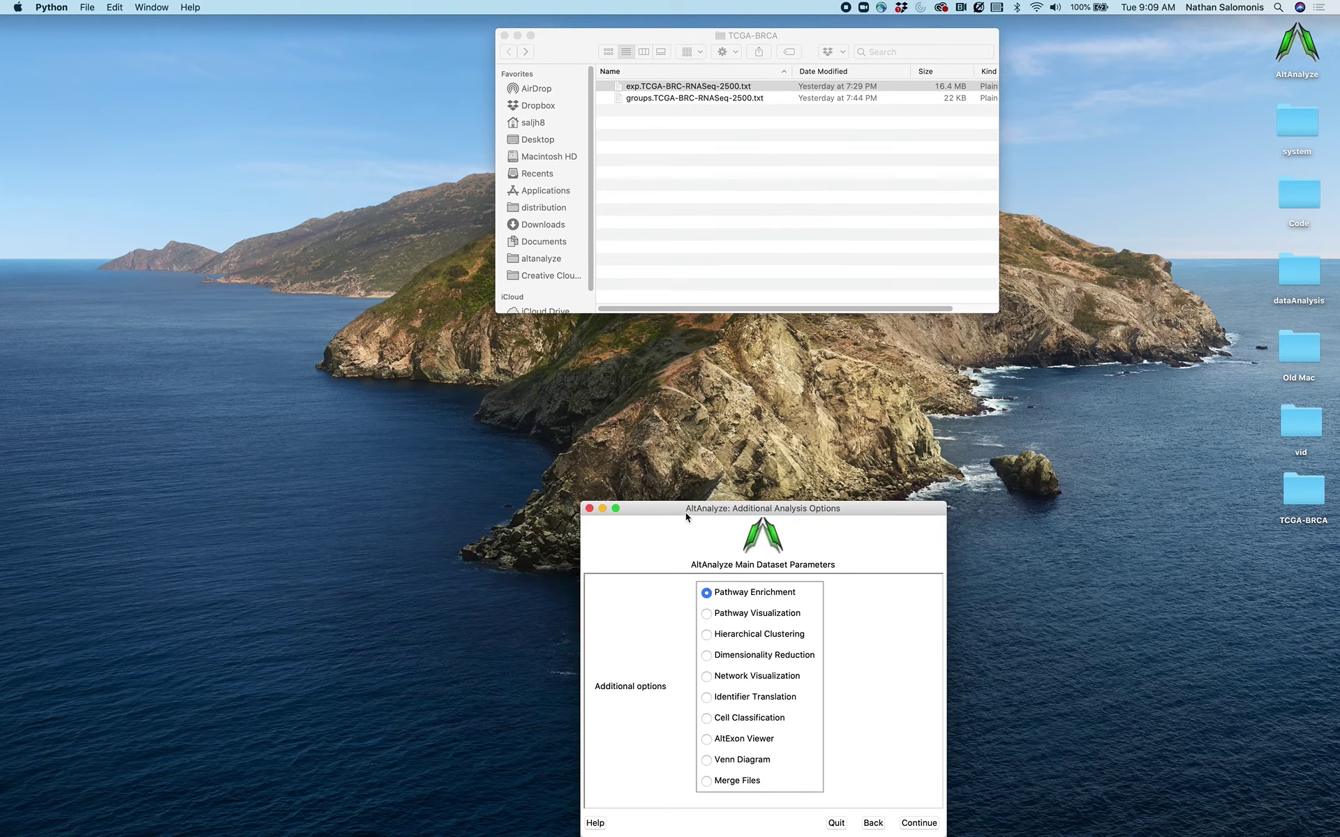
# Choose Dimensionality Reduction as the additional analysis and move its parameter window clear of the TCGA-BRCA folder.
pyautogui.moveTo(690, 512); pyautogui.dragTo(289, 202)
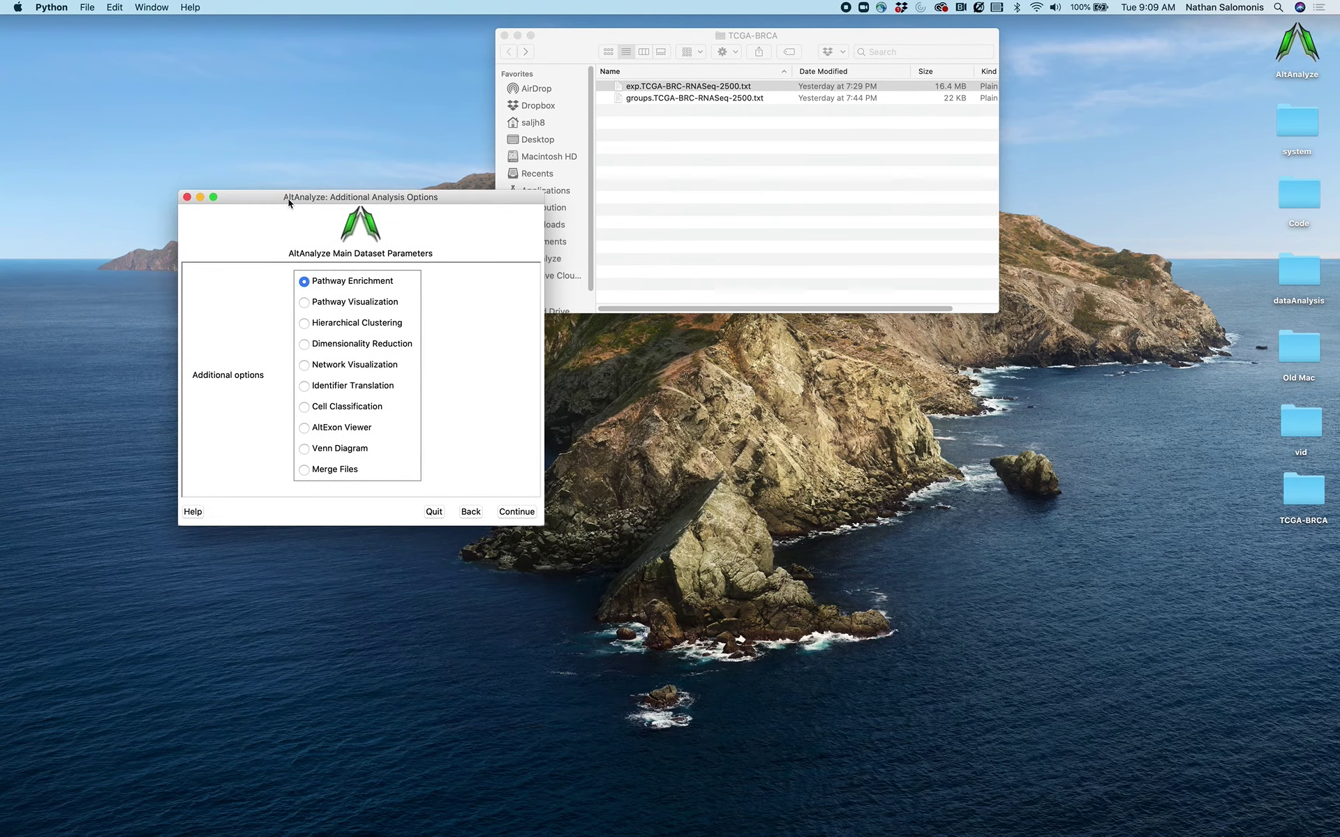
pyautogui.click(358, 345)
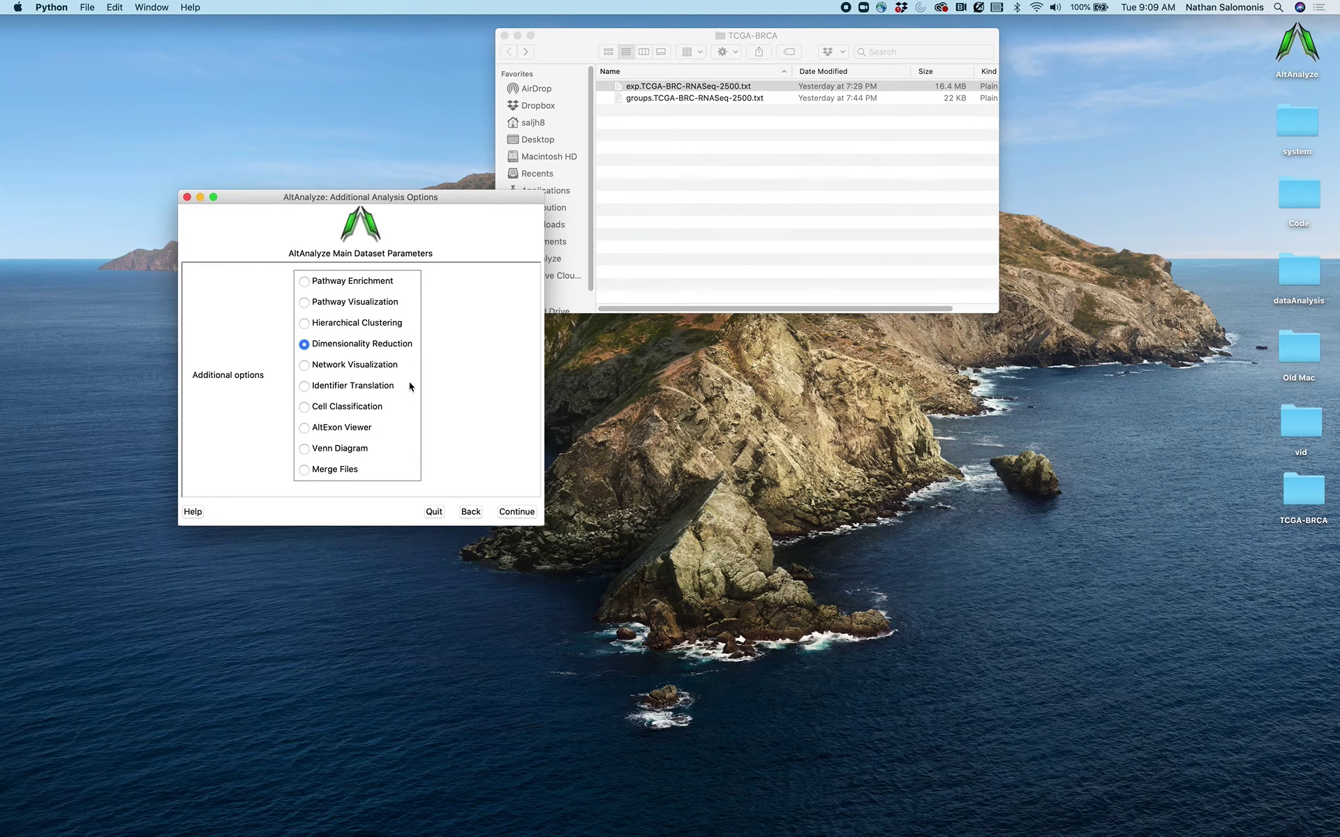
pyautogui.click(516, 512)
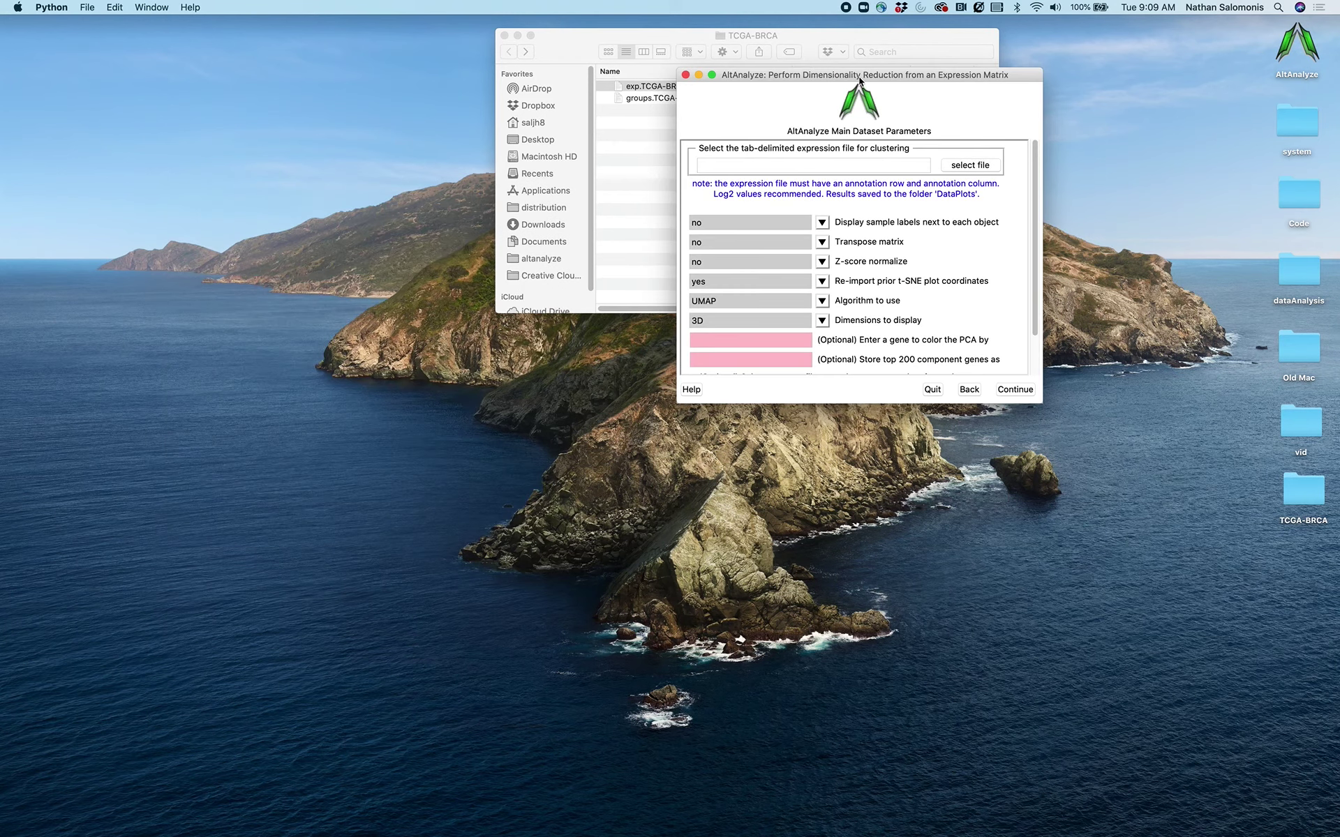
pyautogui.moveTo(860, 81); pyautogui.dragTo(297, 178)
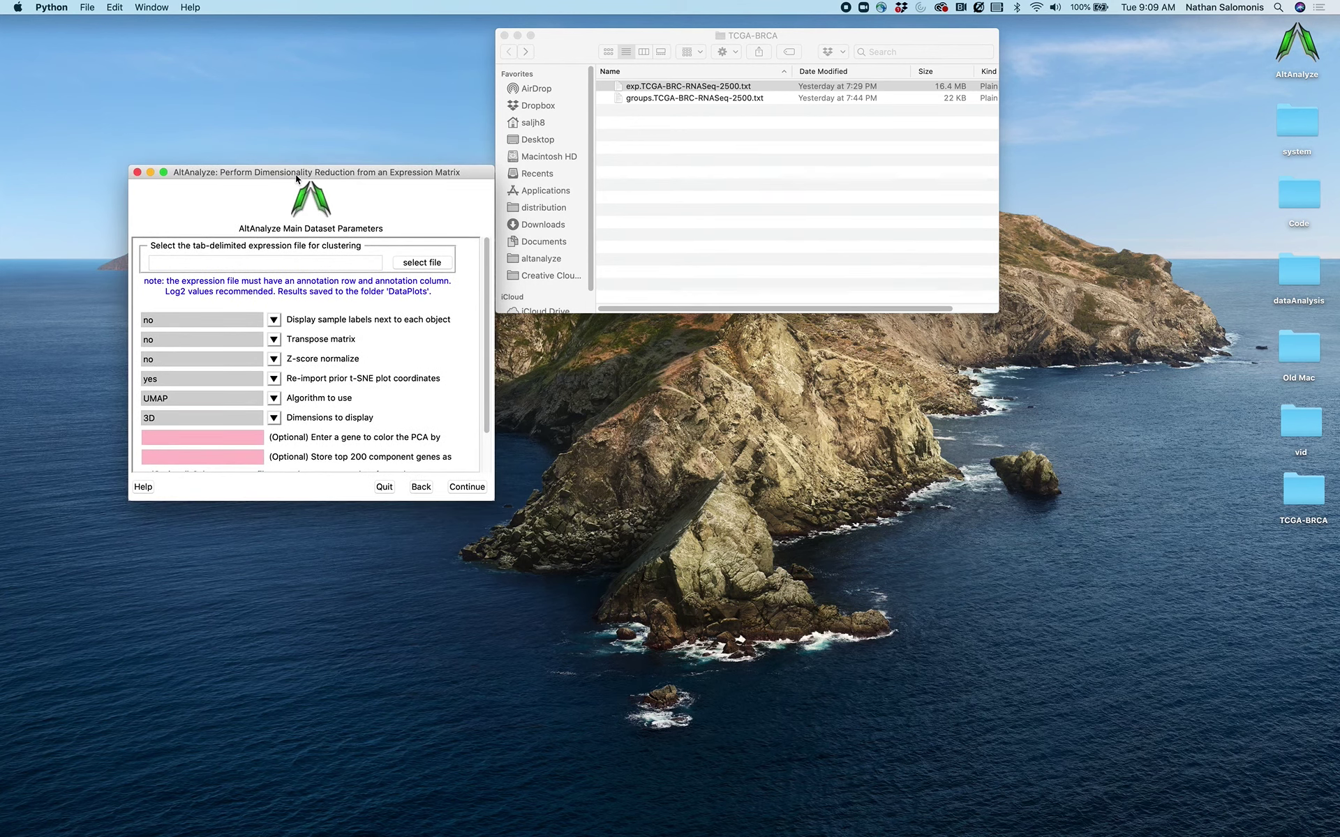
# Choose exp.TCGA-BRC-RNASeq-2500.txt from the TCGA-BRCA folder as the expression file for clustering.
pyautogui.click(421, 263)
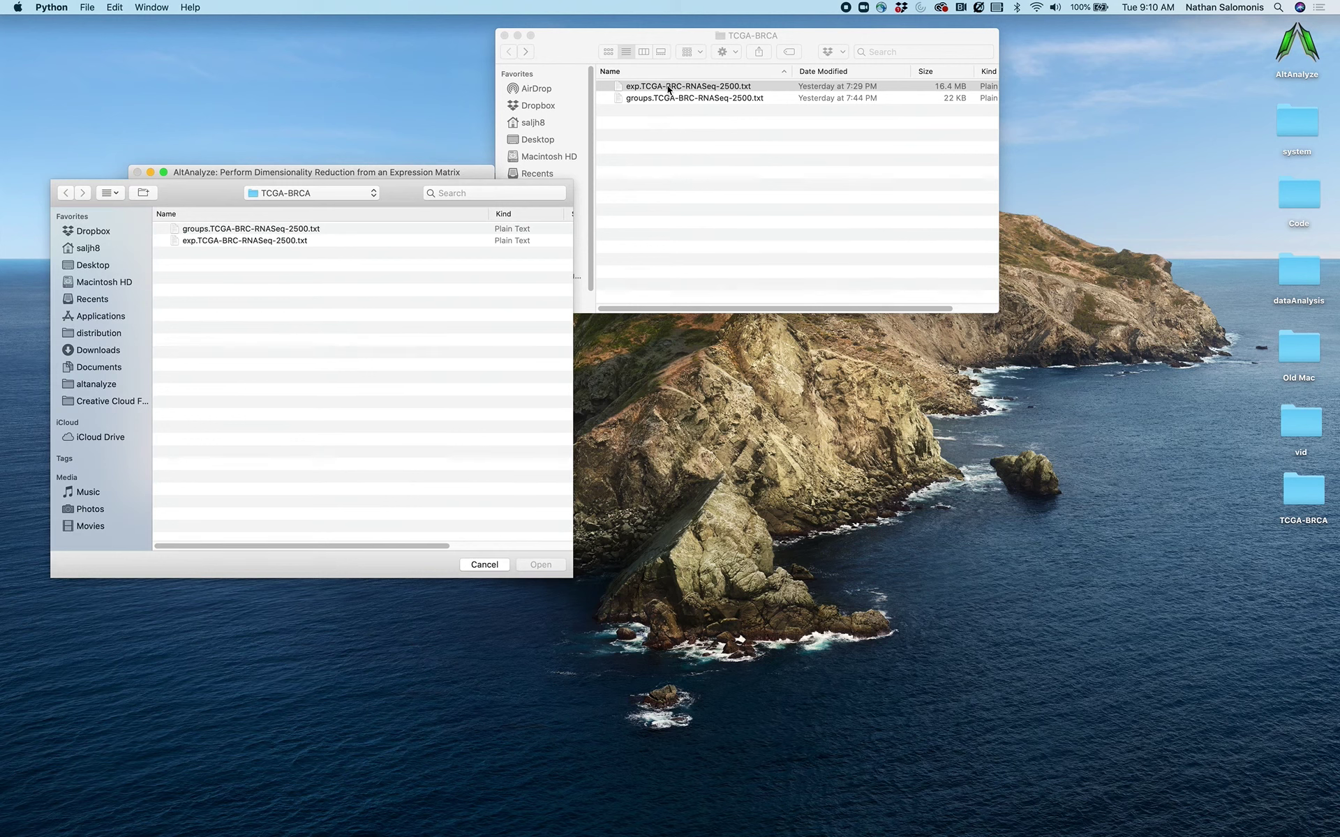
pyautogui.moveTo(668, 88); pyautogui.dragTo(344, 311)
pyautogui.click(549, 564)
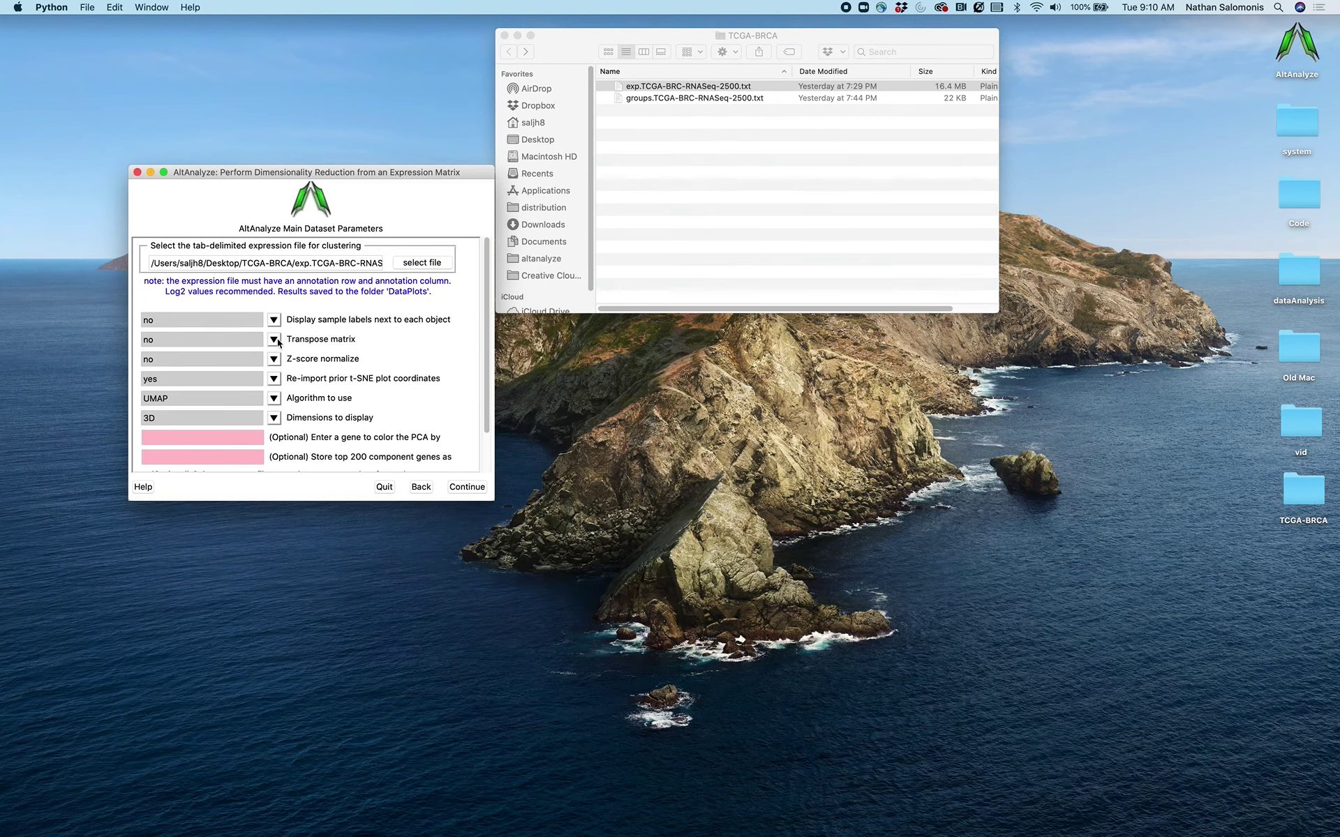
# Set the algorithm to SVD, enable Z-score normalization, and run the 3D dimensionality reduction.
pyautogui.click(274, 398)
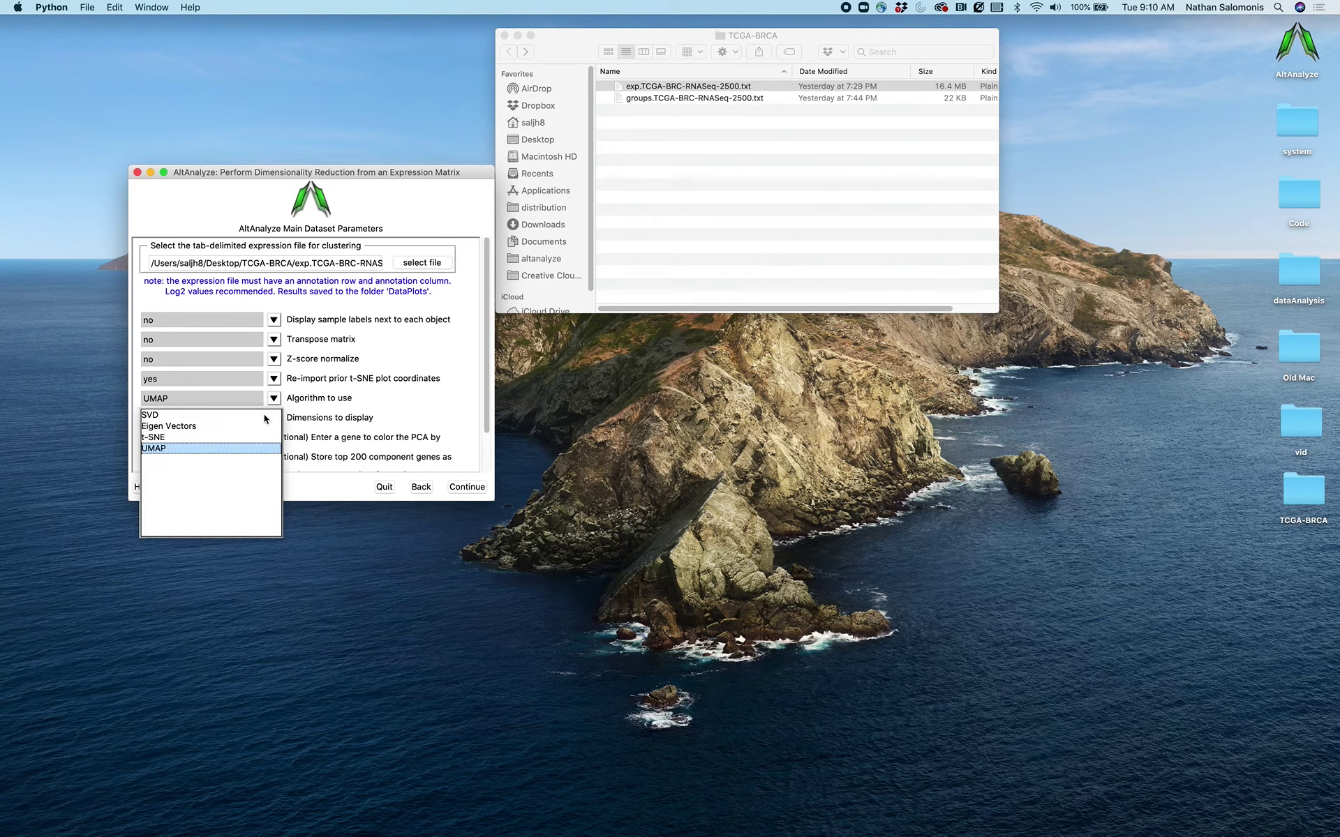
pyautogui.click(263, 418)
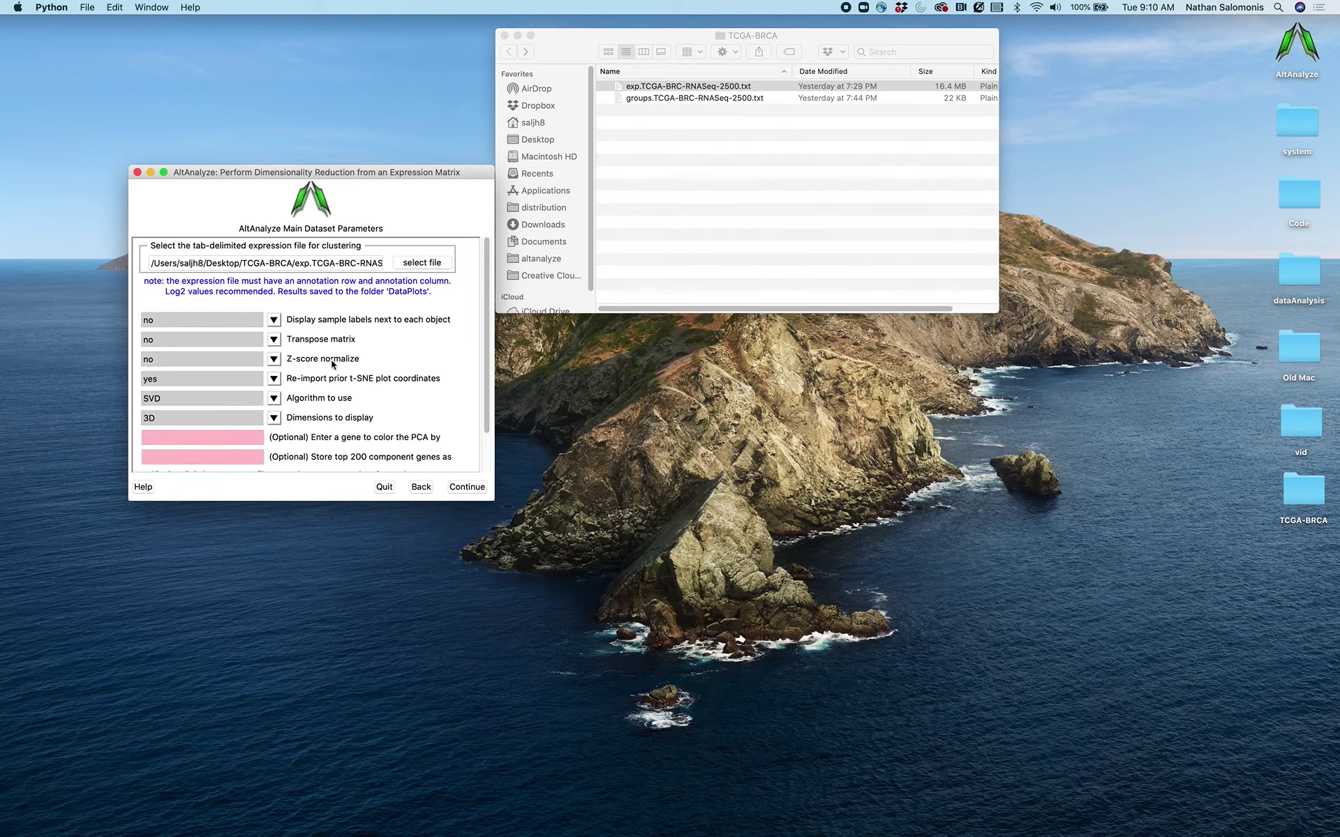
pyautogui.click(273, 359)
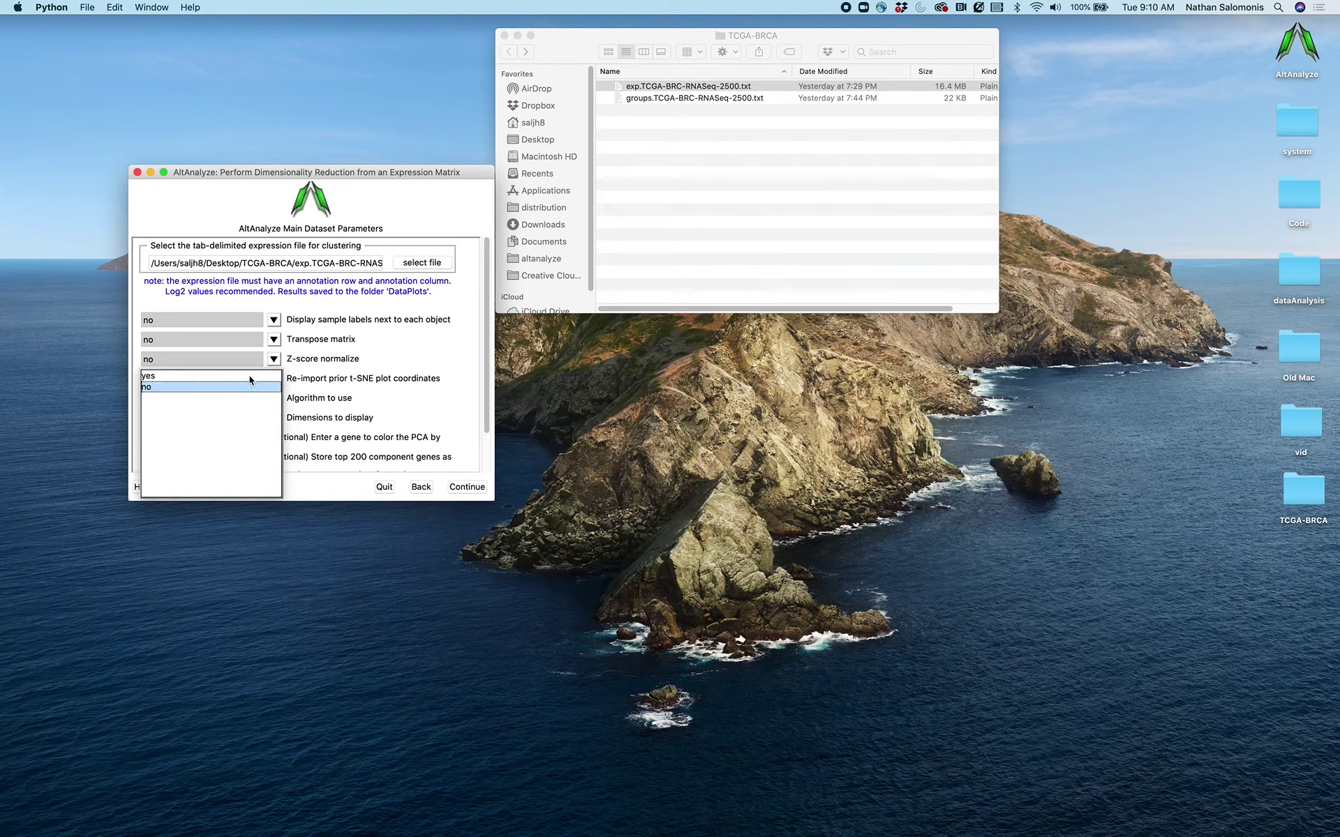
pyautogui.click(249, 376)
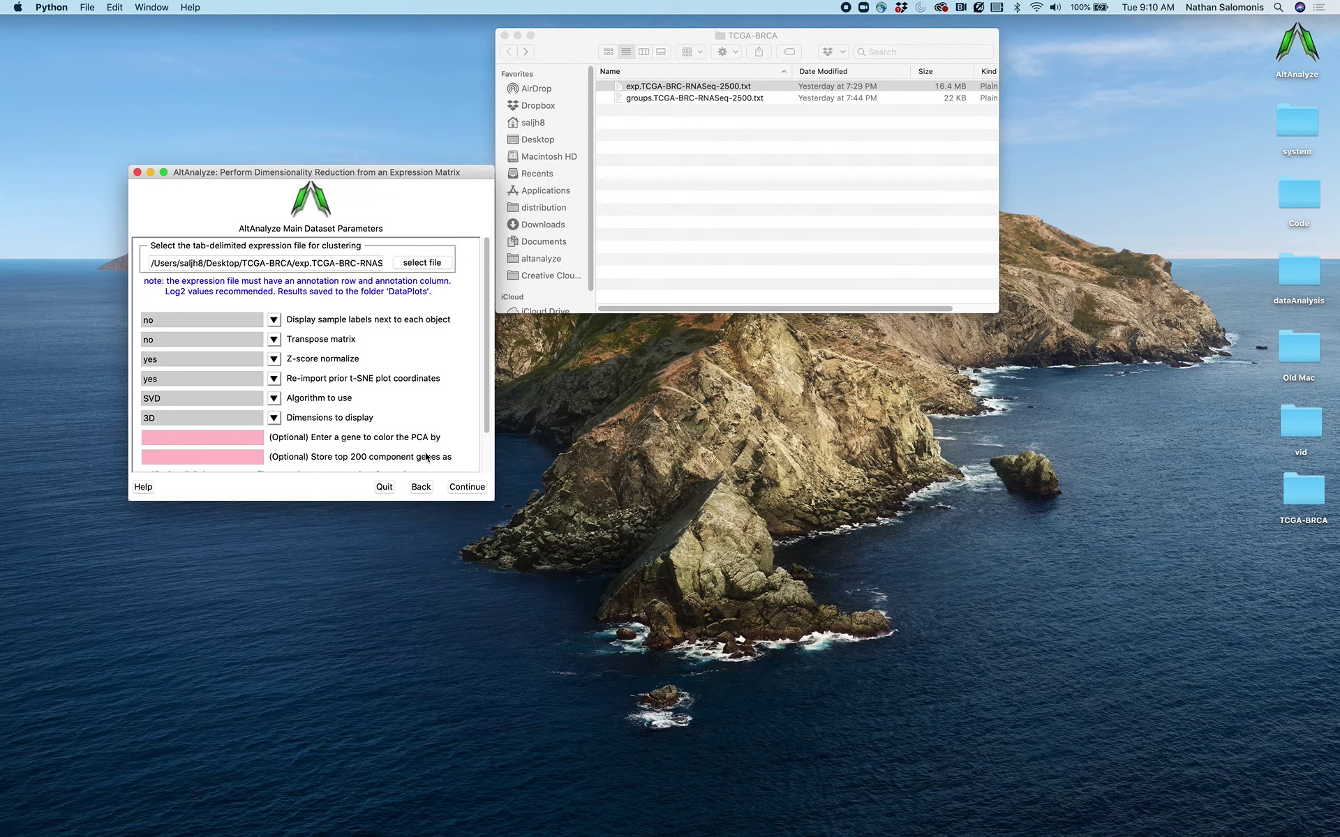
pyautogui.click(462, 488)
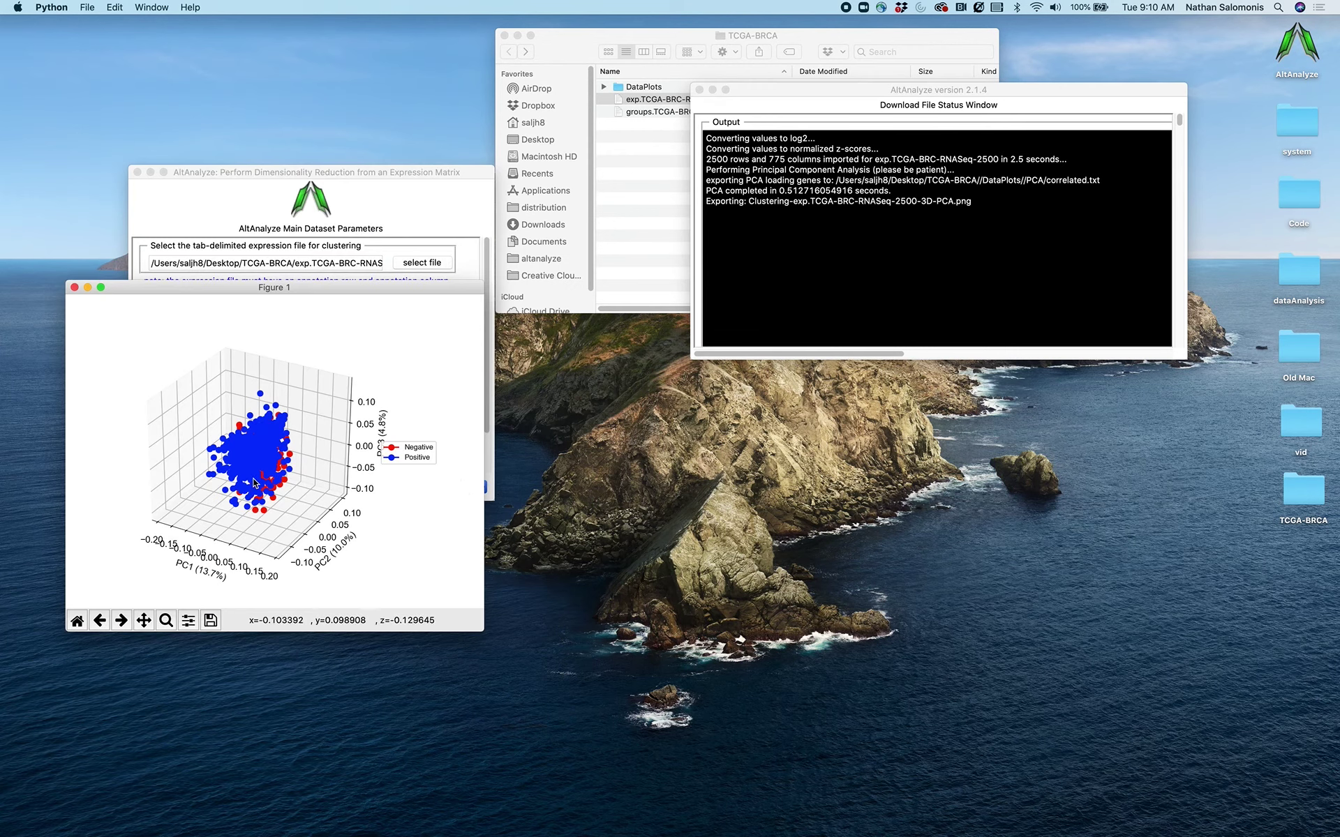
# Rotate the 3D PCA plot to examine how Negative and Positive samples separate along PC1, PC2 and PC3.
pyautogui.moveTo(244, 489); pyautogui.dragTo(267, 462)
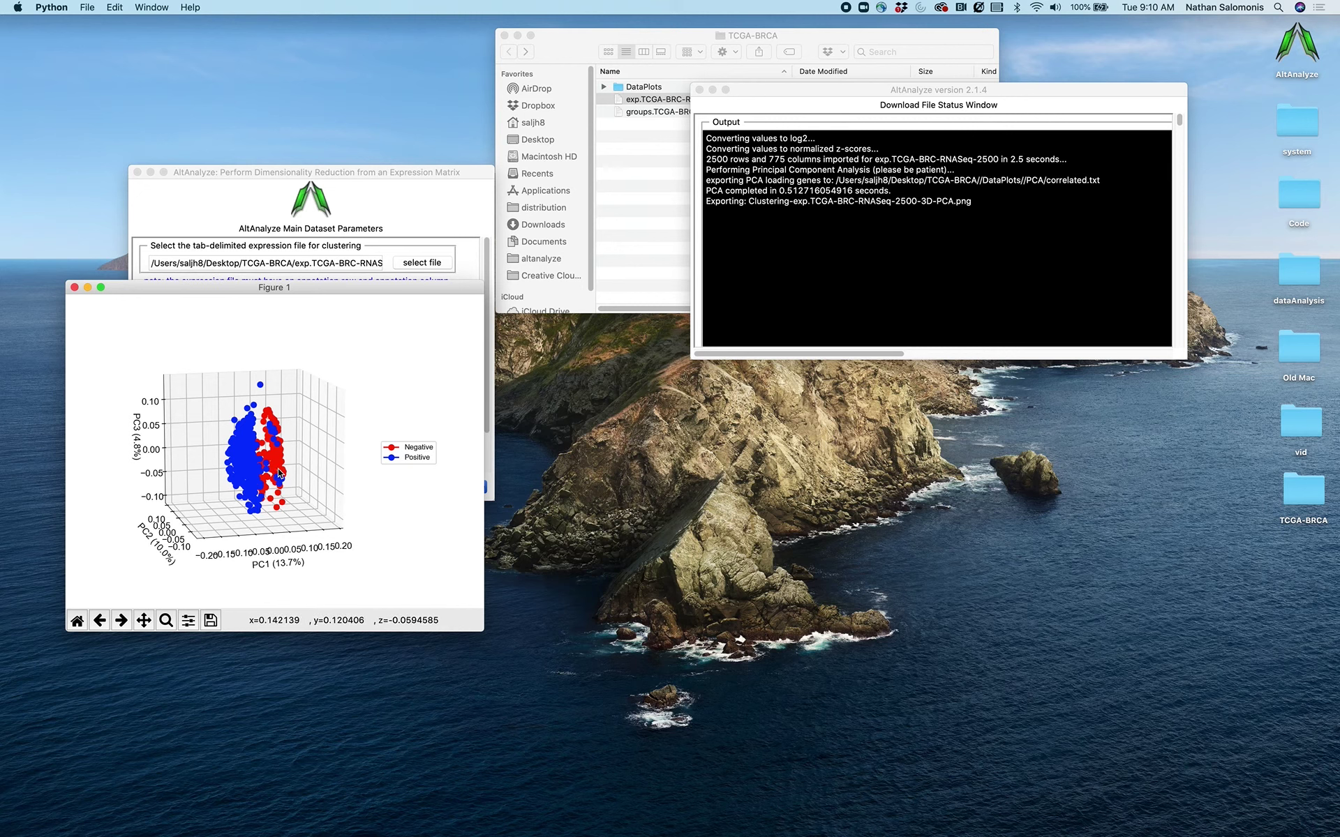
pyautogui.moveTo(834, 90); pyautogui.dragTo(915, 239)
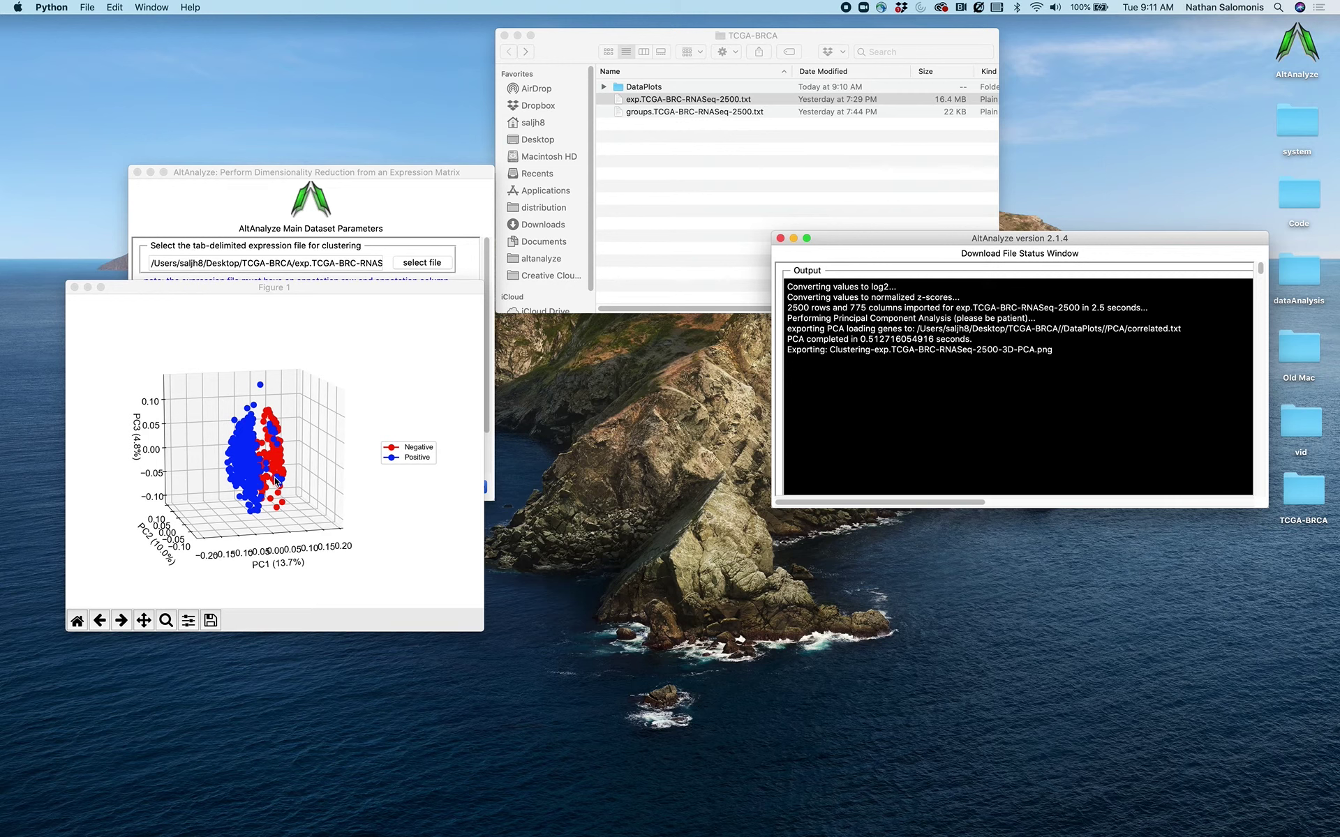
pyautogui.click(258, 575)
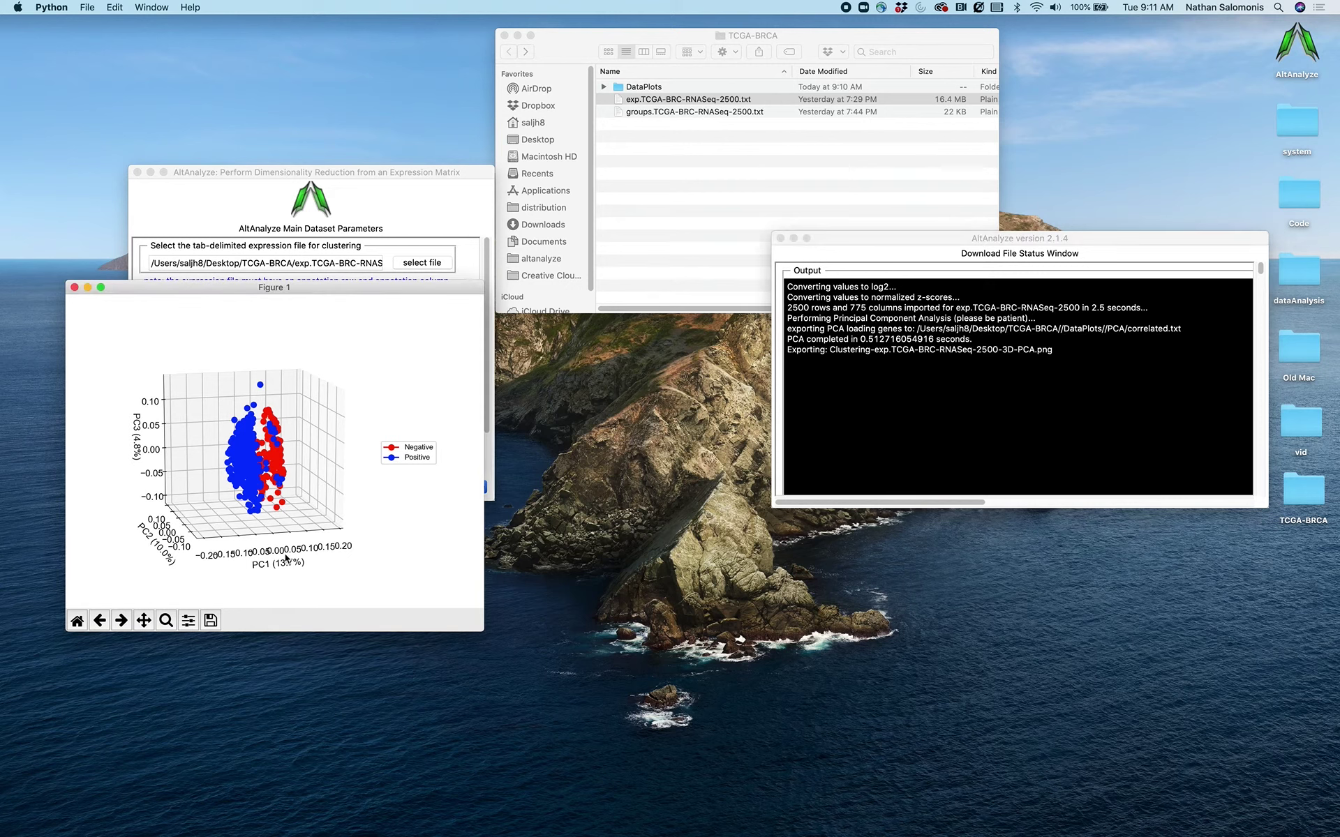
pyautogui.moveTo(285, 554); pyautogui.dragTo(284, 553)
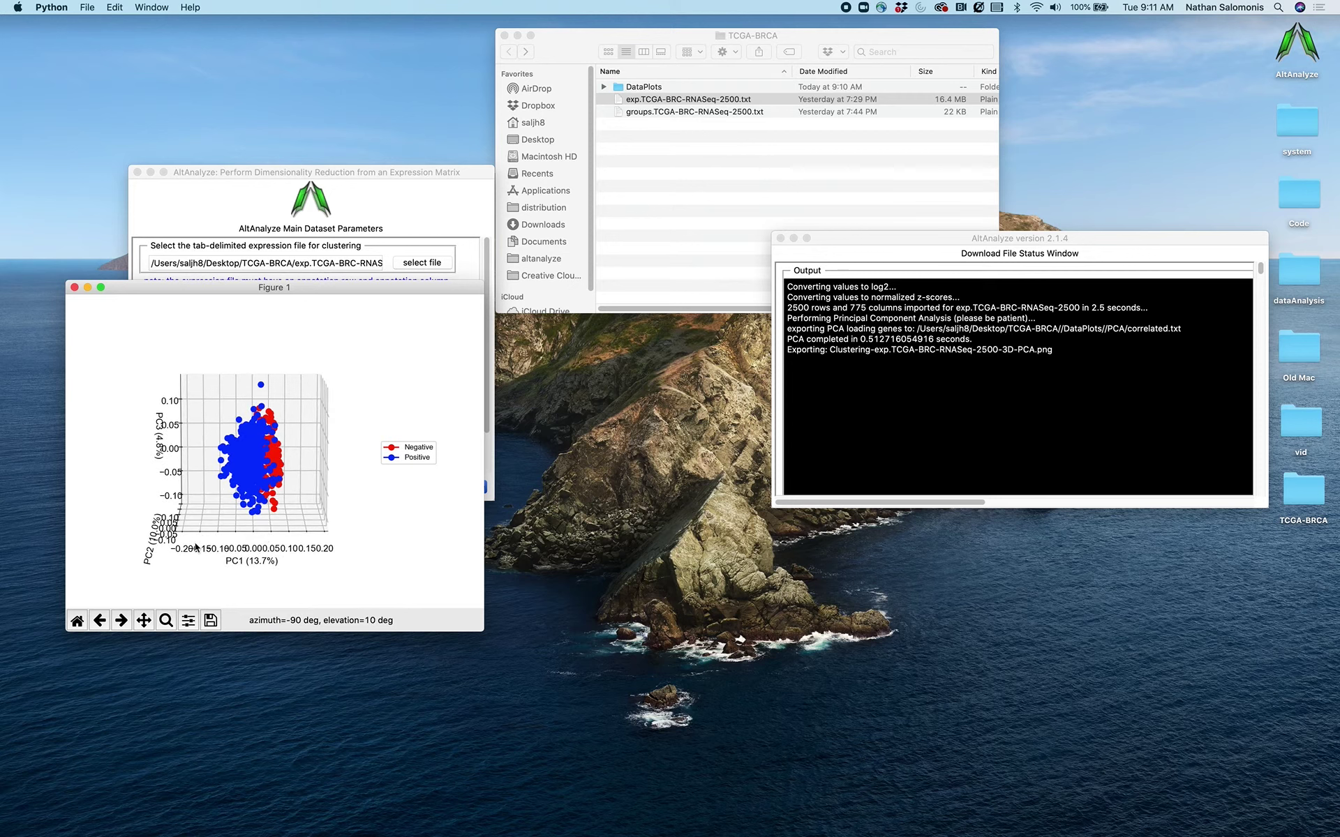
pyautogui.moveTo(196, 547); pyautogui.dragTo(310, 548)
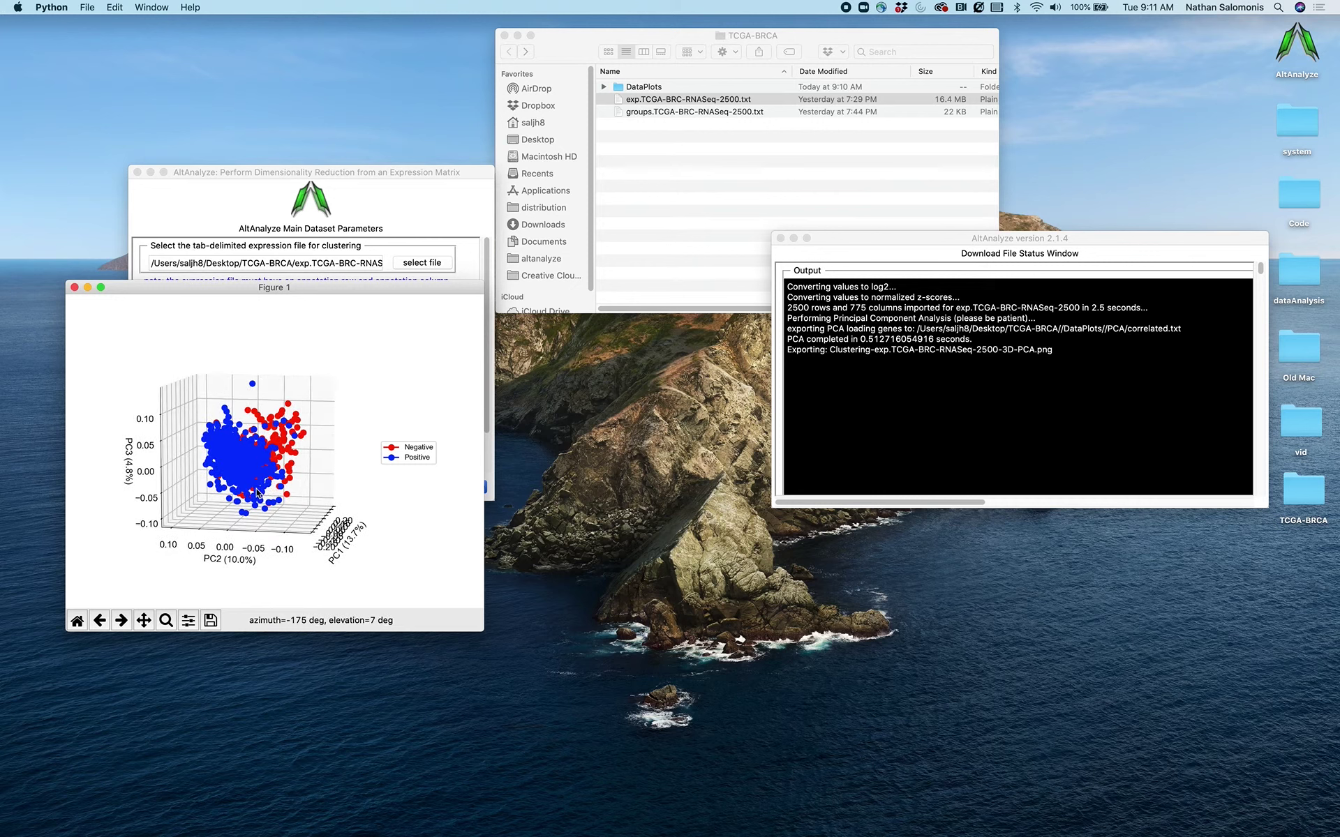
pyautogui.moveTo(257, 488); pyautogui.dragTo(256, 488)
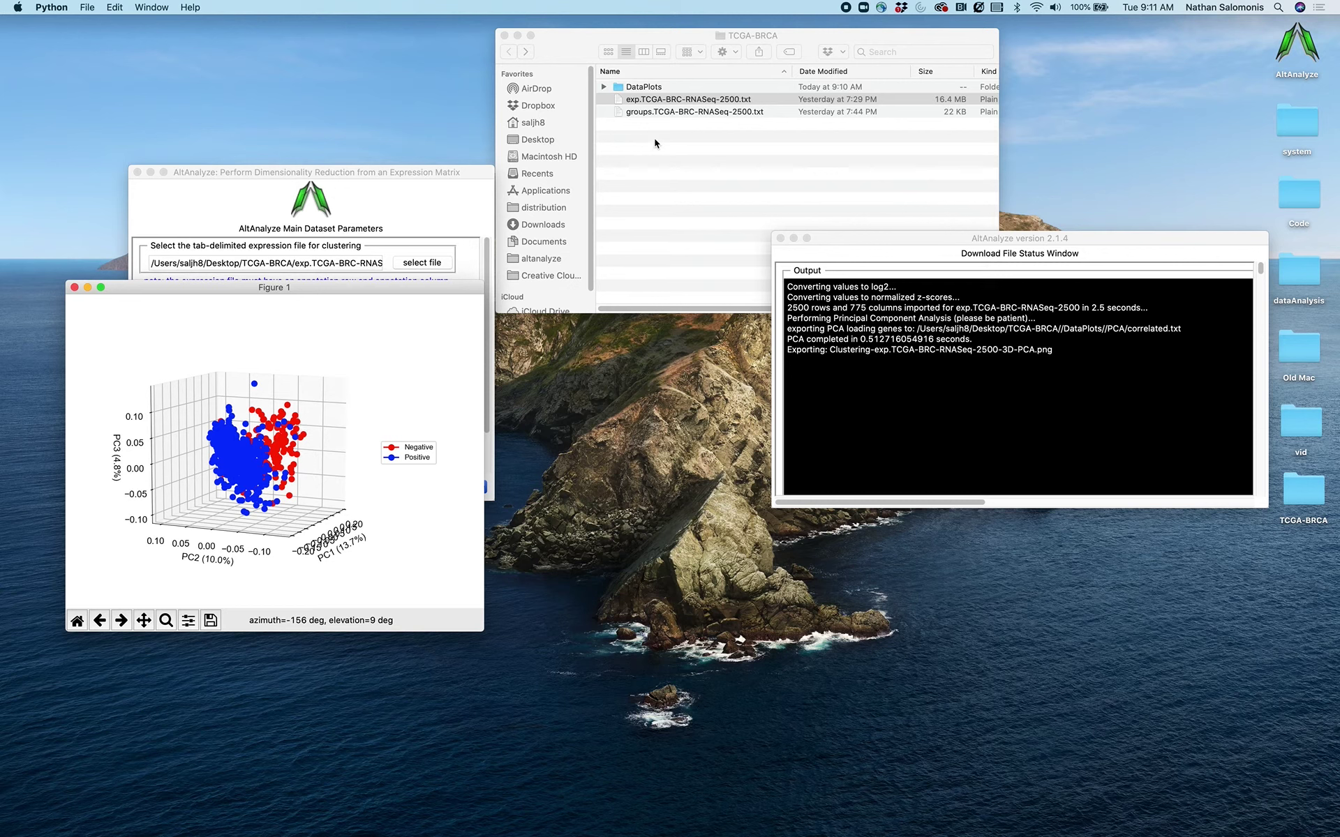
# Expand the DataPlots and PCA folders, read the PC1 gene list in correlated.txt, and close it.
pyautogui.click(631, 101)
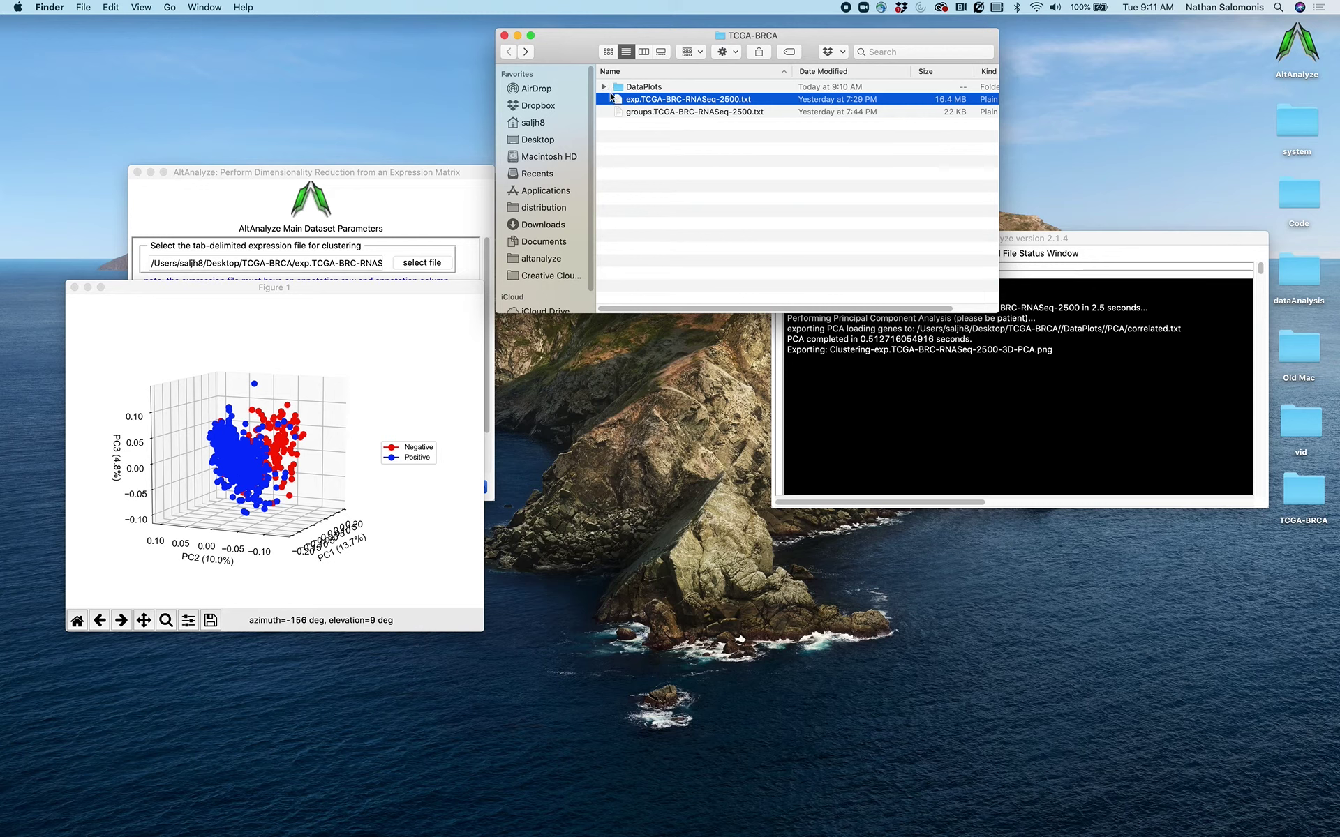
pyautogui.click(605, 87)
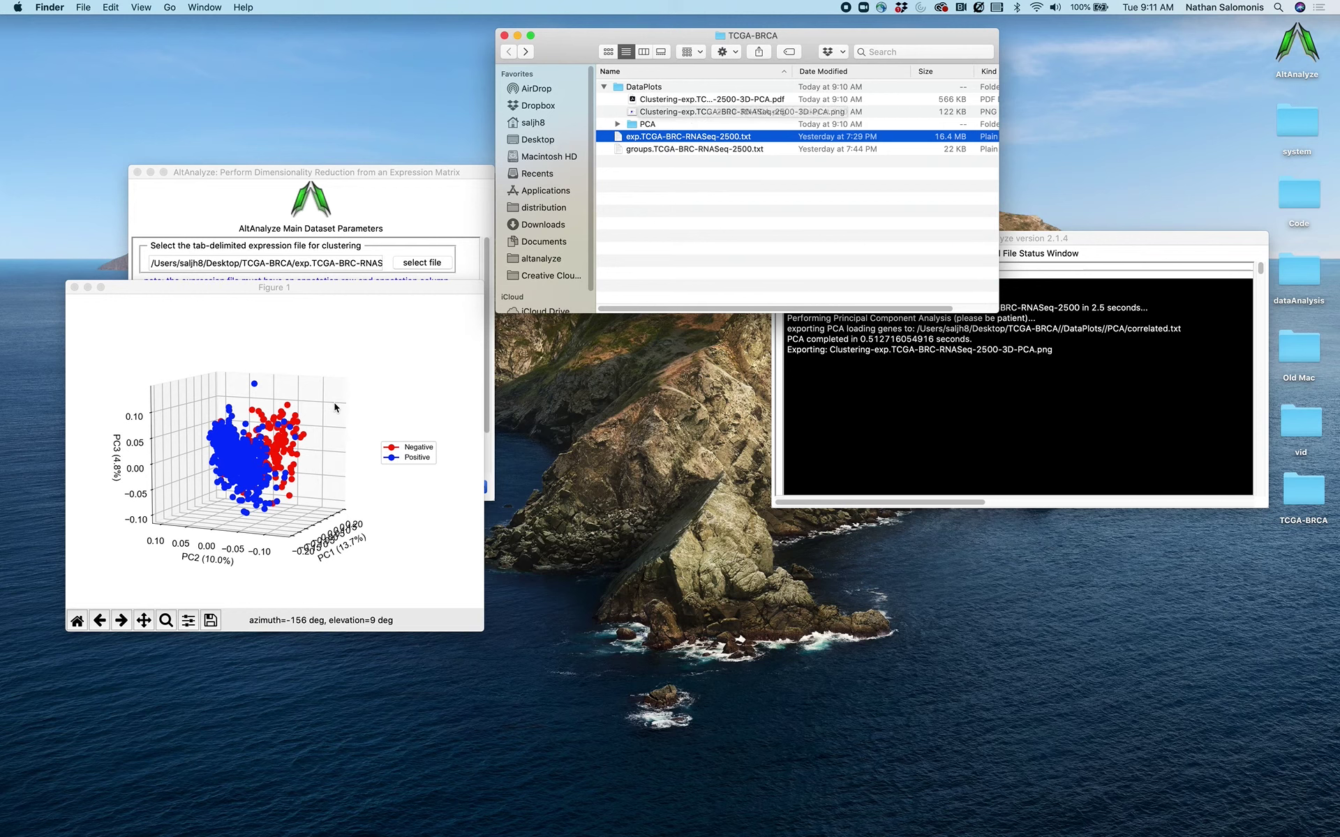
pyautogui.click(617, 124)
pyautogui.doubleClick(666, 137)
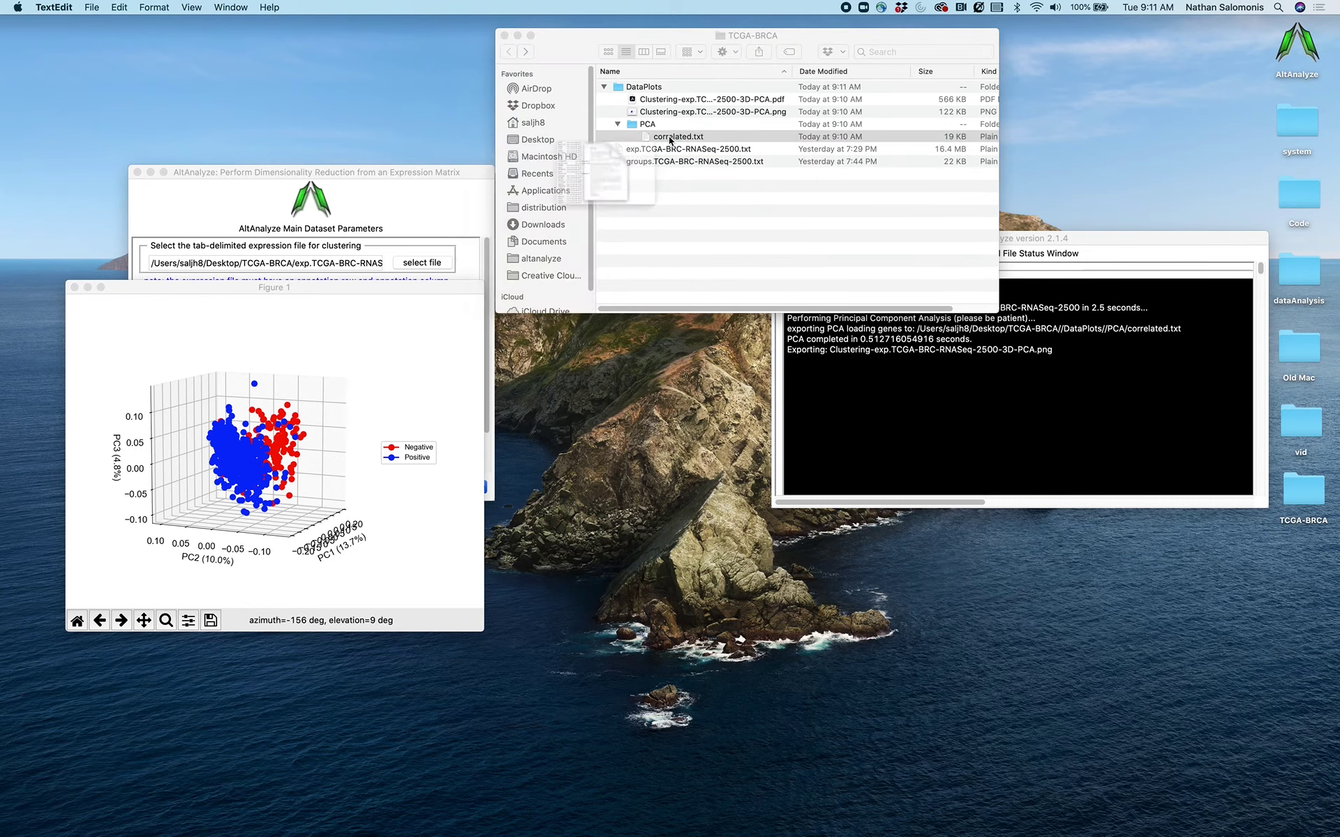
pyautogui.moveTo(610, 173); pyautogui.dragTo(723, 95)
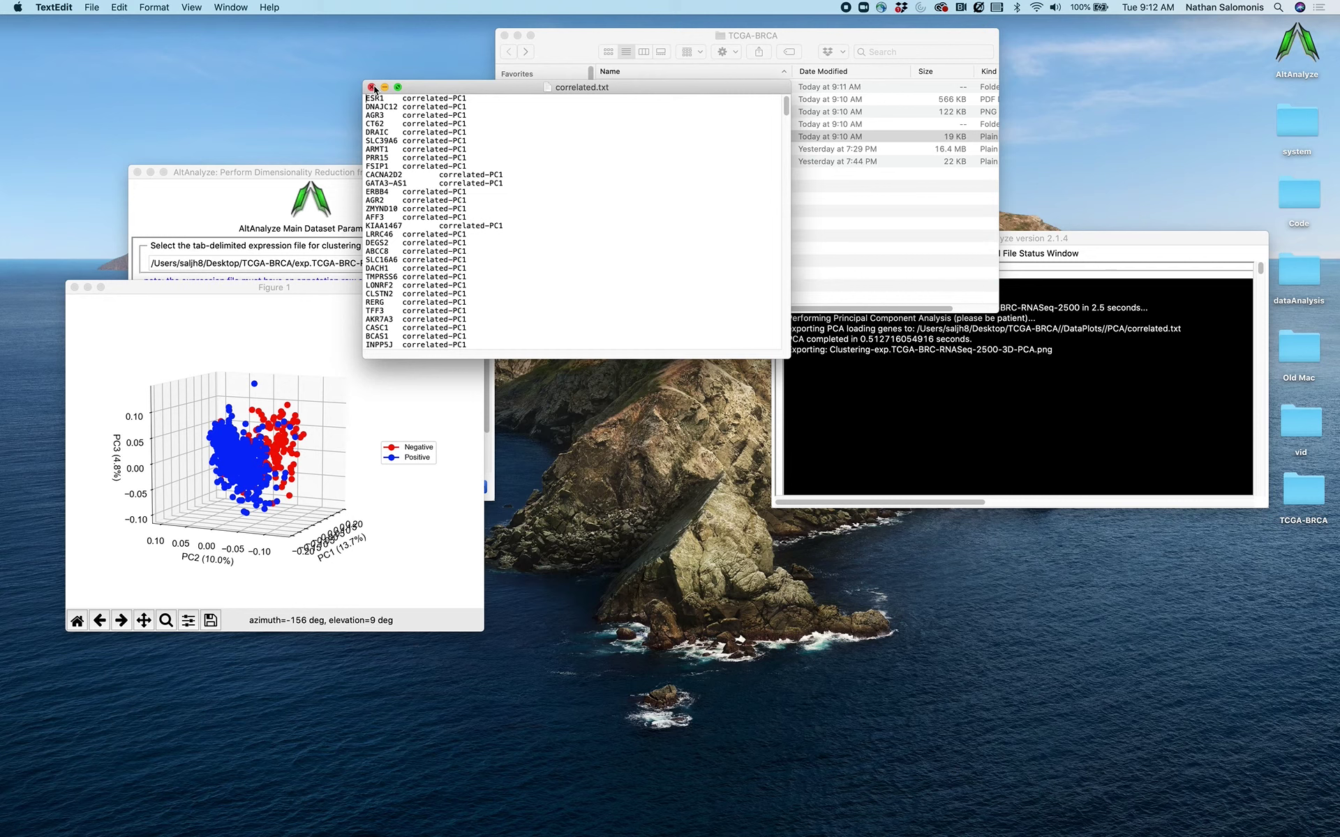
pyautogui.click(372, 87)
# Close the 3D PCA plot and rerun the SVD dimensionality reduction with the display dimensions set to 2D.
pyautogui.click(89, 335)
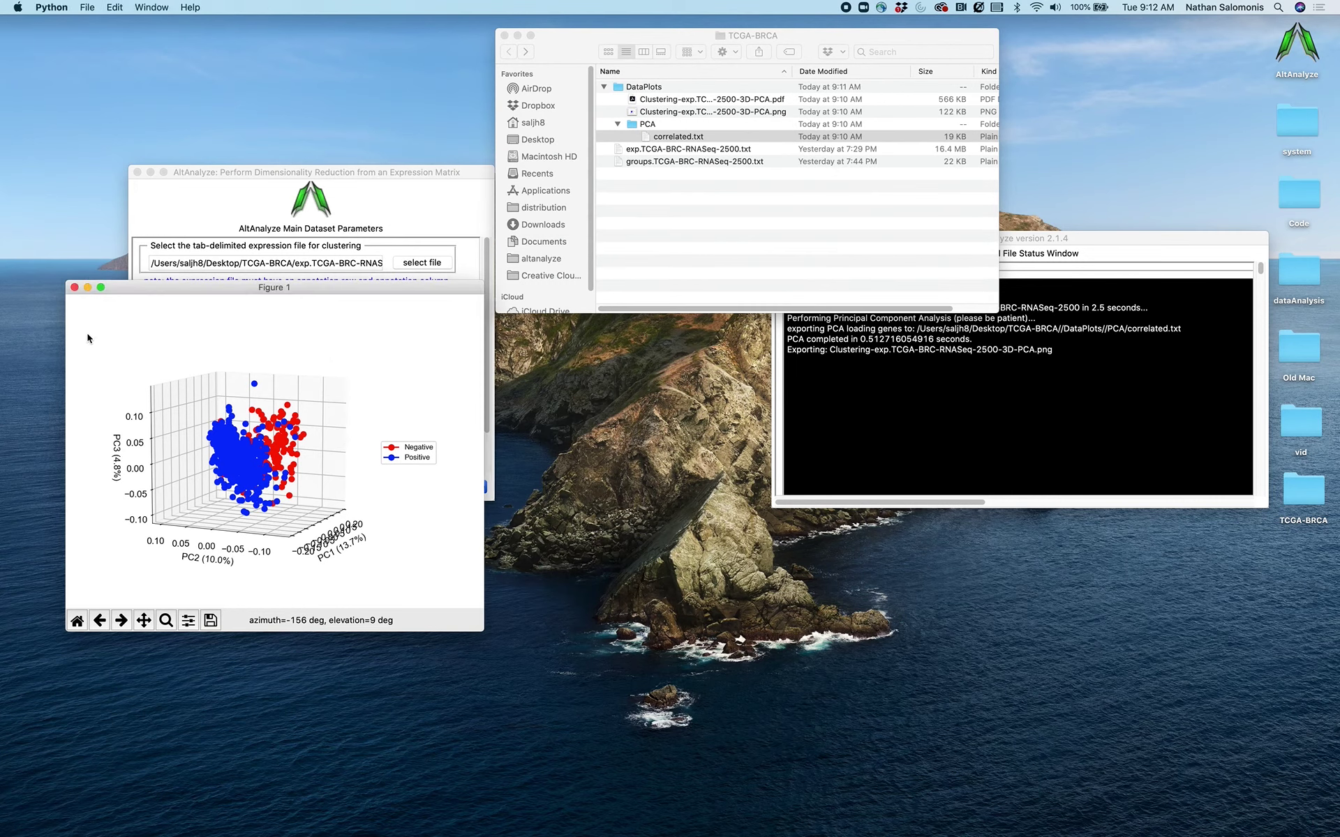
pyautogui.click(75, 287)
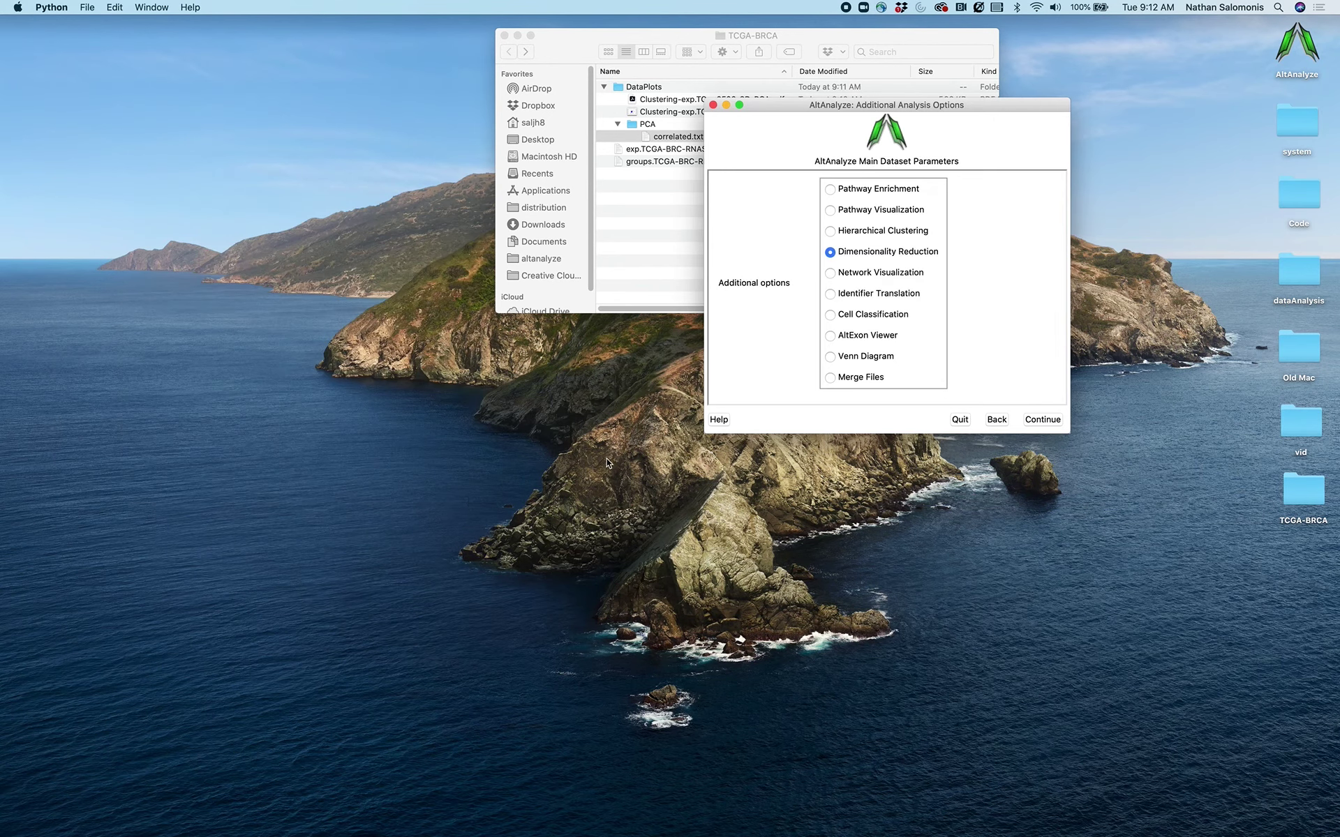
pyautogui.moveTo(1005, 105); pyautogui.dragTo(450, 205)
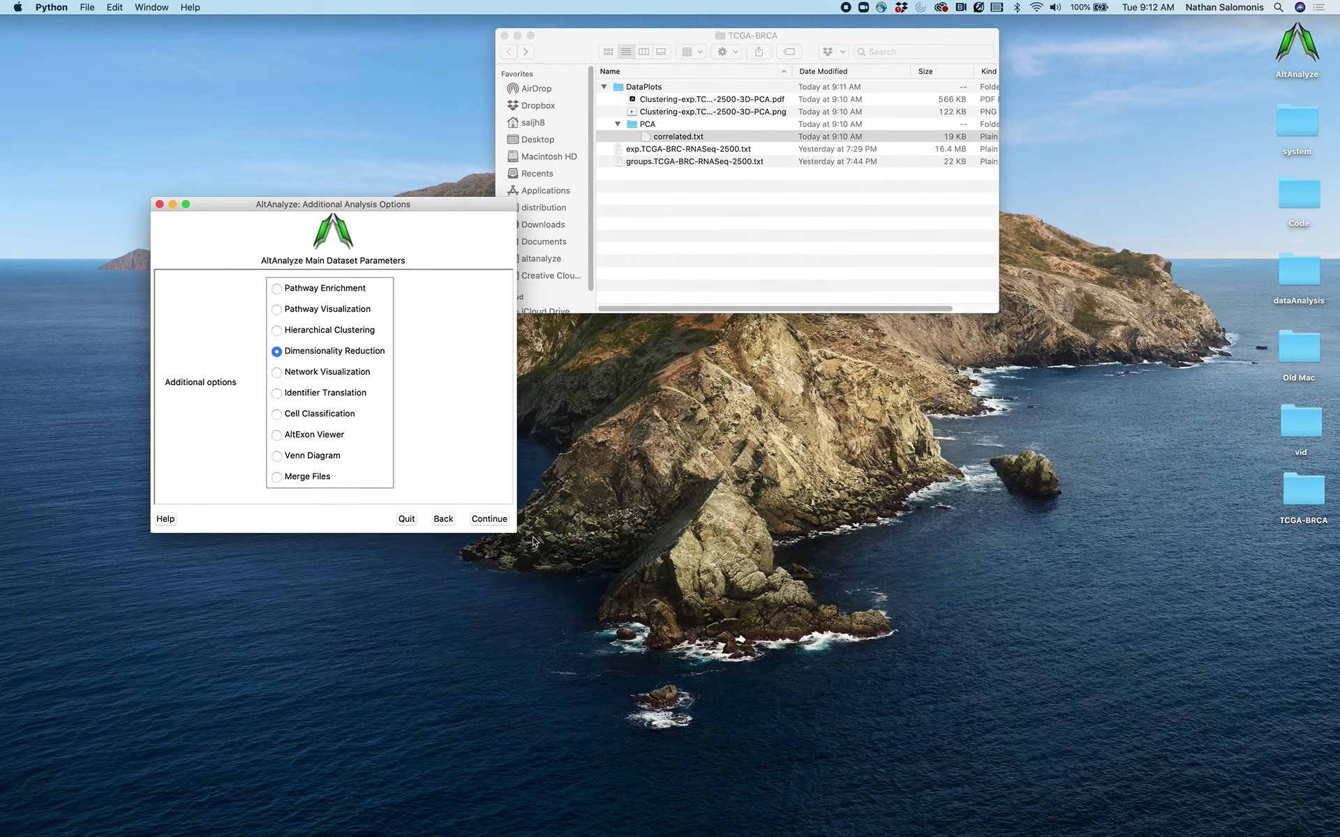
pyautogui.click(490, 521)
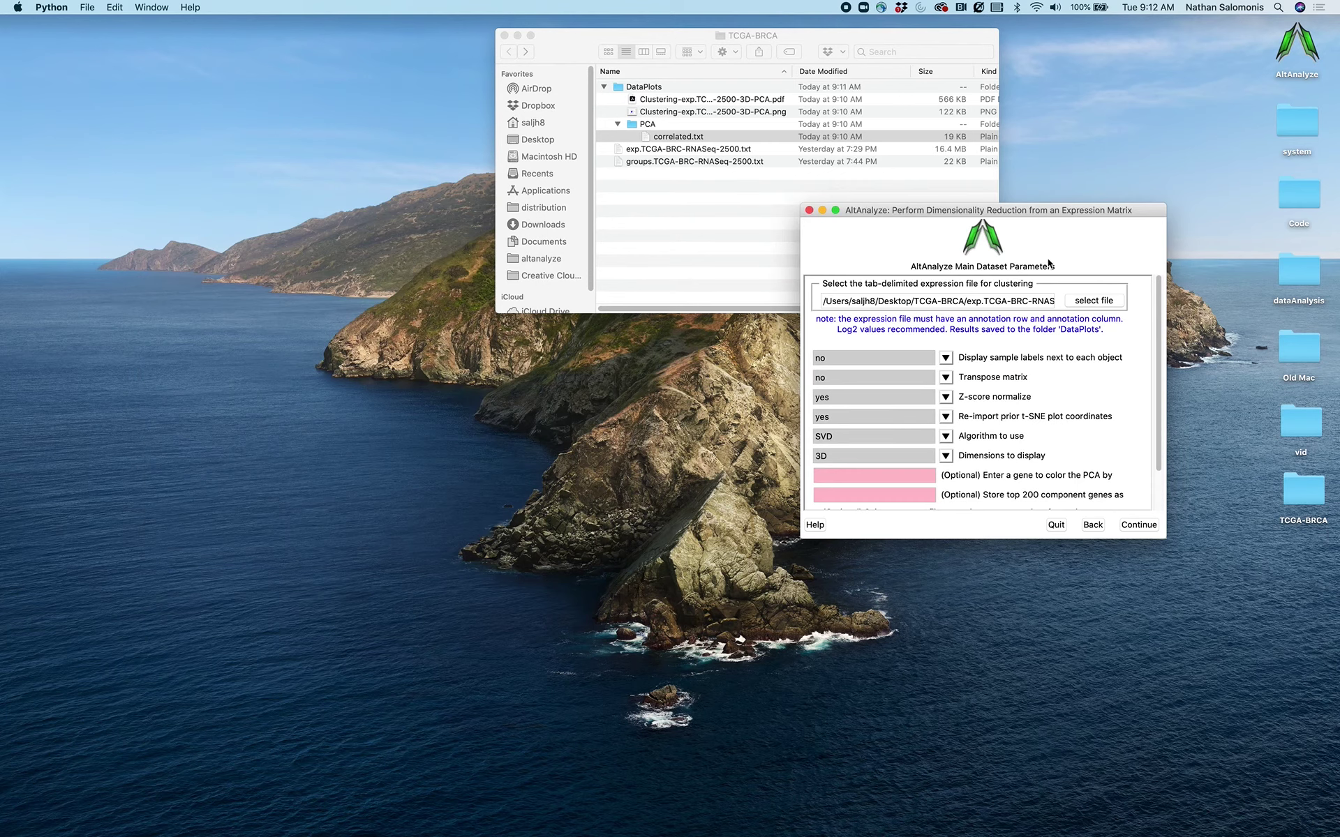
pyautogui.moveTo(1040, 210); pyautogui.dragTo(362, 211)
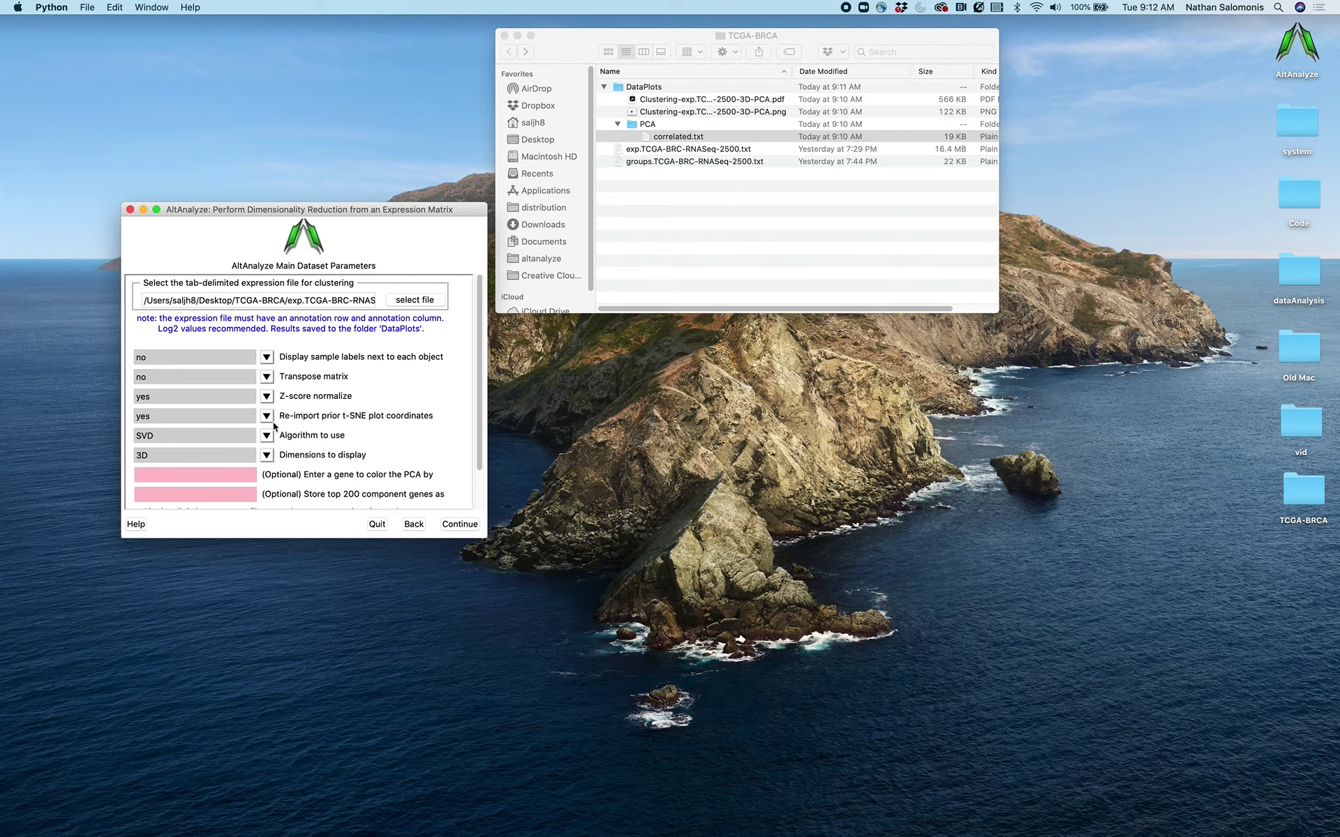
pyautogui.click(267, 457)
pyautogui.click(264, 480)
pyautogui.click(473, 529)
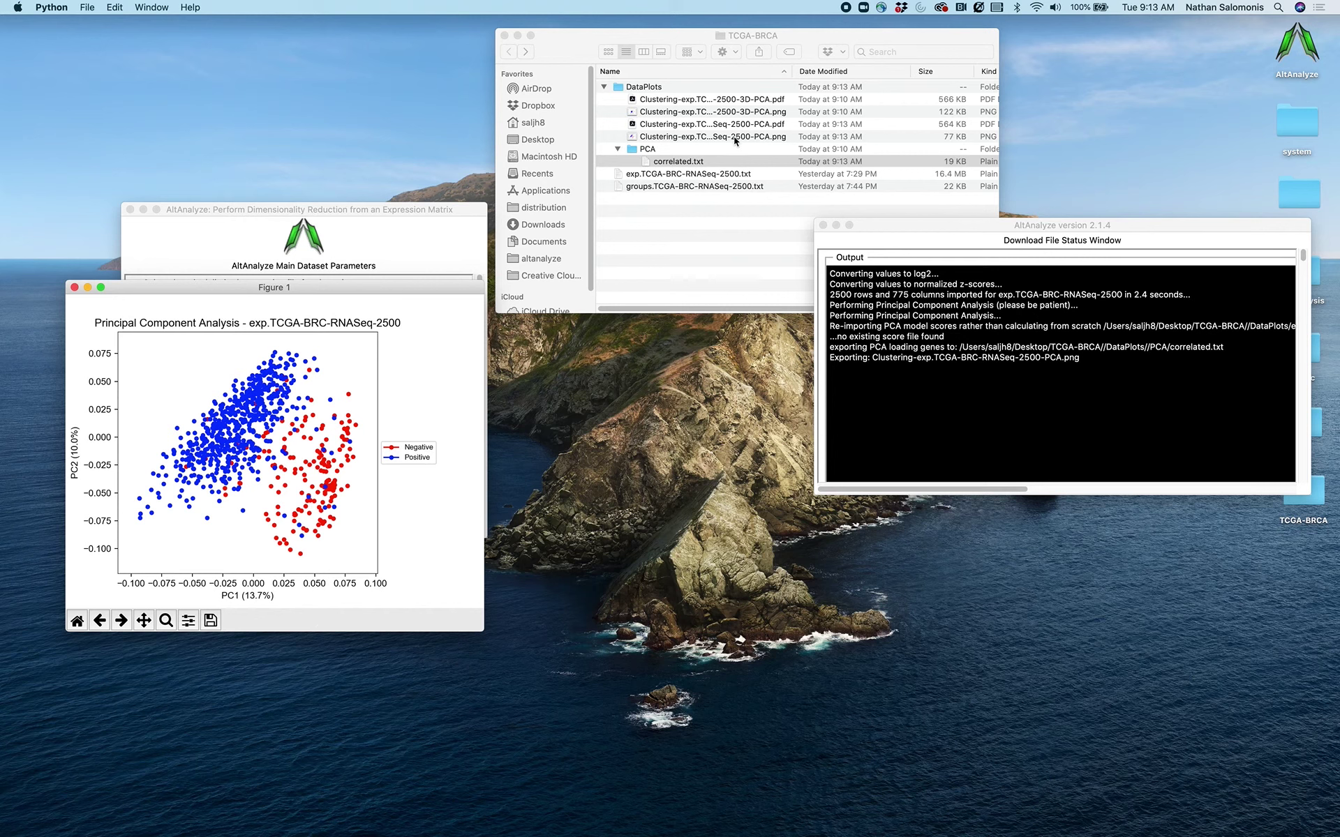
# Close the 2D PCA plot and rerun the dimensionality reduction with UMAP as the algorithm.
pyautogui.click(73, 287)
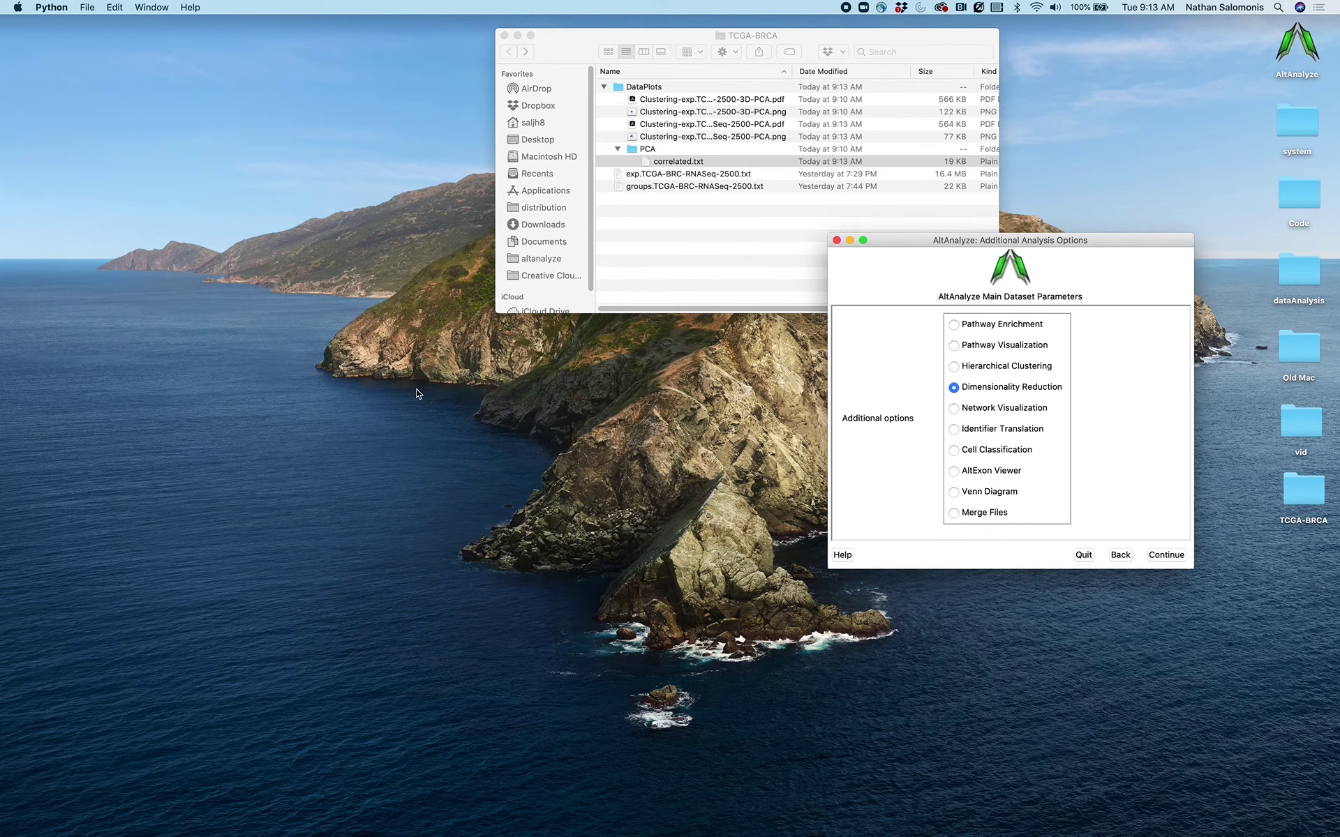
pyautogui.click(1169, 560)
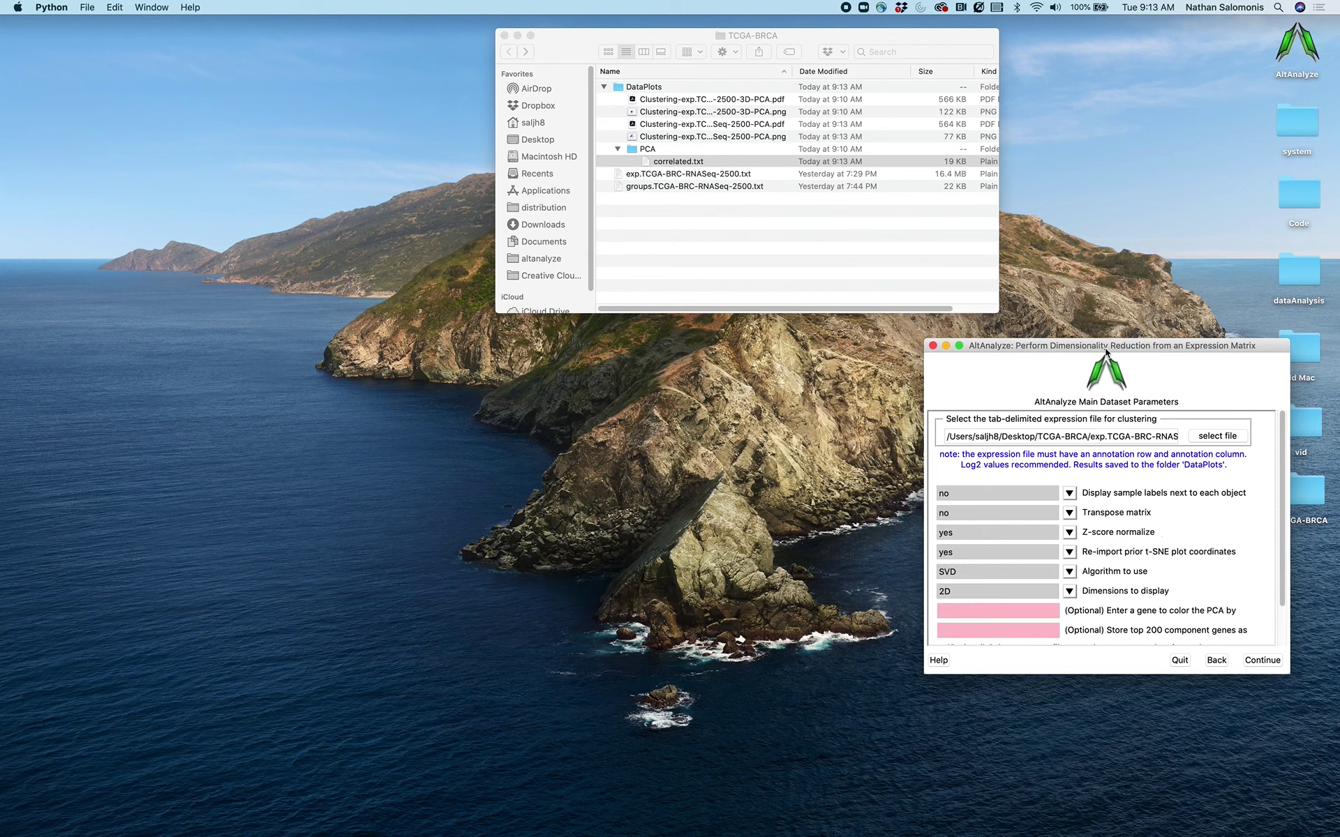
pyautogui.moveTo(1107, 354); pyautogui.dragTo(314, 227)
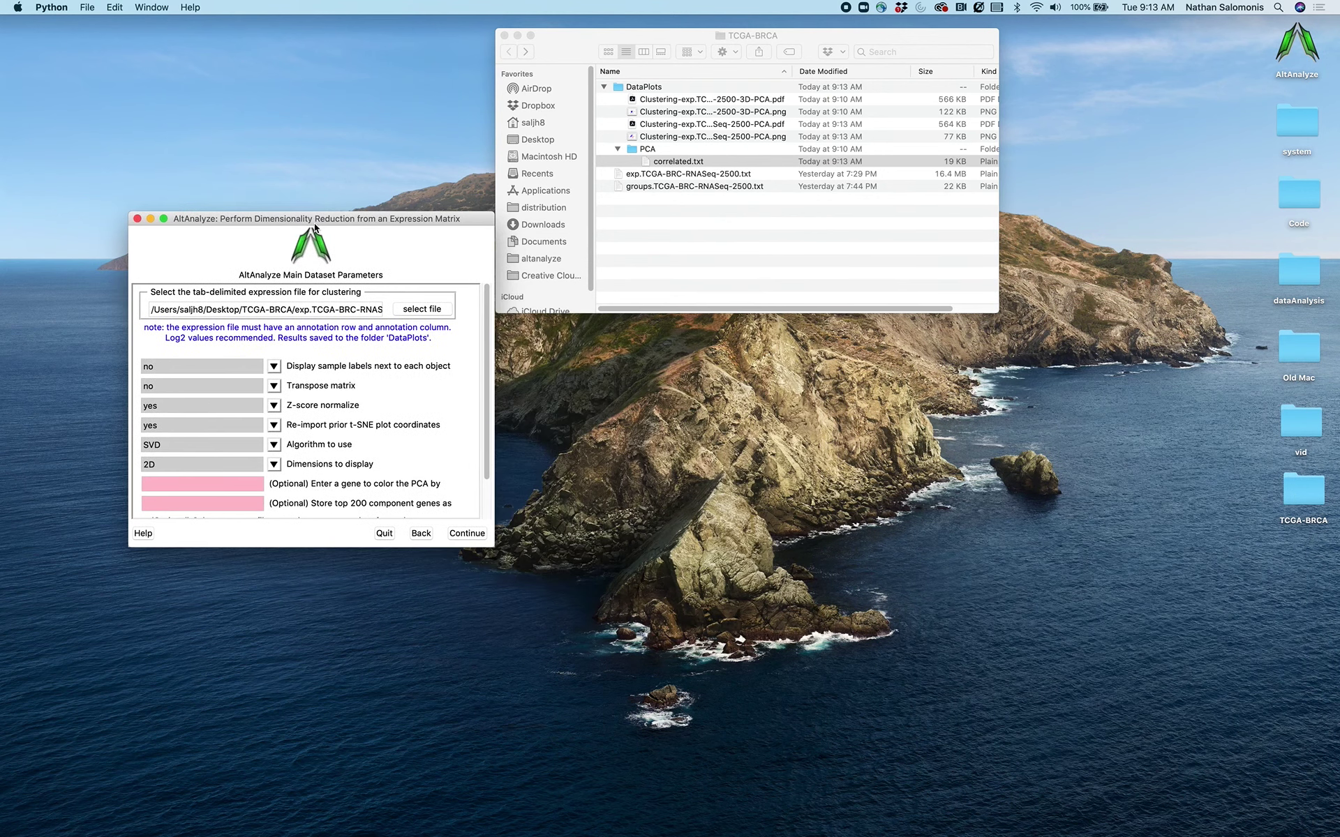
pyautogui.click(273, 446)
pyautogui.click(243, 505)
pyautogui.click(476, 534)
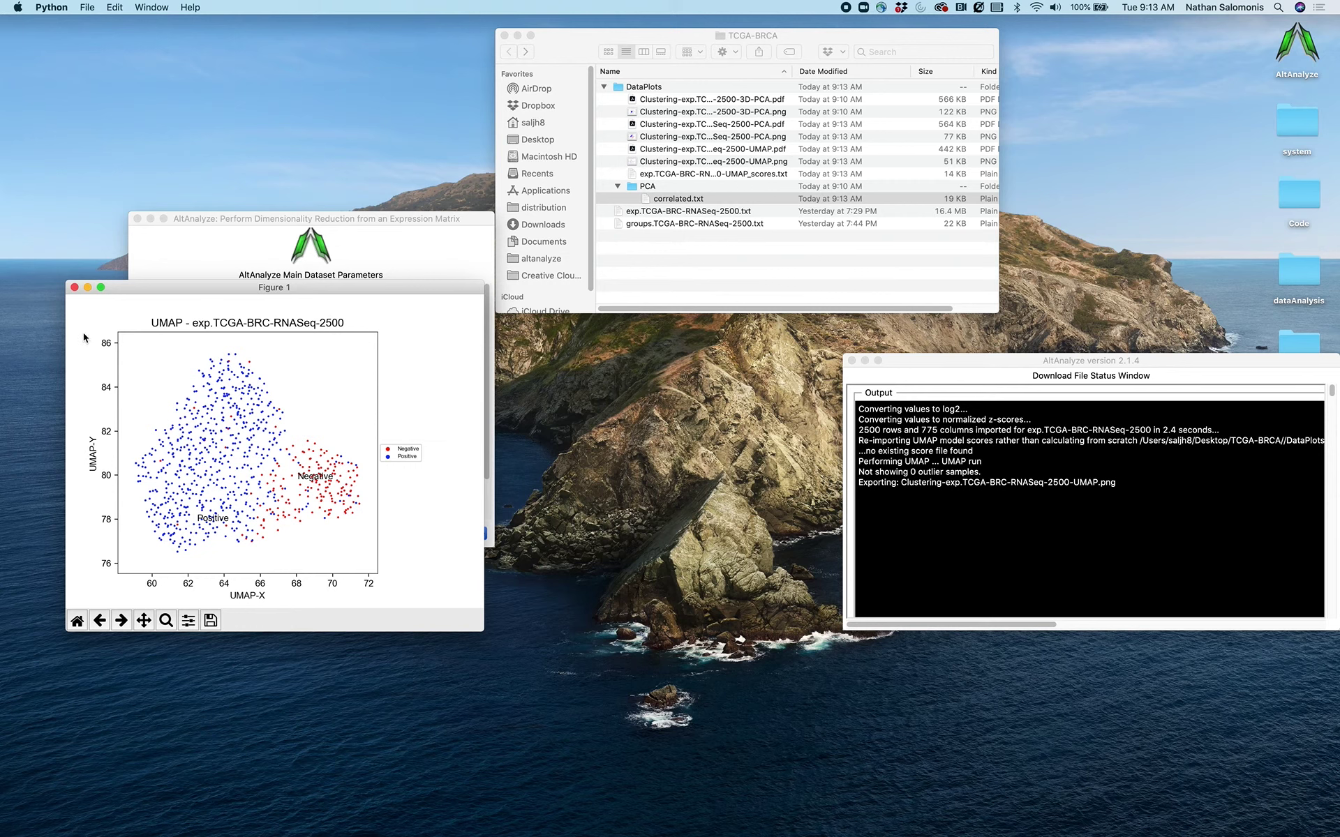
# Close the UMAP plot and rerun the 2D UMAP analysis colored by the gene ESR1.
pyautogui.click(74, 287)
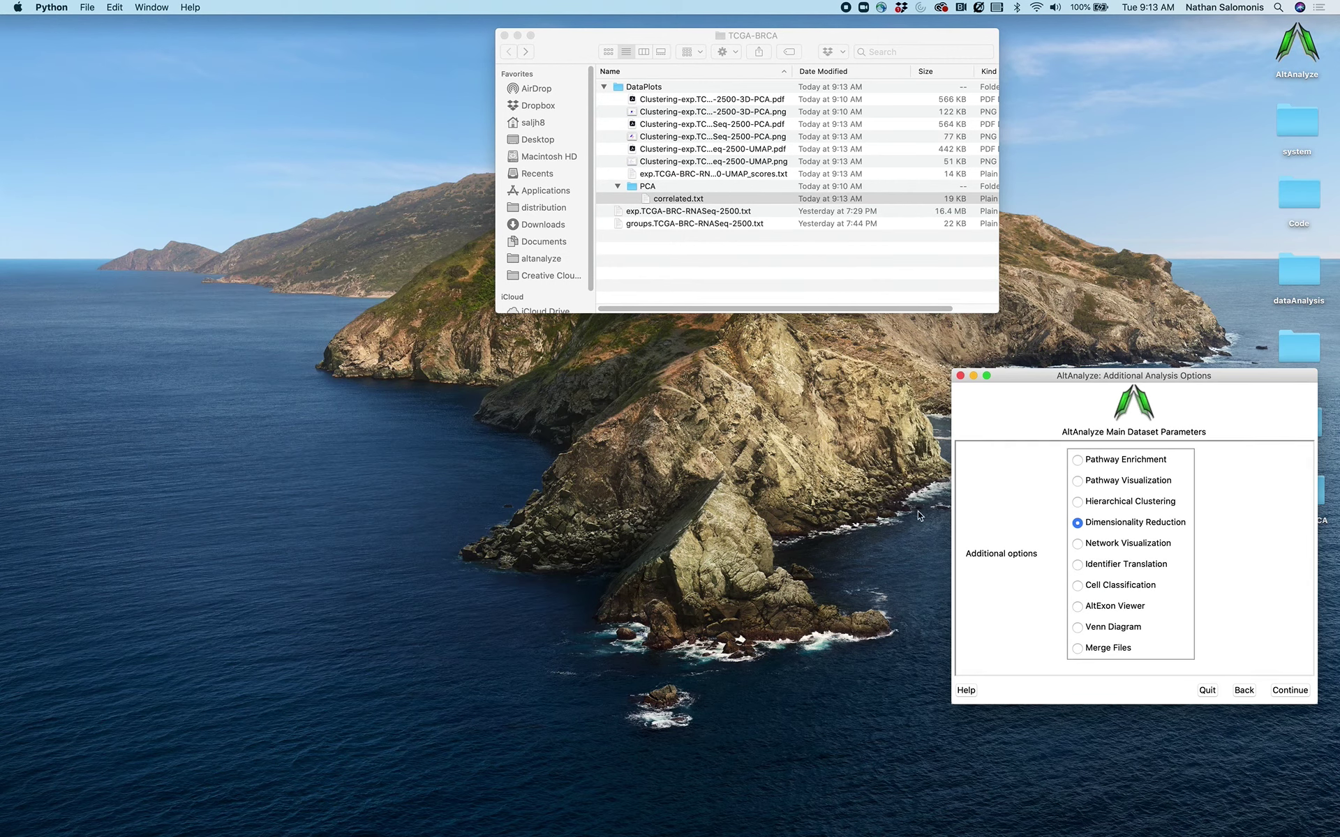
pyautogui.click(1292, 689)
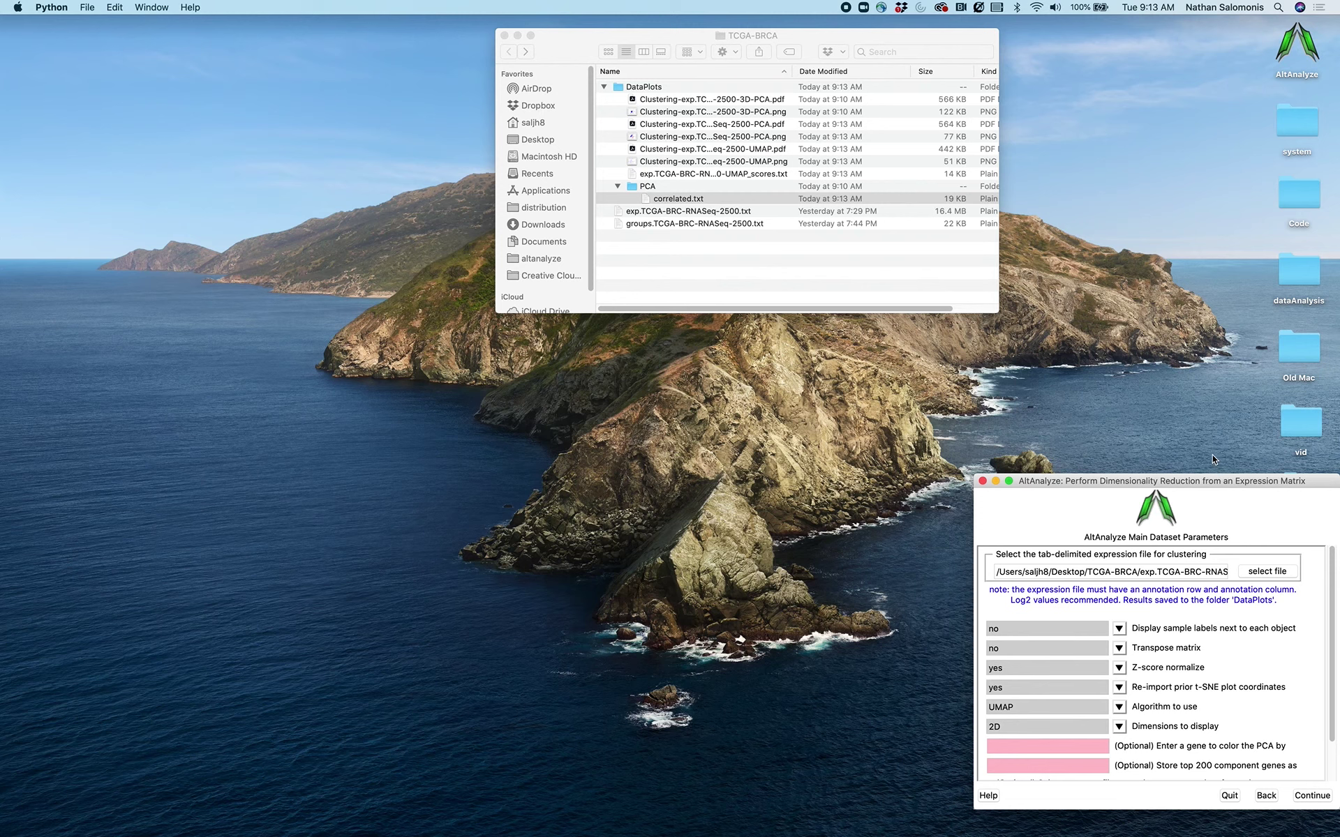
pyautogui.moveTo(1215, 483); pyautogui.dragTo(354, 225)
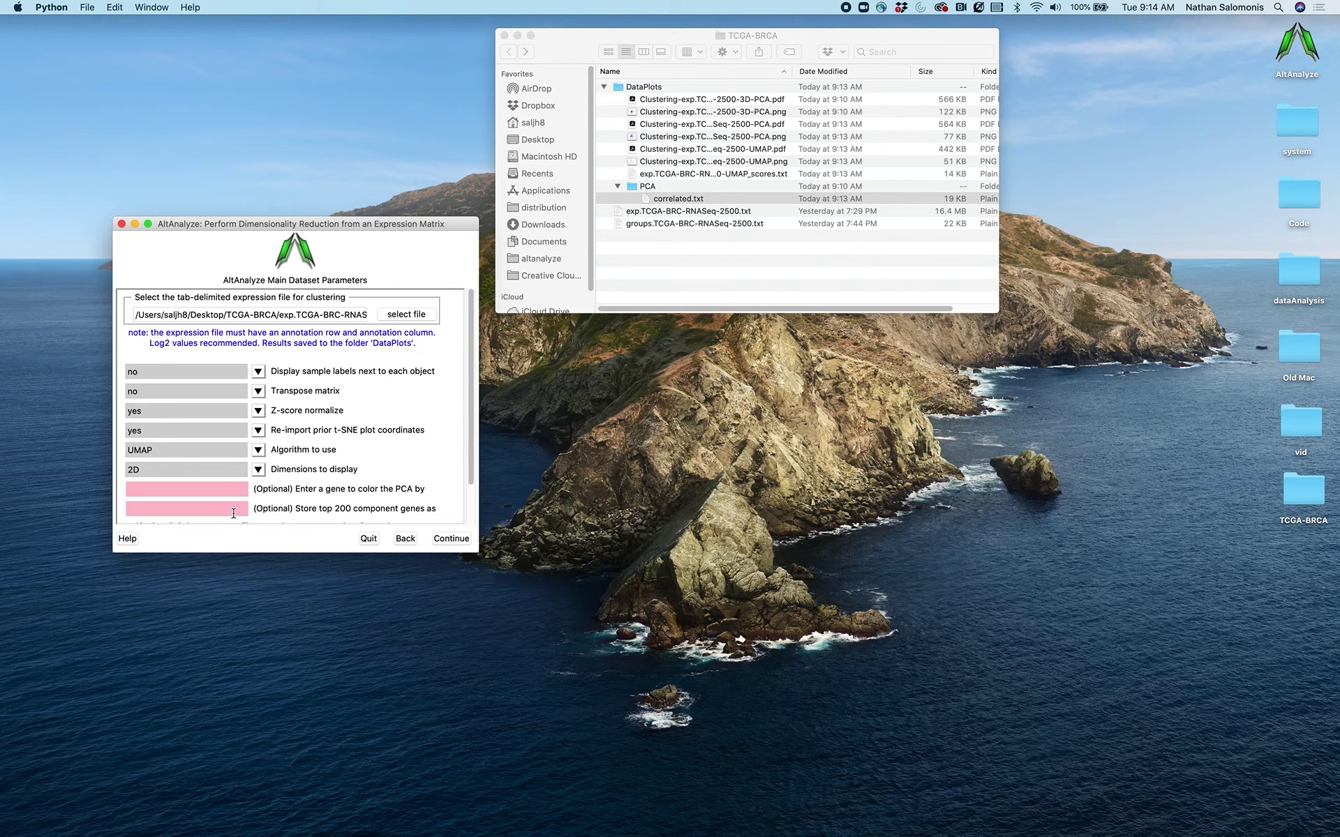
pyautogui.click(230, 488)
pyautogui.write('ESR1')
pyautogui.click(462, 542)
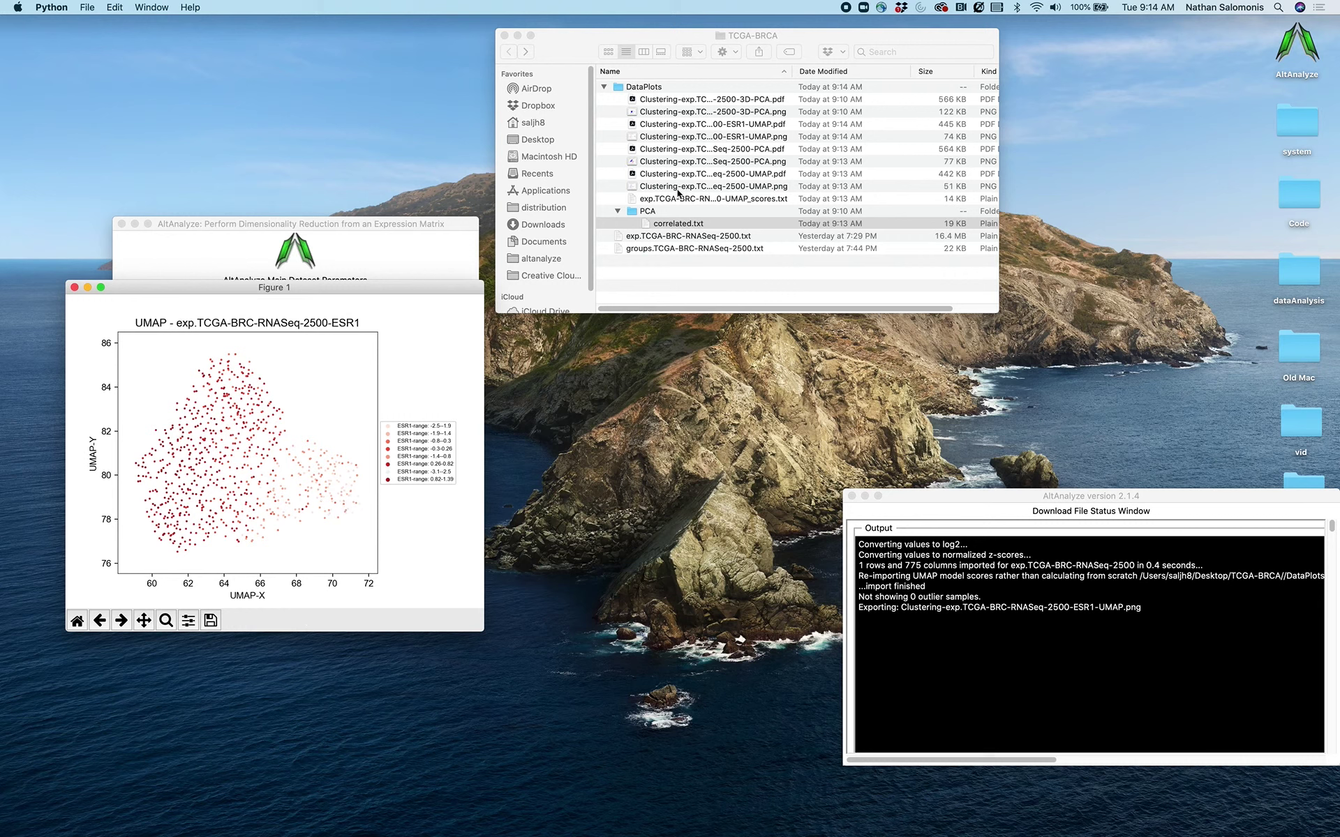
# Copy the first anticorrelated-PC1 gene, MAMLD1, from correlated.txt in the PCA folder and close the file.
pyautogui.doubleClick(660, 223)
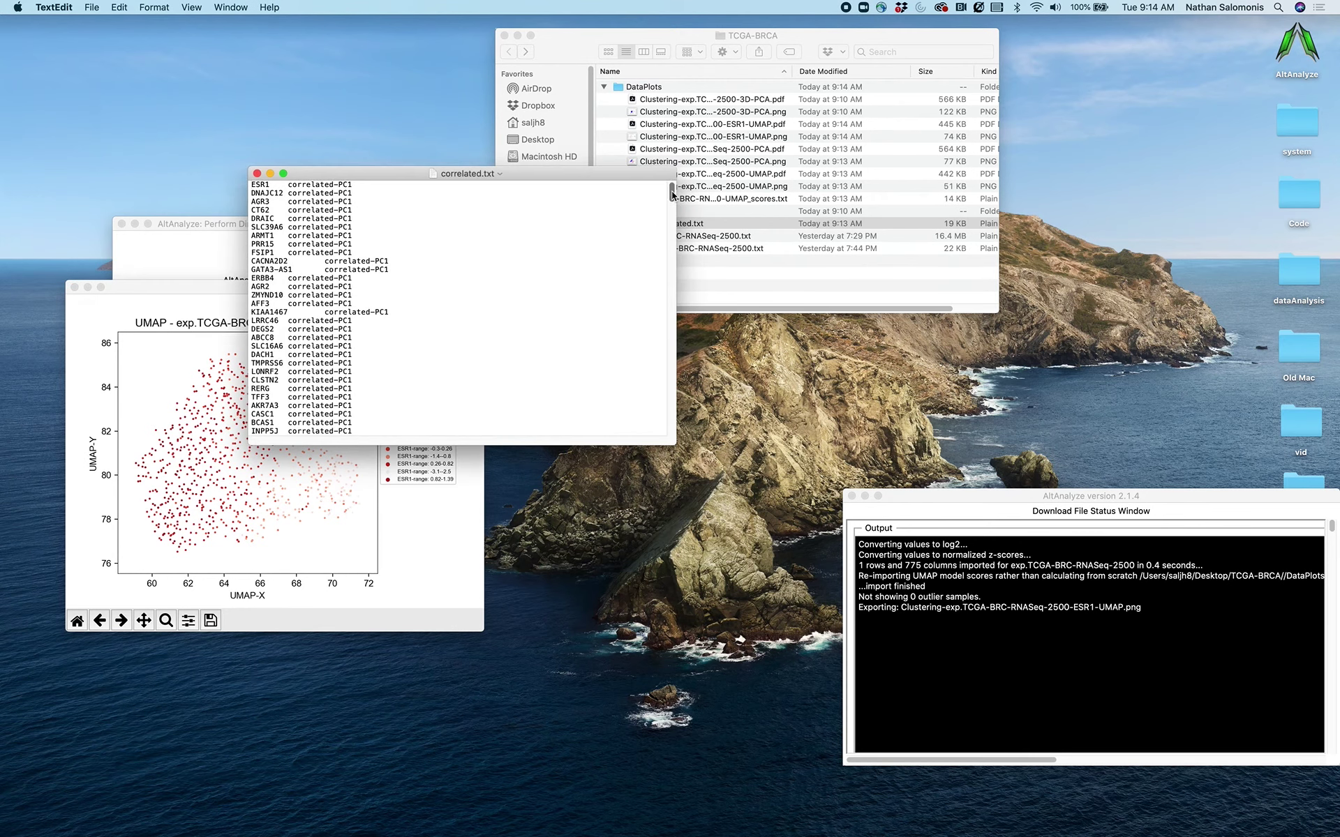
pyautogui.moveTo(673, 192); pyautogui.dragTo(664, 235)
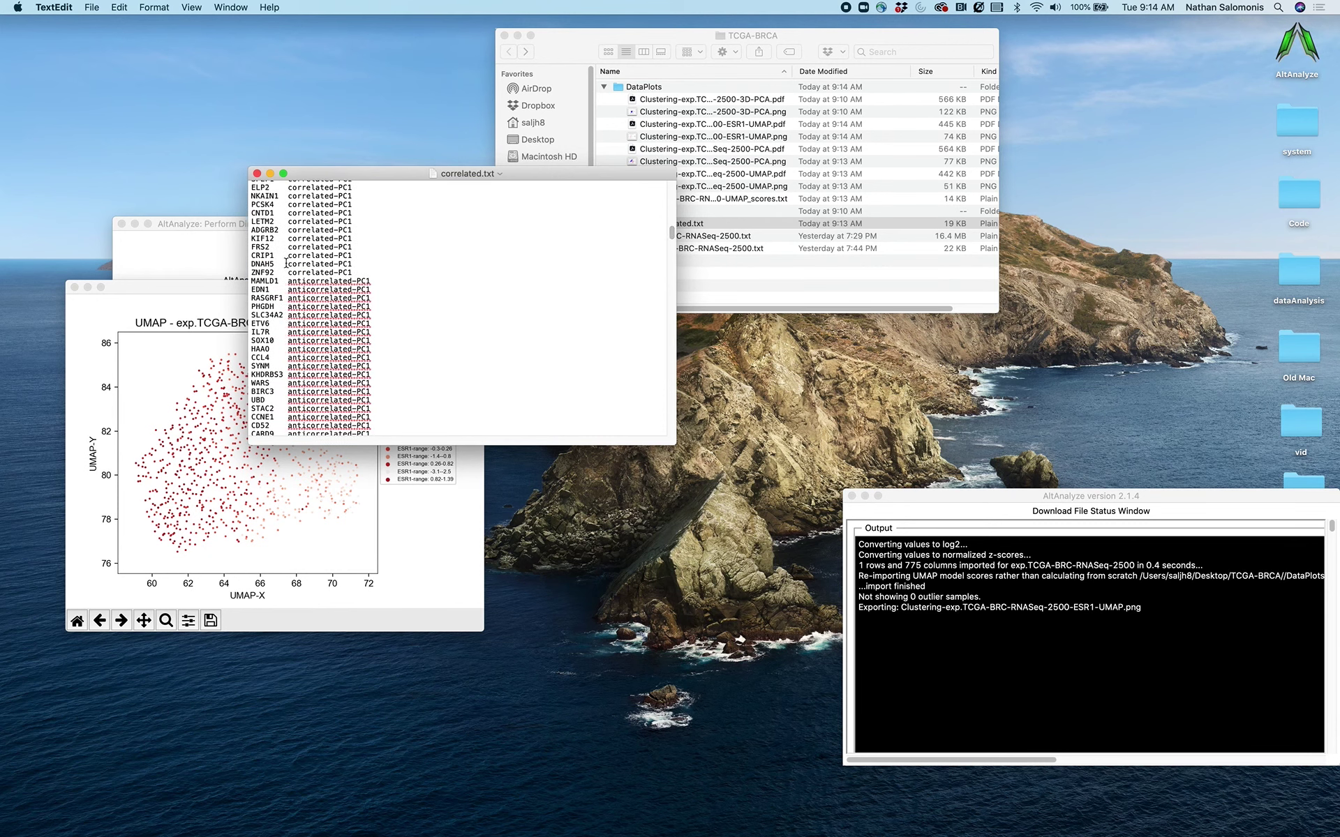
pyautogui.doubleClick(264, 281)
pyautogui.press('super+c')
pyautogui.press('super+w')
# Close the ESR1 UMAP plot and rerun the 2D UMAP analysis colored by the genes ESR1 and MAMLD1.
pyautogui.click(74, 286)
pyautogui.click(74, 286)
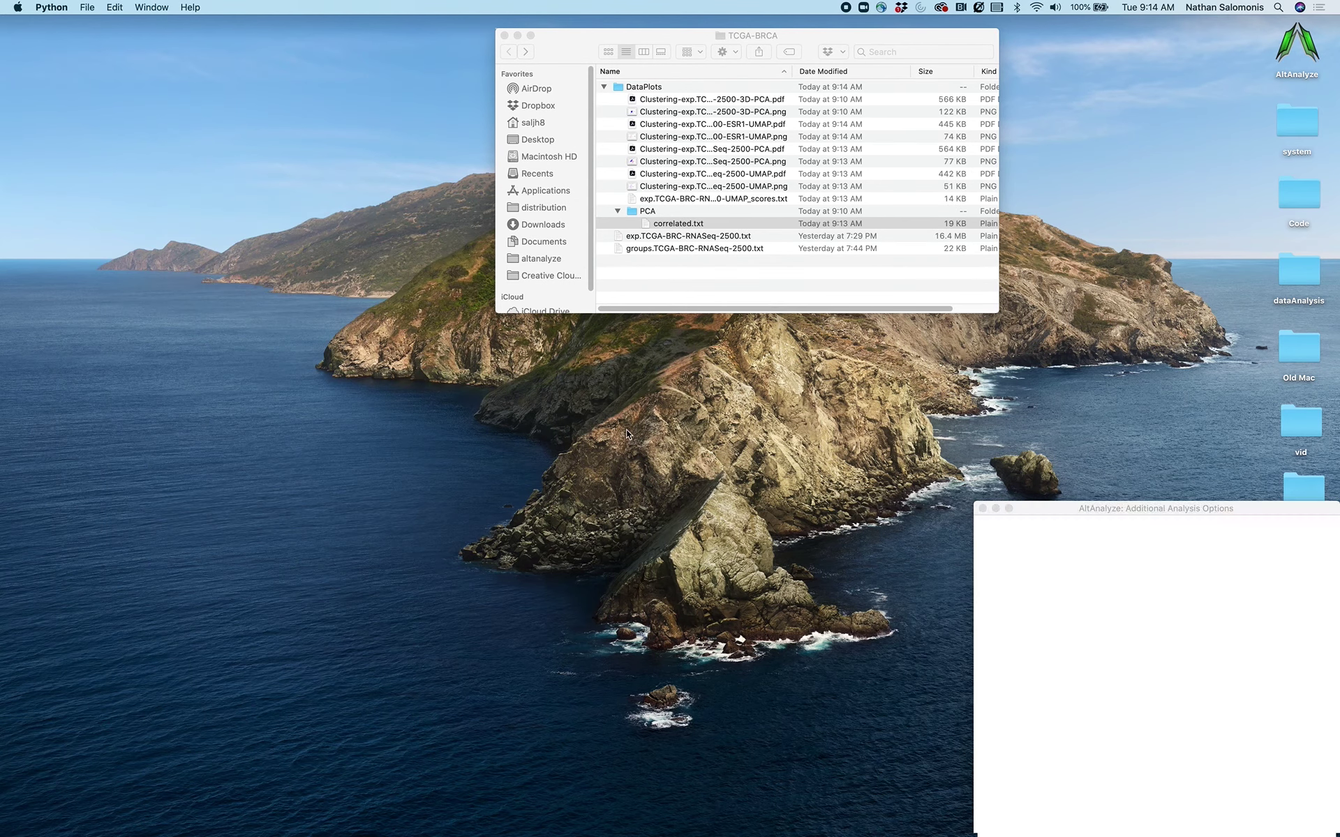
pyautogui.click(1310, 826)
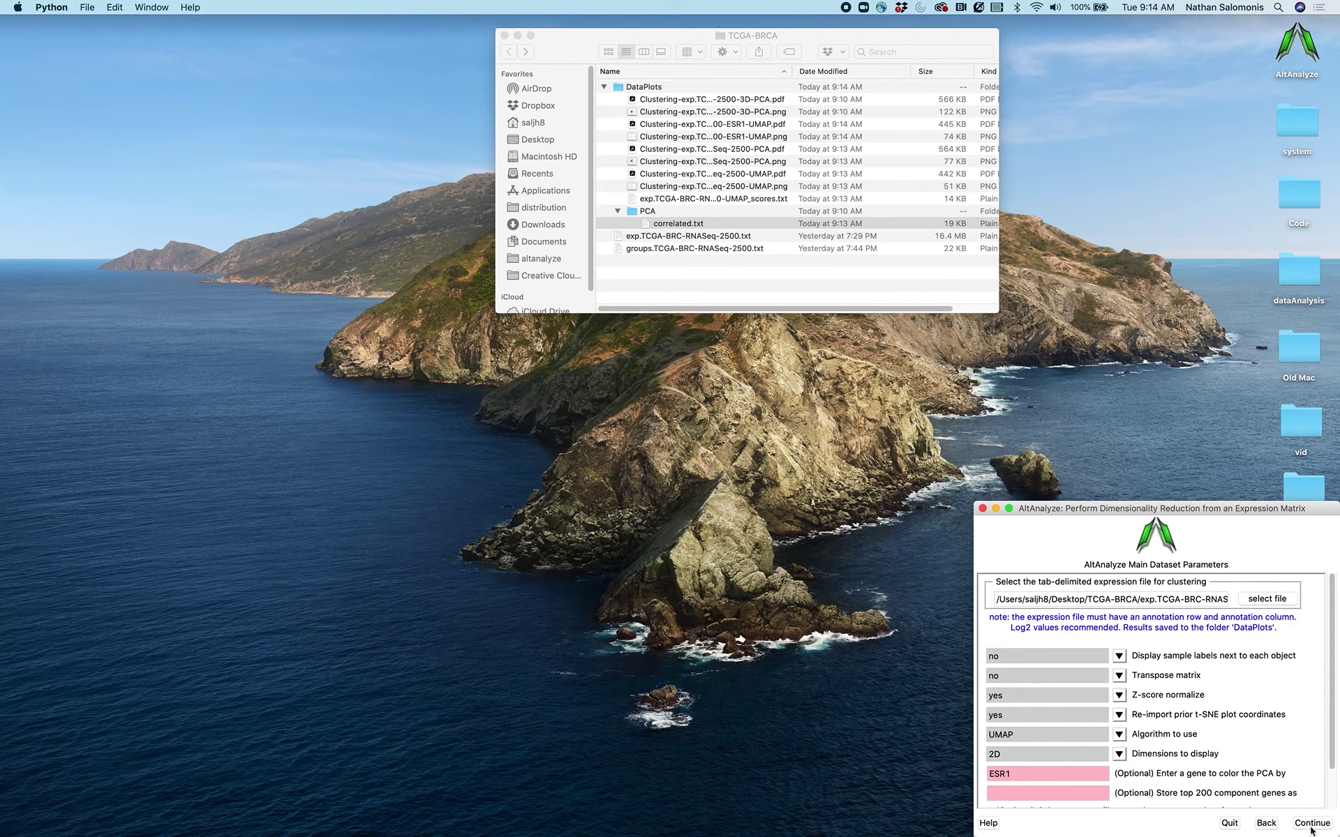
pyautogui.click(1061, 772)
pyautogui.press('super+v')
pyautogui.click(1311, 822)
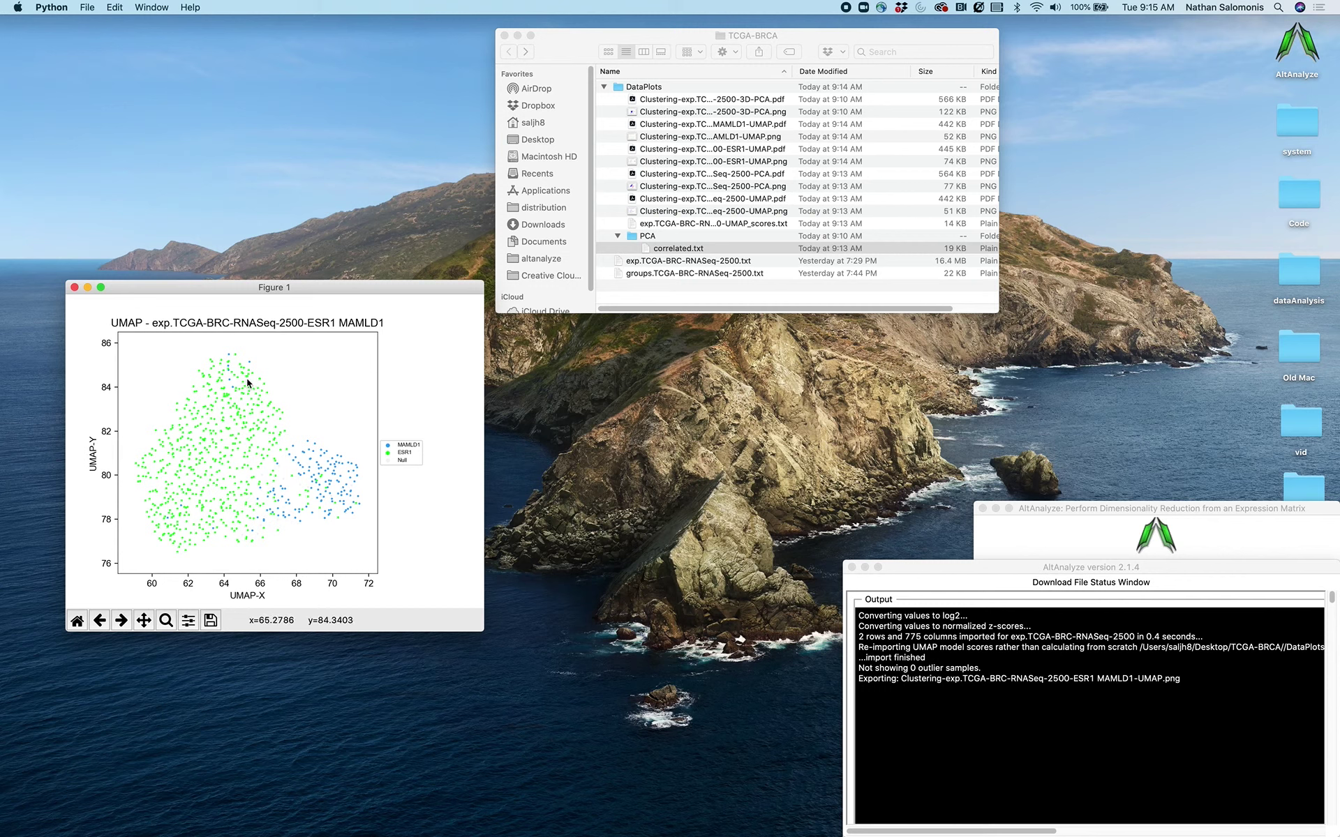
# Close the UMAP plot and rerun the 2D analysis with SVD, no coloring gene, and the top 200 component genes stored as BRCA-PCA.
pyautogui.click(75, 288)
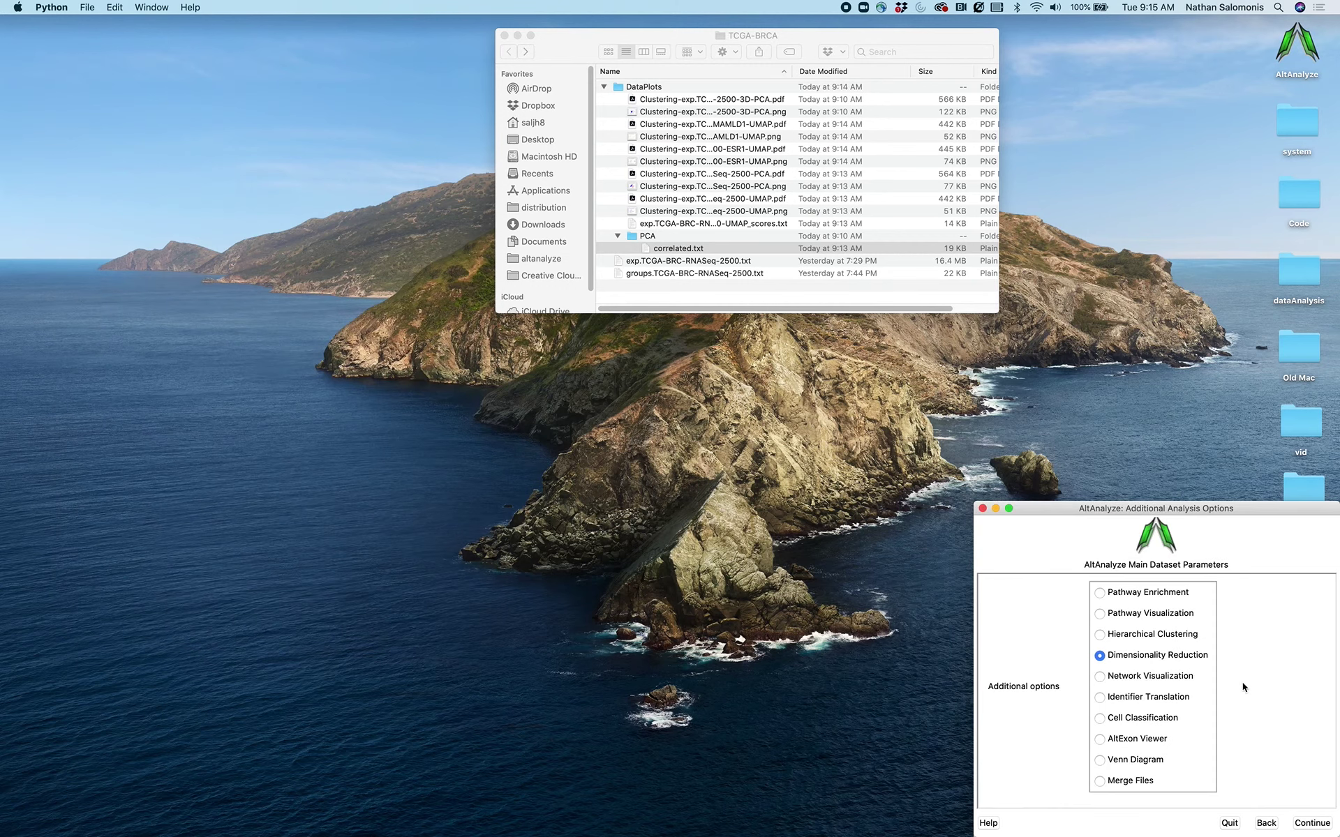
pyautogui.click(1304, 824)
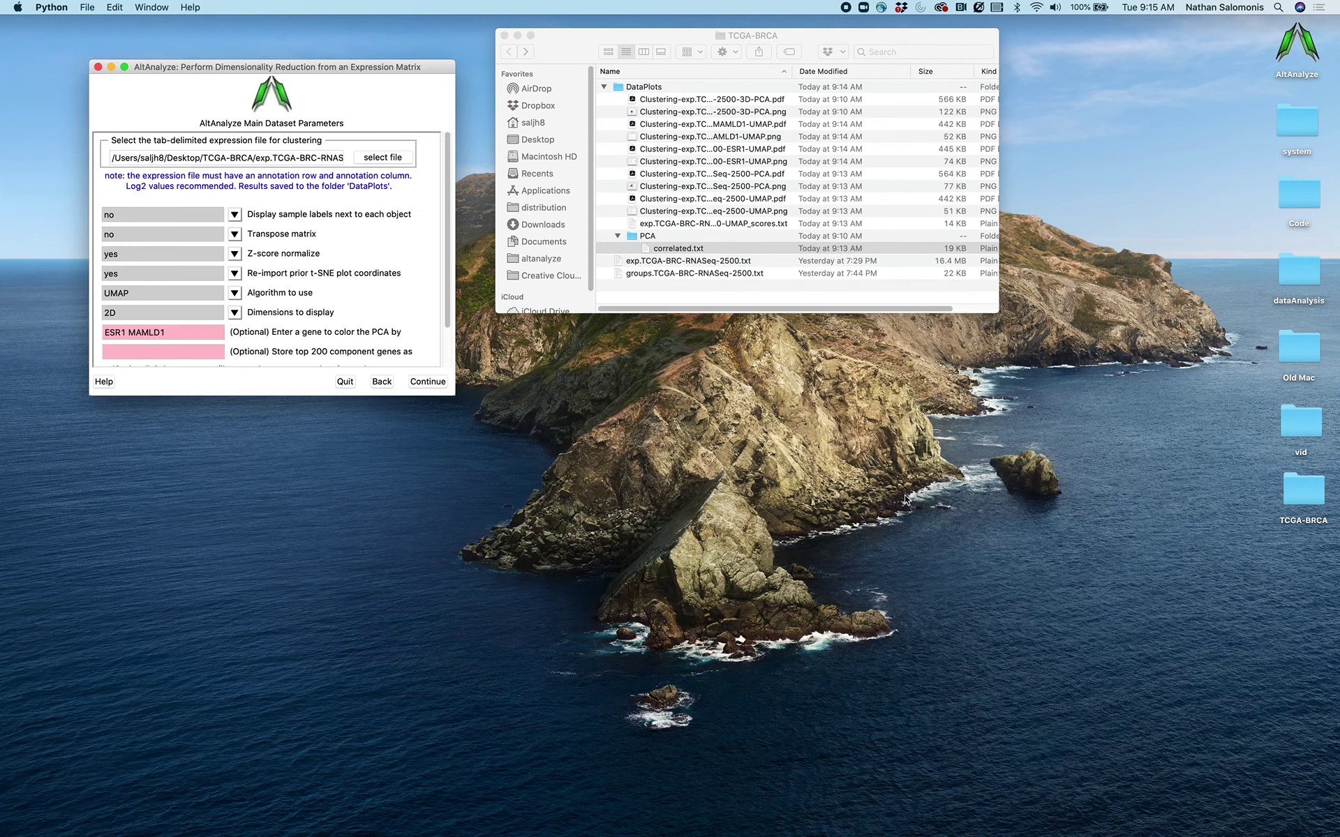
pyautogui.click(235, 294)
pyautogui.click(203, 309)
pyautogui.tripleClick(202, 332)
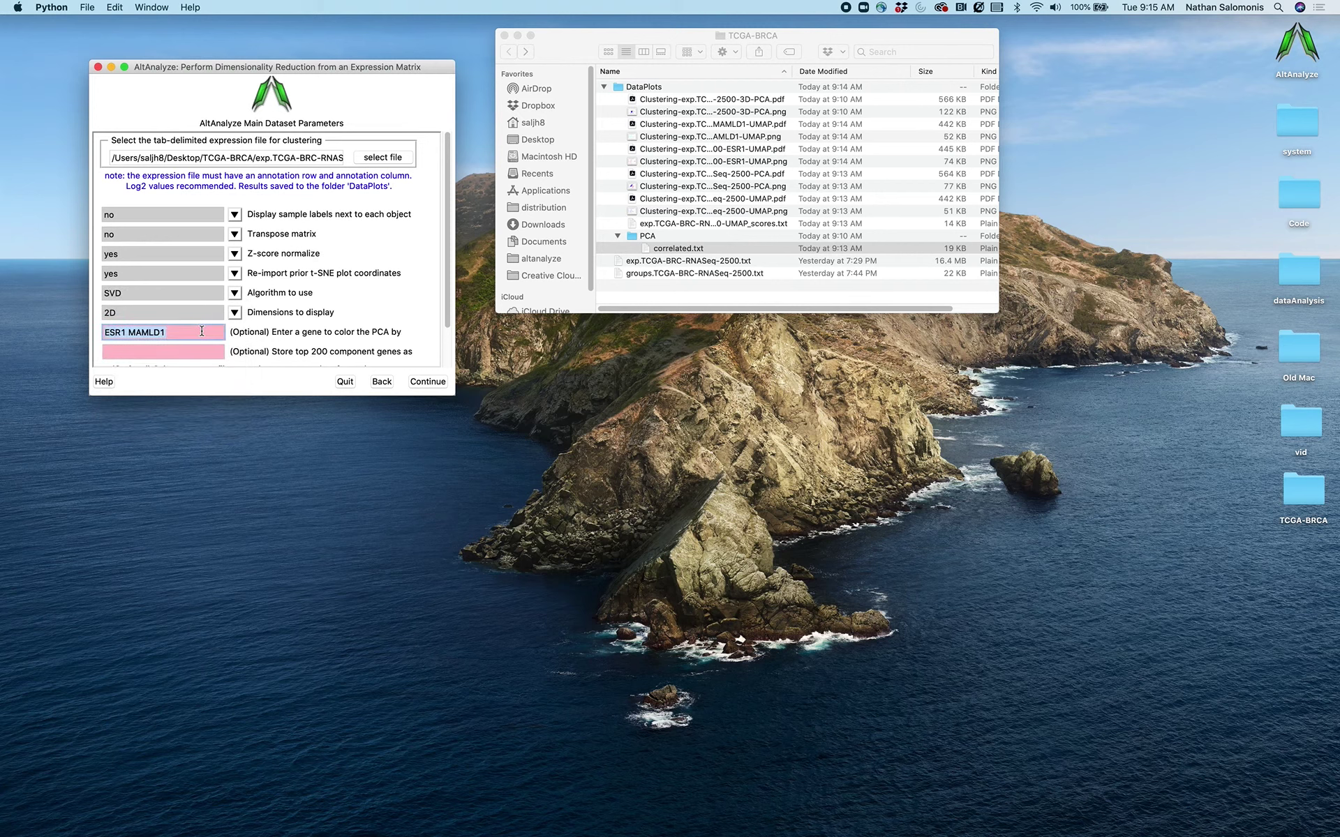
pyautogui.press('BackSpace')
pyautogui.click(200, 352)
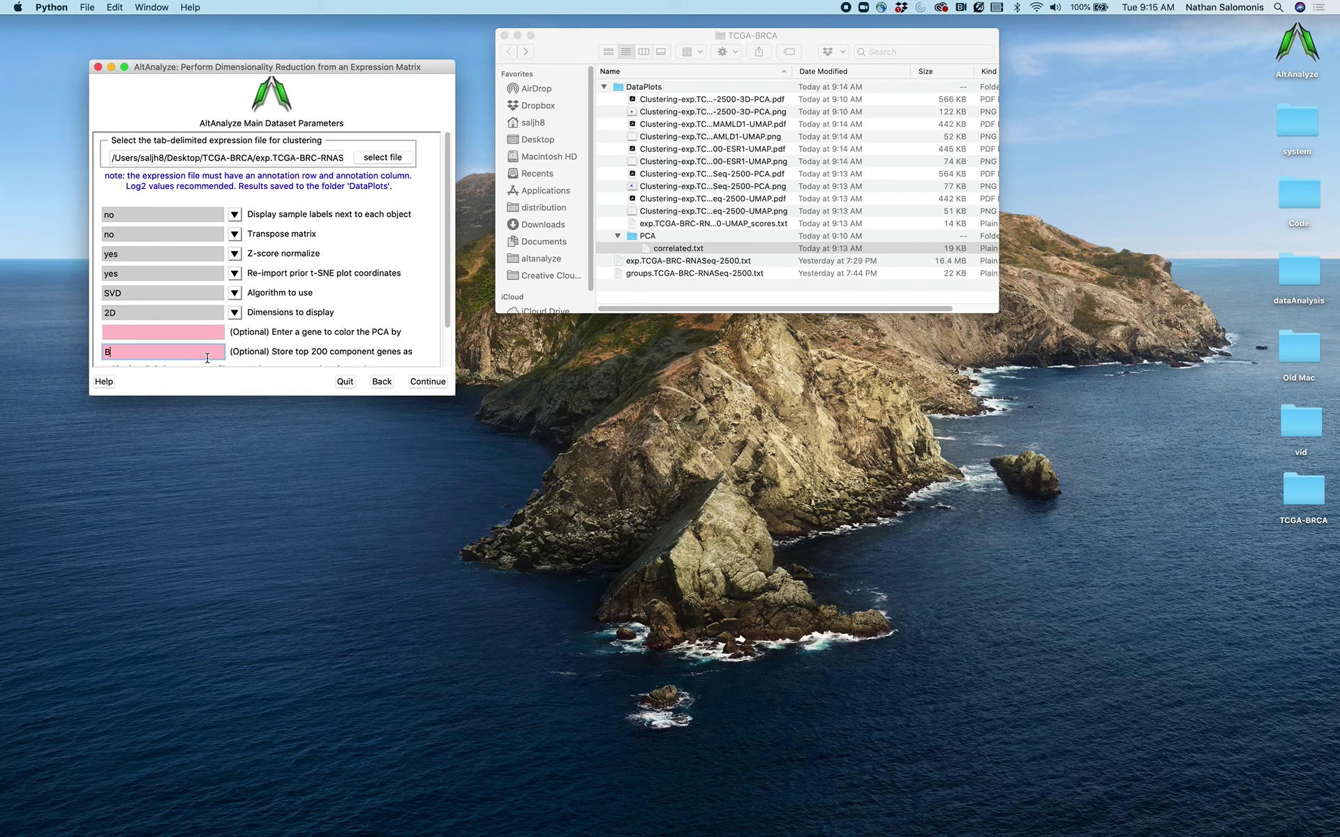
pyautogui.write('RCA-PCA')
pyautogui.click(427, 382)
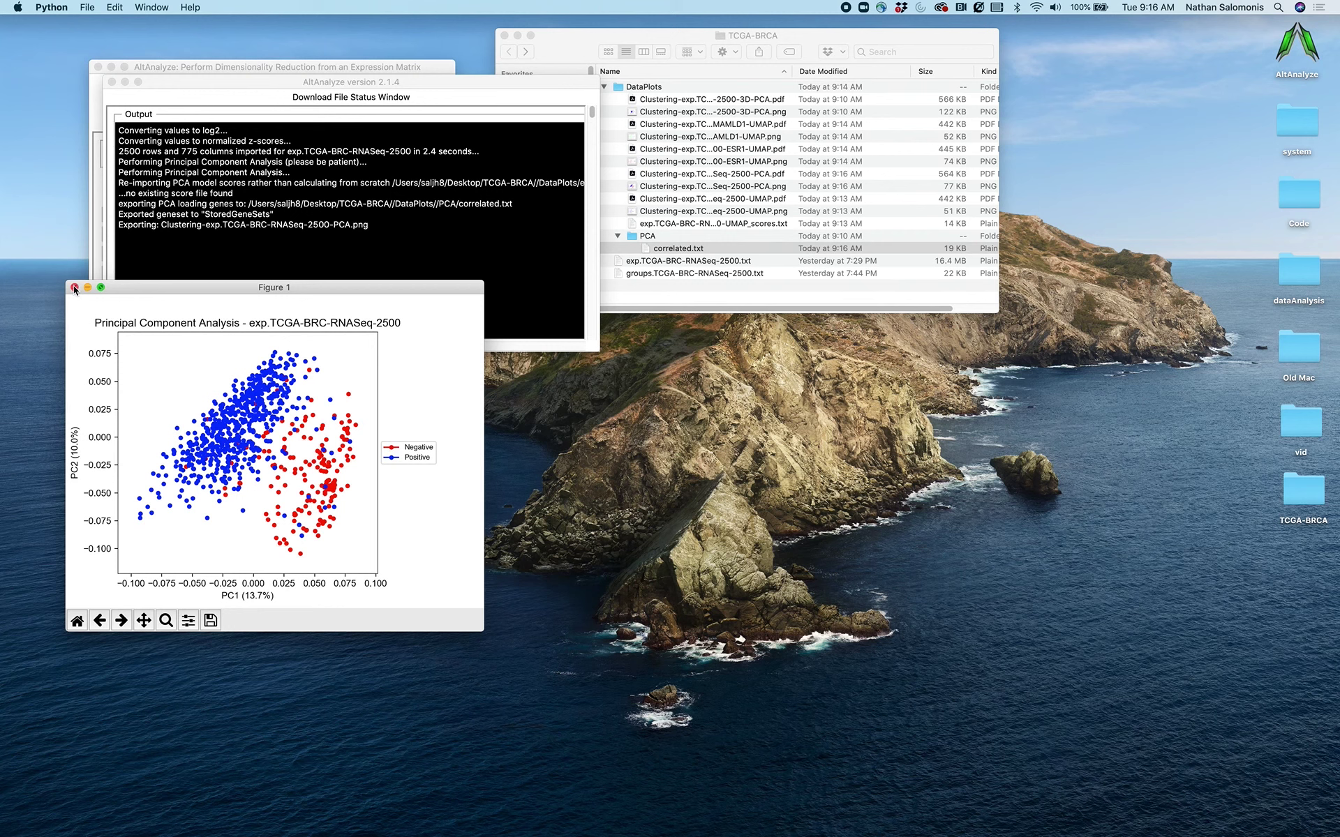
# Close the PCA plot to open the Hierarchical Clustering parameters, and collapse the DataPlots folder in the TCGA-BRCA file window.
pyautogui.click(74, 287)
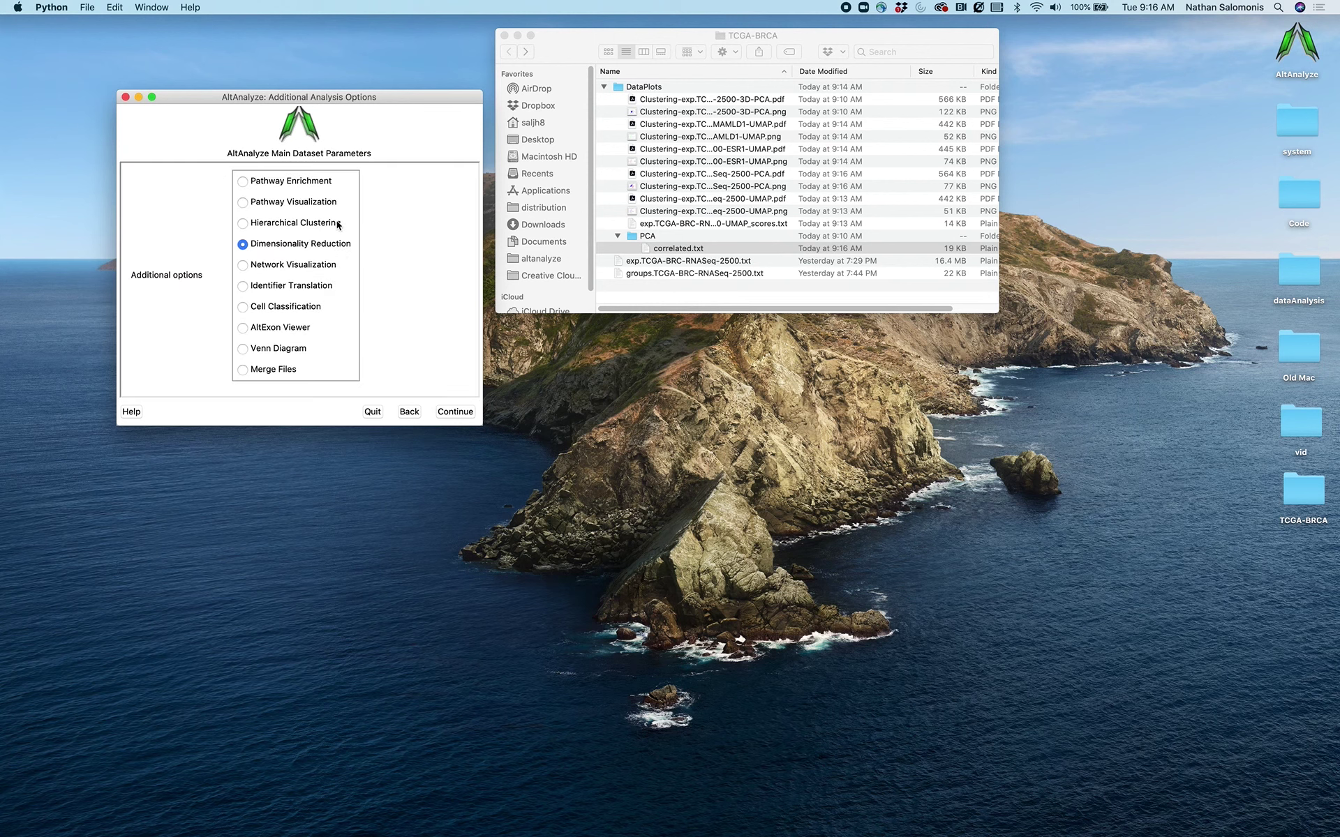
pyautogui.click(337, 224)
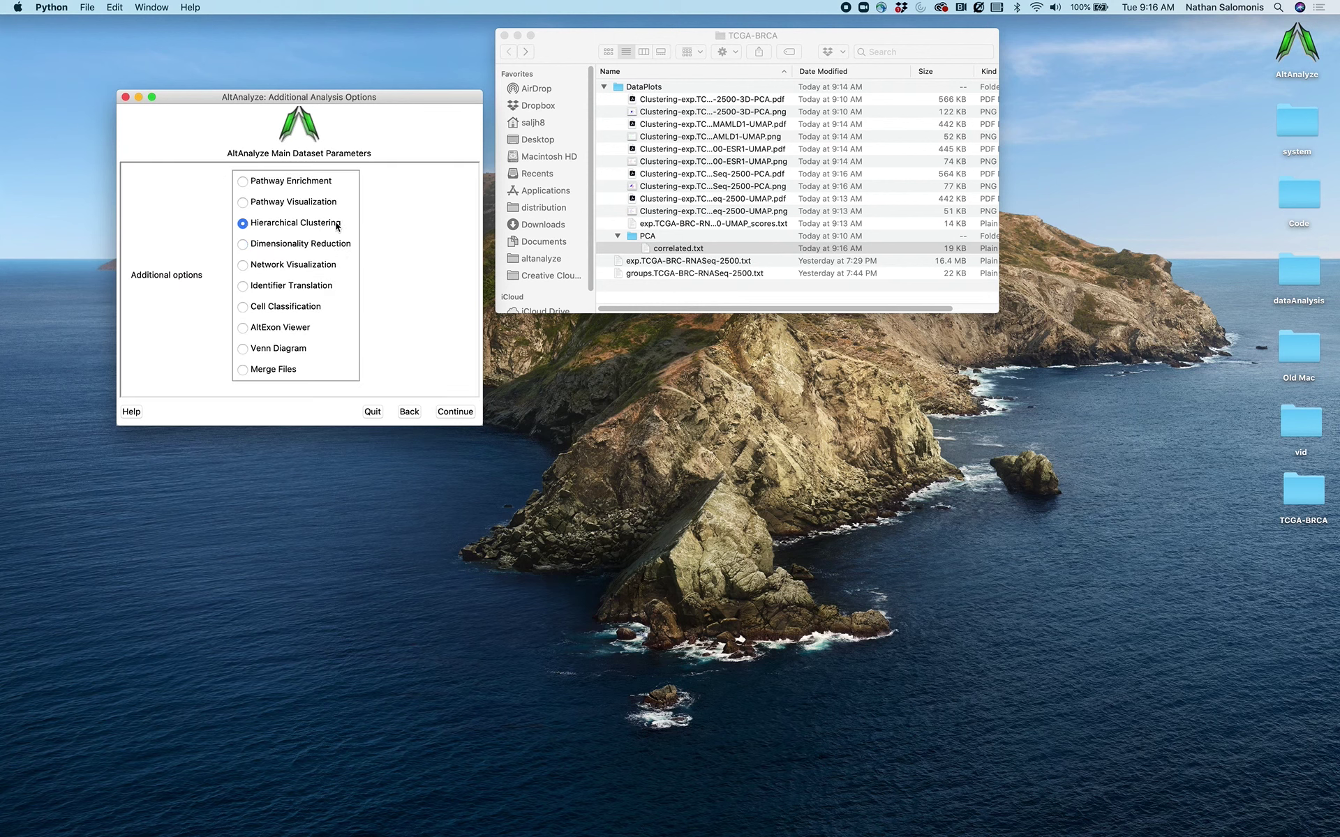
pyautogui.click(457, 413)
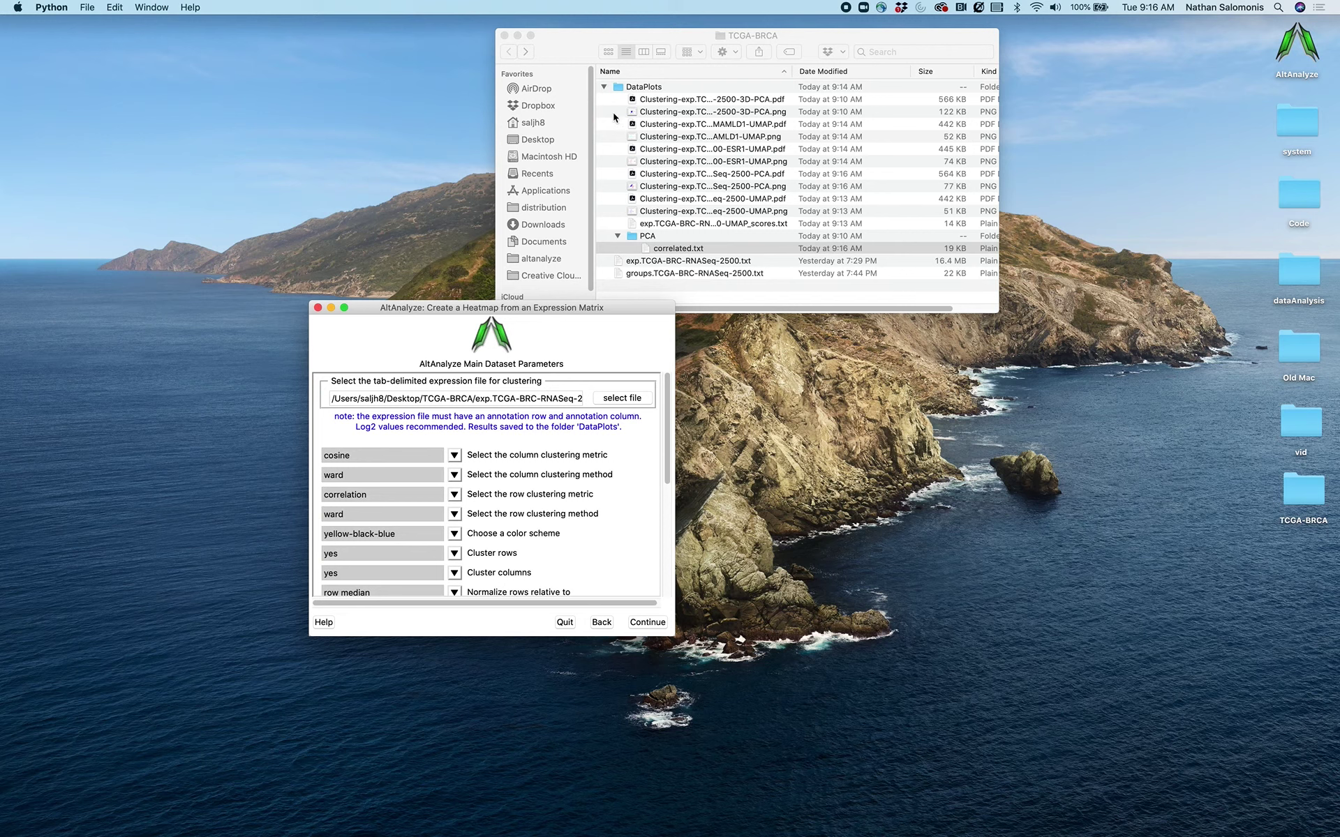
pyautogui.click(604, 87)
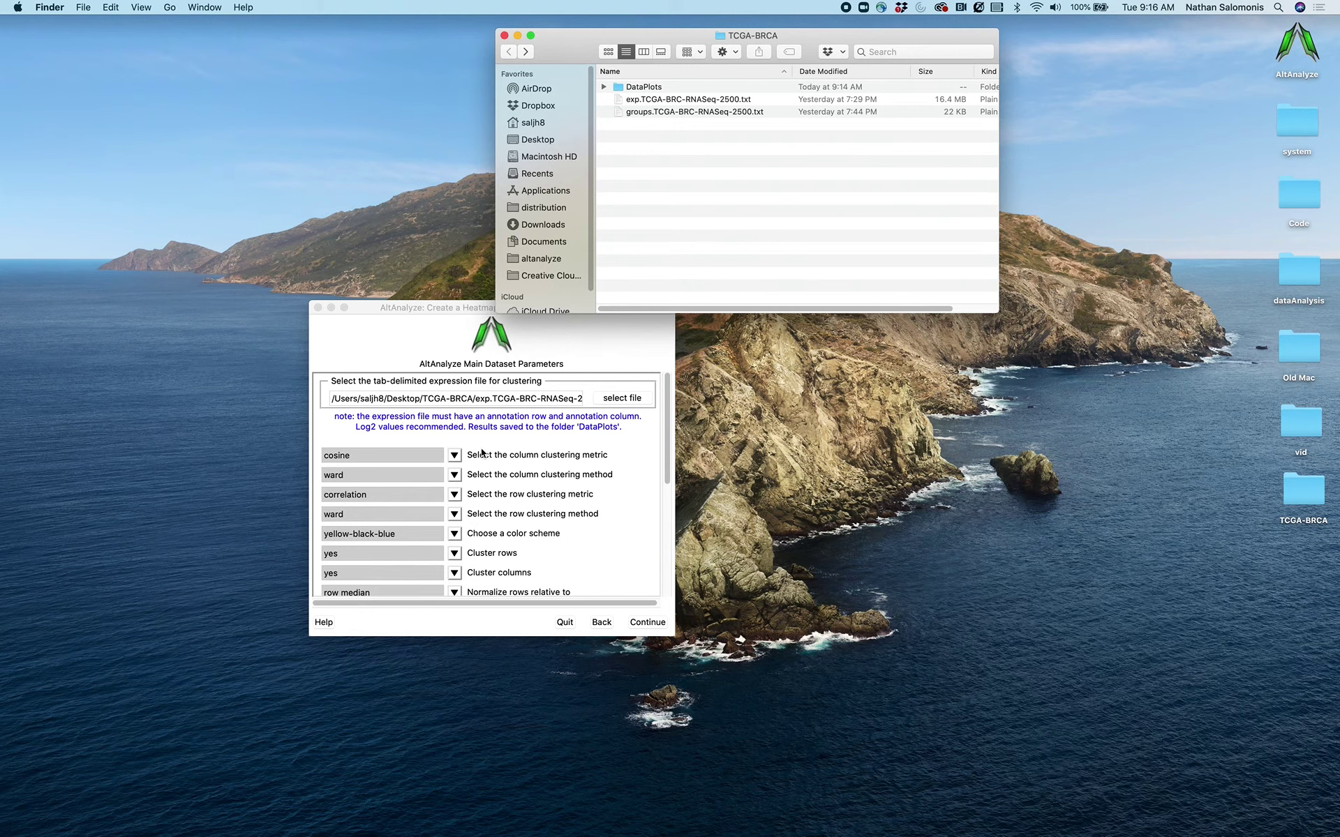
# Filter the heatmap to the BRCA-PCA gene set from StoredGeneSets and run the hierarchical clustering.
pyautogui.click(670, 567)
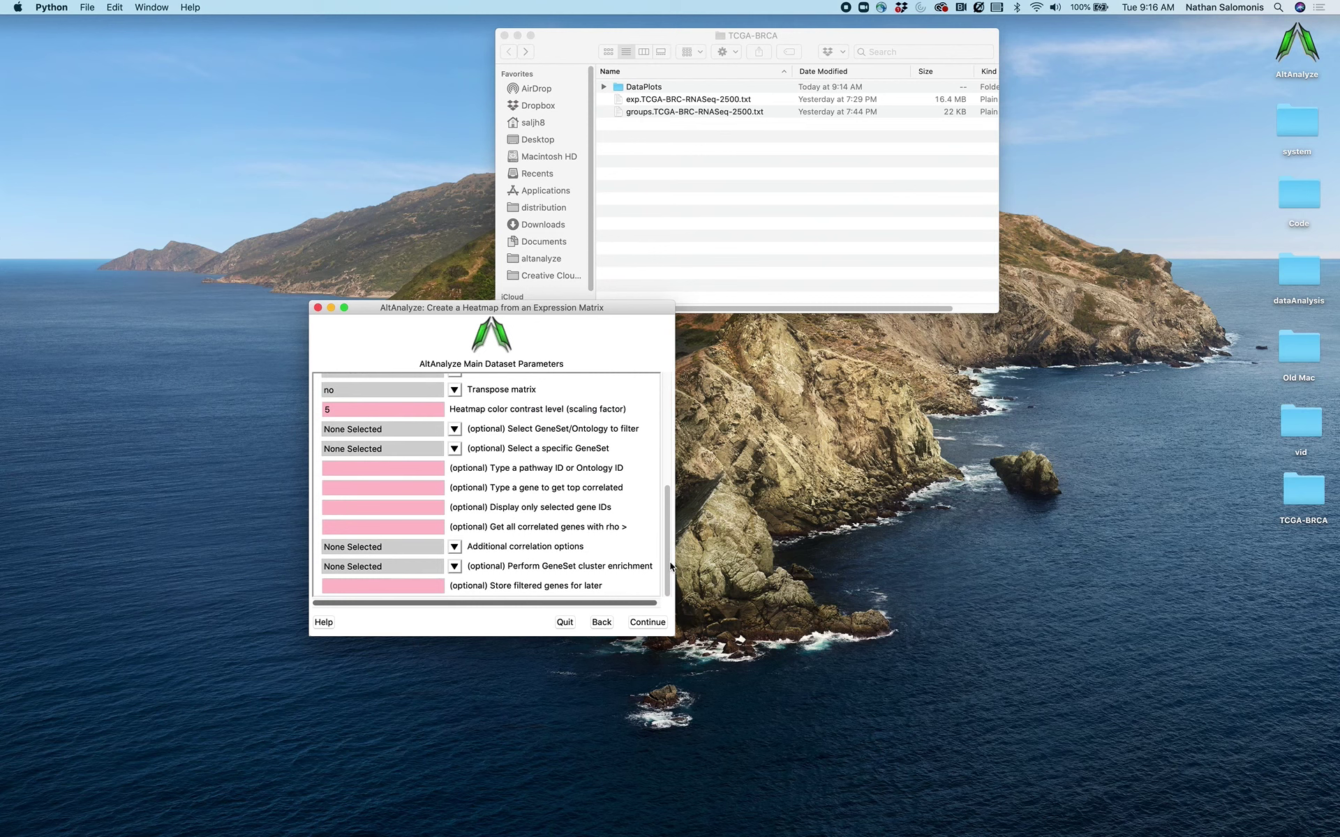
pyautogui.moveTo(670, 566); pyautogui.dragTo(654, 518)
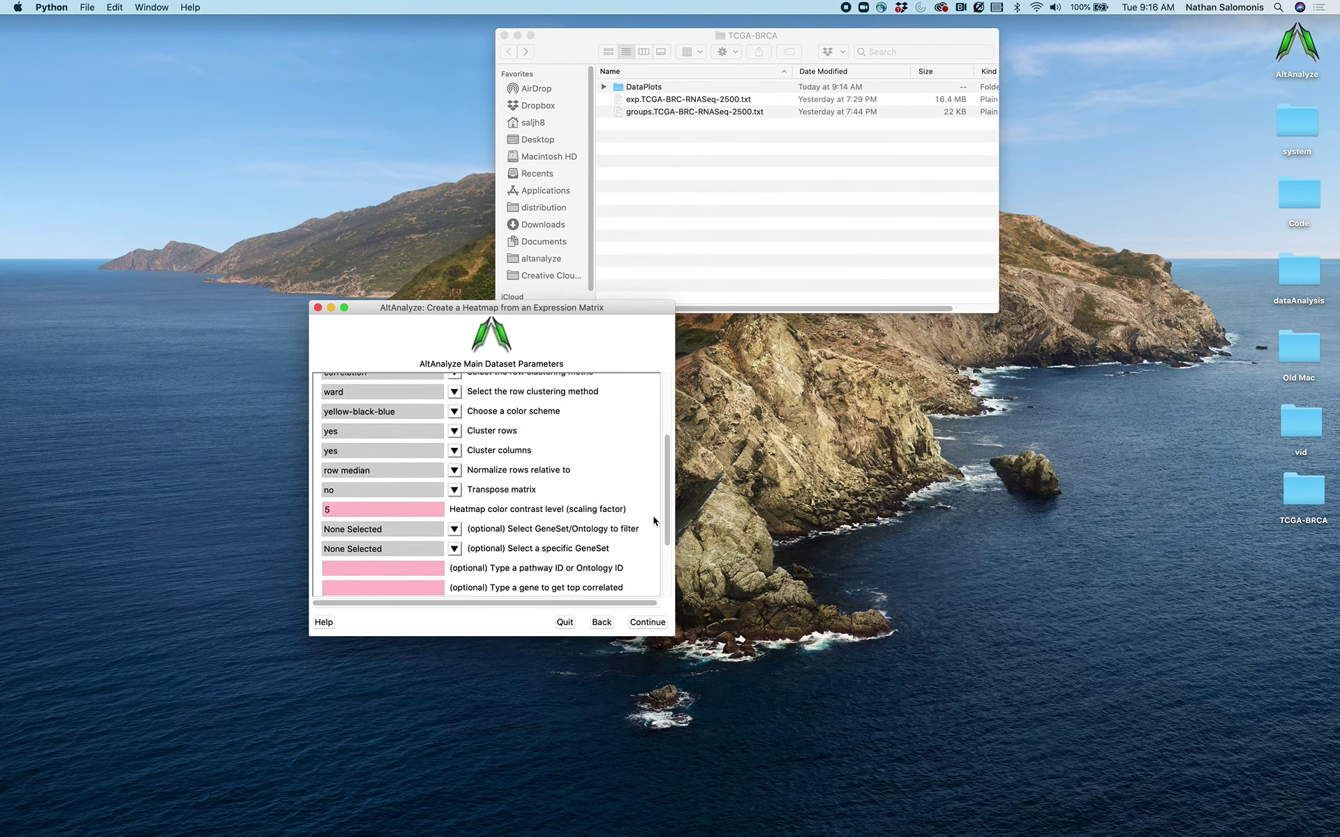
pyautogui.click(454, 529)
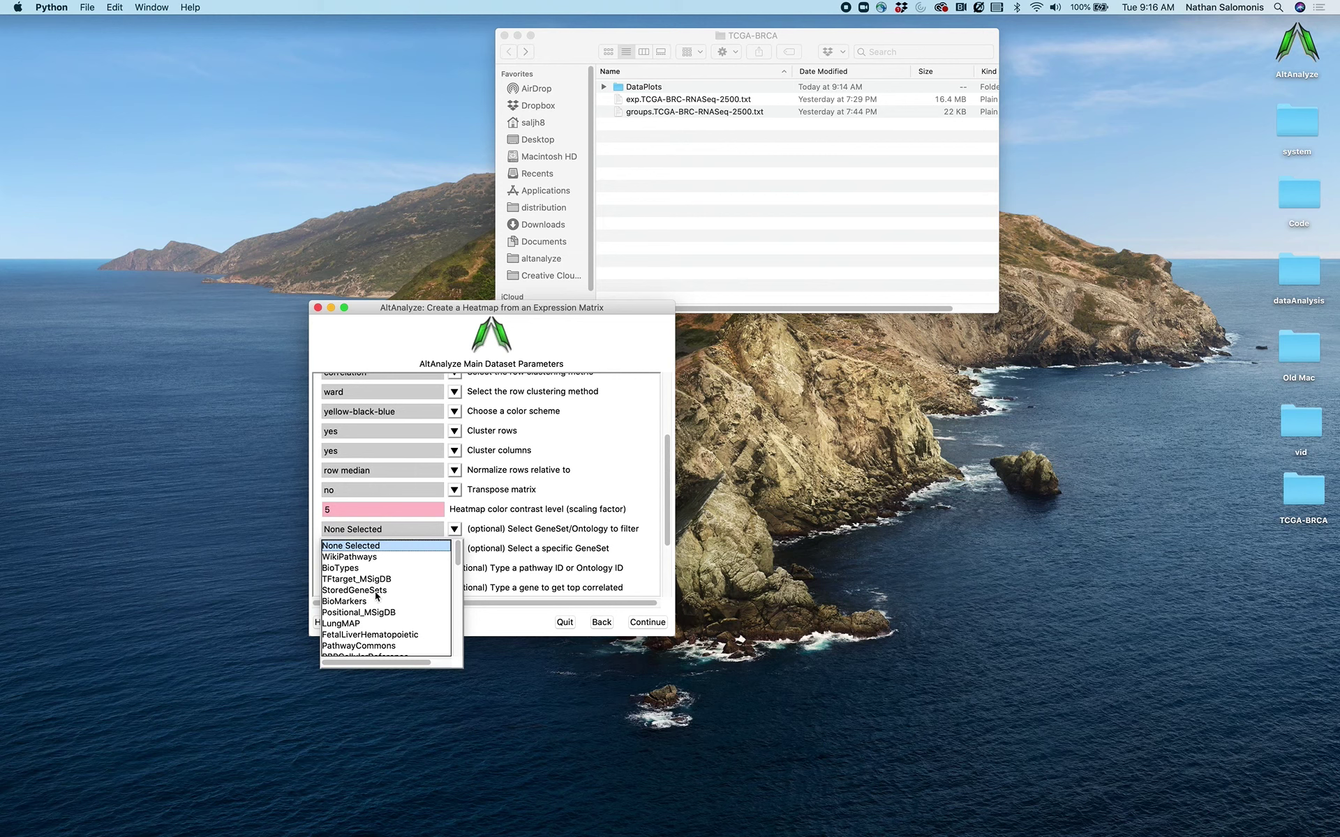
pyautogui.click(377, 591)
pyautogui.click(455, 549)
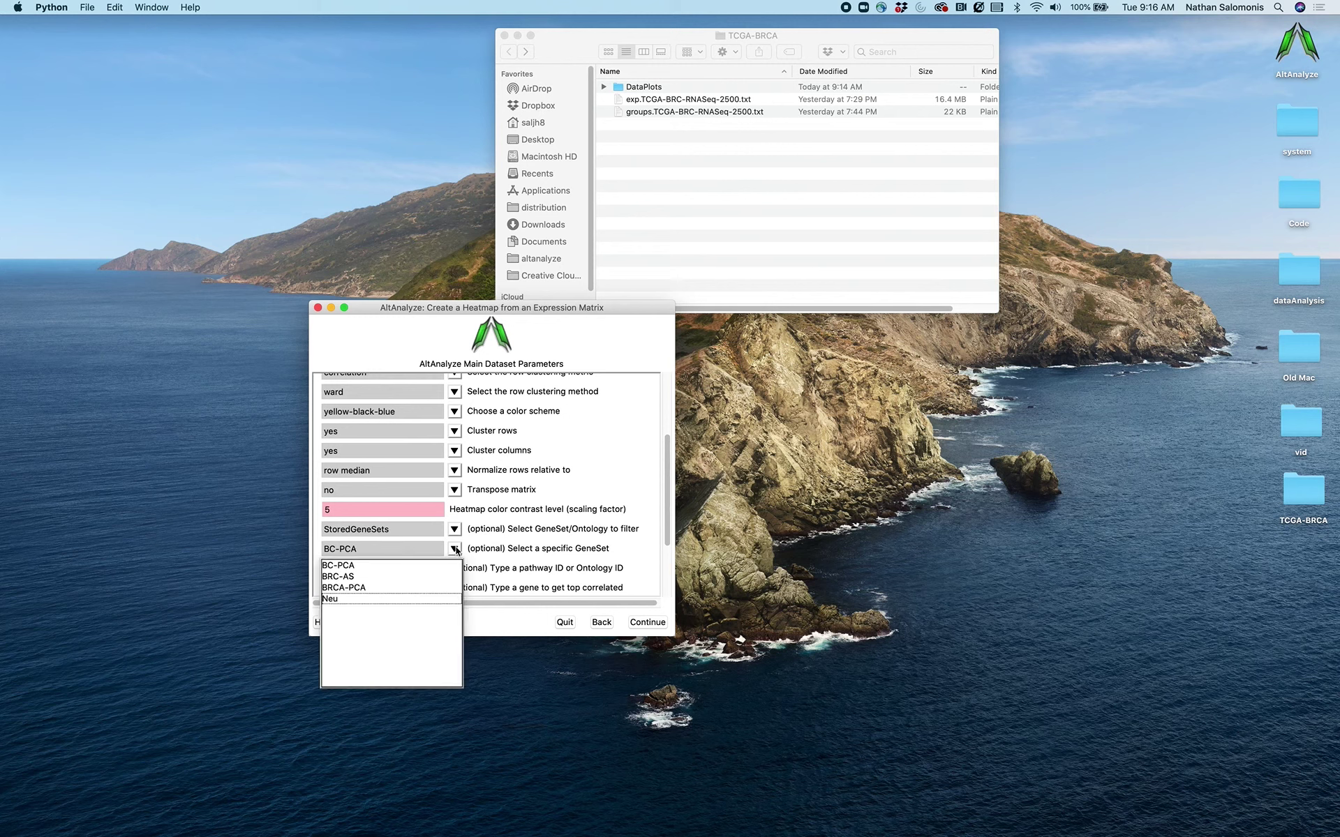
pyautogui.click(411, 587)
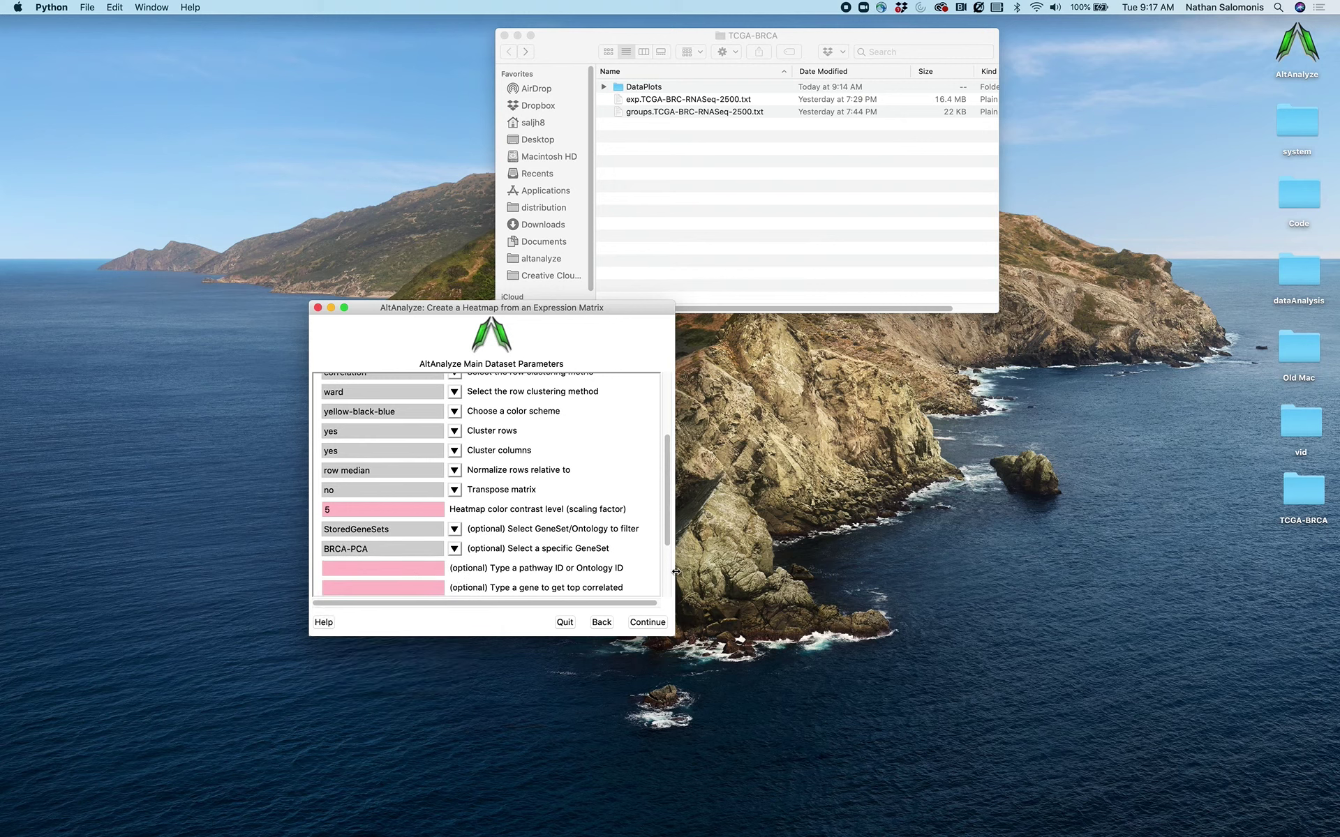
pyautogui.click(658, 623)
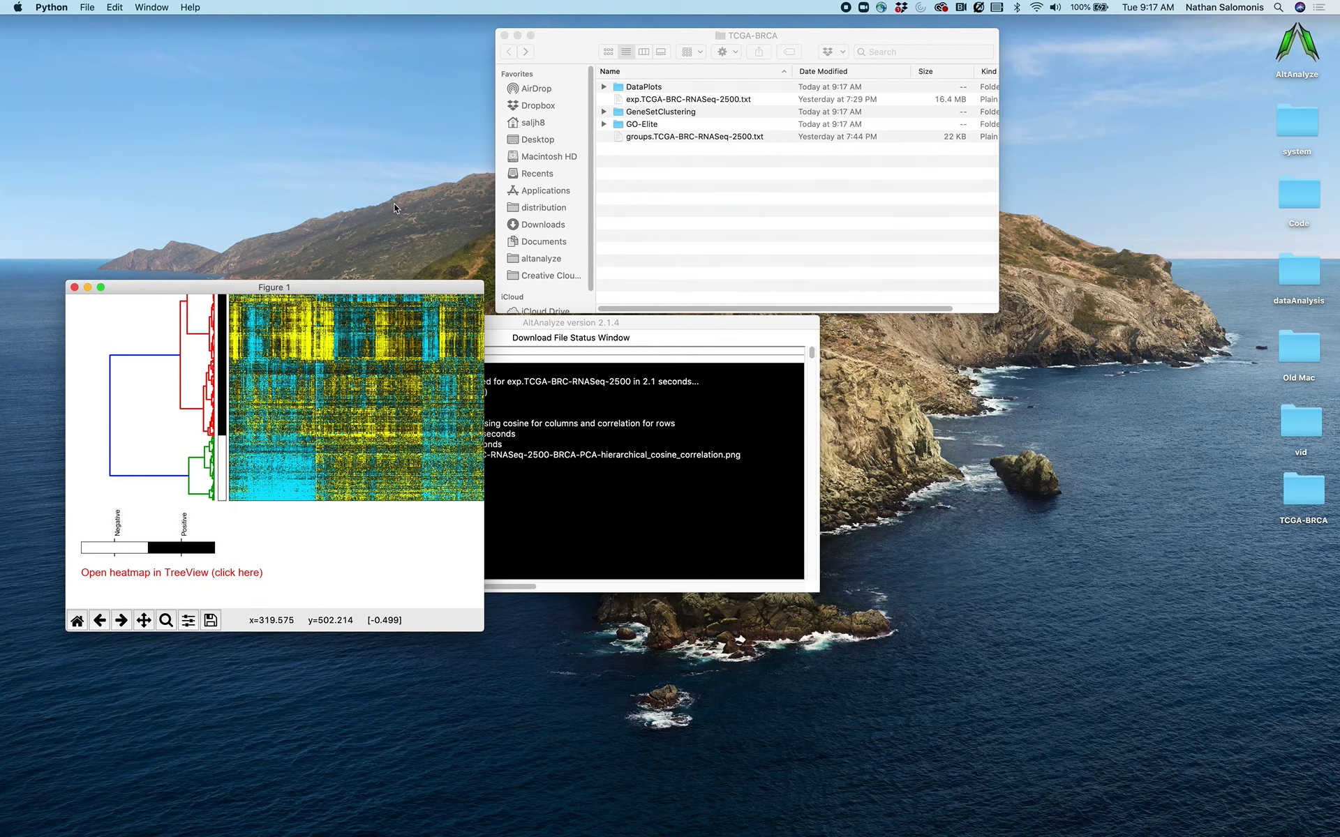
# Enlarge the heatmap figure, look up the gene NXPH4 in GeneCards from its label, and return to the heatmap.
pyautogui.moveTo(490, 281); pyautogui.dragTo(836, 123)
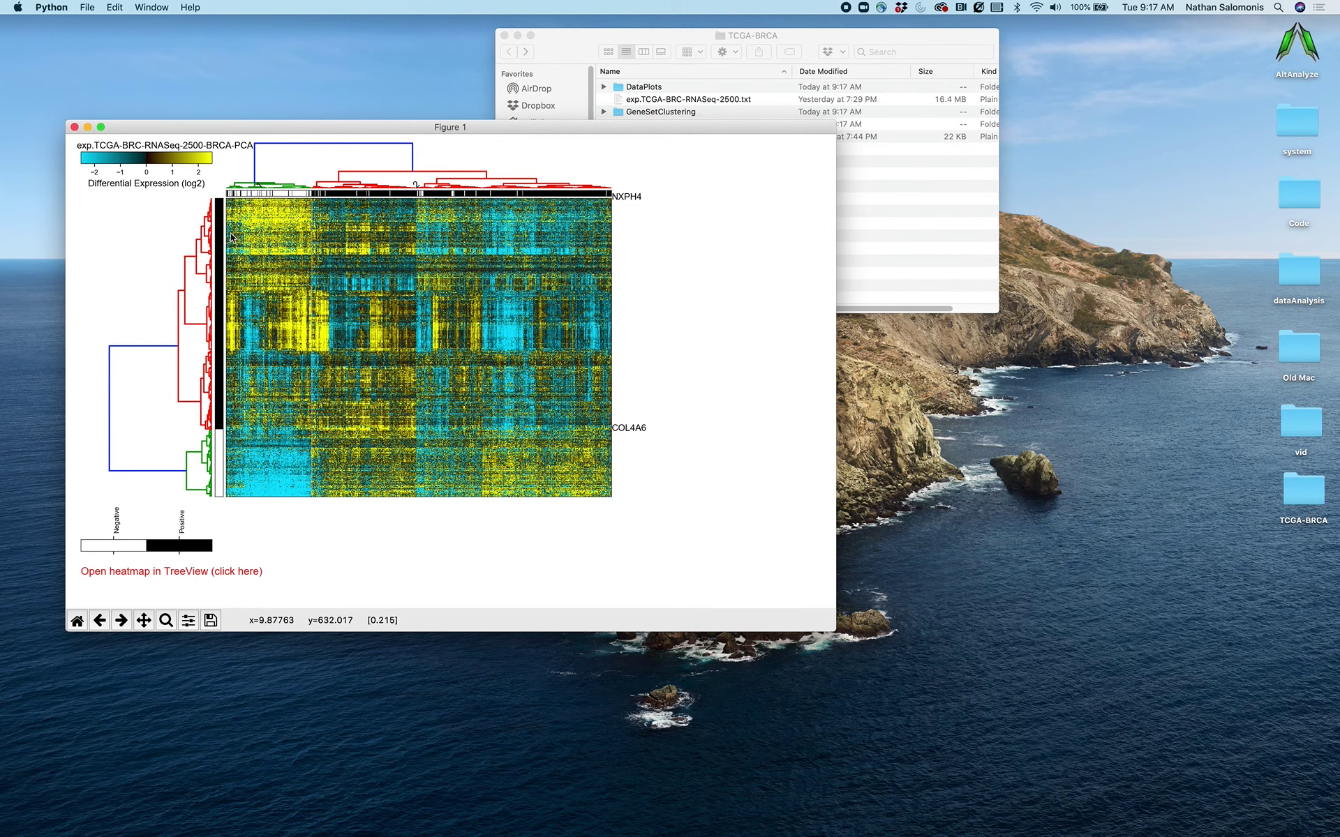
pyautogui.click(633, 199)
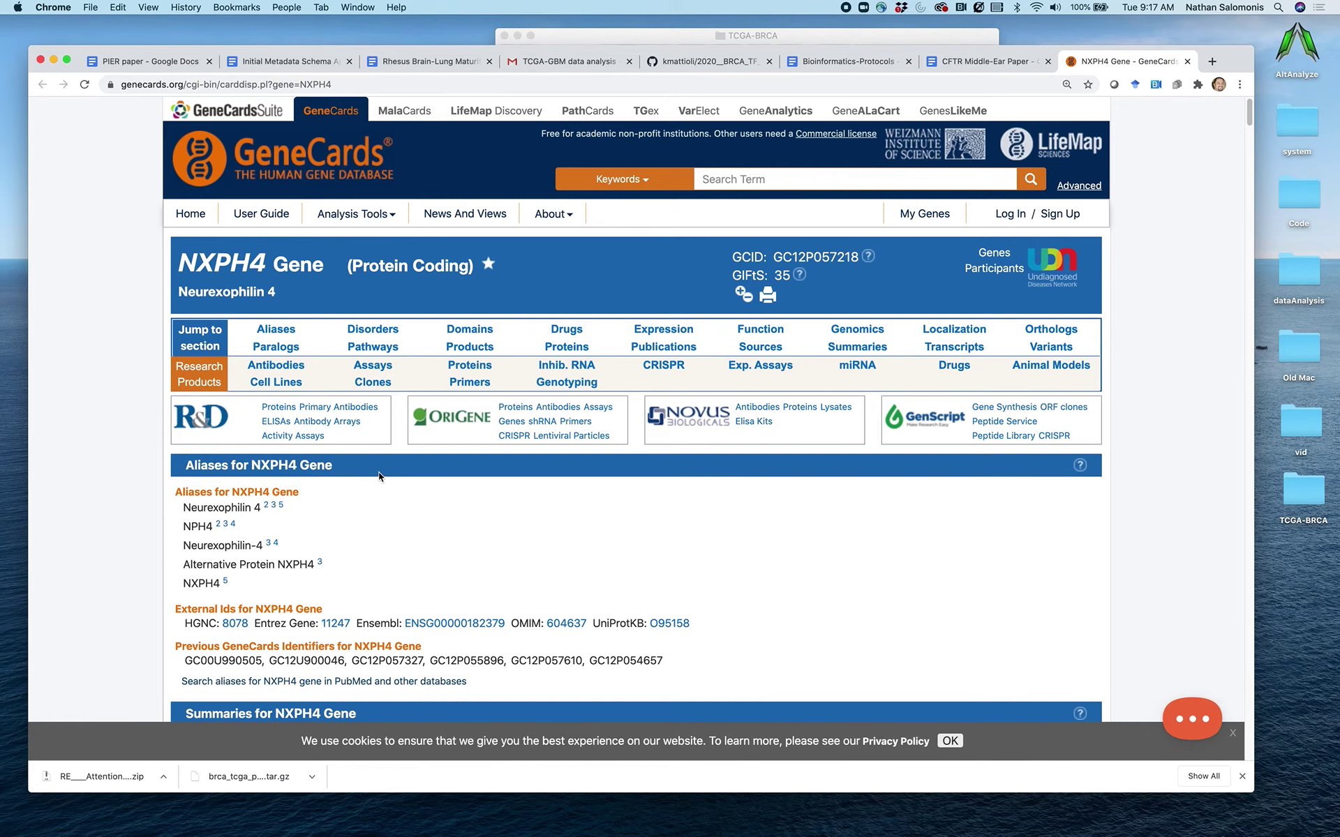
pyautogui.click(53, 61)
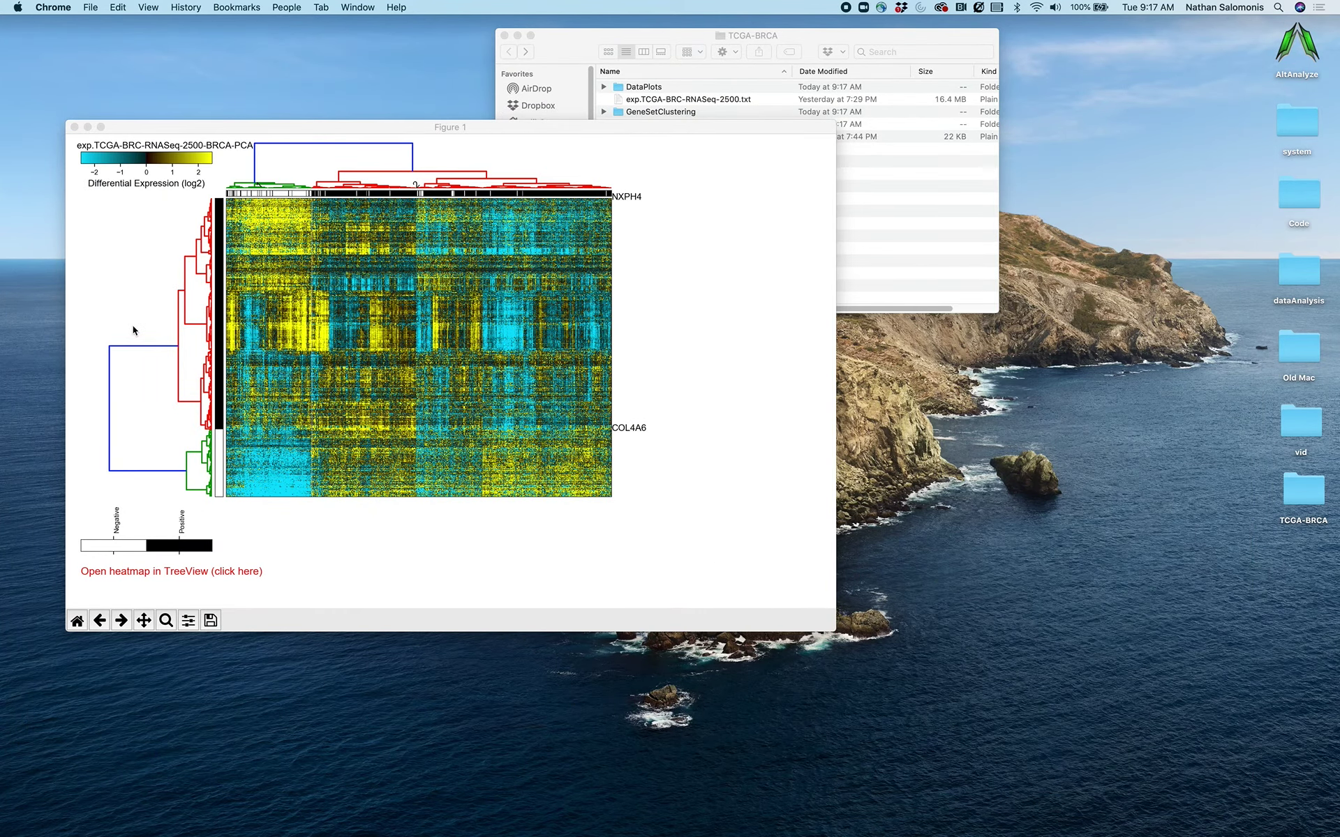
pyautogui.click(134, 327)
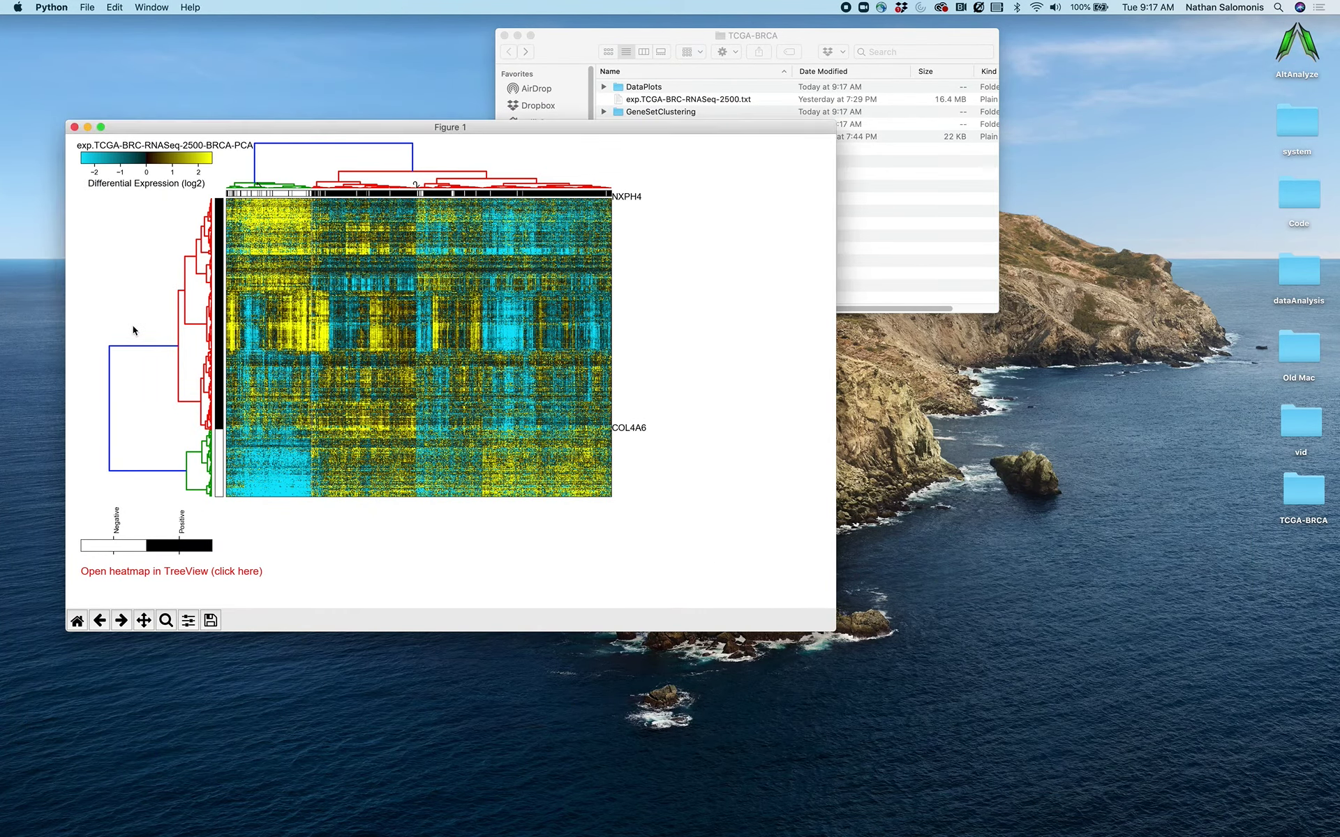
# Open the heatmap in TreeView and widen the global heatmap pane on both sides.
pyautogui.click(202, 571)
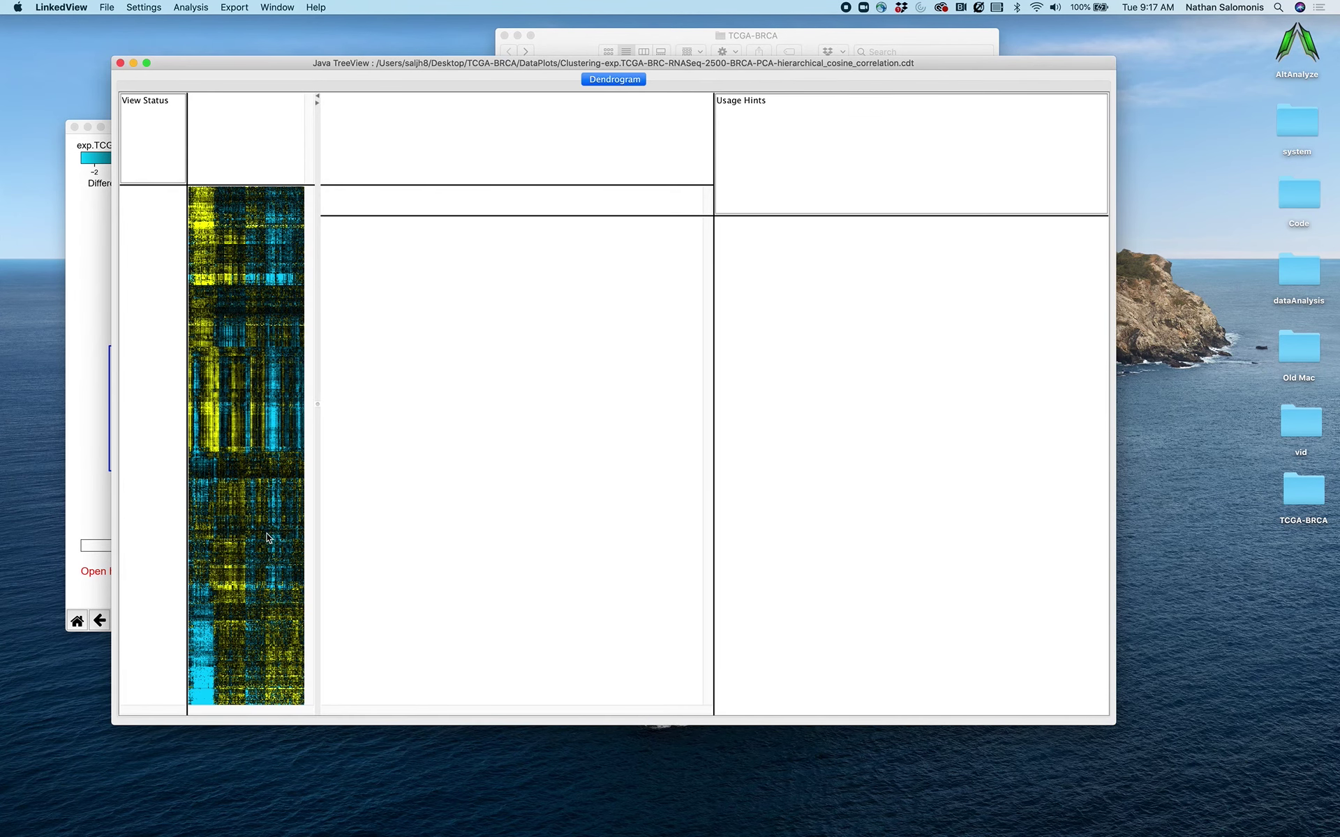
pyautogui.moveTo(318, 413); pyautogui.dragTo(440, 421)
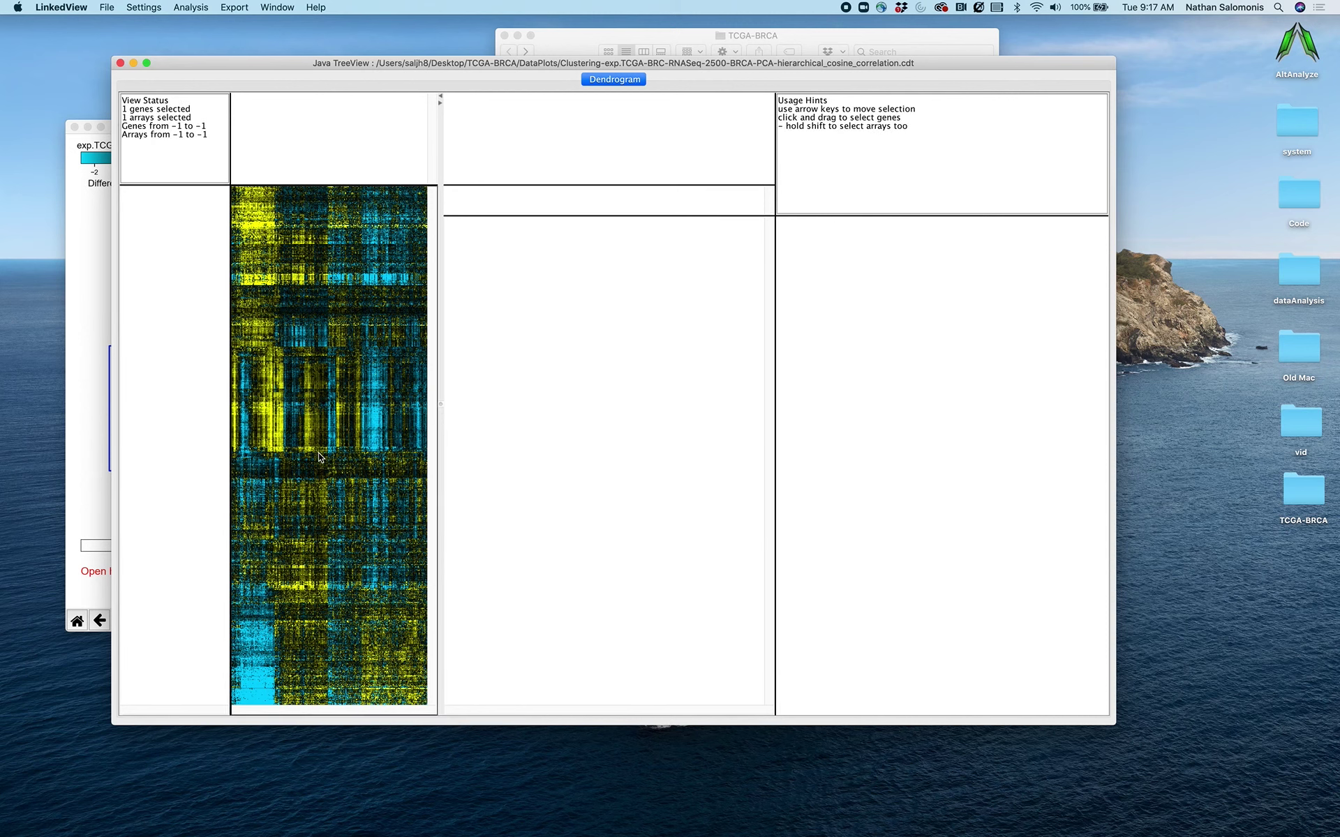
pyautogui.moveTo(230, 454); pyautogui.dragTo(176, 453)
# Select the uppermost gene block and a block about a quarter down the heatmap to examine their genes, and close TreeView.
pyautogui.click(301, 406)
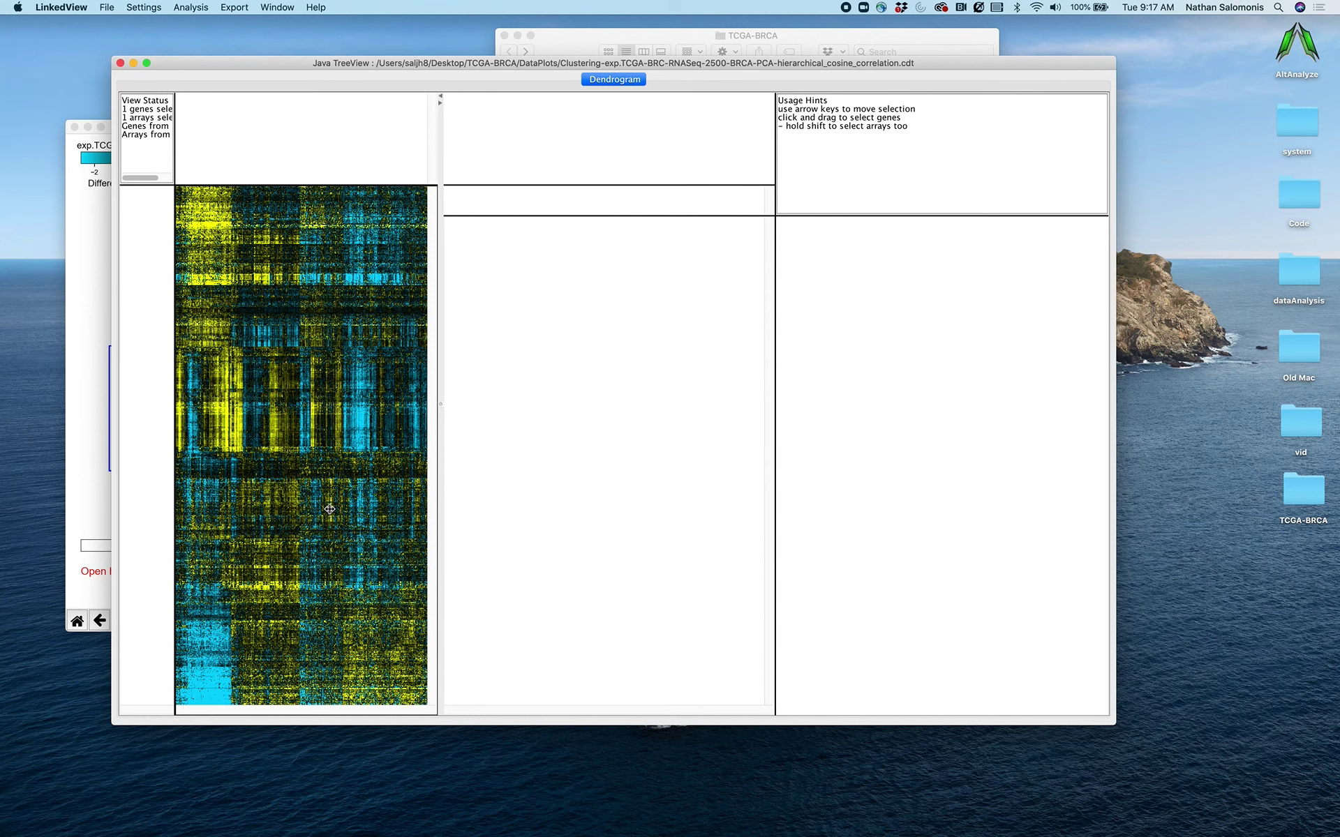
pyautogui.click(388, 209)
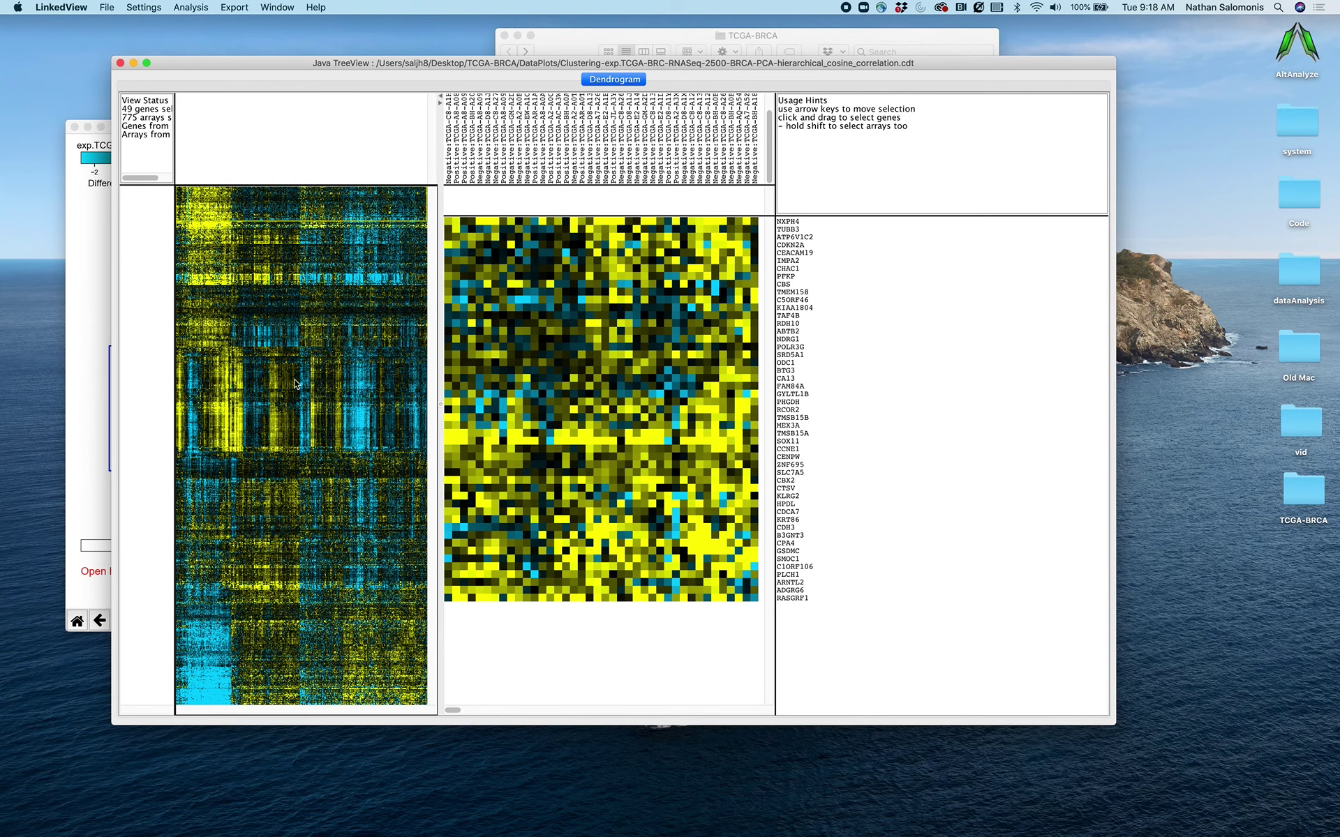
pyautogui.moveTo(279, 328); pyautogui.dragTo(307, 342)
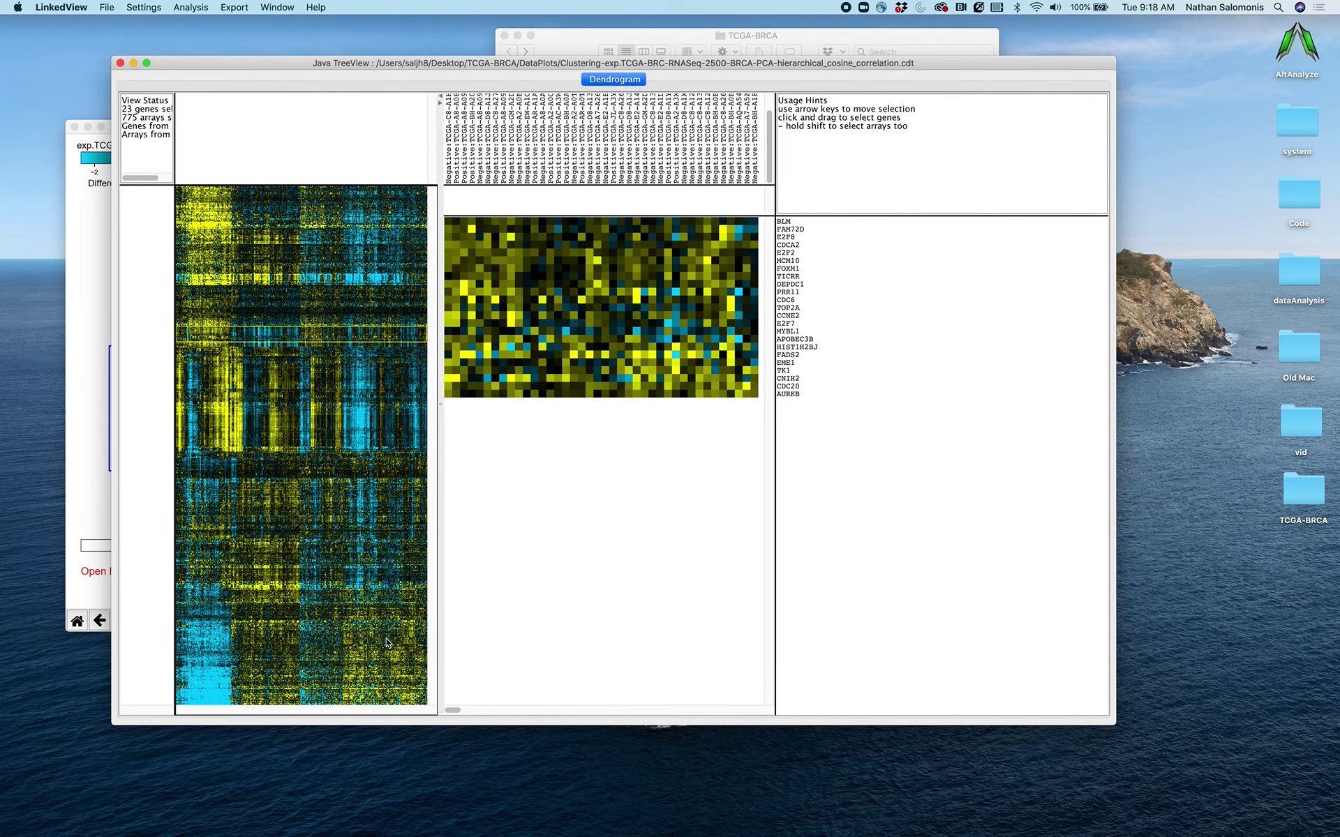
pyautogui.click(120, 62)
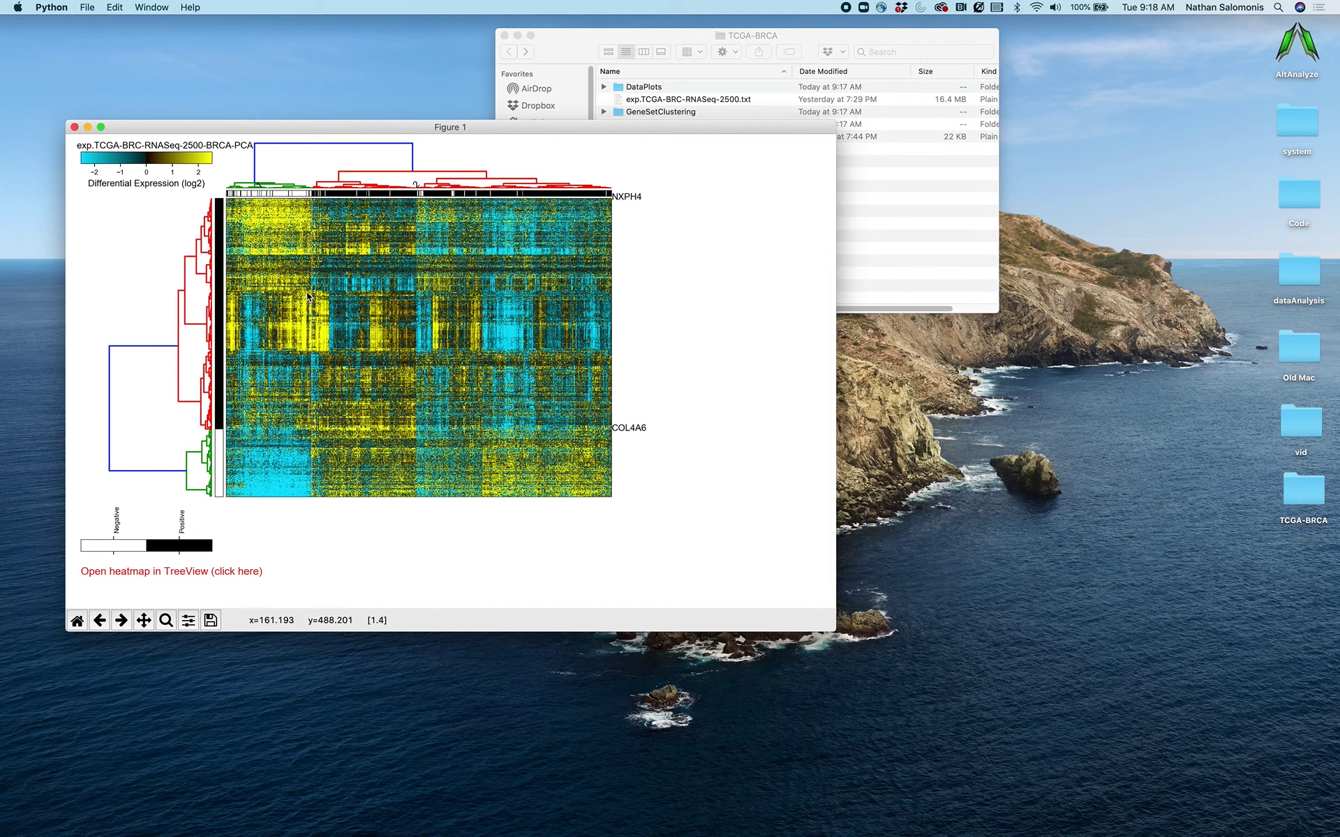
# Close the heatmap, reopen the Hierarchical Clustering parameters, and set both the column and row clustering methods to hopach.
pyautogui.click(75, 129)
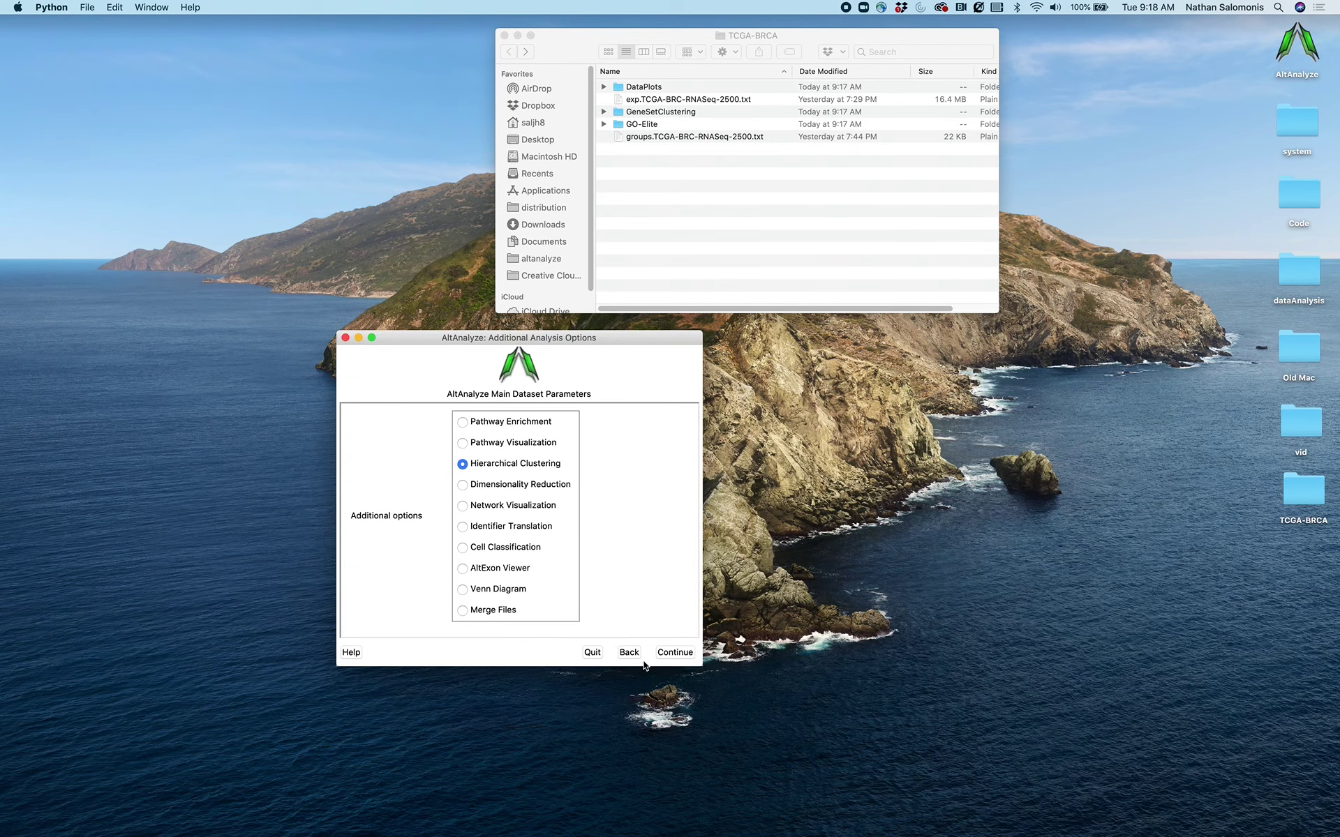
pyautogui.click(682, 653)
pyautogui.moveTo(713, 508); pyautogui.dragTo(392, 187)
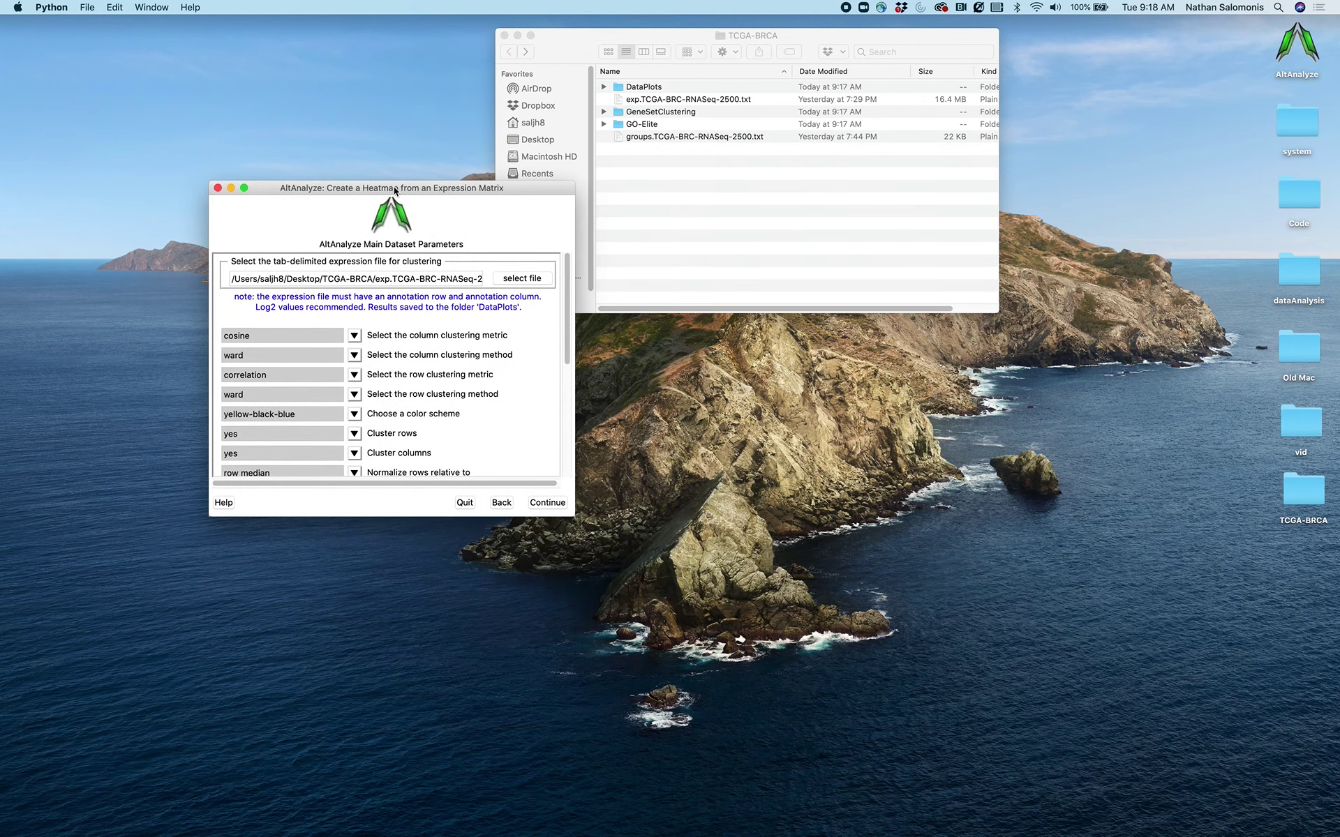
pyautogui.click(353, 355)
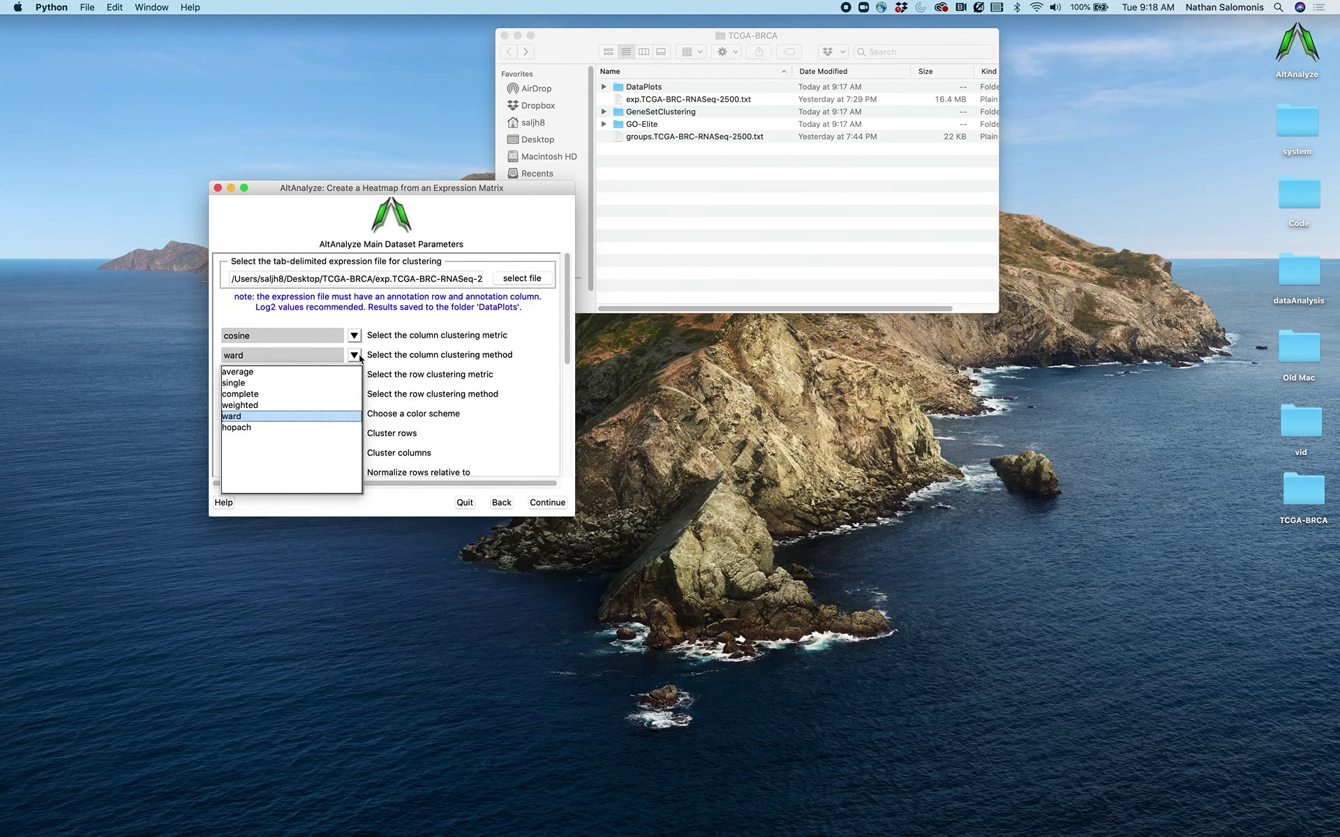
pyautogui.click(332, 431)
pyautogui.click(354, 394)
pyautogui.click(333, 467)
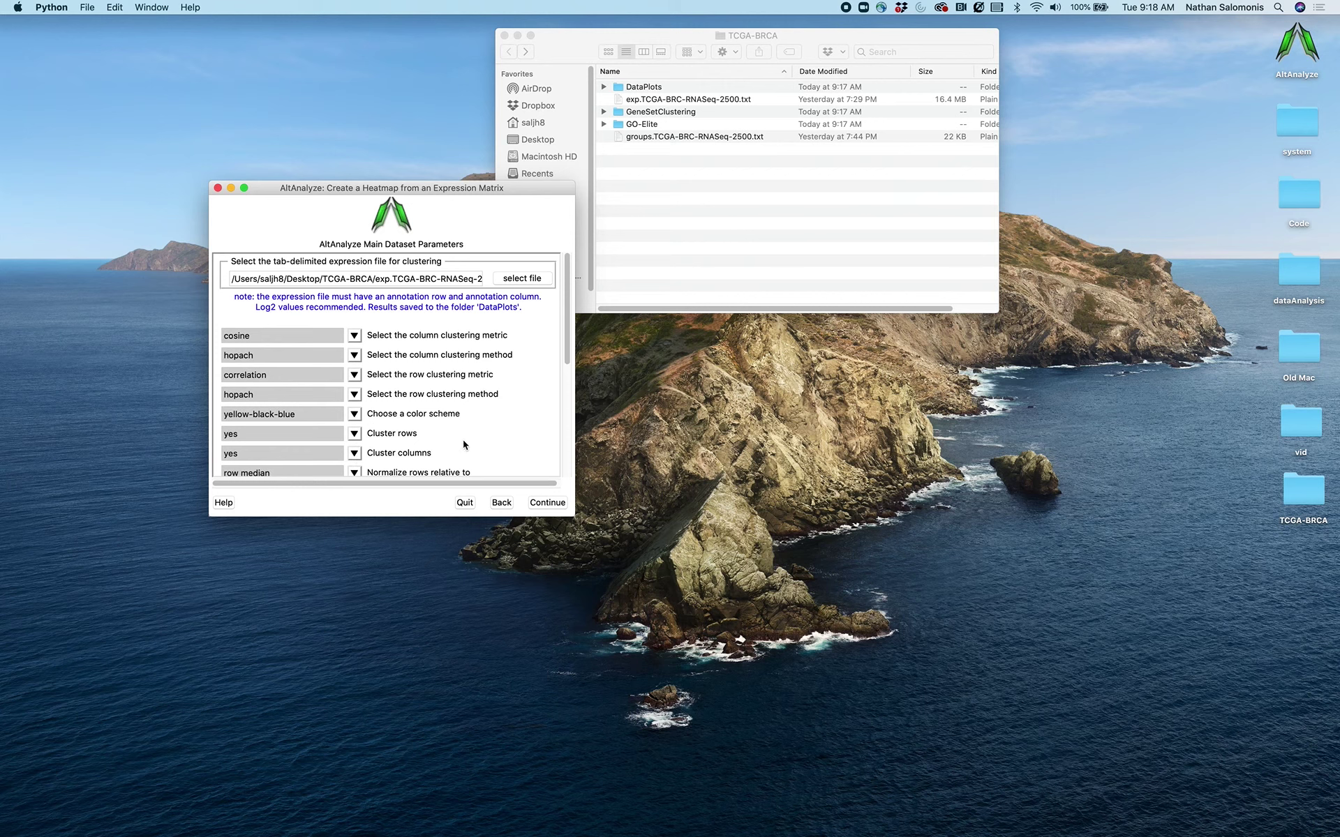
# Set the GeneSet cluster enrichment to PathwayCommons and run the clustering of the BRCA-PCA genes.
pyautogui.moveTo(566, 341); pyautogui.dragTo(555, 397)
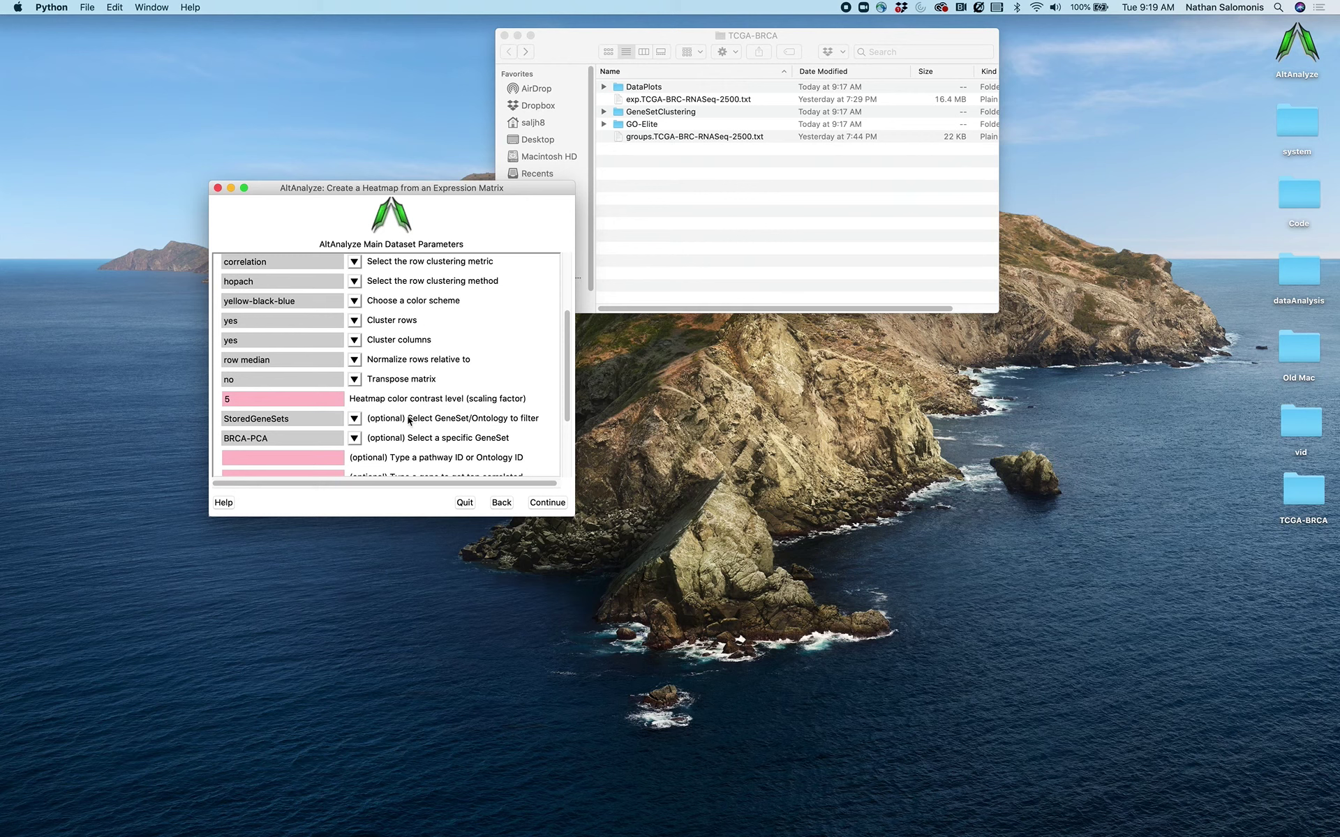
pyautogui.moveTo(568, 391); pyautogui.dragTo(559, 449)
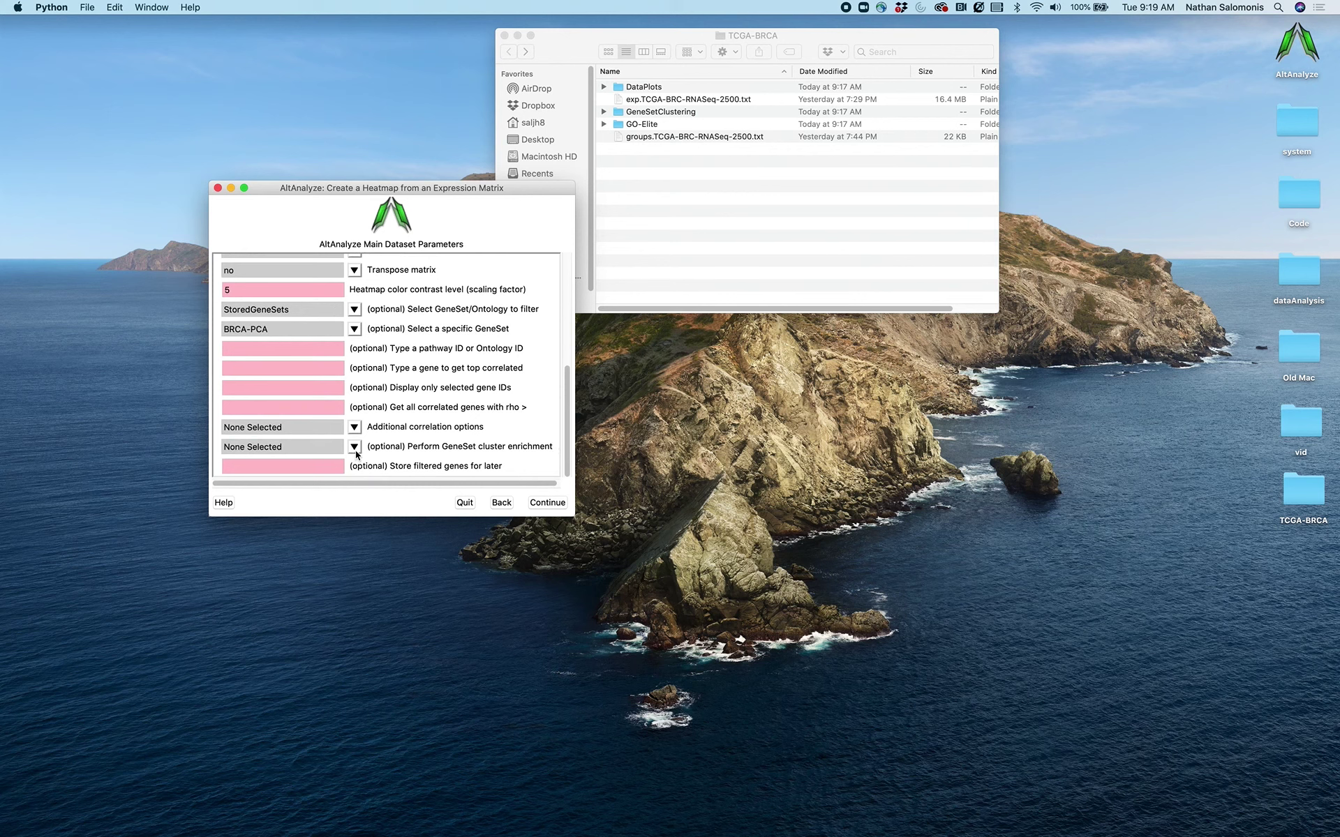
pyautogui.click(355, 448)
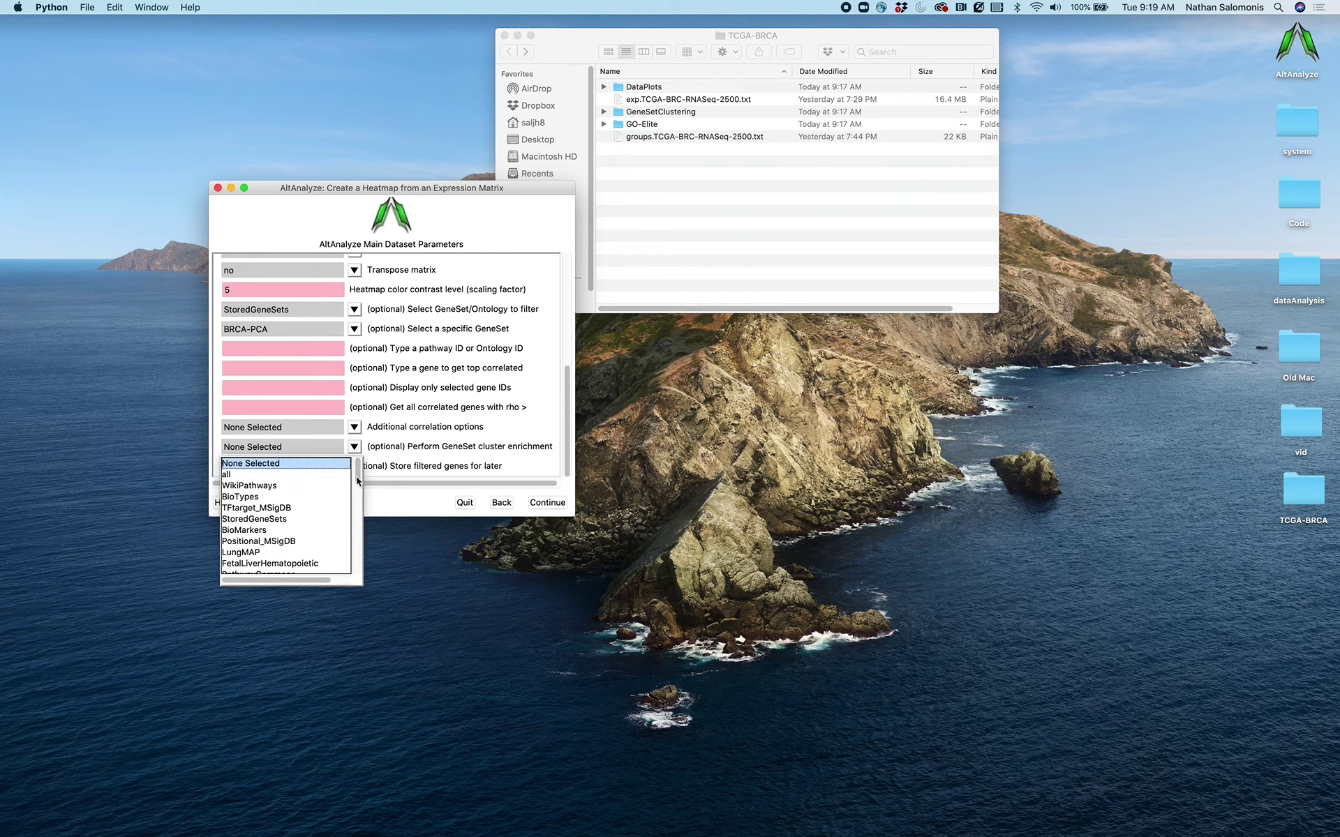
pyautogui.moveTo(359, 476); pyautogui.dragTo(345, 537)
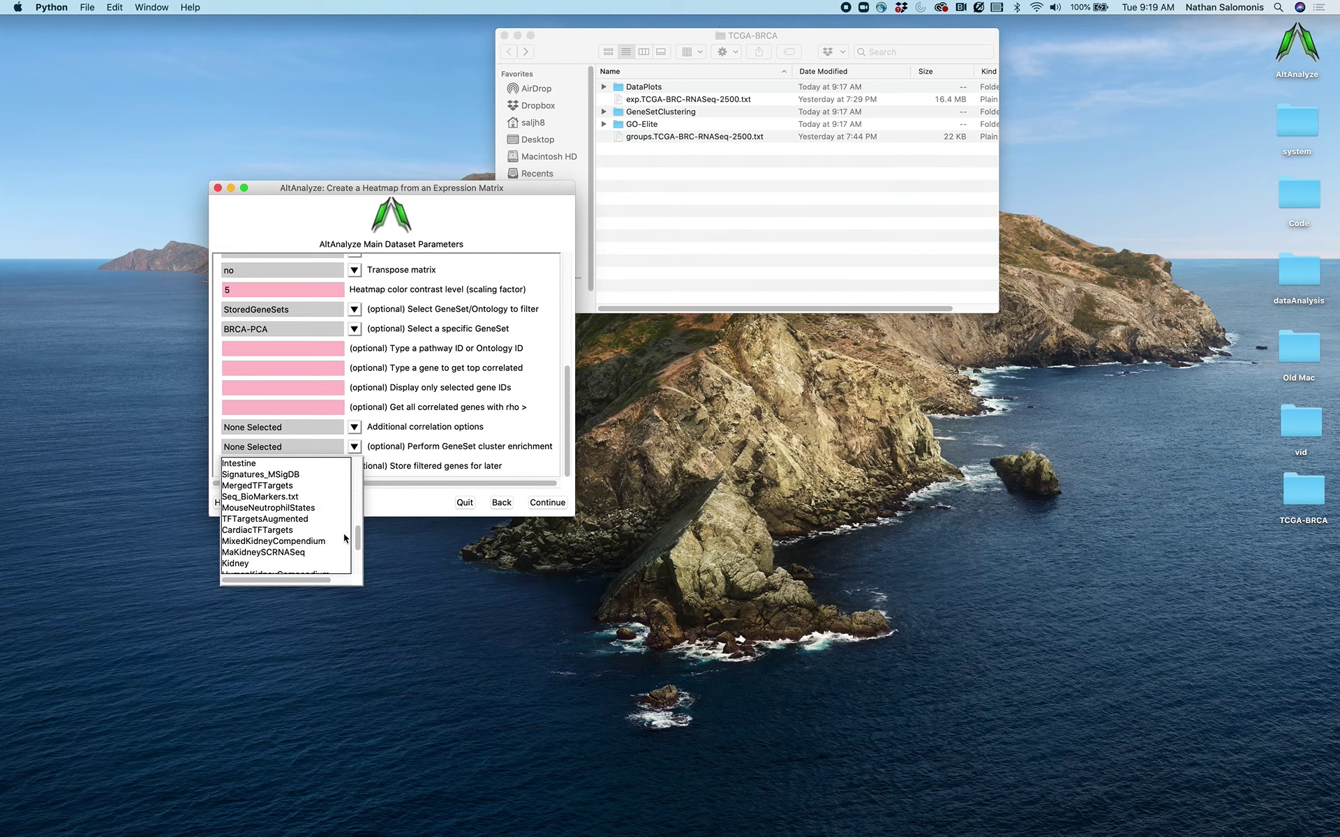
pyautogui.scroll(15, 344, 538)
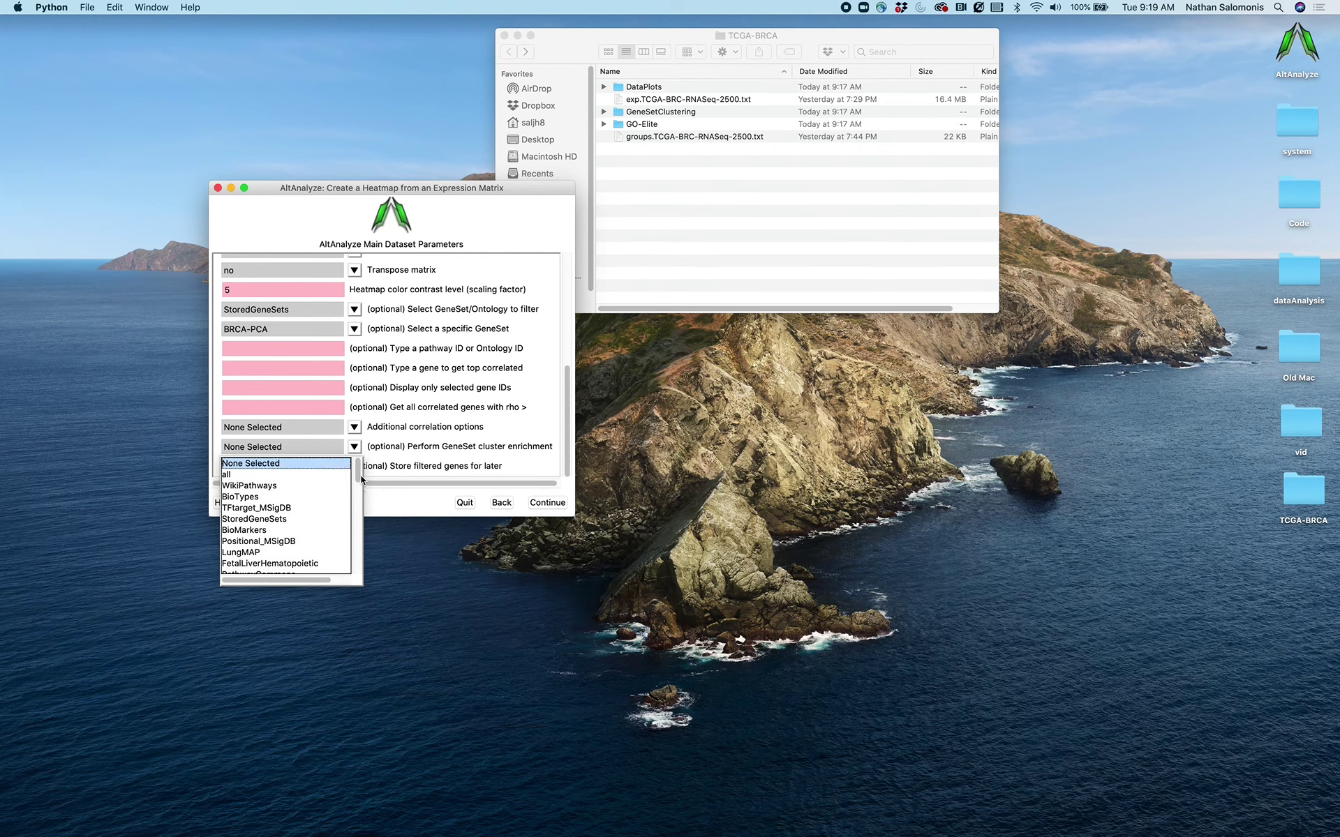
pyautogui.moveTo(357, 471); pyautogui.dragTo(349, 546)
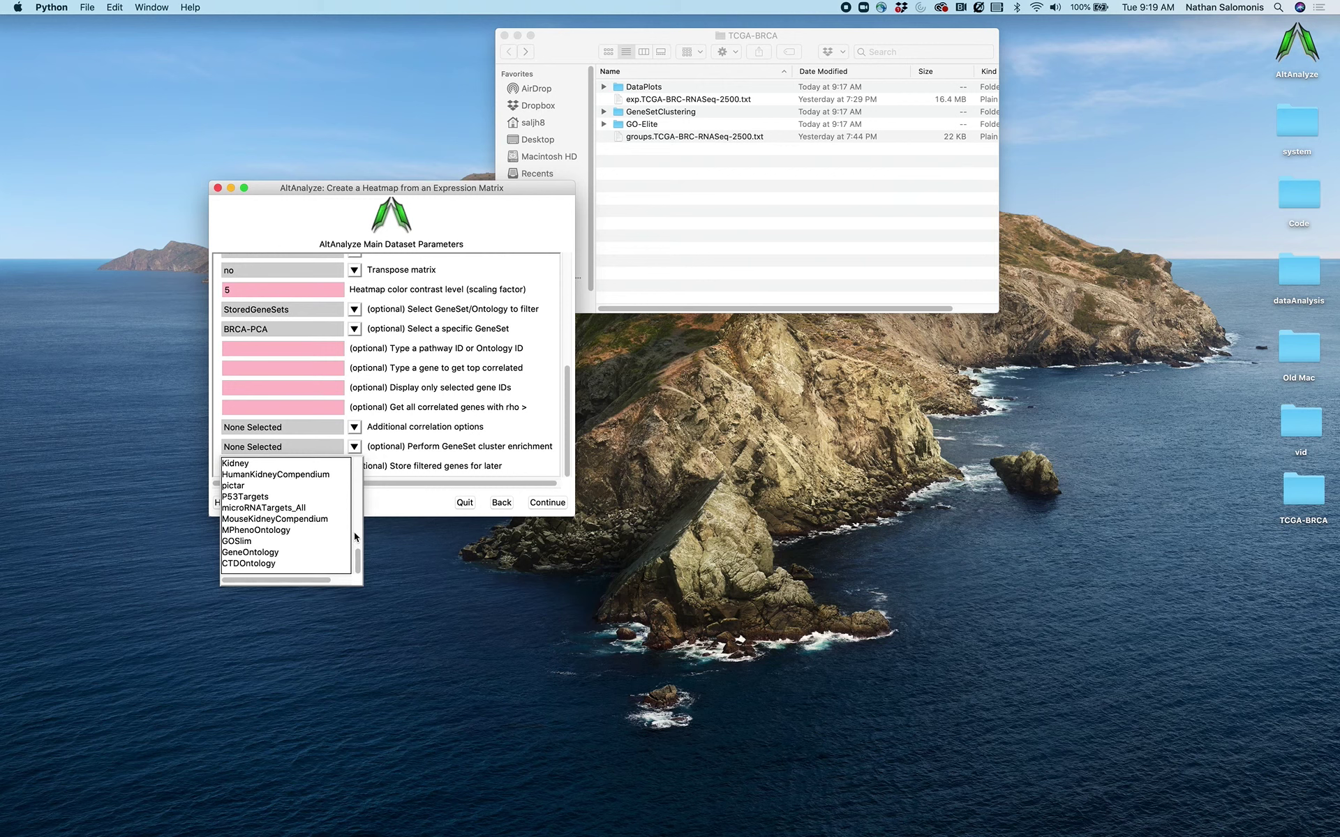
pyautogui.click(354, 534)
pyautogui.click(358, 517)
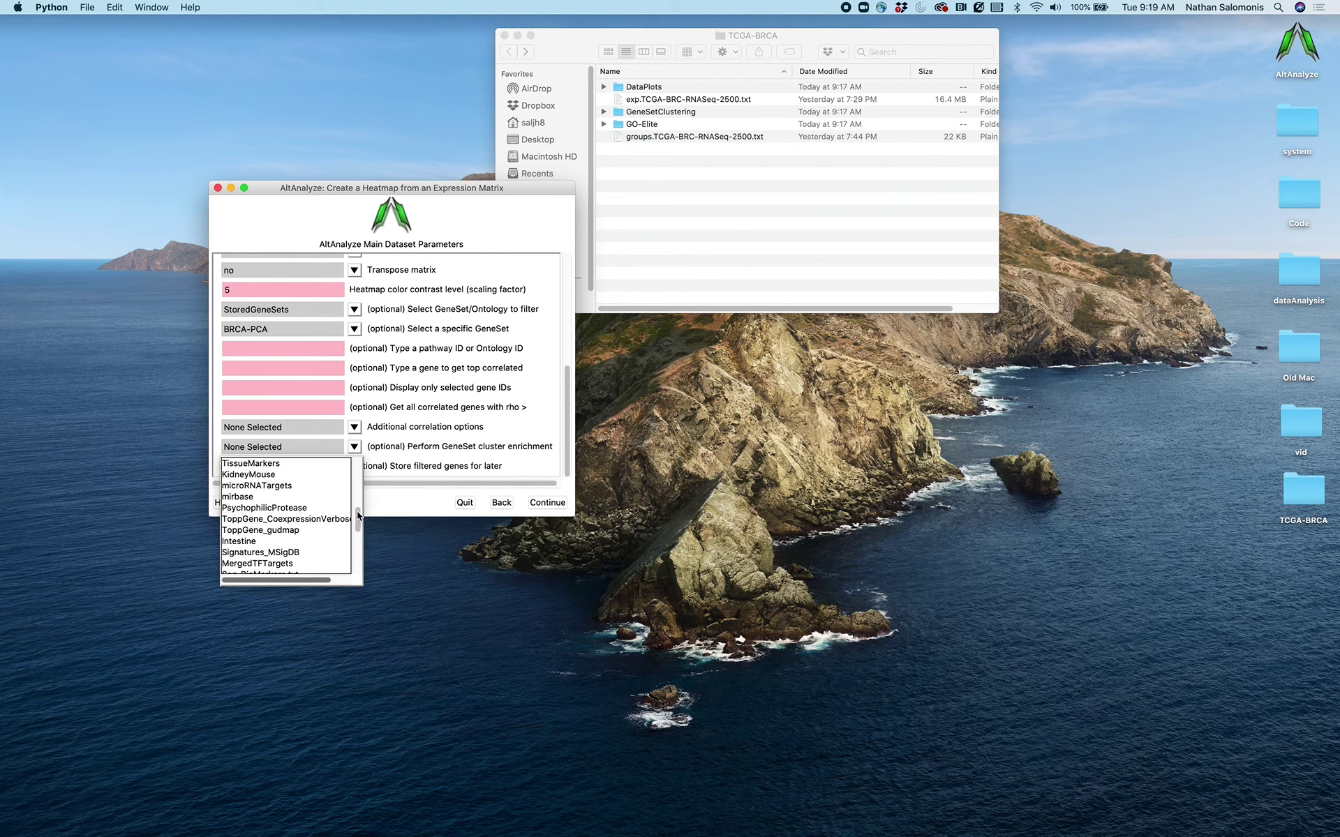
pyautogui.click(358, 502)
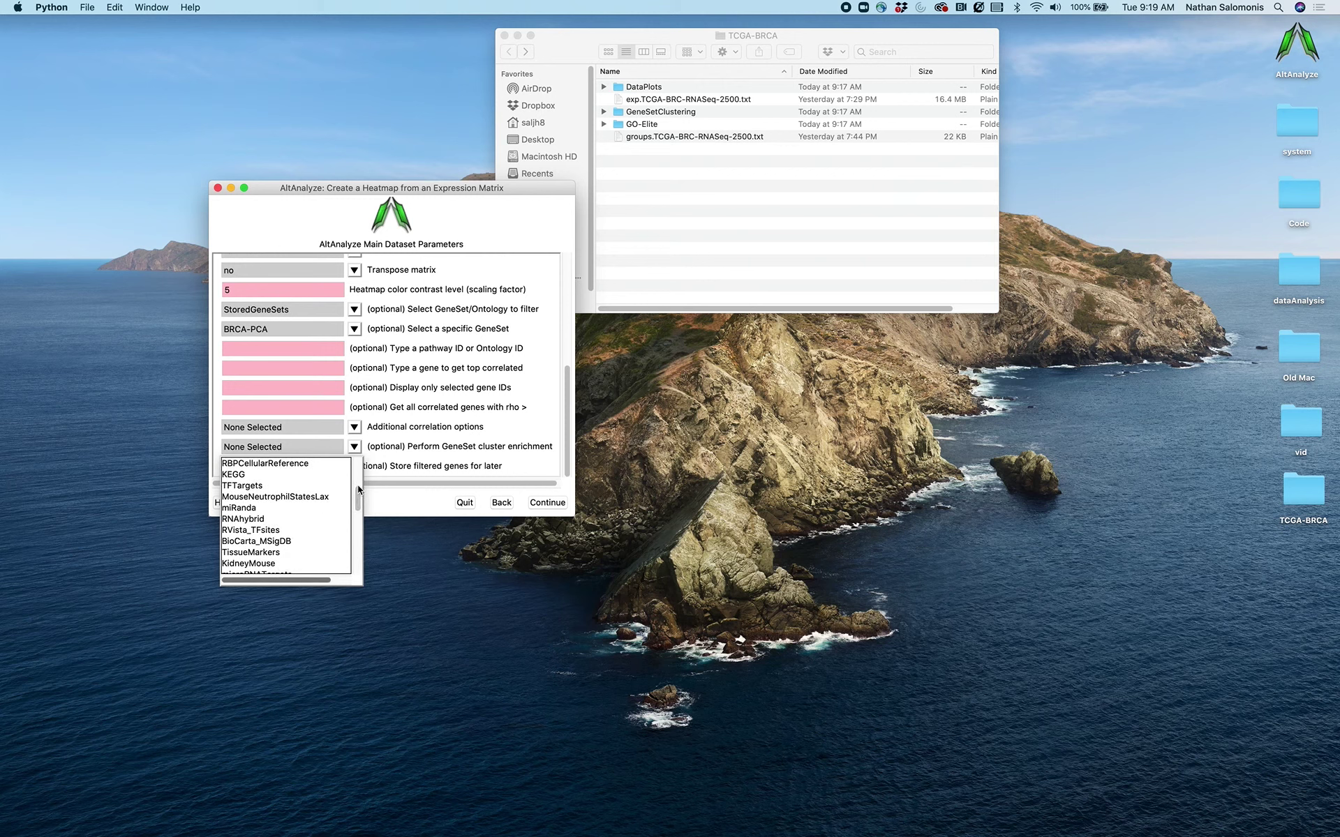
pyautogui.click(358, 488)
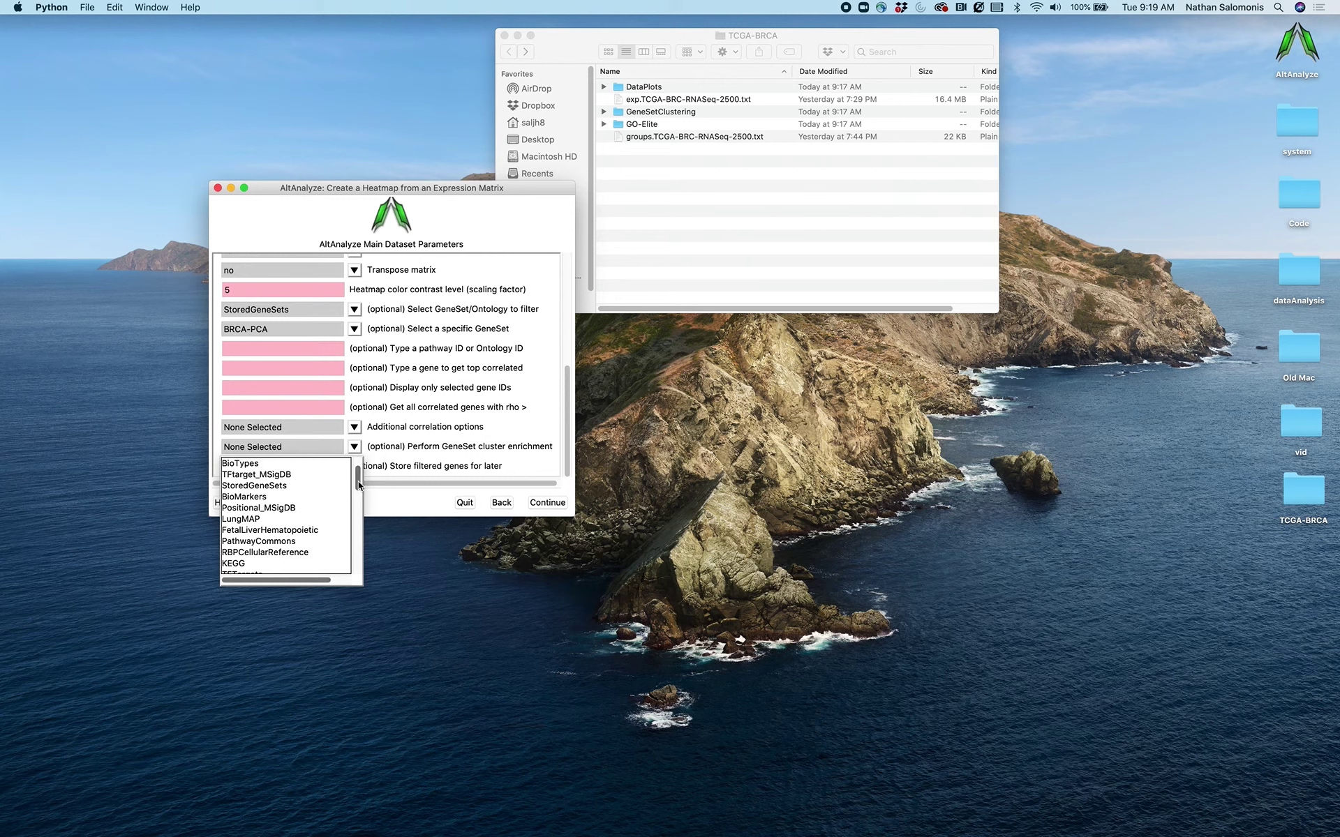
pyautogui.scroll(1, 358, 480)
pyautogui.click(296, 552)
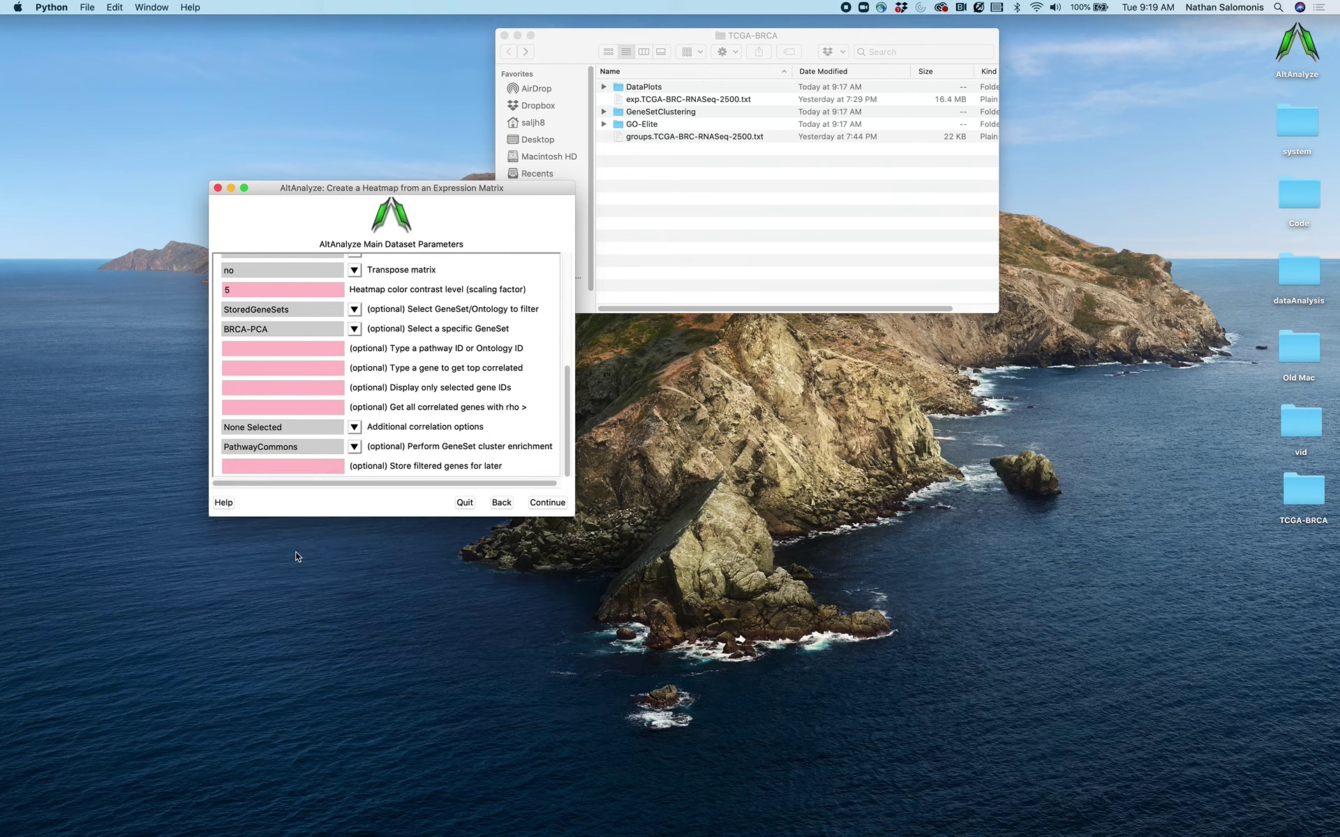
pyautogui.click(549, 504)
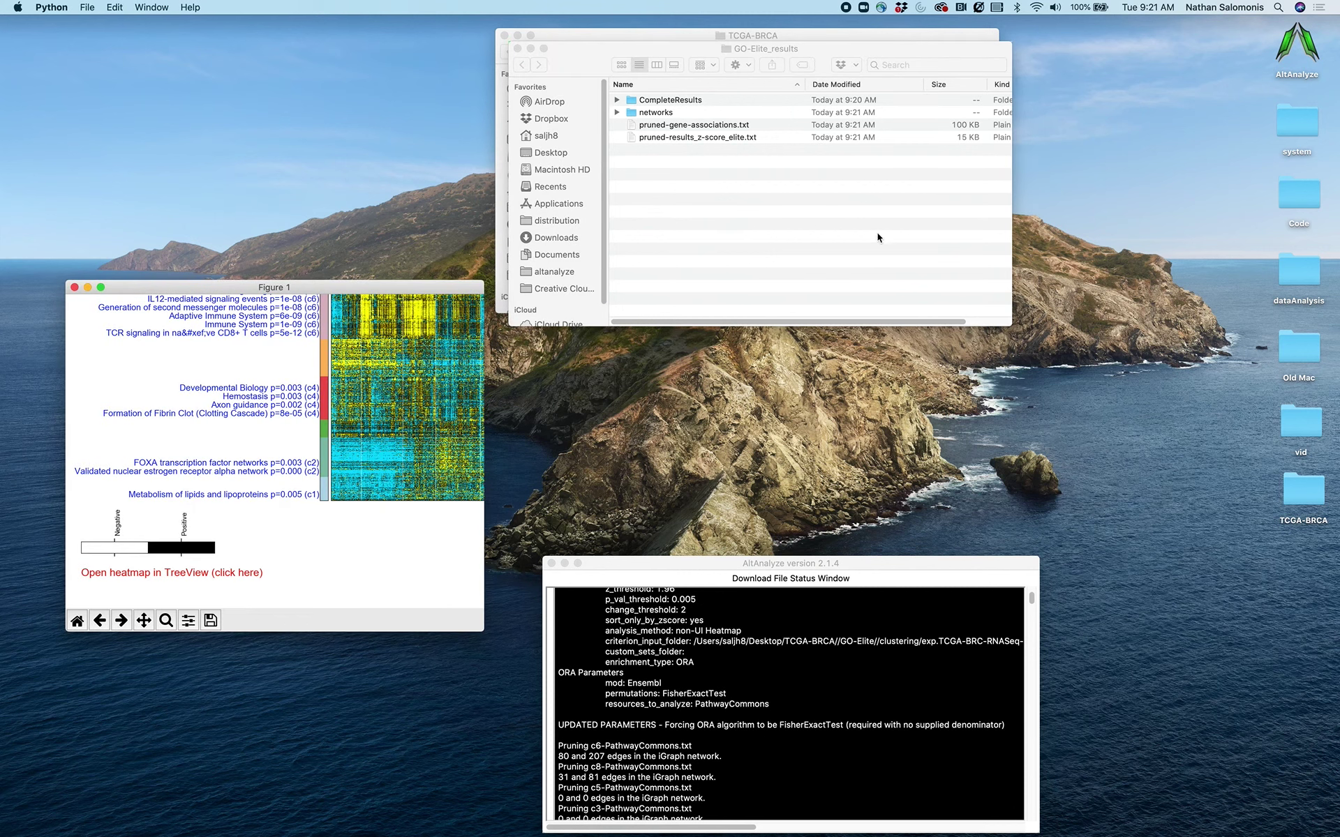
# Enlarge the heatmap figure, view the cluster c8 pathway network from its Cell Cycle, Mitotic label, and close the network image.
pyautogui.moveTo(483, 286); pyautogui.dragTo(944, 146)
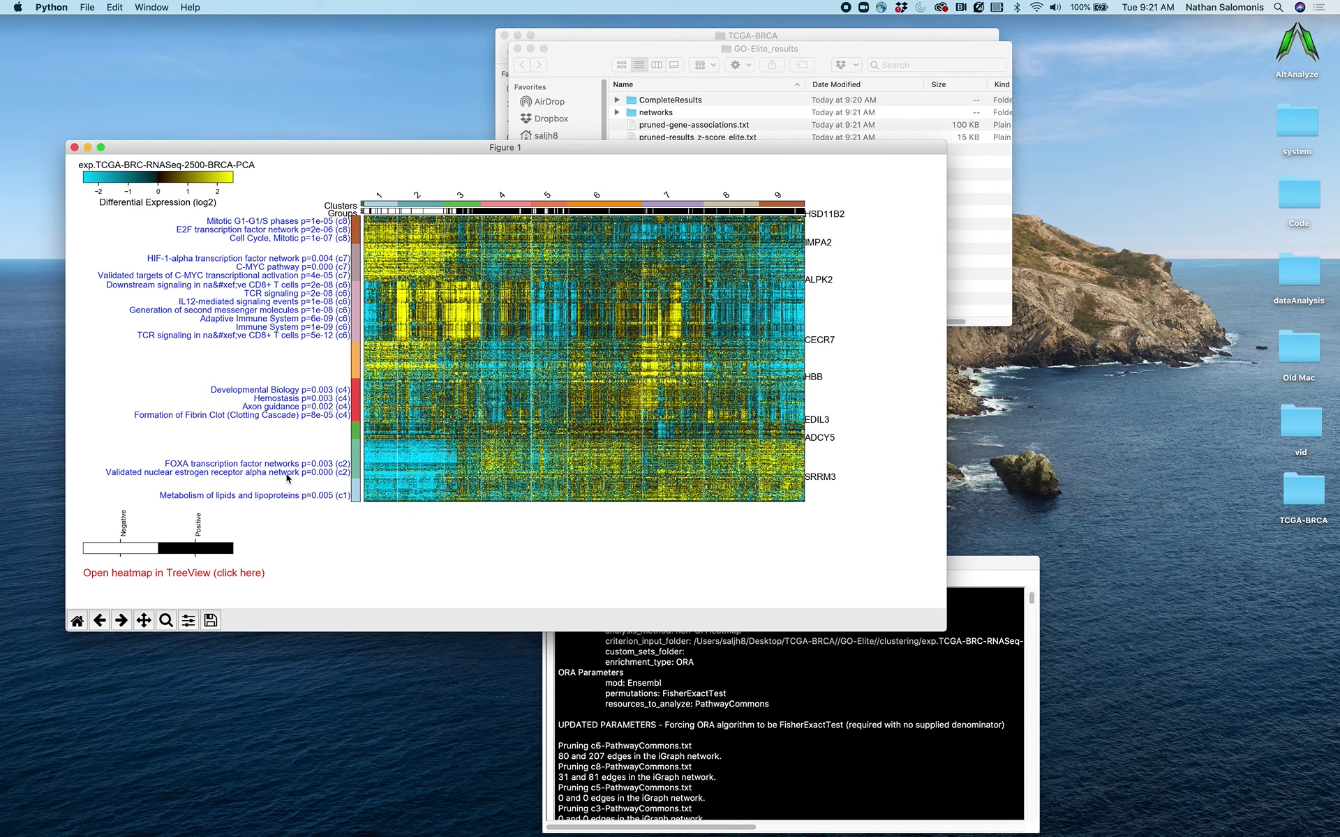
pyautogui.click(282, 242)
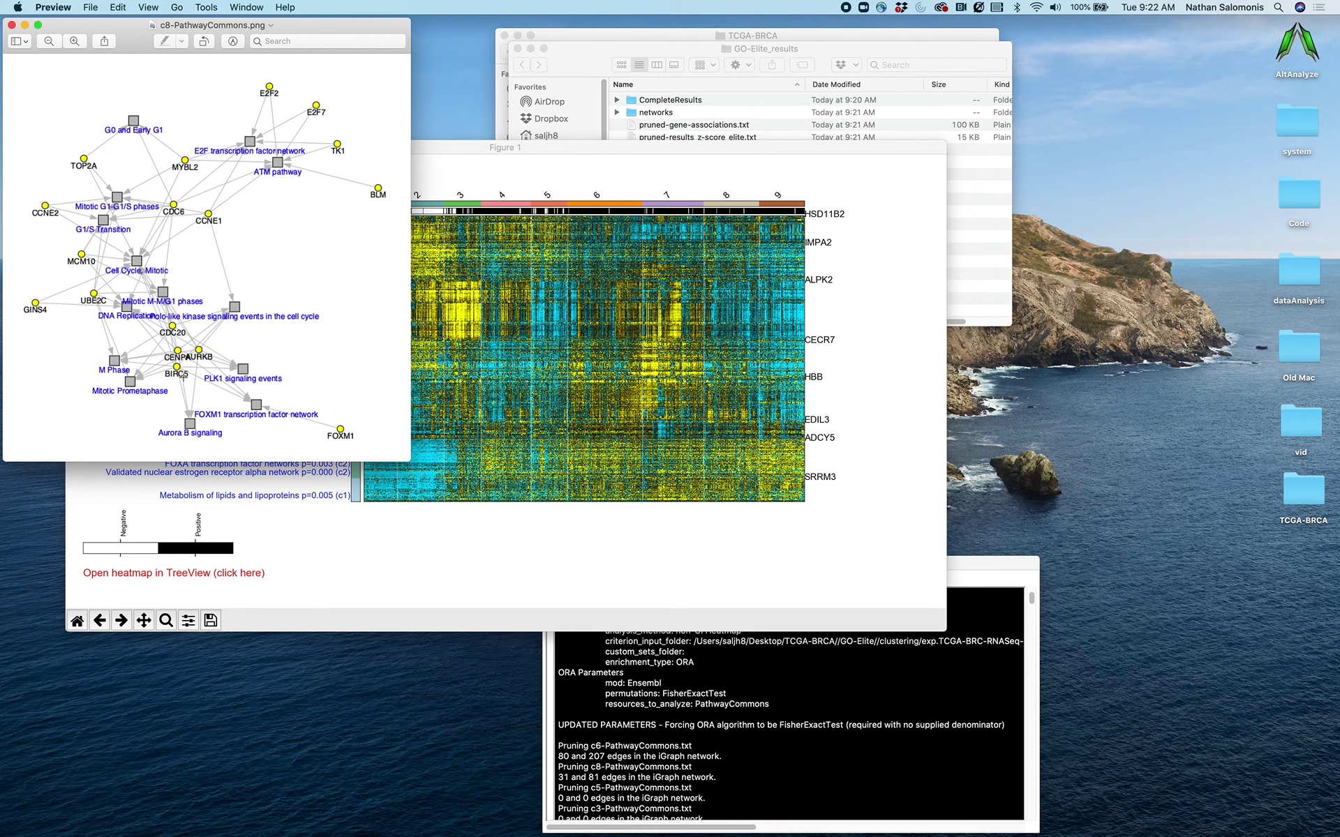
pyautogui.click(12, 25)
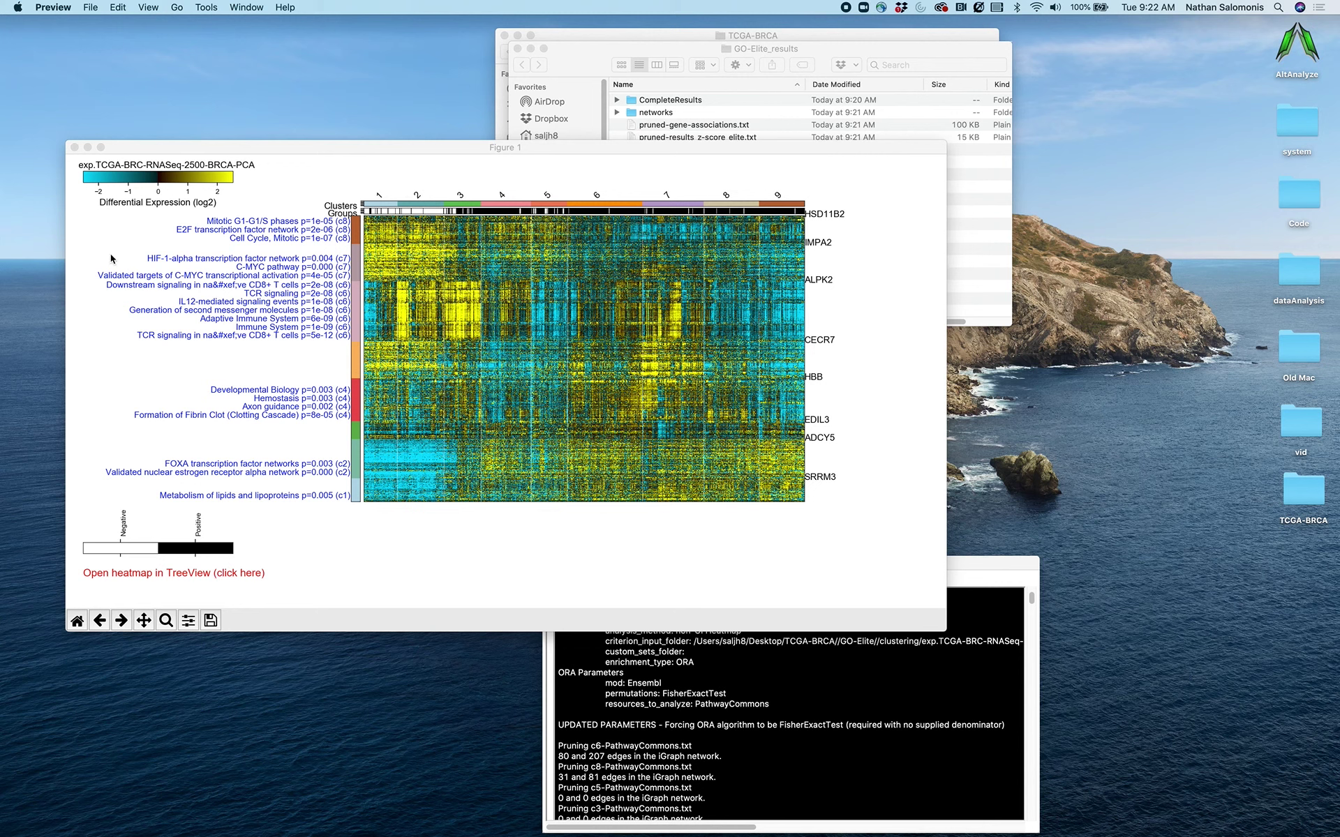
# Close the heatmap and go back from the additional analysis options to the analysis method selection.
pyautogui.click(75, 148)
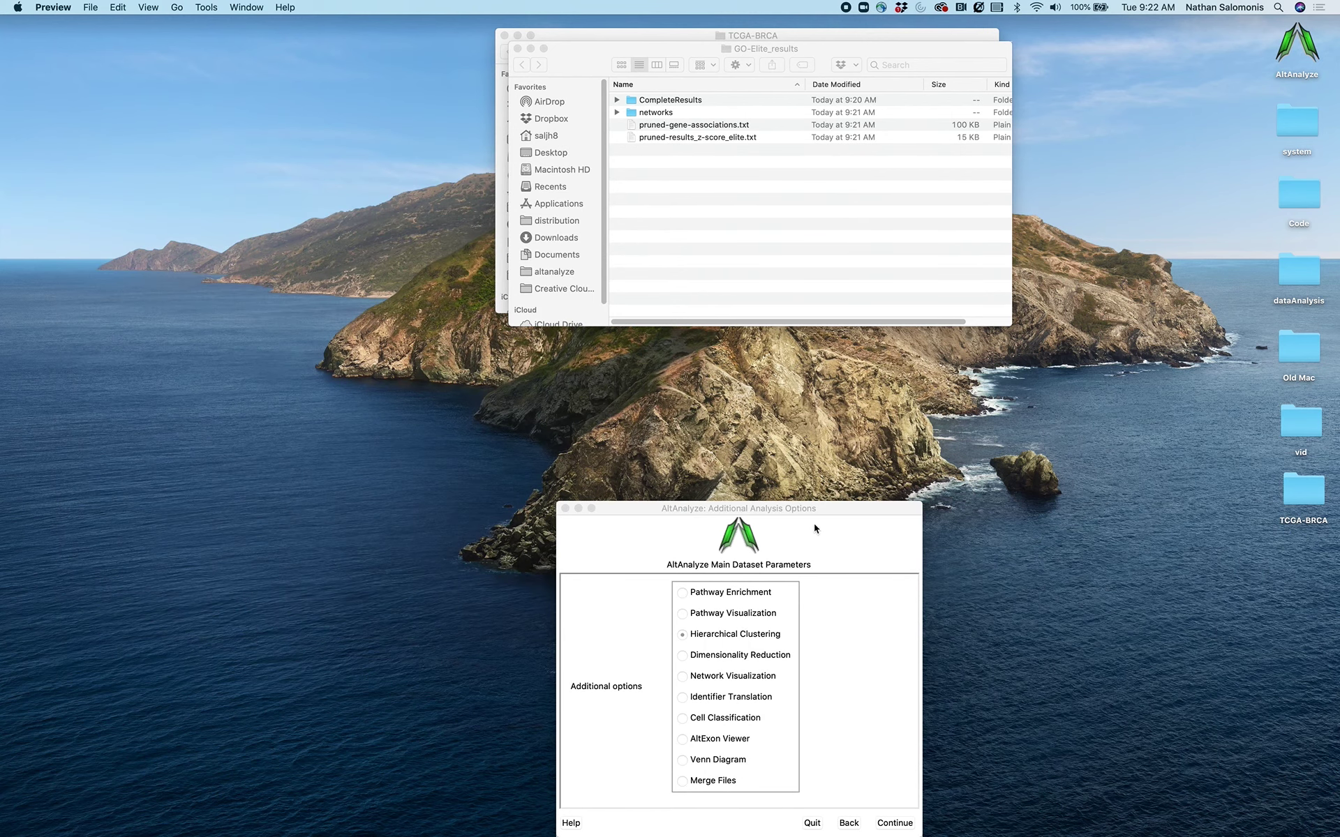
pyautogui.moveTo(820, 514); pyautogui.dragTo(693, 399)
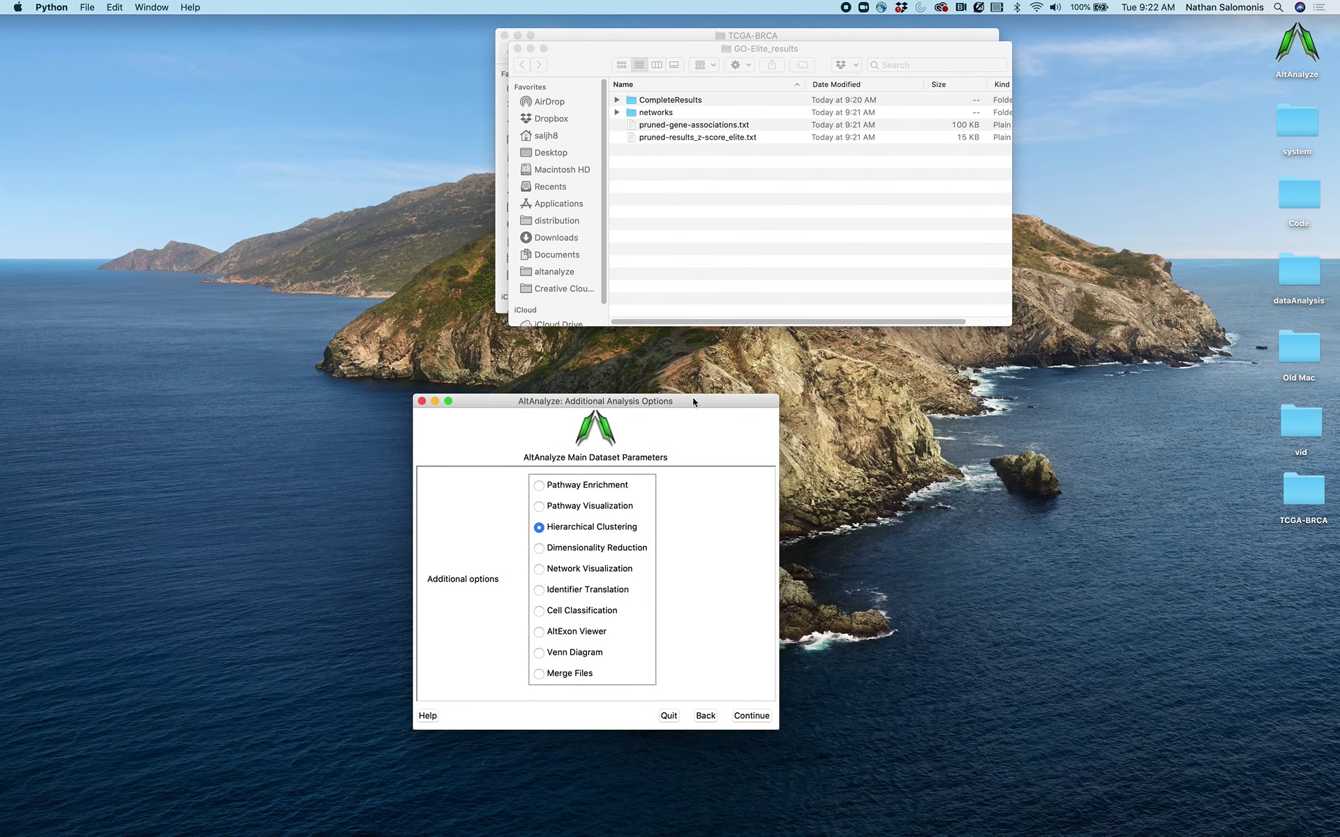
pyautogui.click(706, 716)
pyautogui.moveTo(760, 520); pyautogui.dragTo(279, 312)
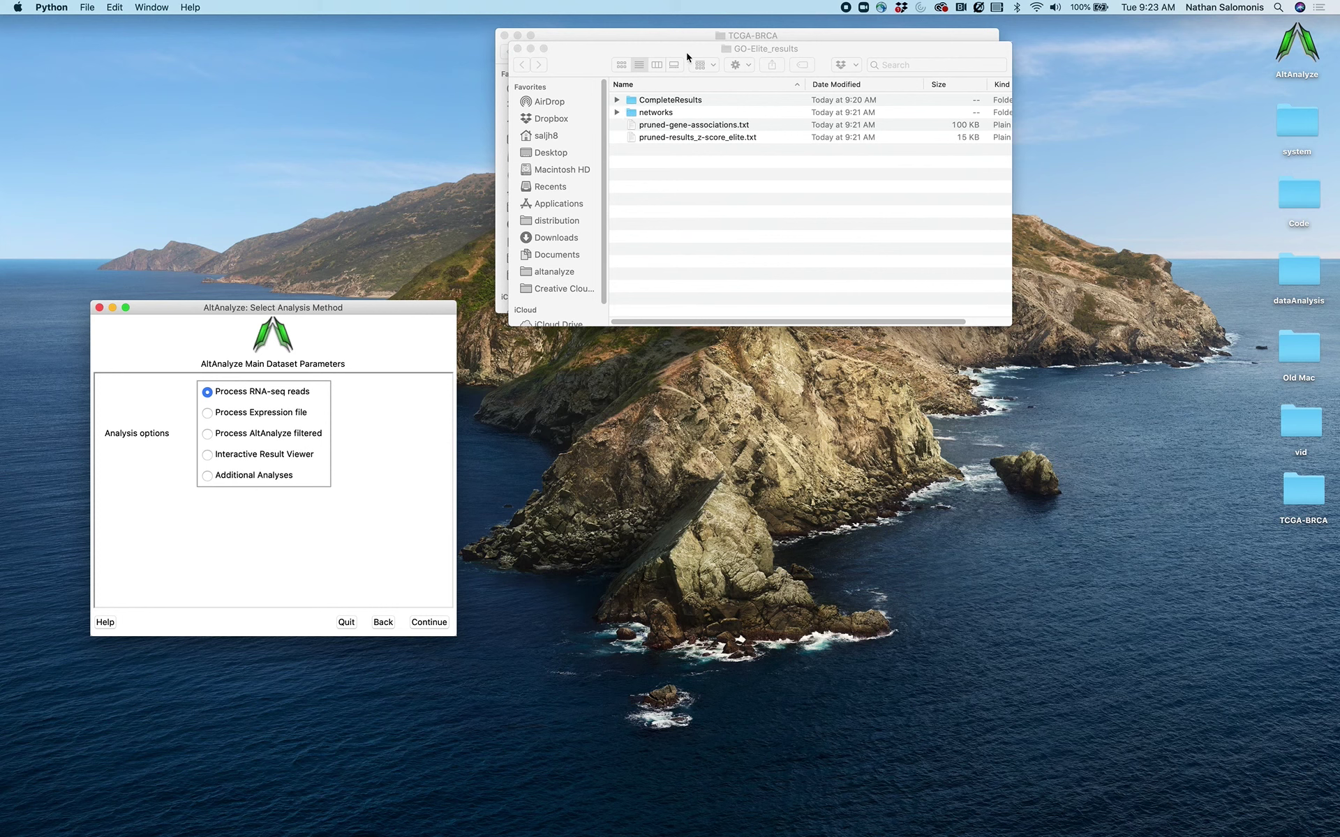
# Open pruned-results_z-score_elite.txt in Excel, widen the Gene-Set Name column to read the enrichment results, and close it without saving, along with the GO-Elite_results folder.
pyautogui.click(695, 134)
pyautogui.click(699, 138)
pyautogui.rightClick(699, 137)
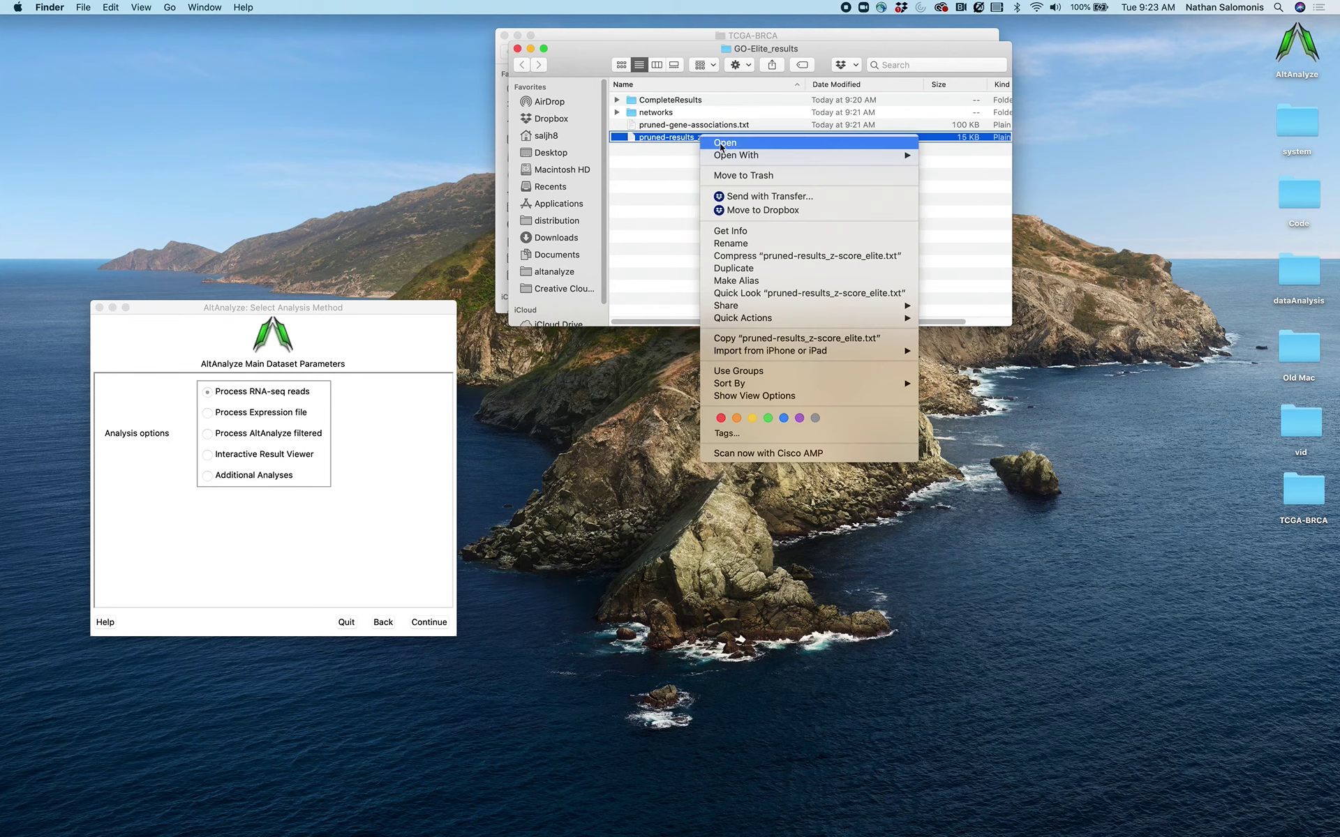
pyautogui.moveTo(732, 157)
pyautogui.click(957, 259)
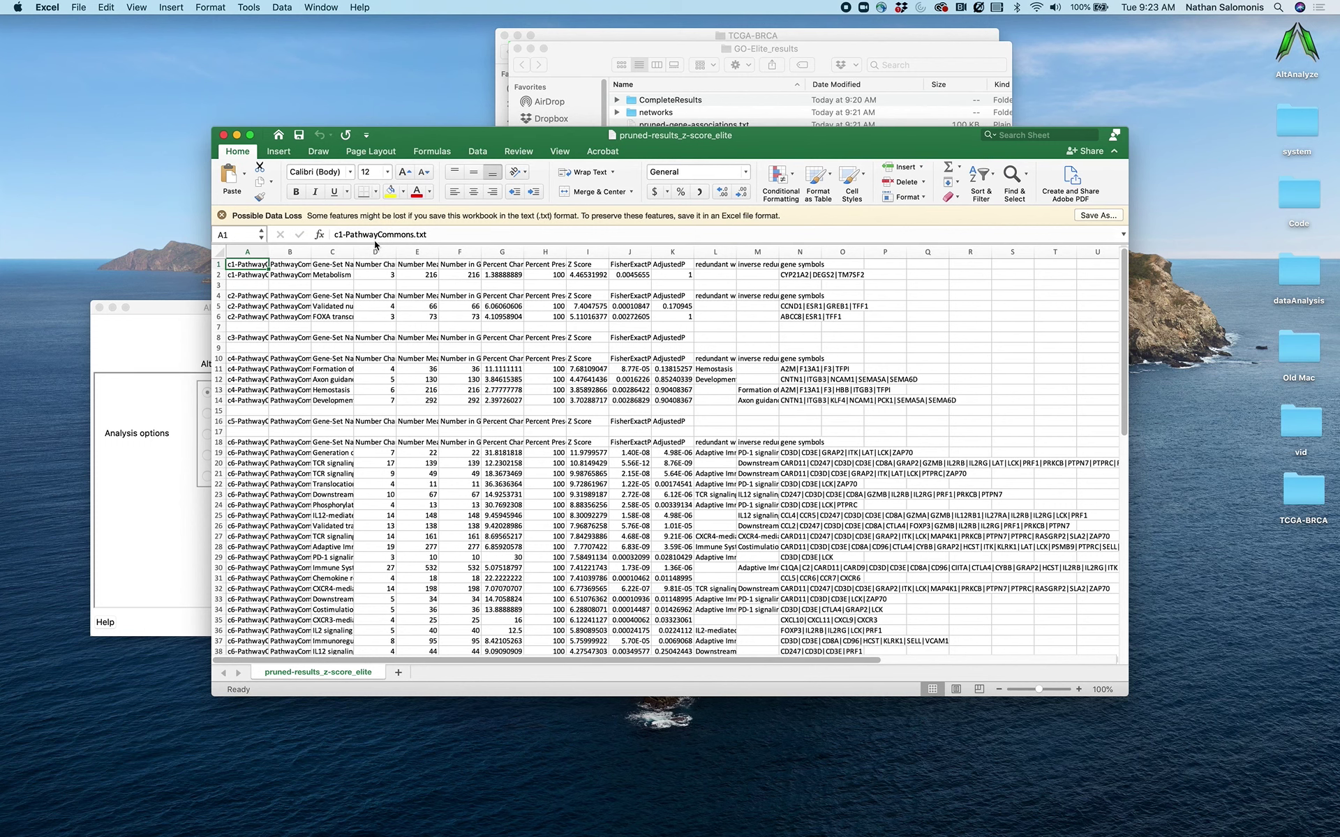
pyautogui.moveTo(354, 251); pyautogui.dragTo(457, 253)
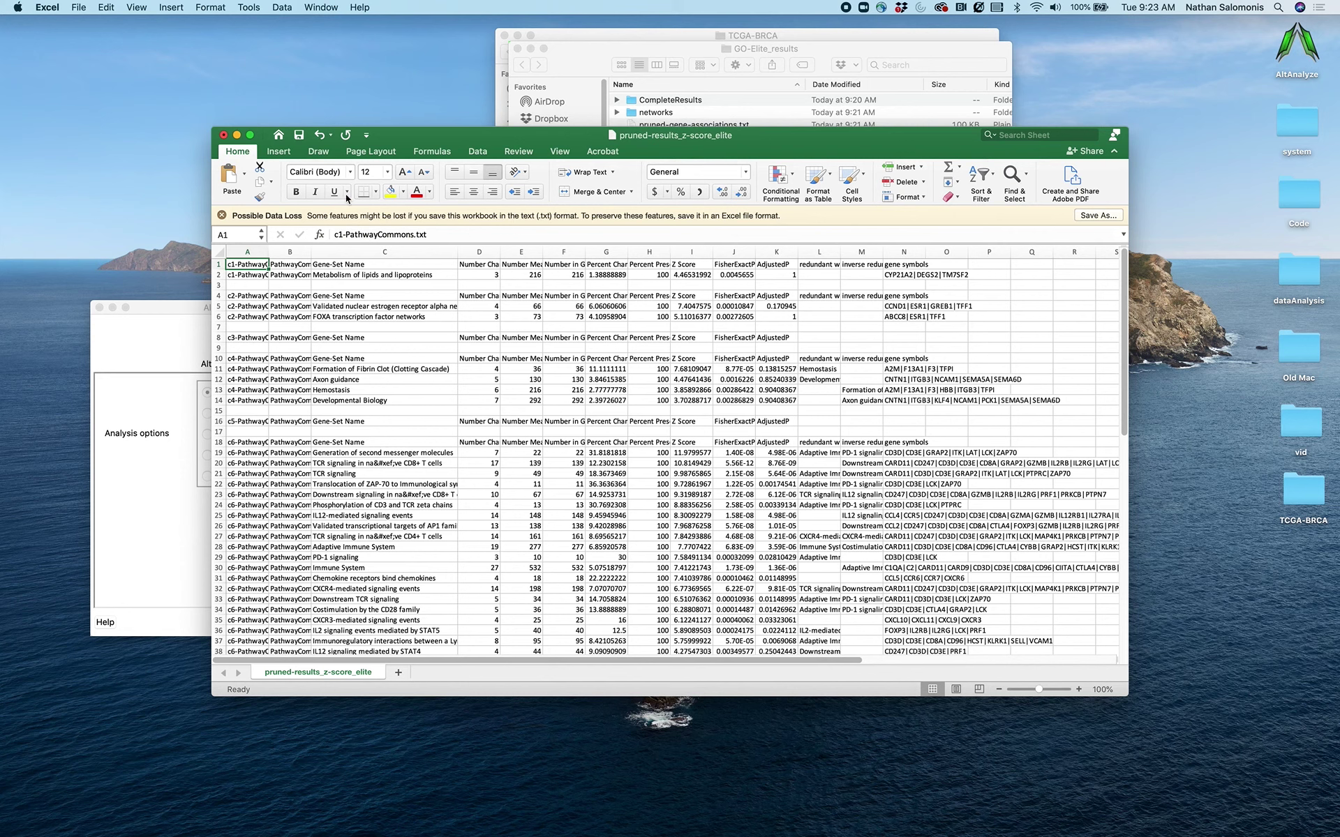
pyautogui.click(223, 134)
pyautogui.click(626, 225)
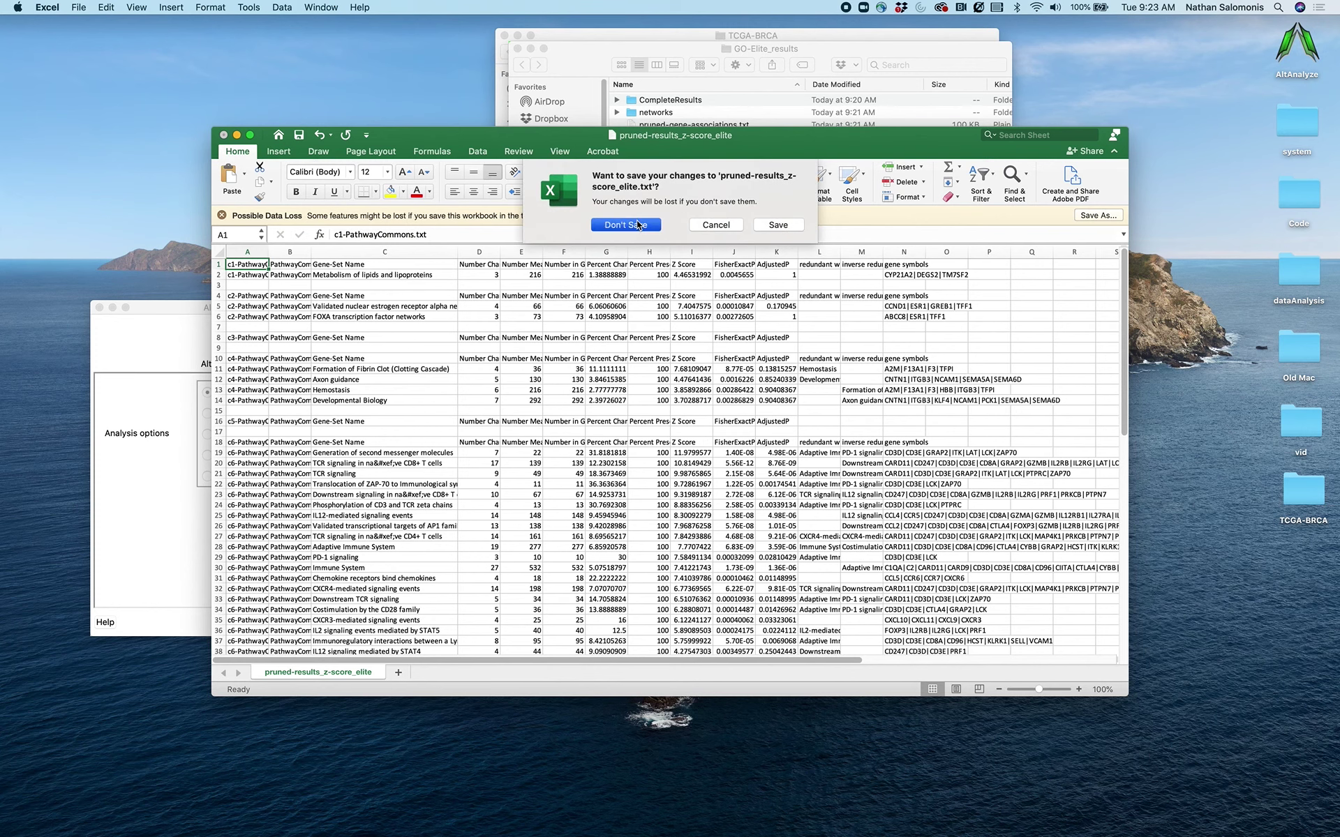
pyautogui.click(517, 48)
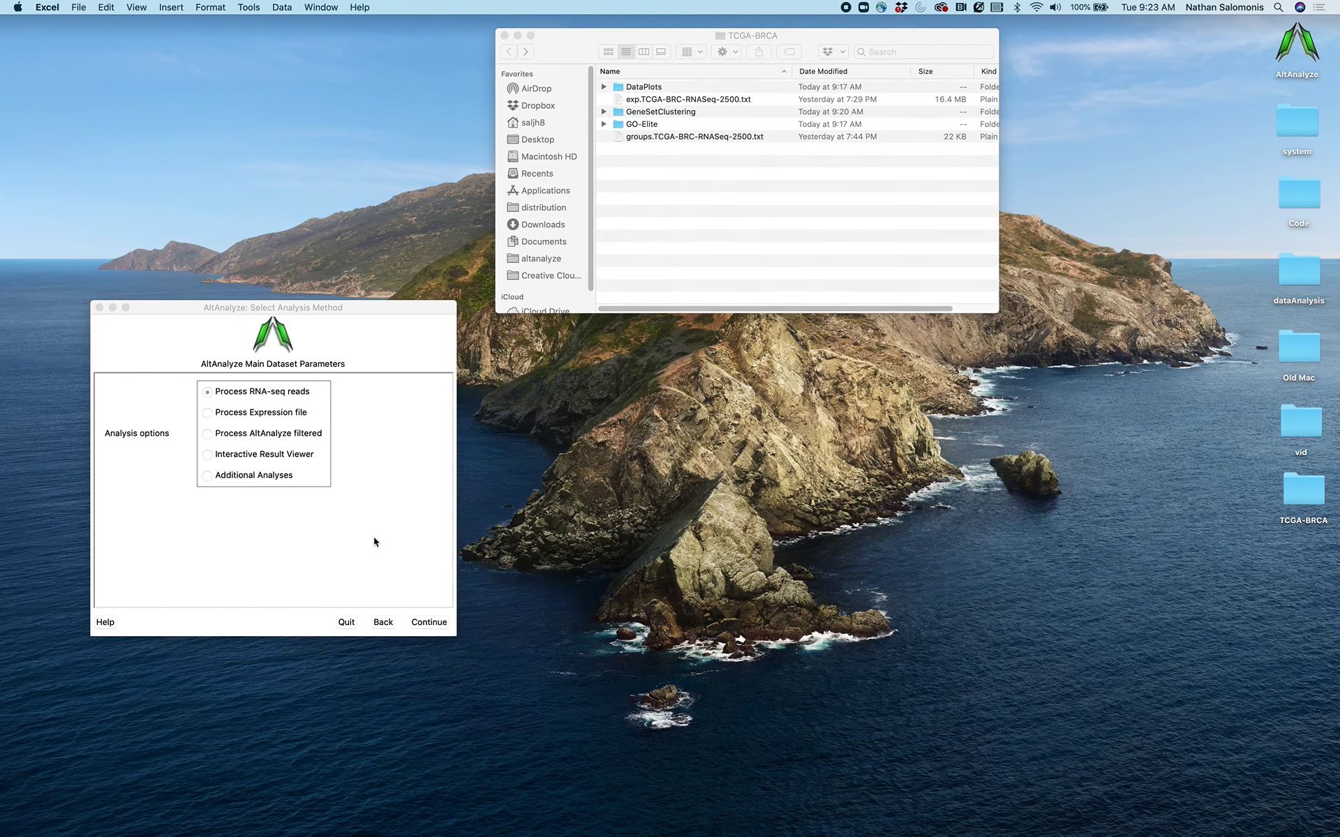
# Choose Process Expression file as the AltAnalyze analysis method and continue to the expression file selection.
pyautogui.click(397, 525)
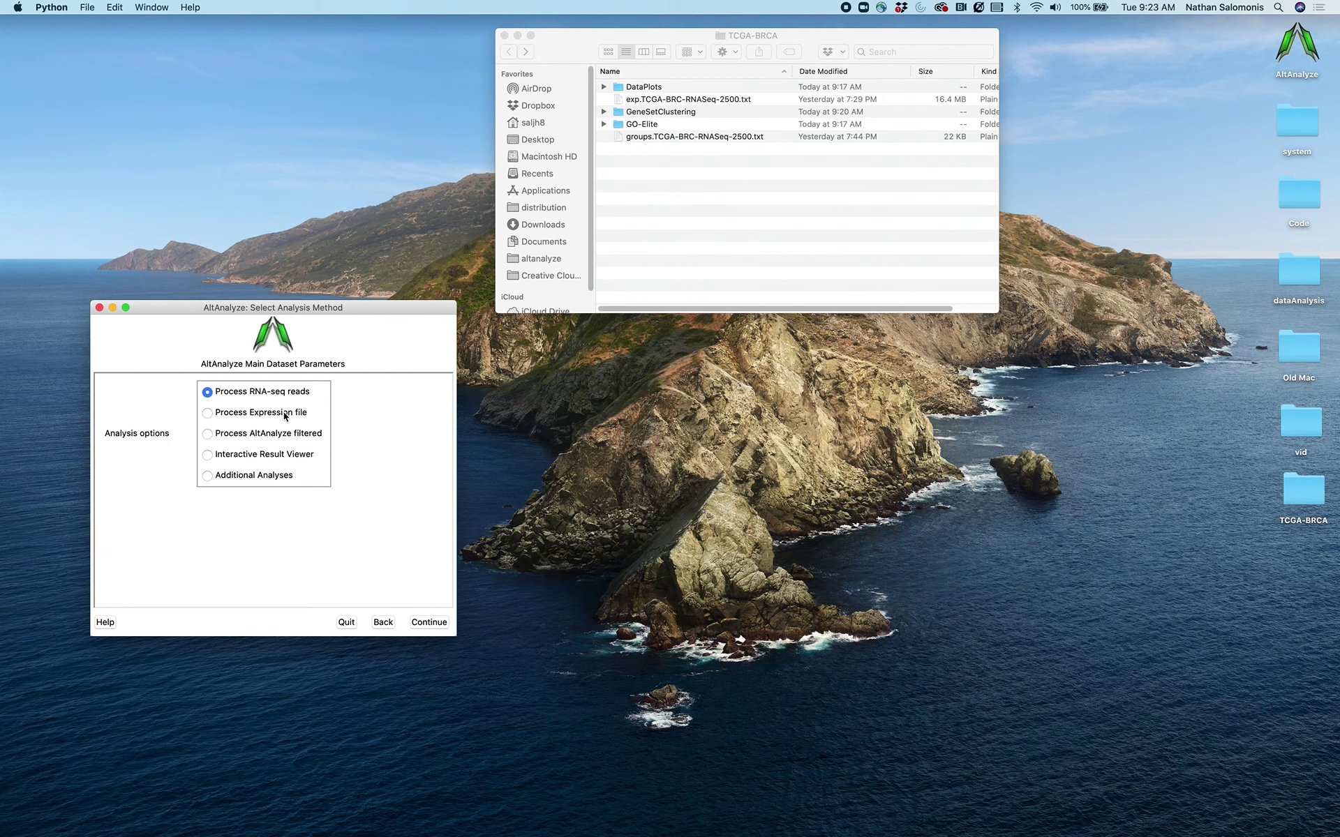
pyautogui.click(285, 416)
pyautogui.click(432, 628)
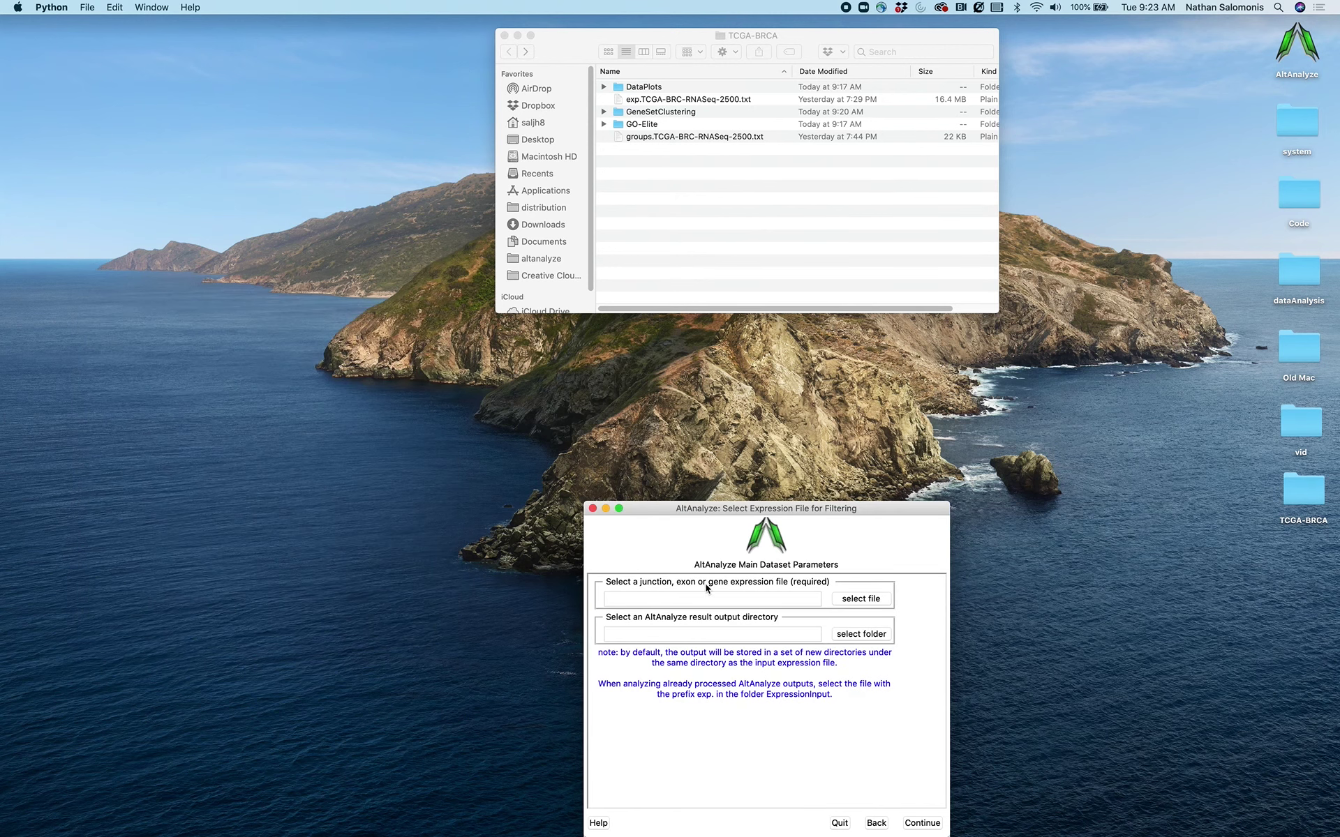
# Select exp.TCGA-BRC-RNASeq-2500.txt as the expression file and TCGA-BRCA as the output directory, and continue to the expression analysis parameters.
pyautogui.click(852, 599)
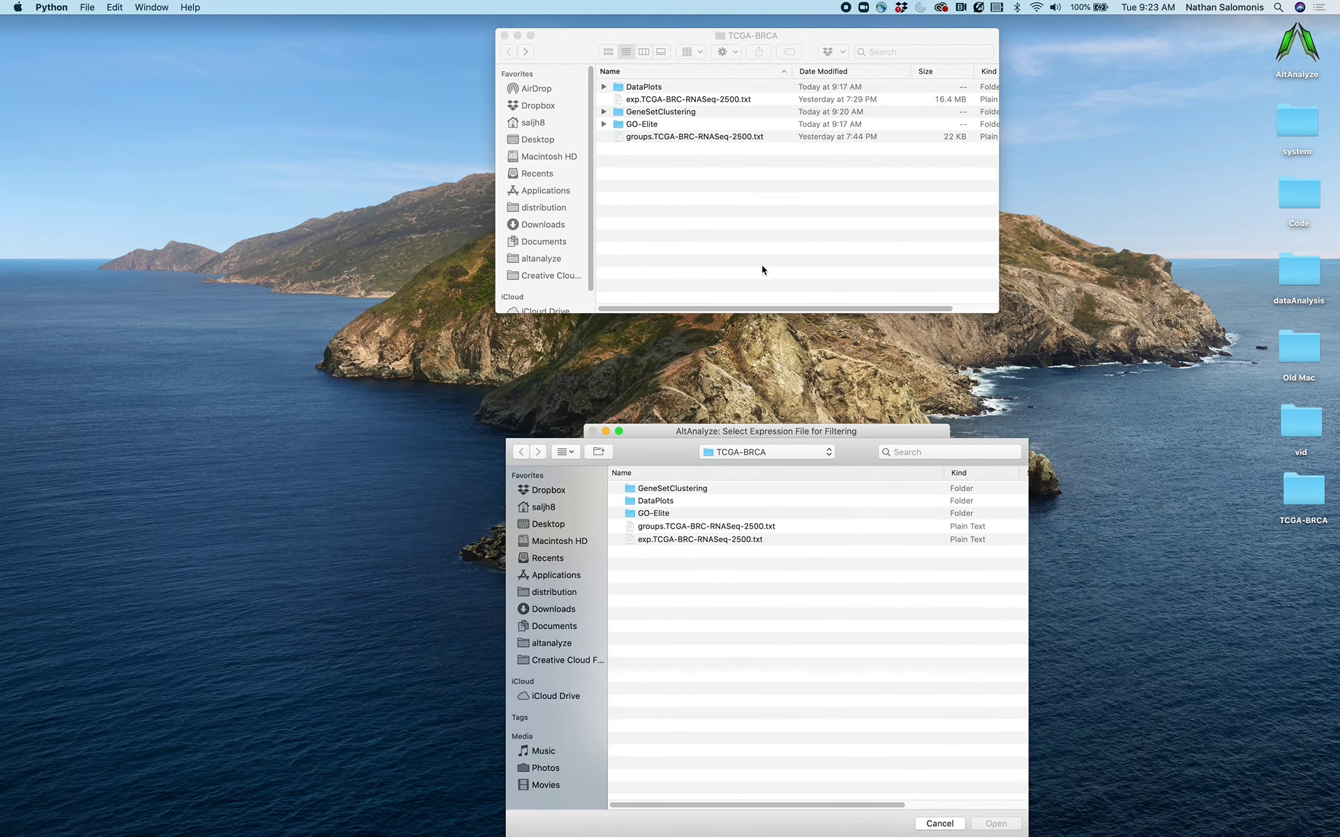
pyautogui.doubleClick(665, 538)
pyautogui.click(859, 635)
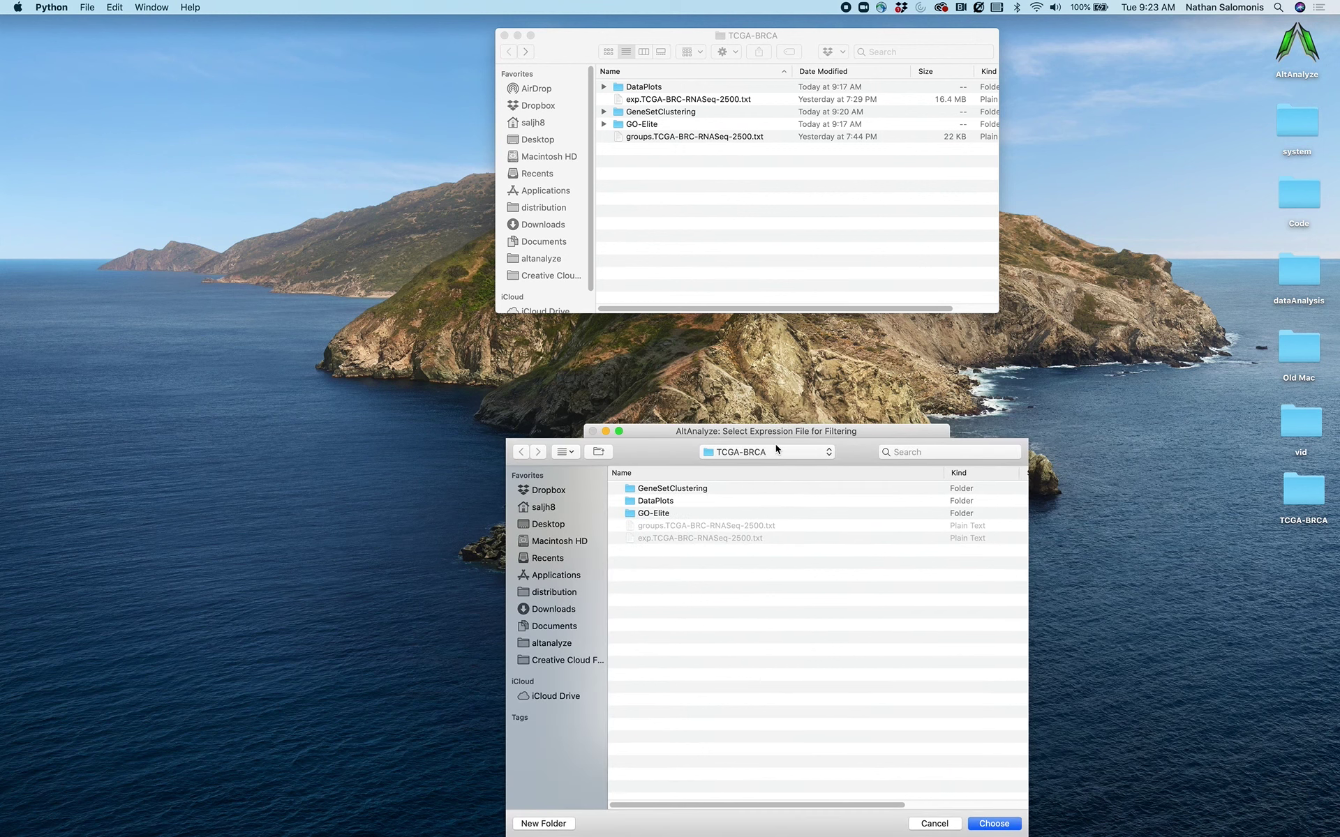
pyautogui.click(994, 823)
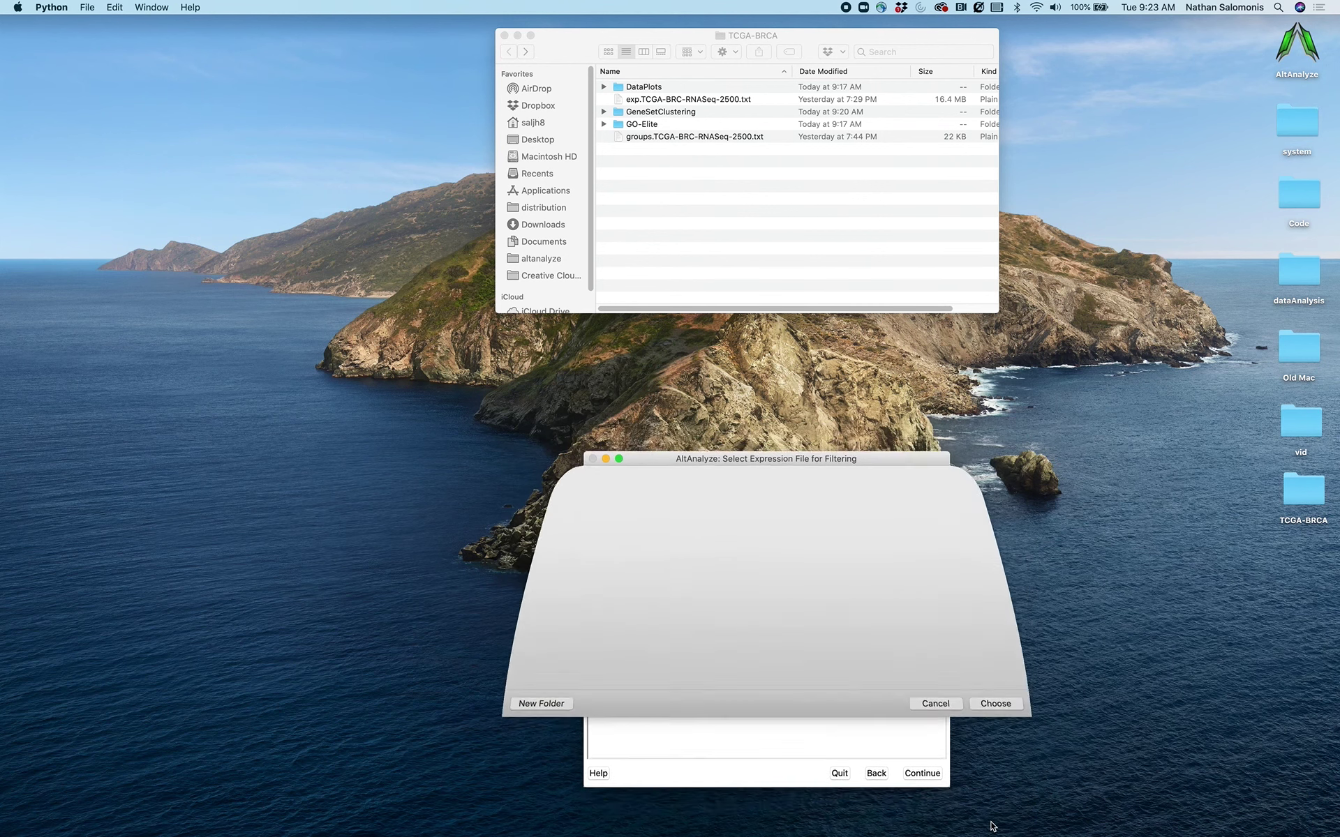
pyautogui.click(922, 824)
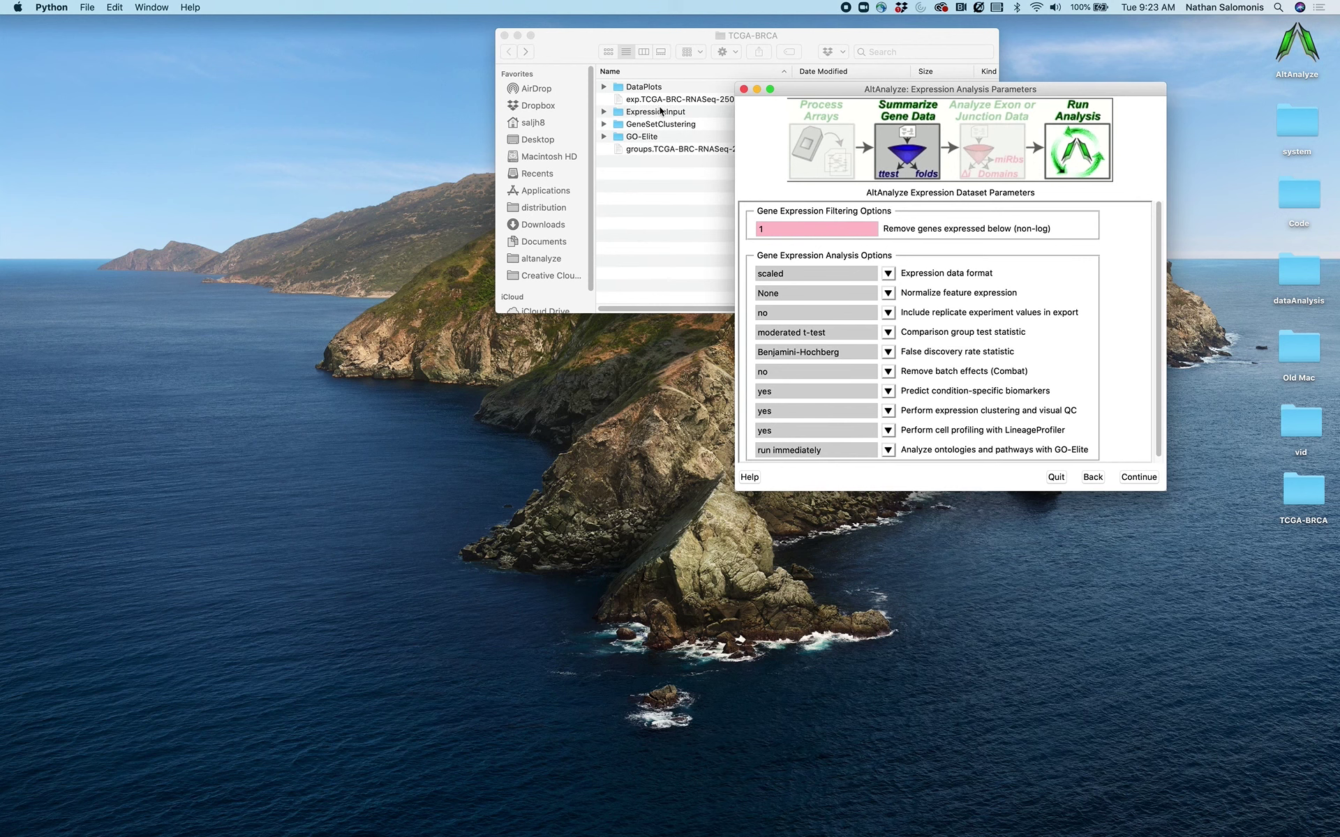
# Move the TCGA-BRCA folder window aside and examine the files inside its ExpressionInput folder.
pyautogui.moveTo(663, 32); pyautogui.dragTo(360, 21)
pyautogui.click(303, 101)
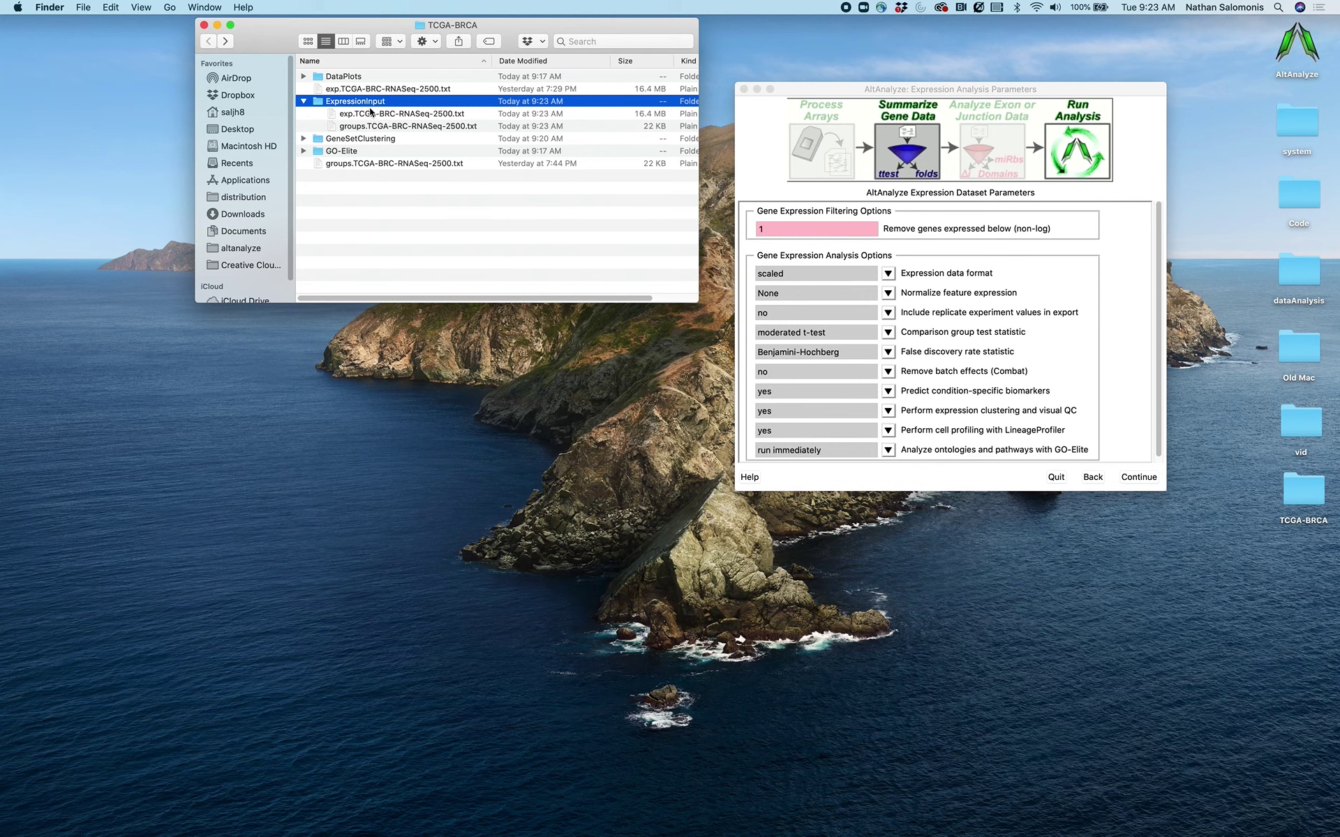
pyautogui.click(303, 102)
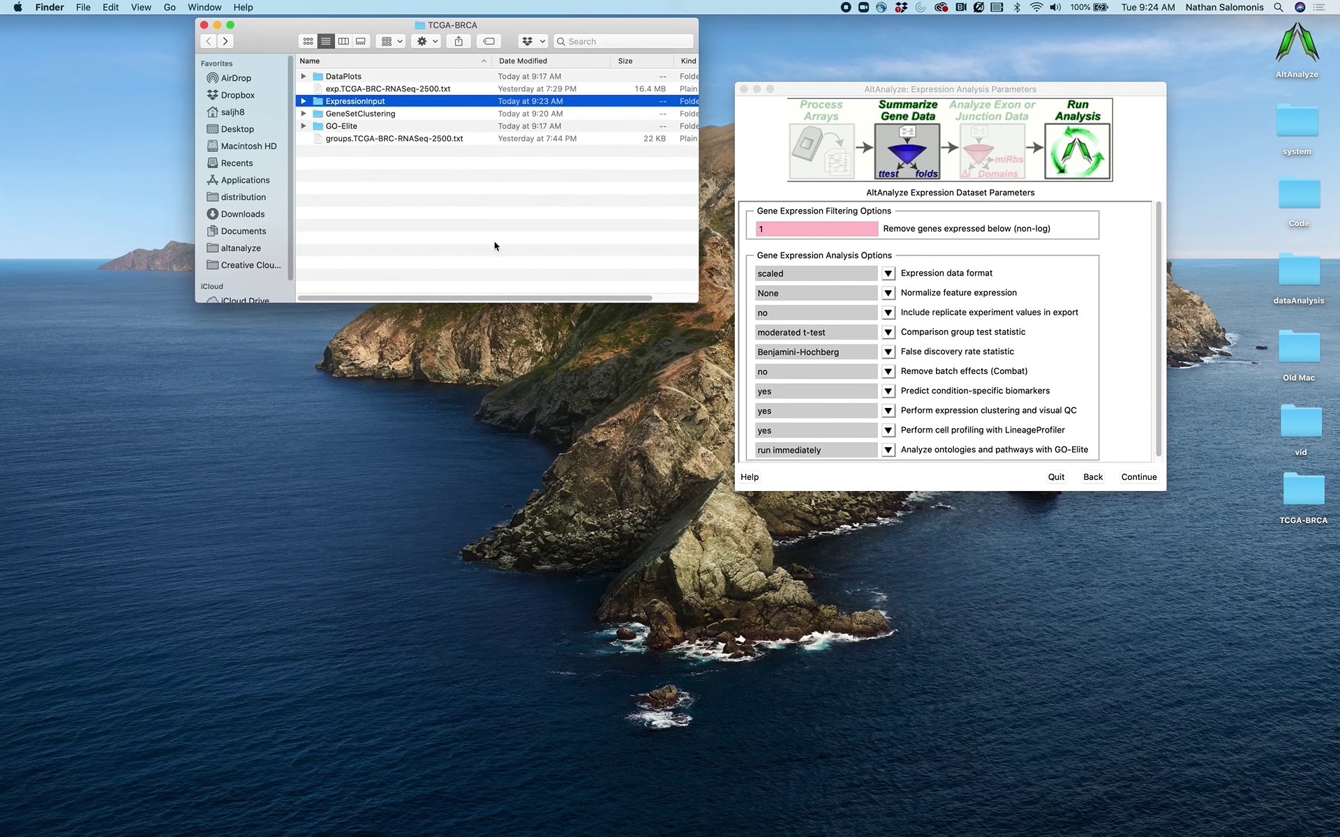
# Turn off LineageProfiler cell profiling, expression clustering with visual QC, and condition-specific biomarker prediction, and continue to the GO-Elite parameters.
pyautogui.click(1058, 288)
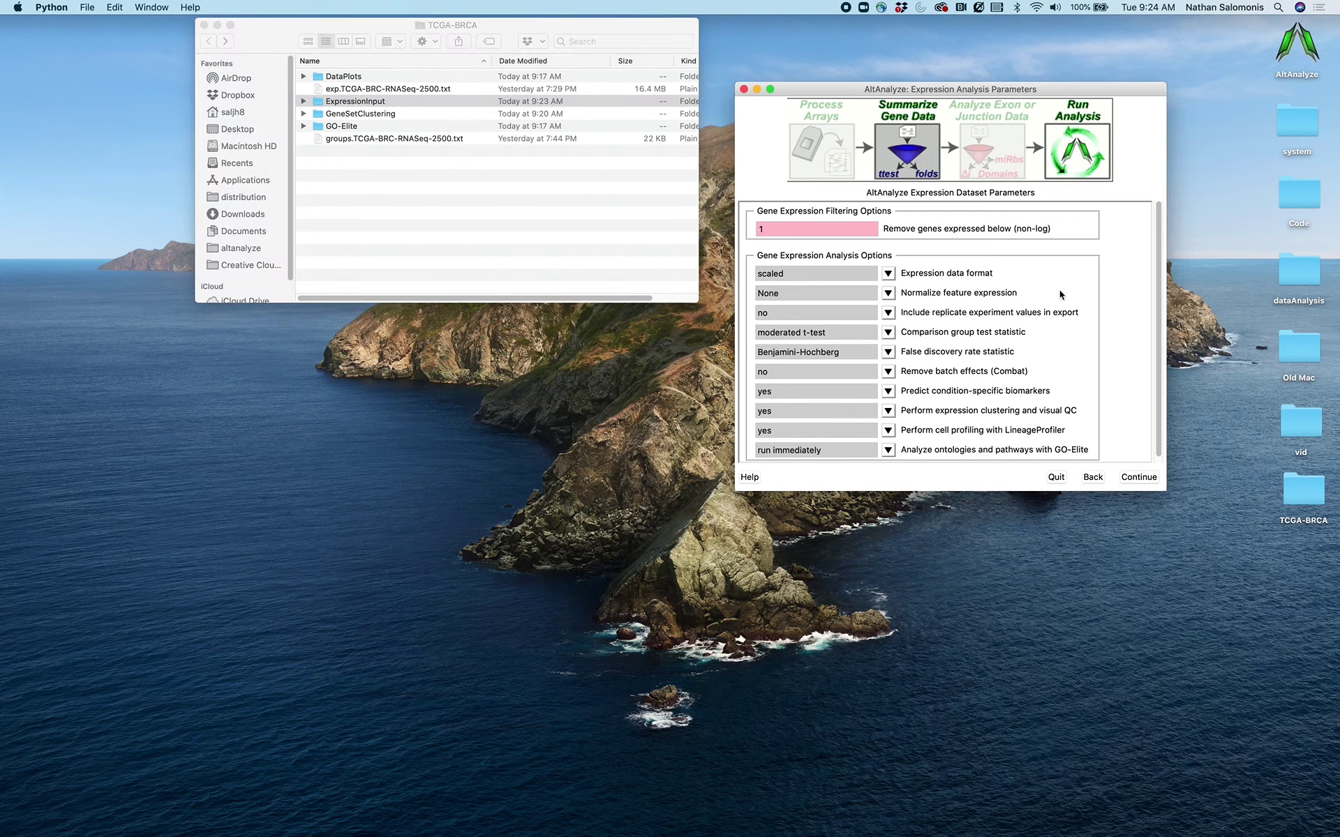
pyautogui.moveTo(1163, 493); pyautogui.dragTo(1169, 578)
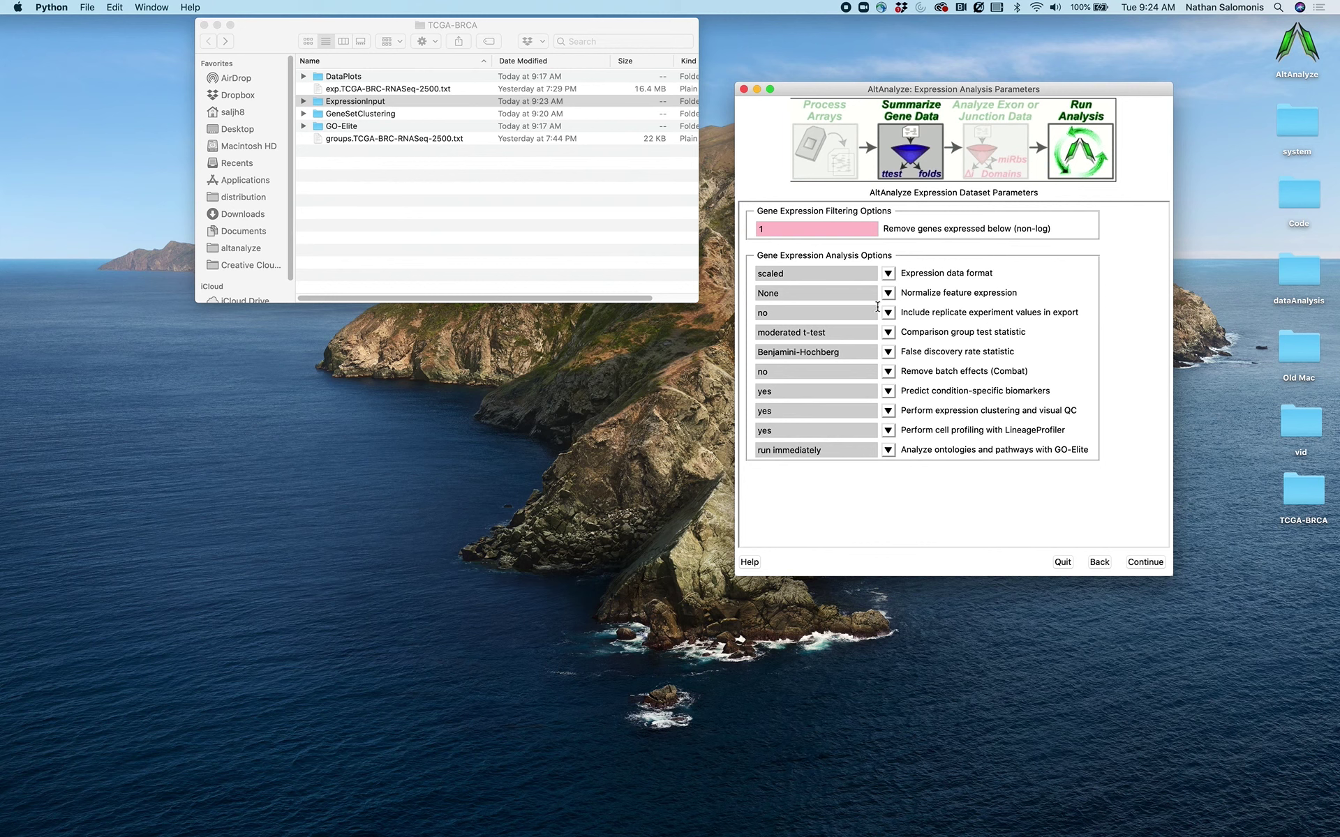
pyautogui.click(888, 434)
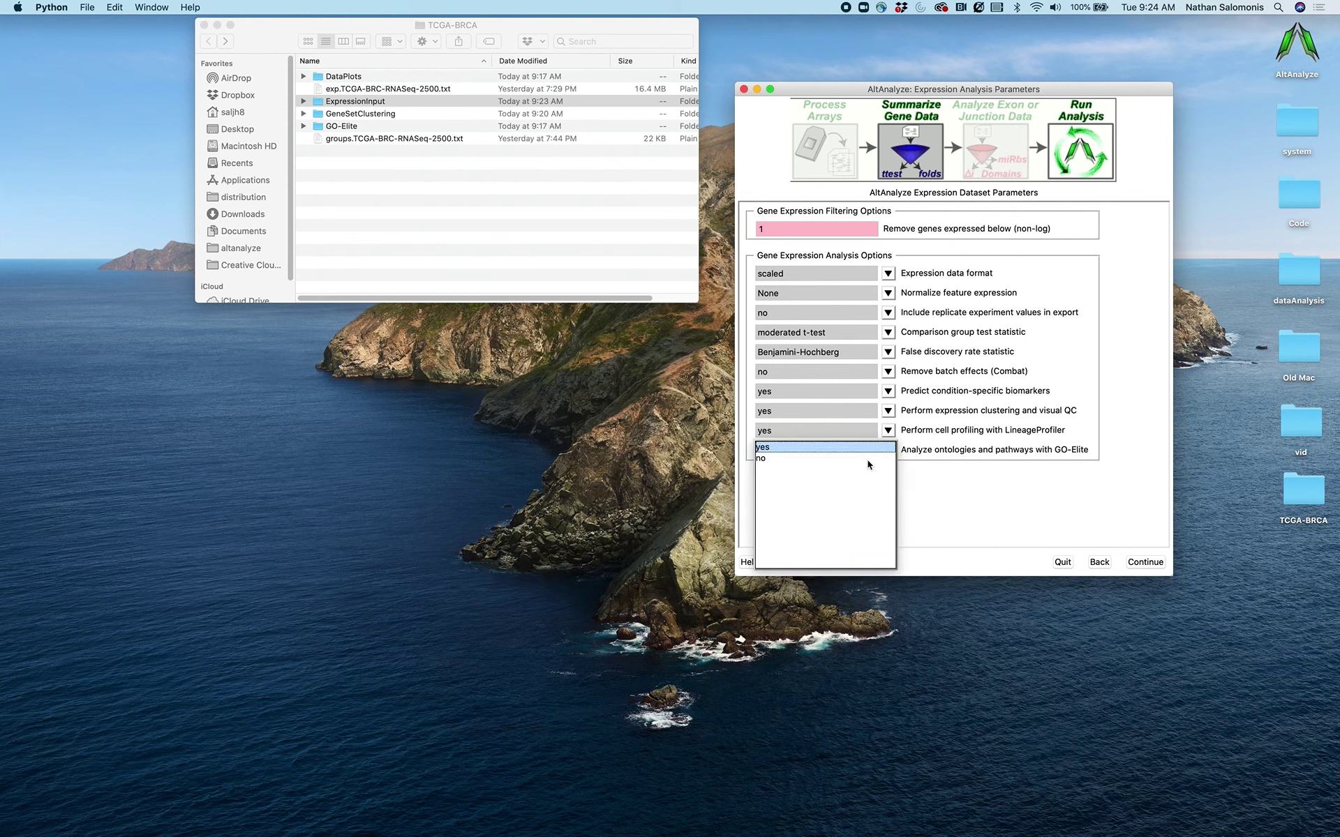
pyautogui.click(868, 459)
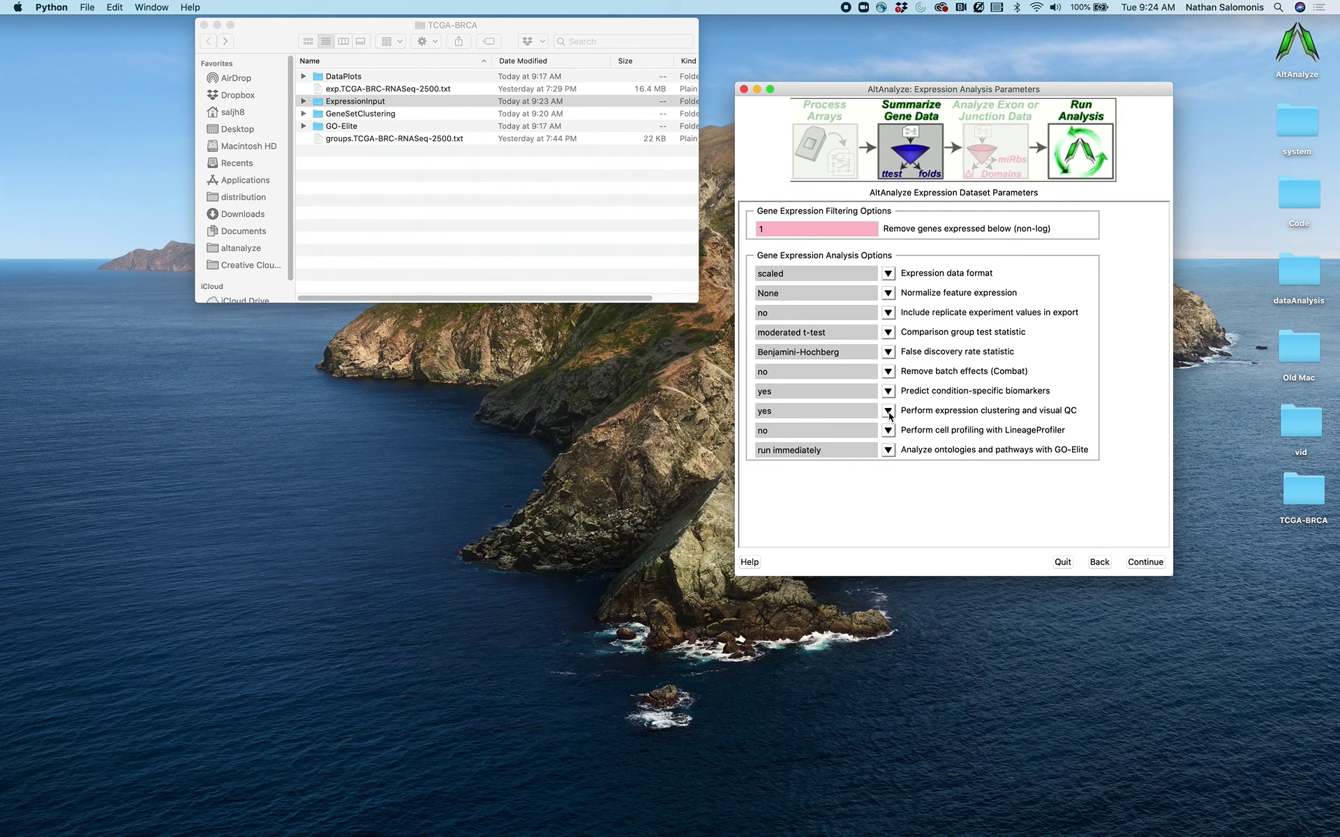
pyautogui.click(888, 411)
pyautogui.click(871, 450)
pyautogui.click(890, 392)
pyautogui.click(872, 421)
pyautogui.click(1144, 563)
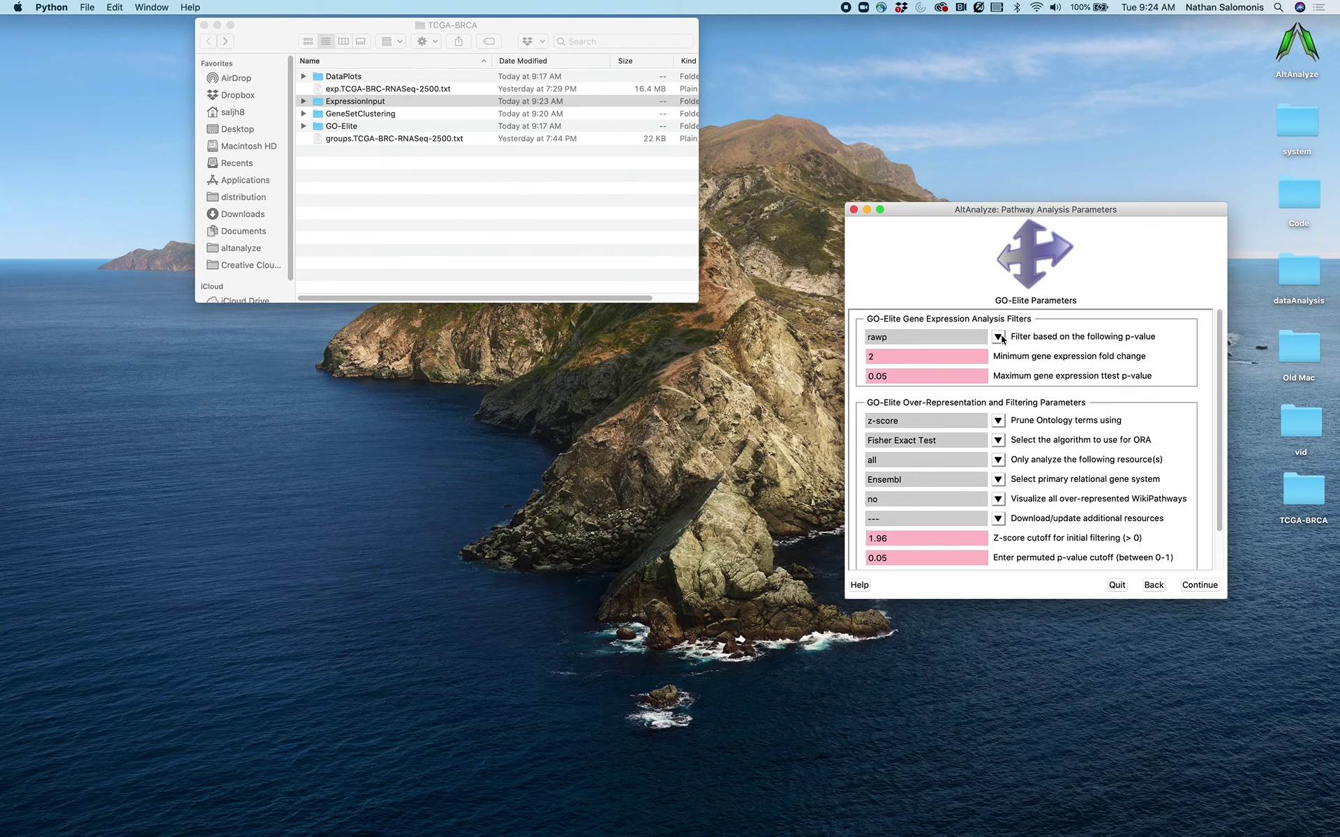
# Set the GO-Elite p-value filter to adjp, restrict the analyzed resources to Pathways, and continue to the group annotations.
pyautogui.click(999, 338)
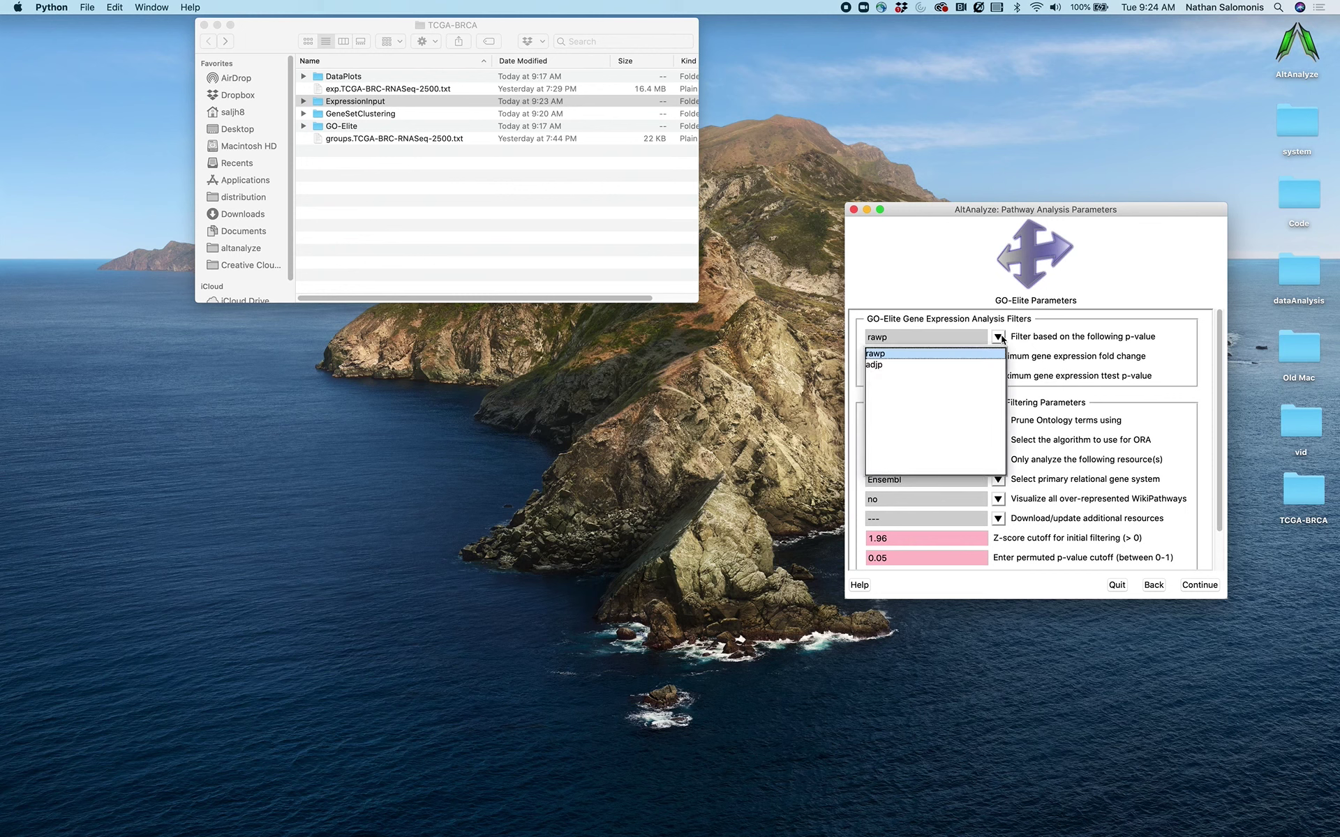
pyautogui.click(982, 366)
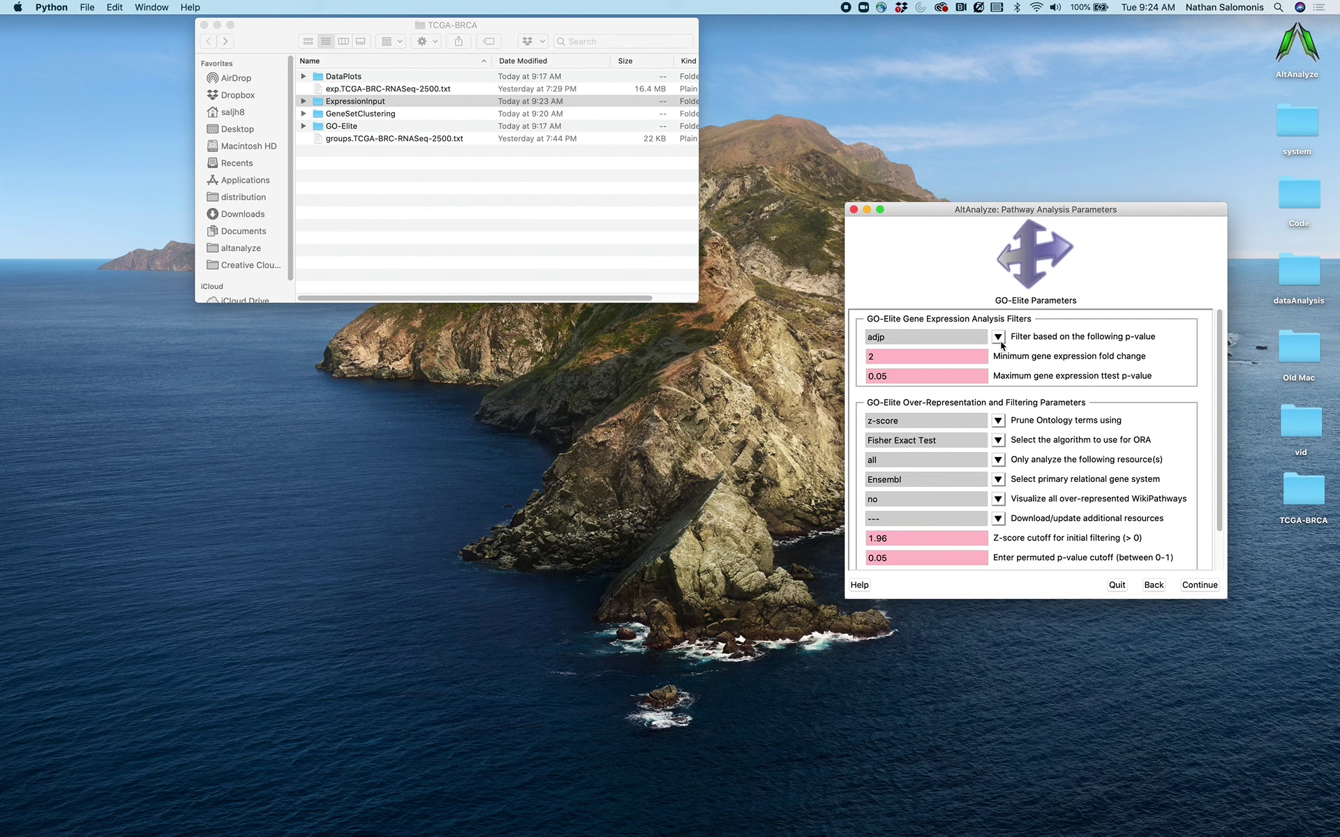
pyautogui.click(1001, 482)
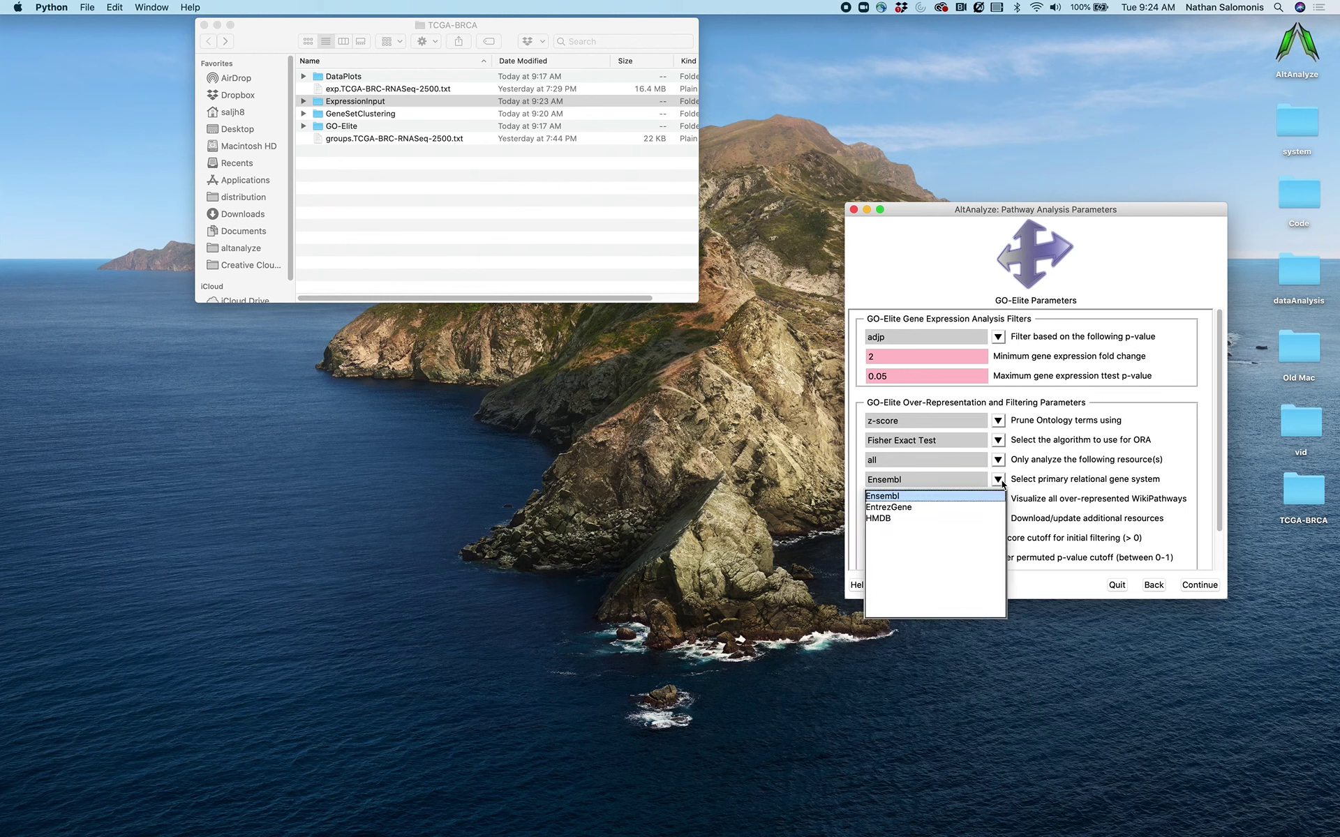
pyautogui.click(1013, 486)
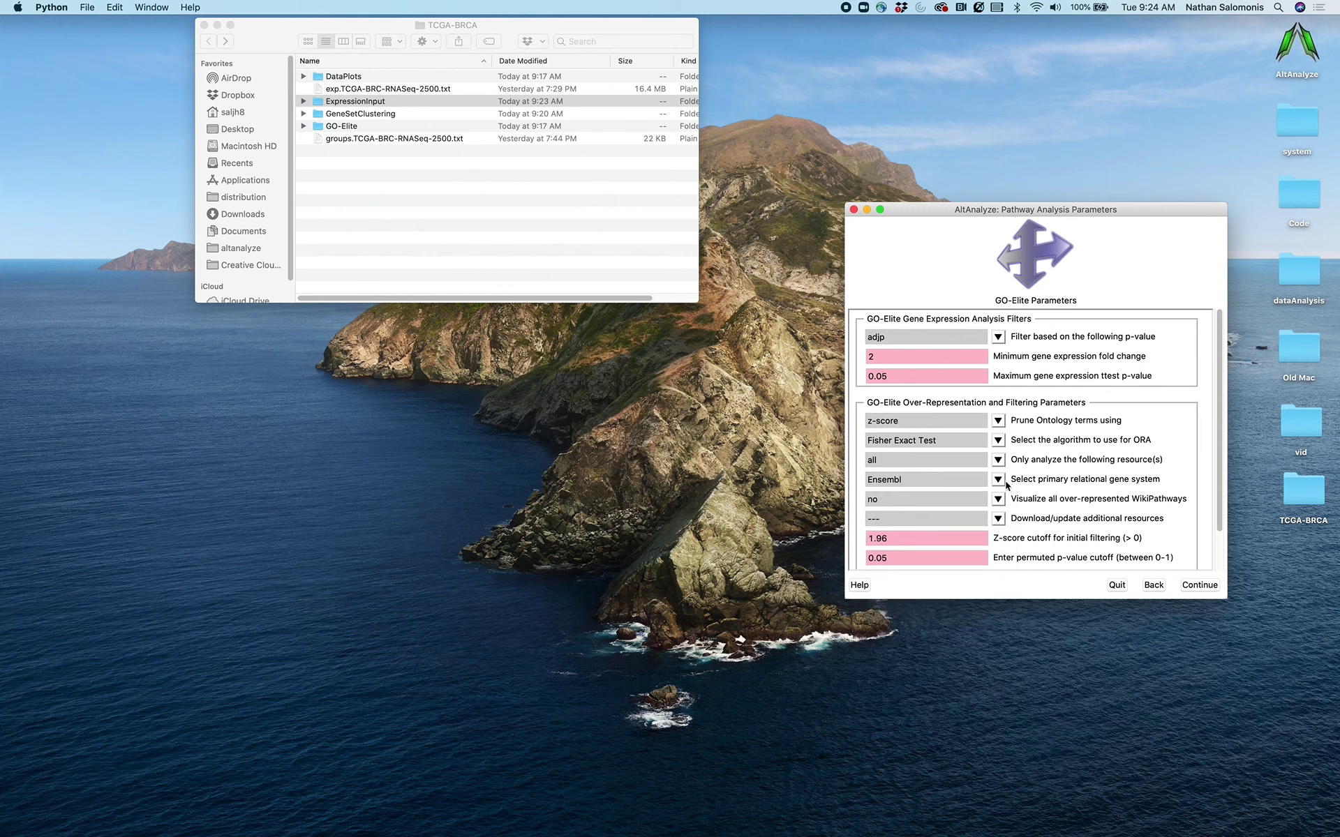
pyautogui.click(1013, 486)
pyautogui.click(1008, 455)
pyautogui.click(997, 461)
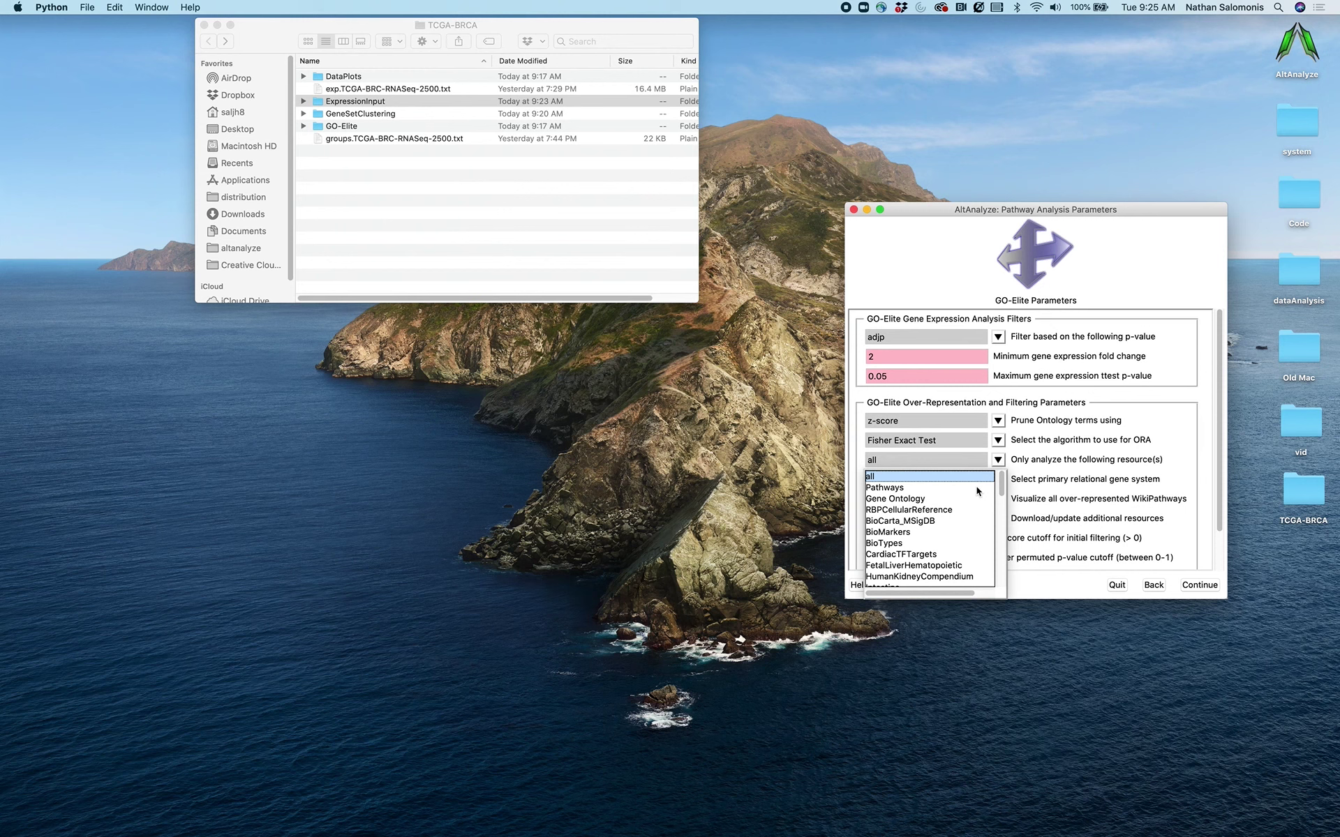
pyautogui.click(977, 488)
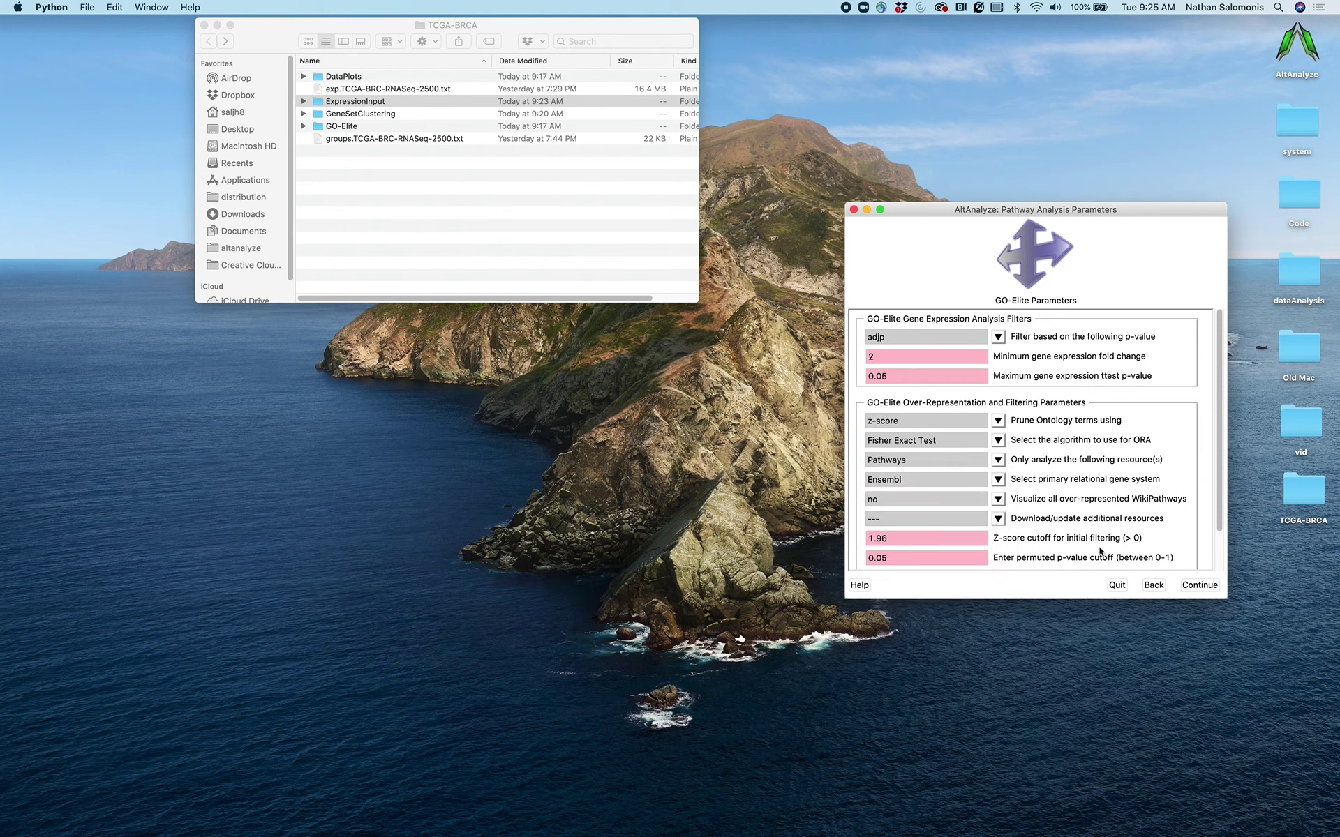
pyautogui.click(1190, 586)
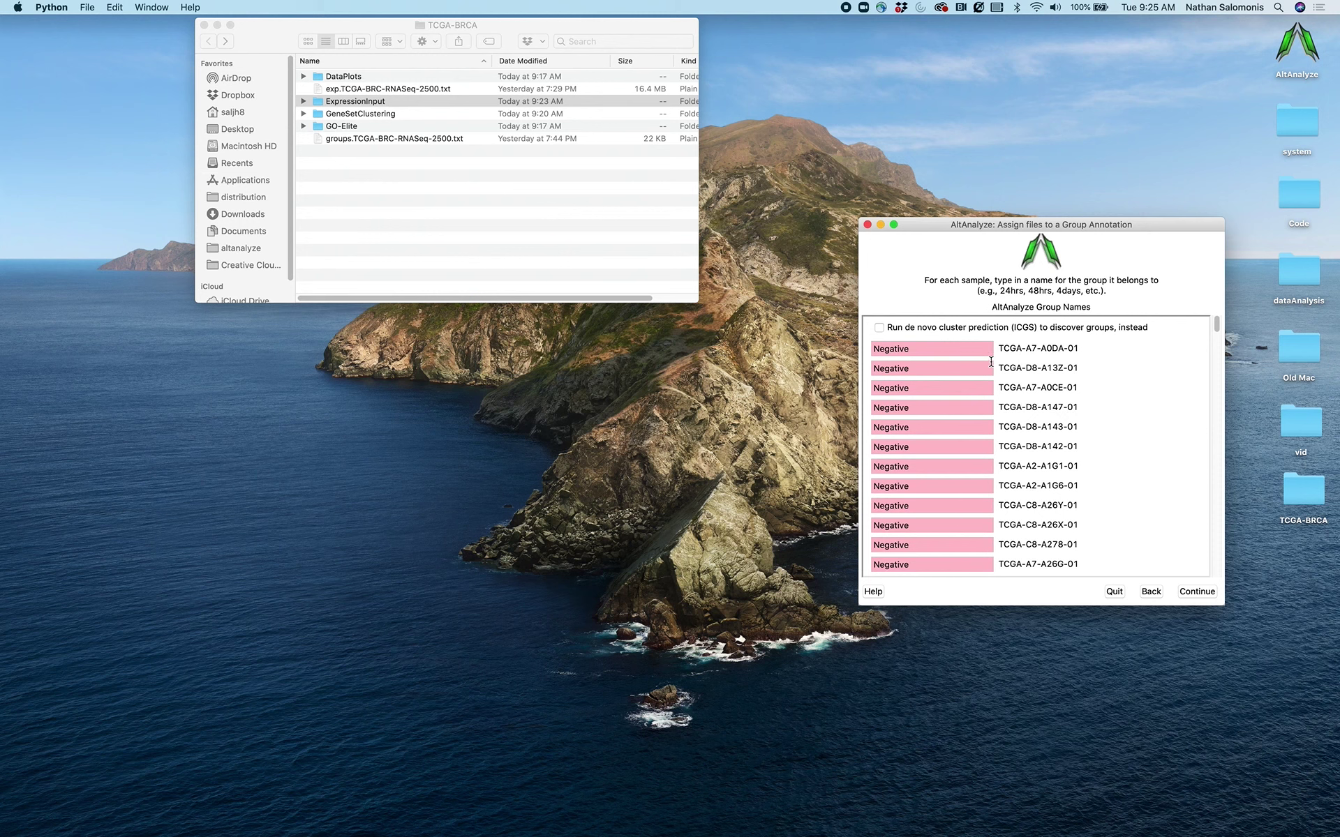
# Accept the sample group names, set comparison 1 to Negative as experimental and Positive as baseline group, and run the analysis.
pyautogui.click(1196, 592)
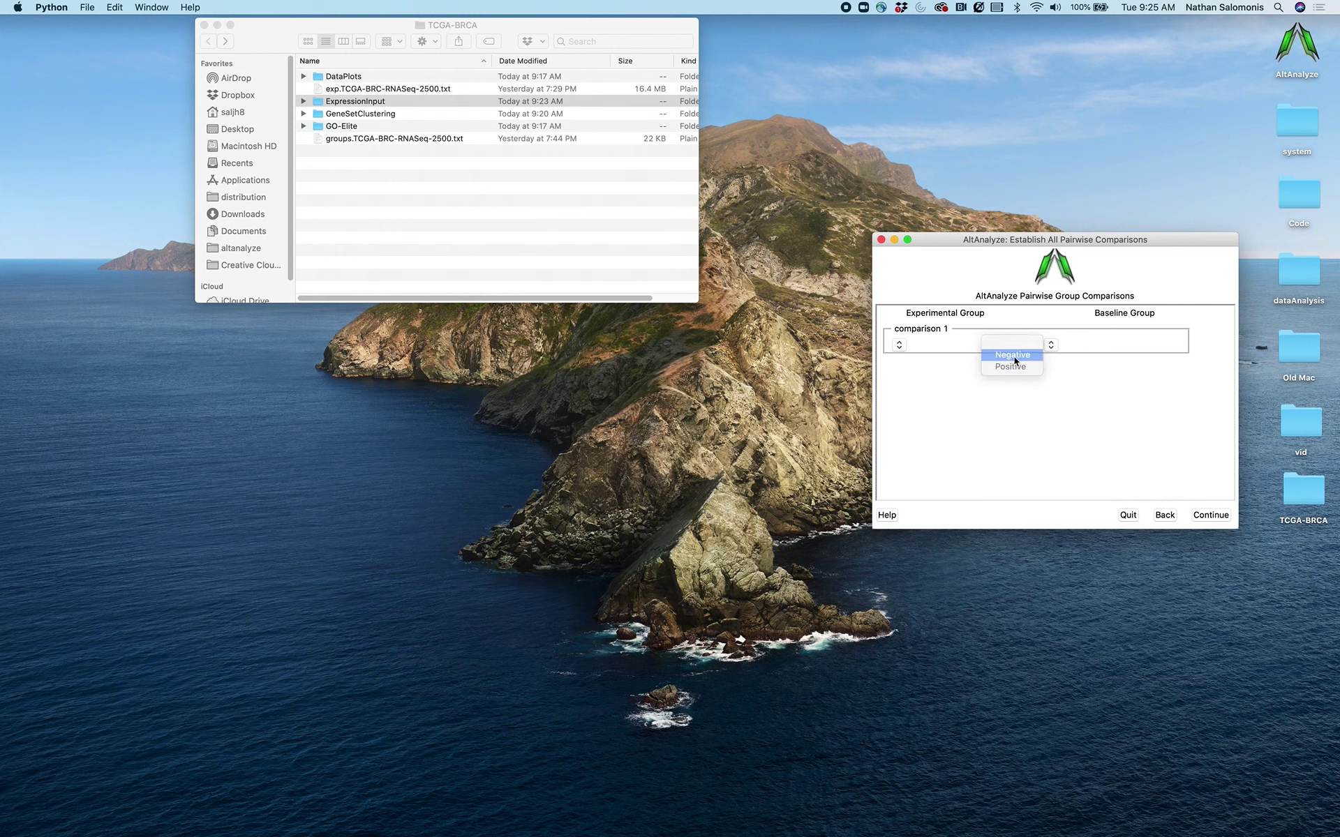
pyautogui.click(1014, 356)
pyautogui.click(1085, 364)
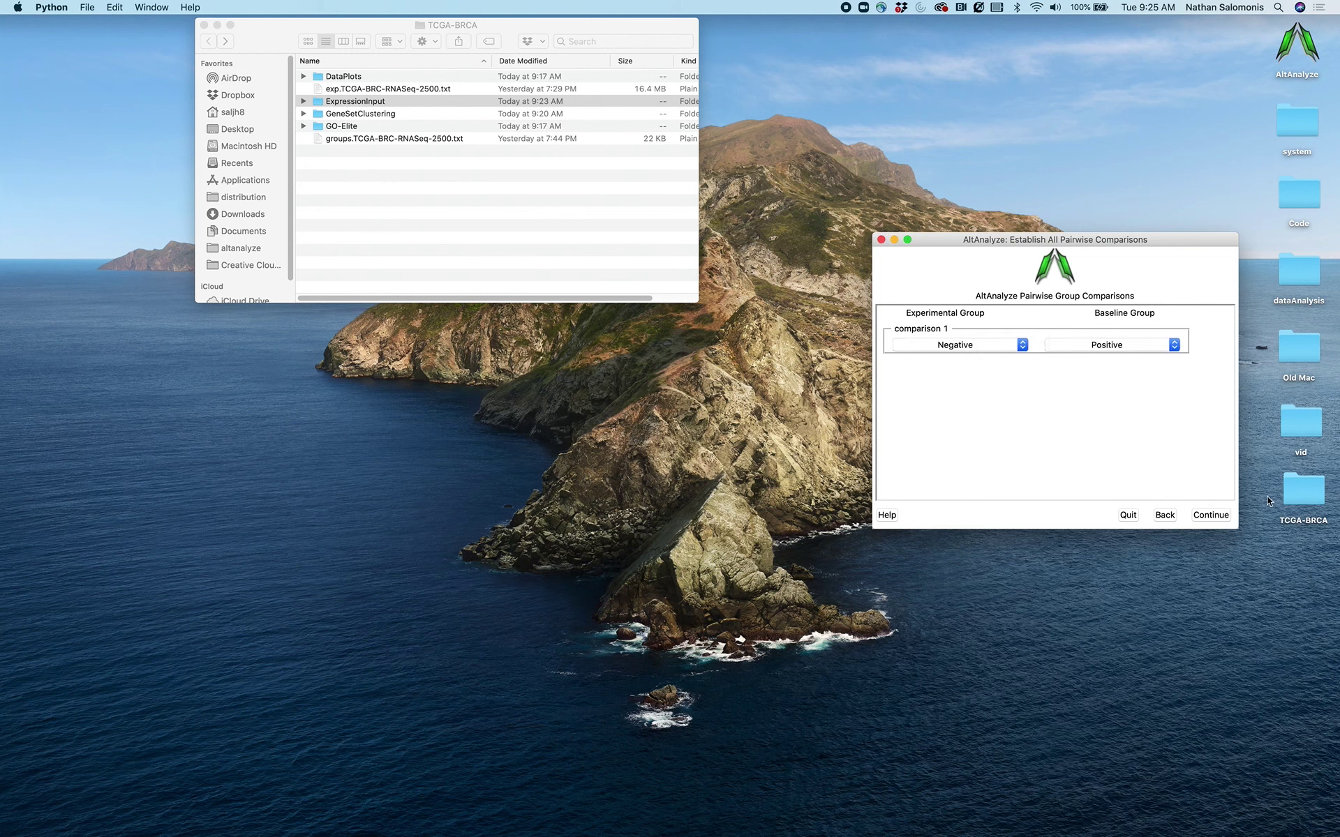
pyautogui.click(1221, 516)
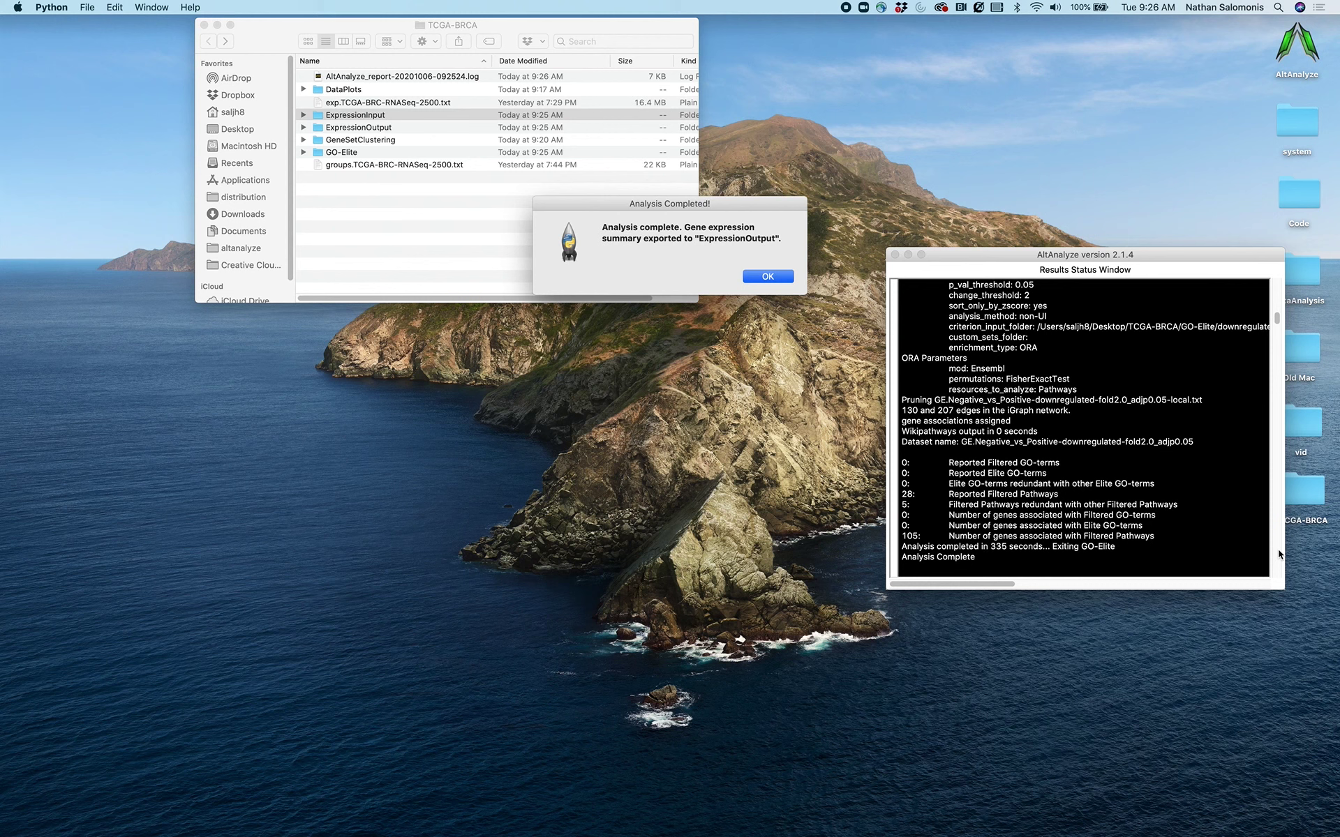
# Dismiss the analysis completion notice, close the result summary, and quit AltAnalyze.
pyautogui.click(768, 277)
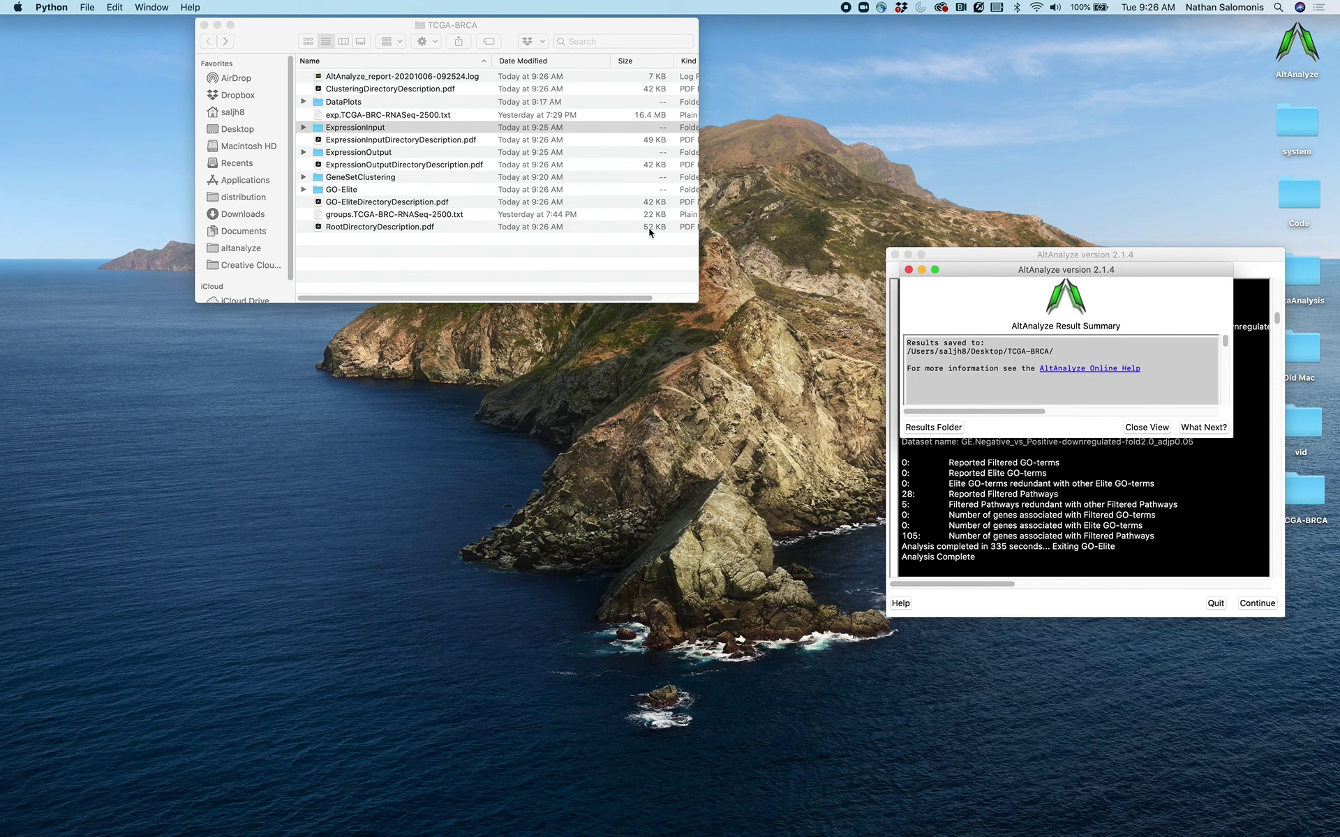
pyautogui.click(1148, 427)
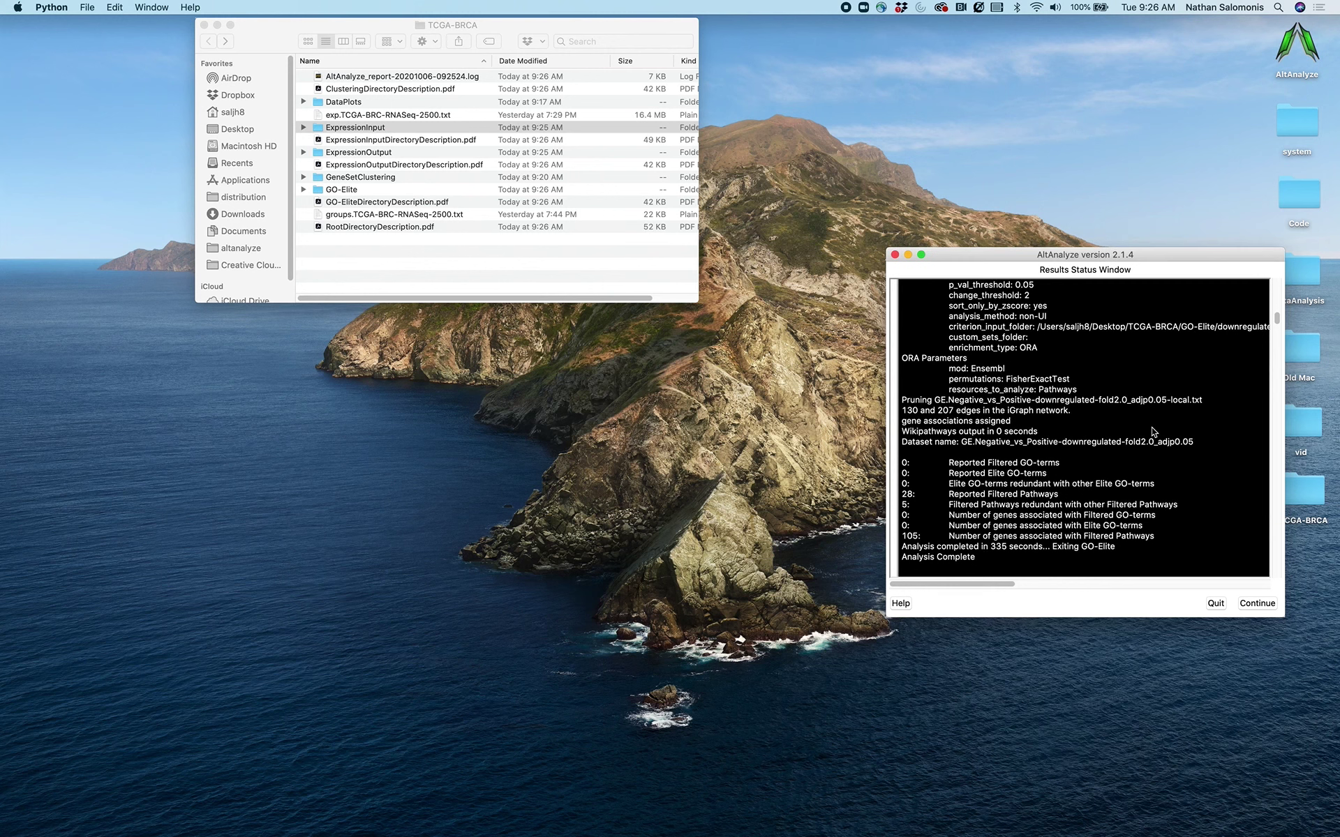
pyautogui.click(1215, 603)
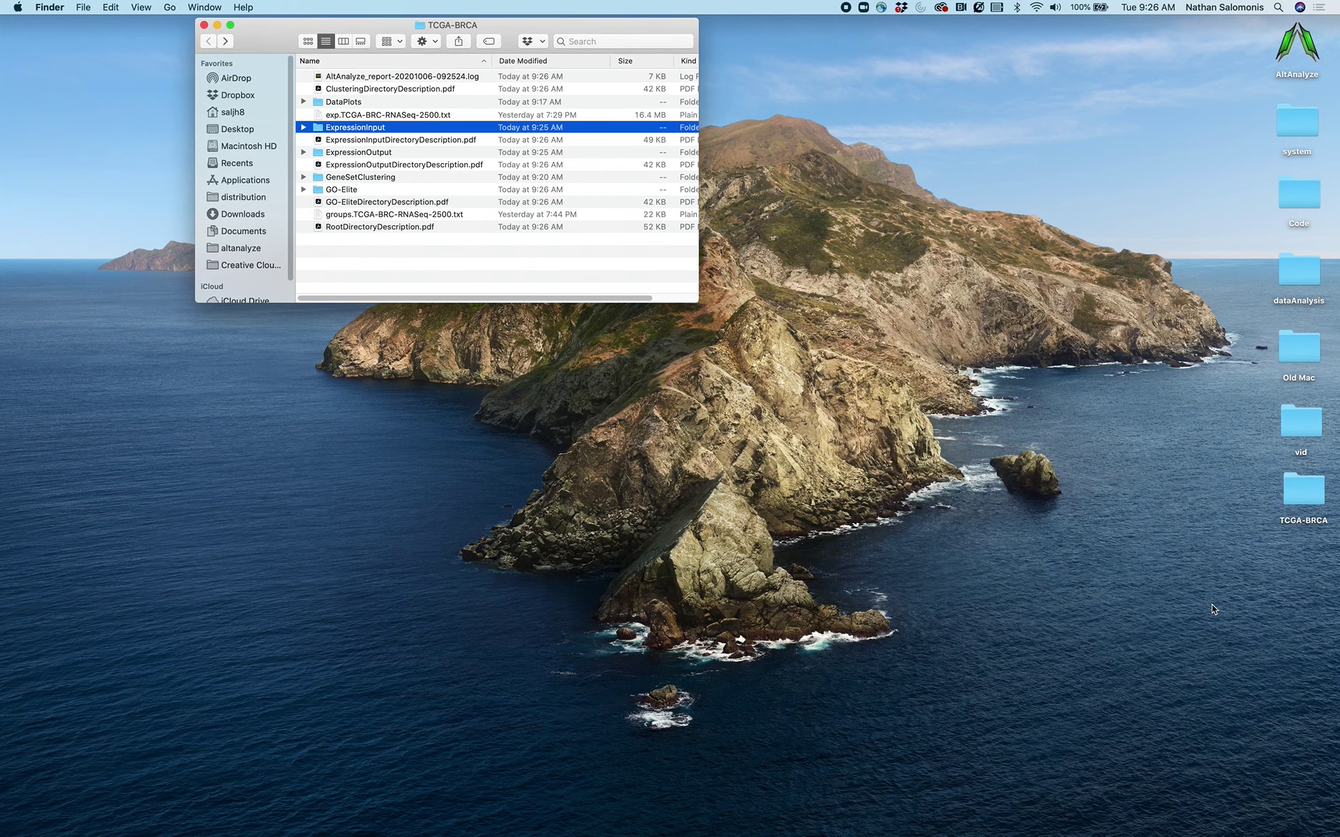
# Expand the ExpressionOutput folder in TCGA-BRCA and open DATASET-TCGA-BRC-RNASeq-2500.txt in Microsoft Excel.
pyautogui.click(432, 253)
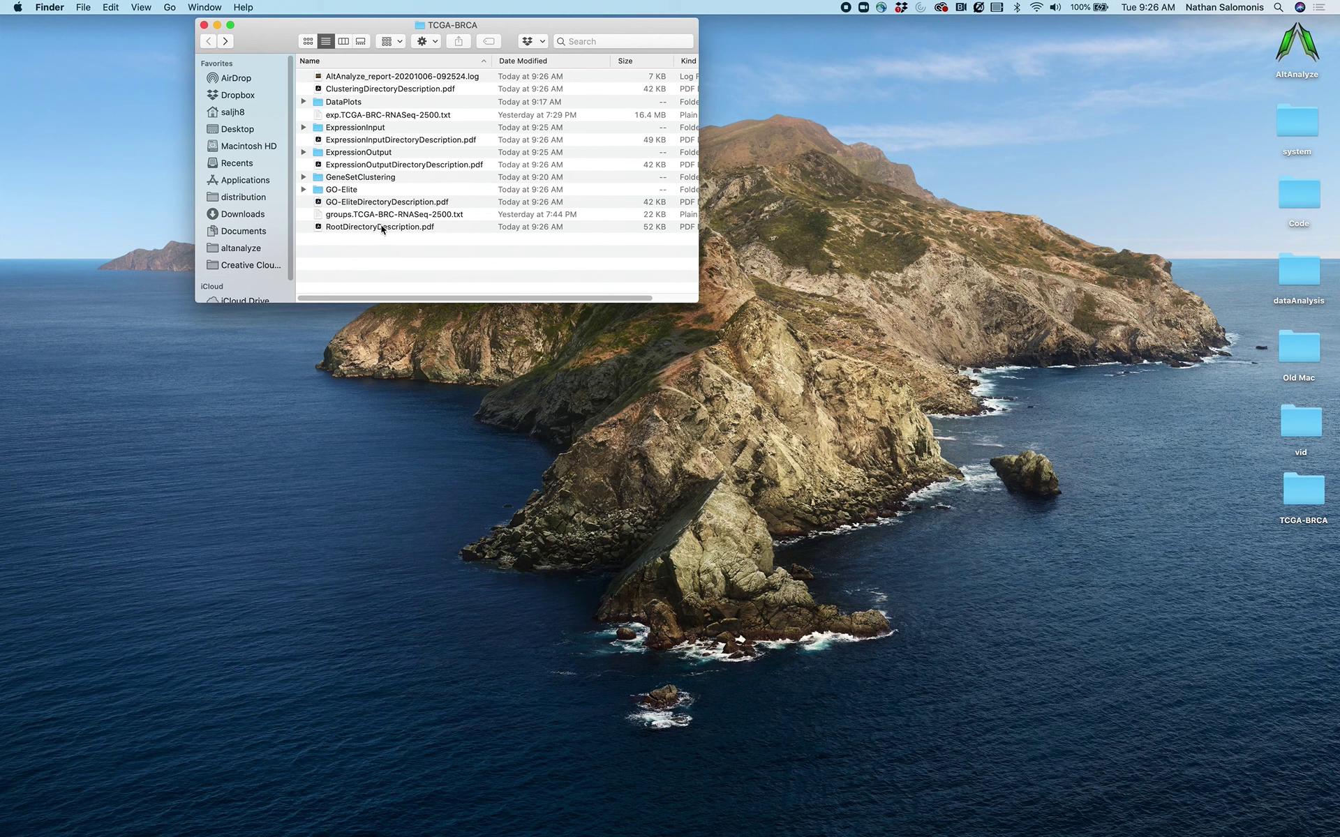
pyautogui.click(303, 153)
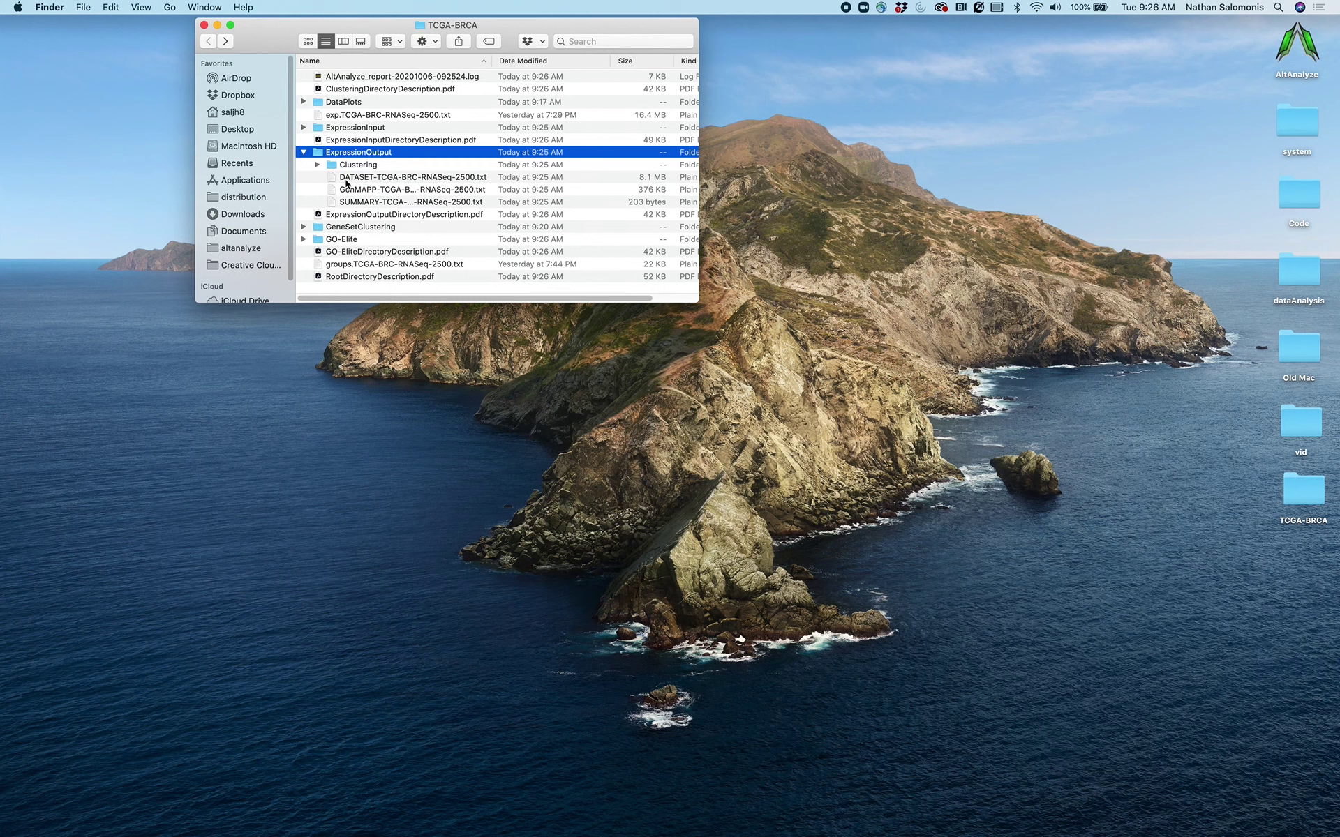
pyautogui.click(370, 179)
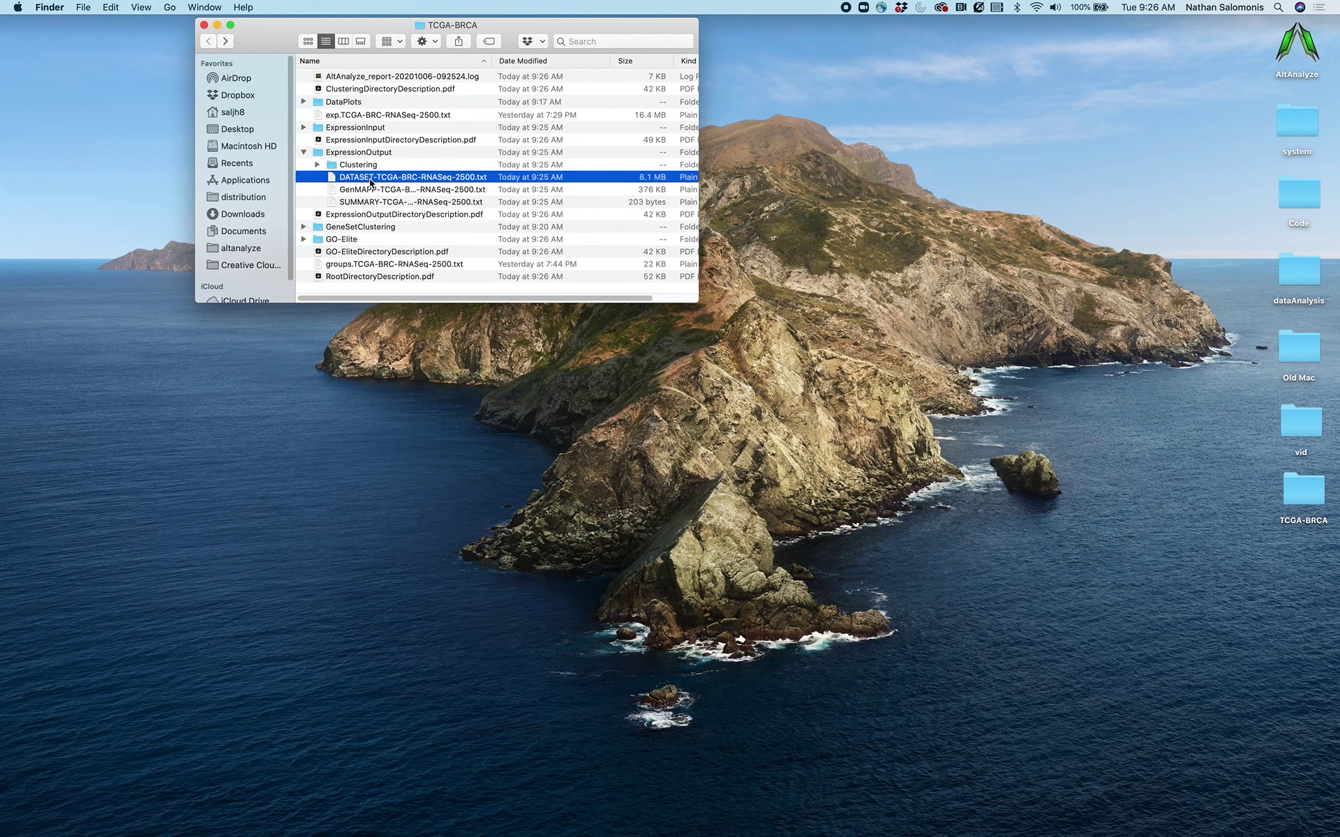
pyautogui.rightClick(371, 180)
pyautogui.moveTo(405, 198)
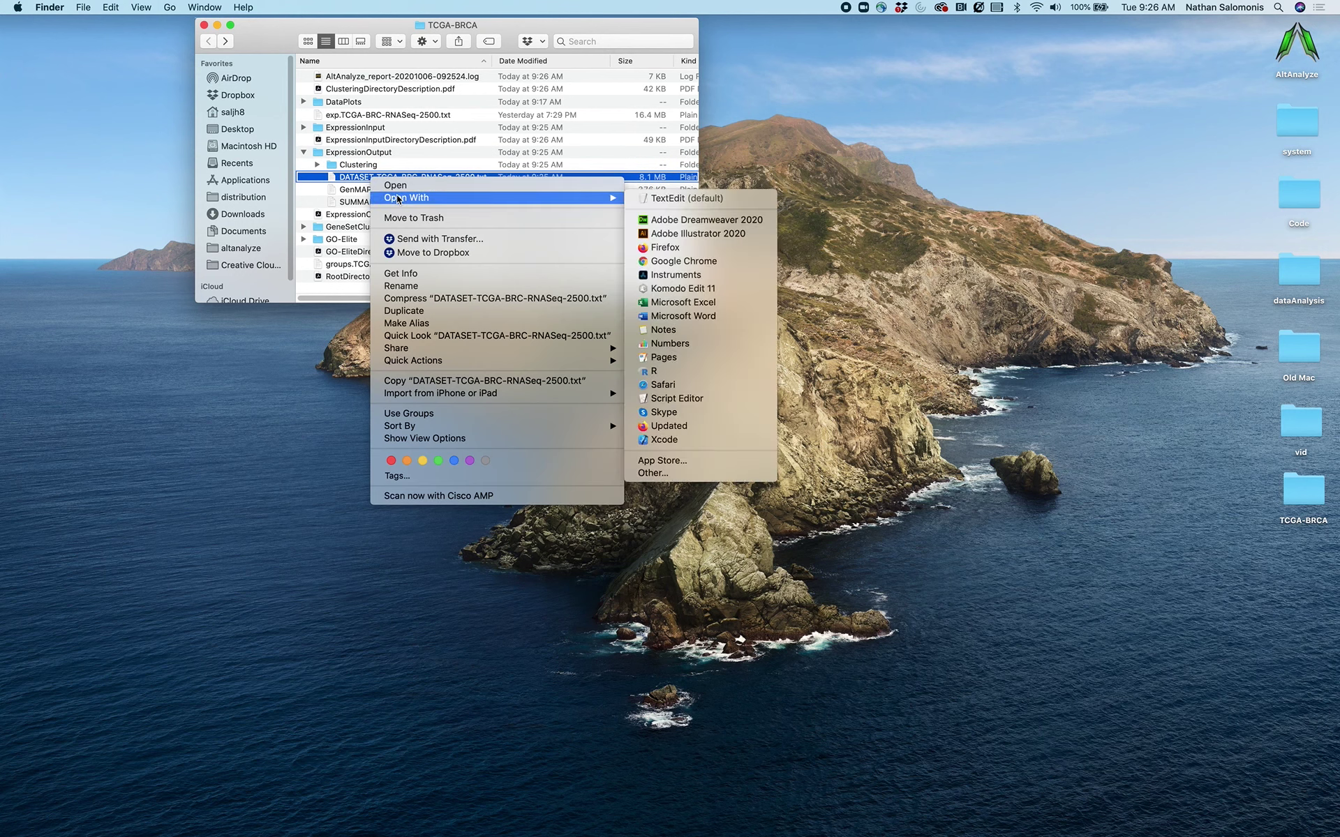
pyautogui.click(686, 302)
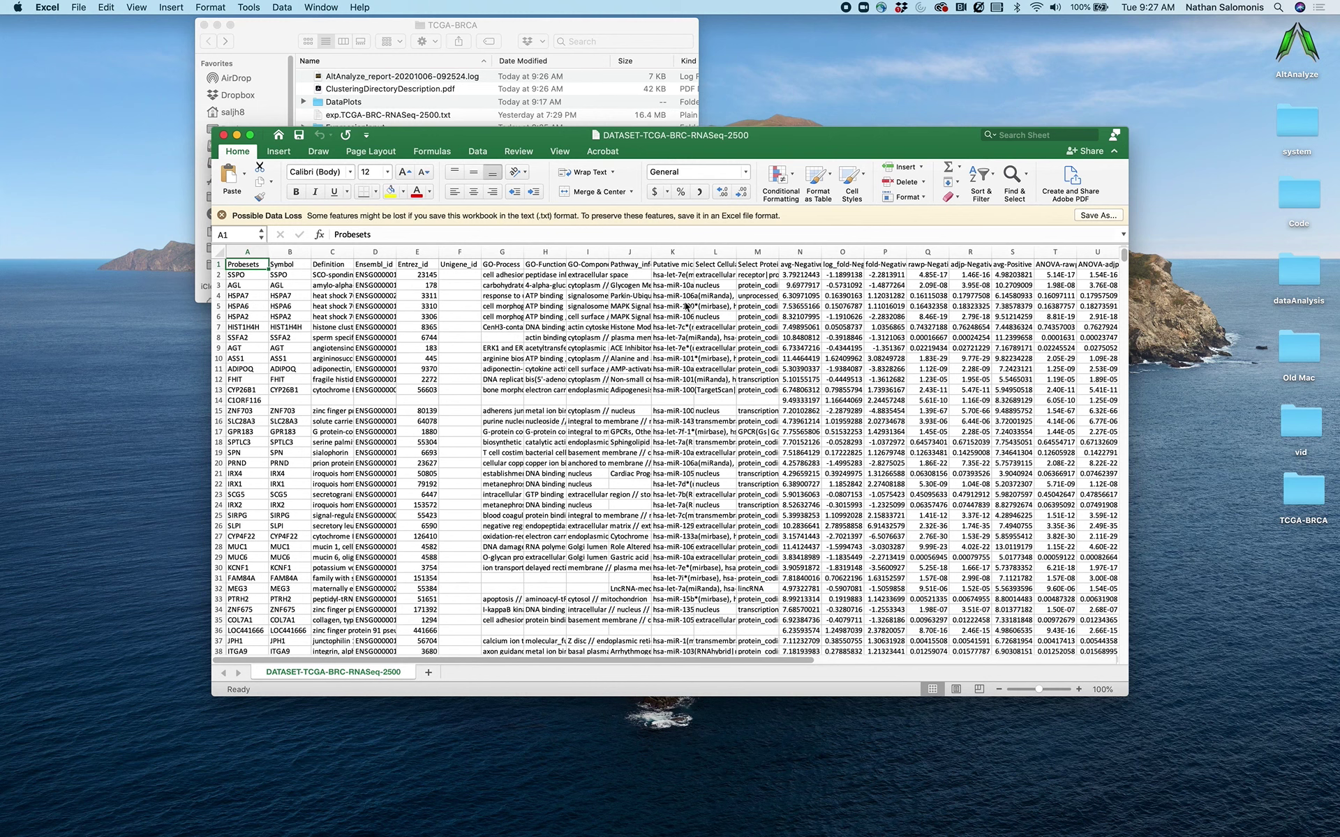
# Sort the whole sheet by Symbol from A to Z and select the date-formatted gene symbols in the first three data rows.
pyautogui.click(219, 252)
pyautogui.click(282, 7)
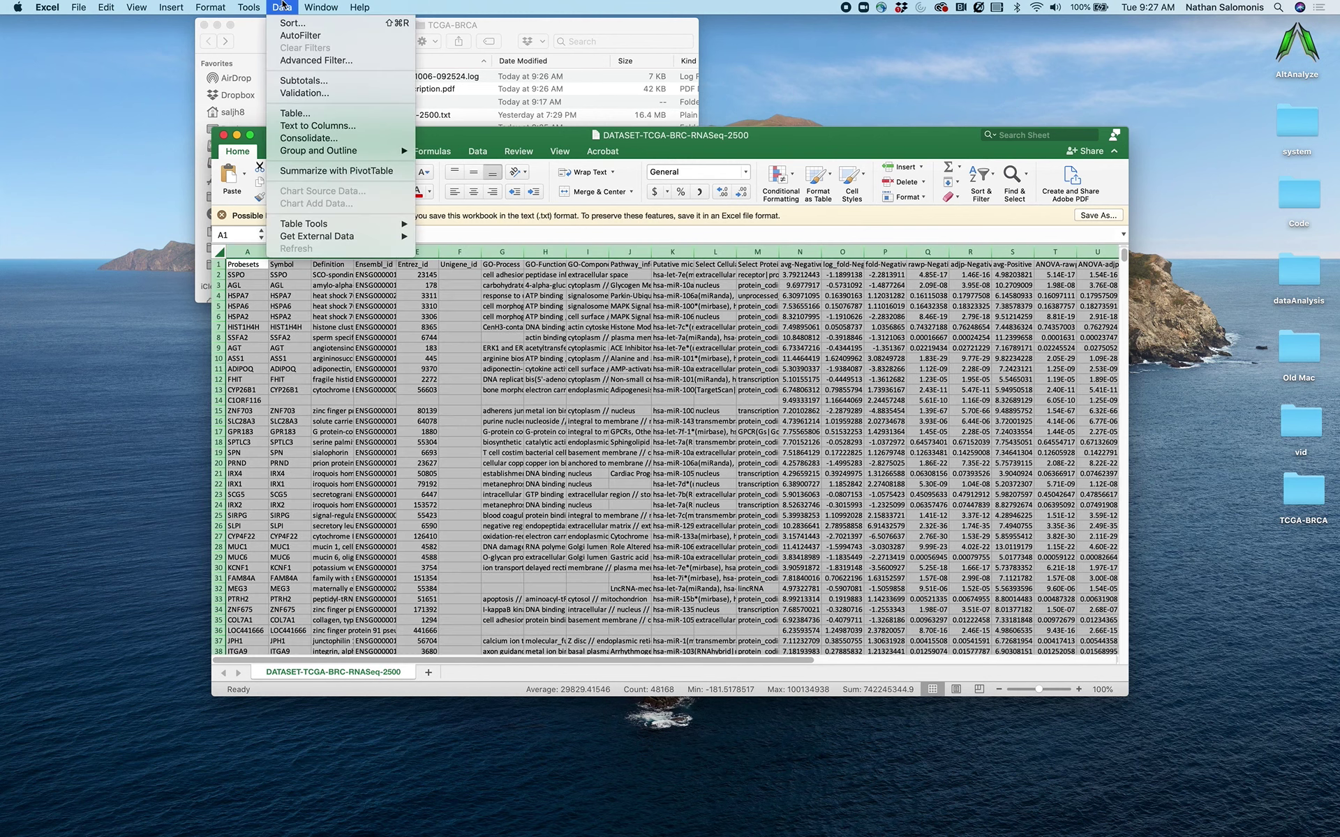
pyautogui.click(293, 23)
pyautogui.click(374, 274)
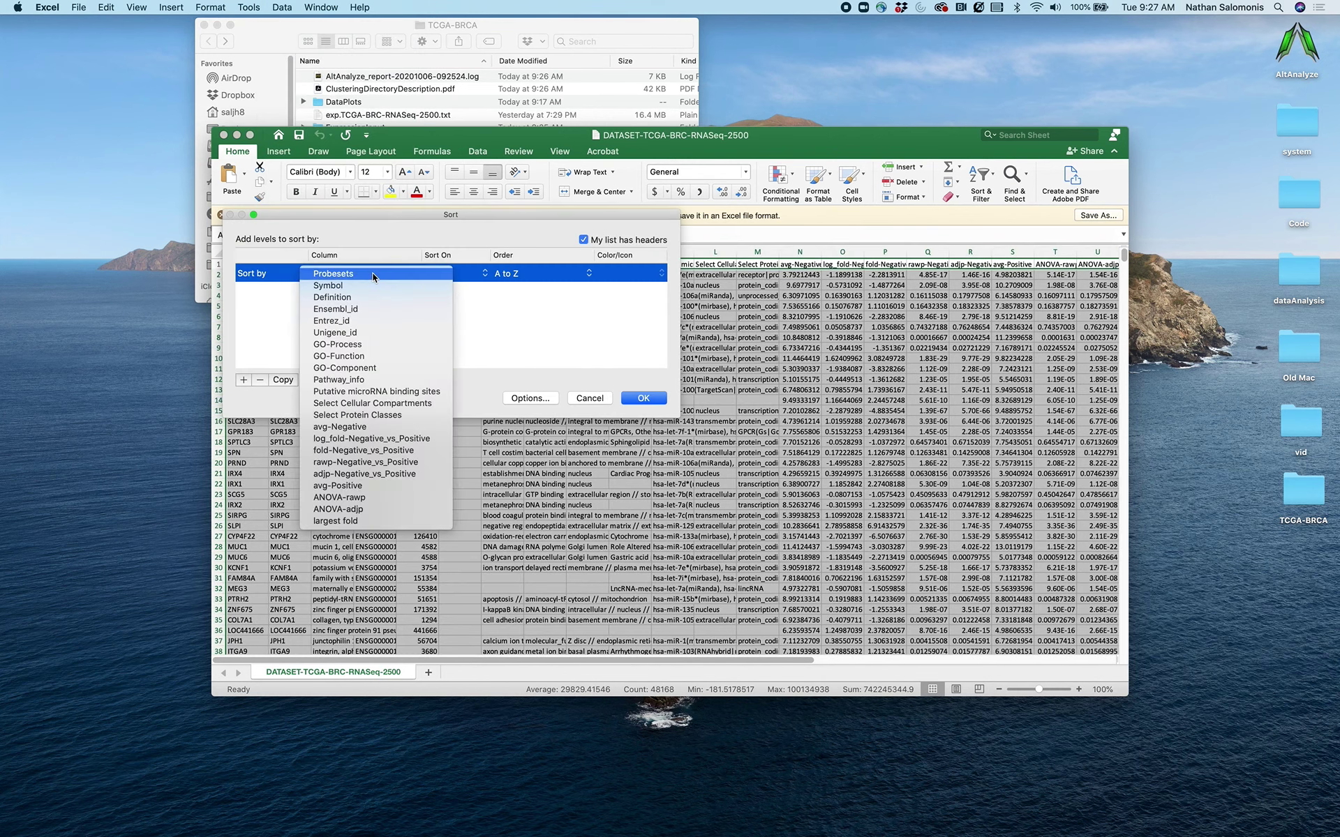
pyautogui.click(374, 277)
pyautogui.click(388, 278)
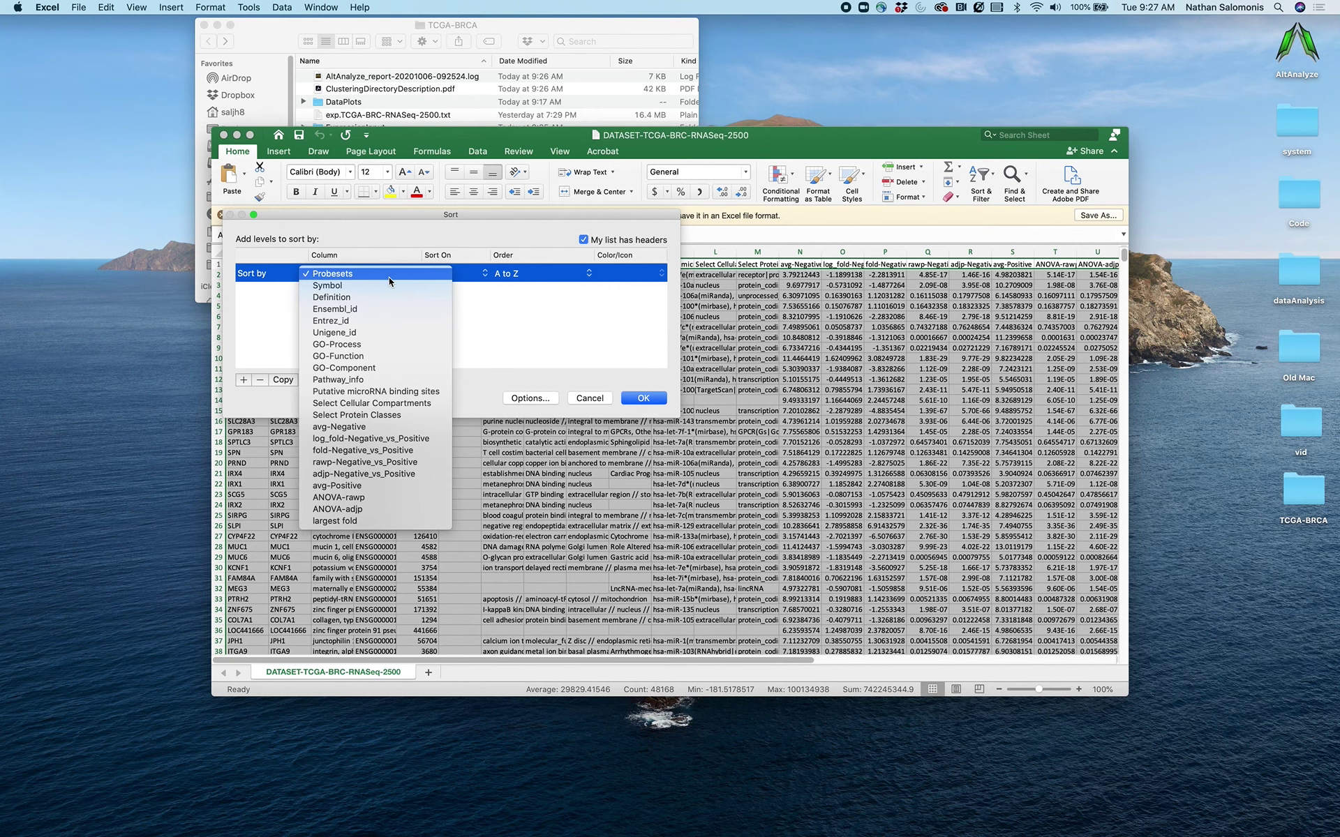
pyautogui.click(385, 285)
pyautogui.click(628, 397)
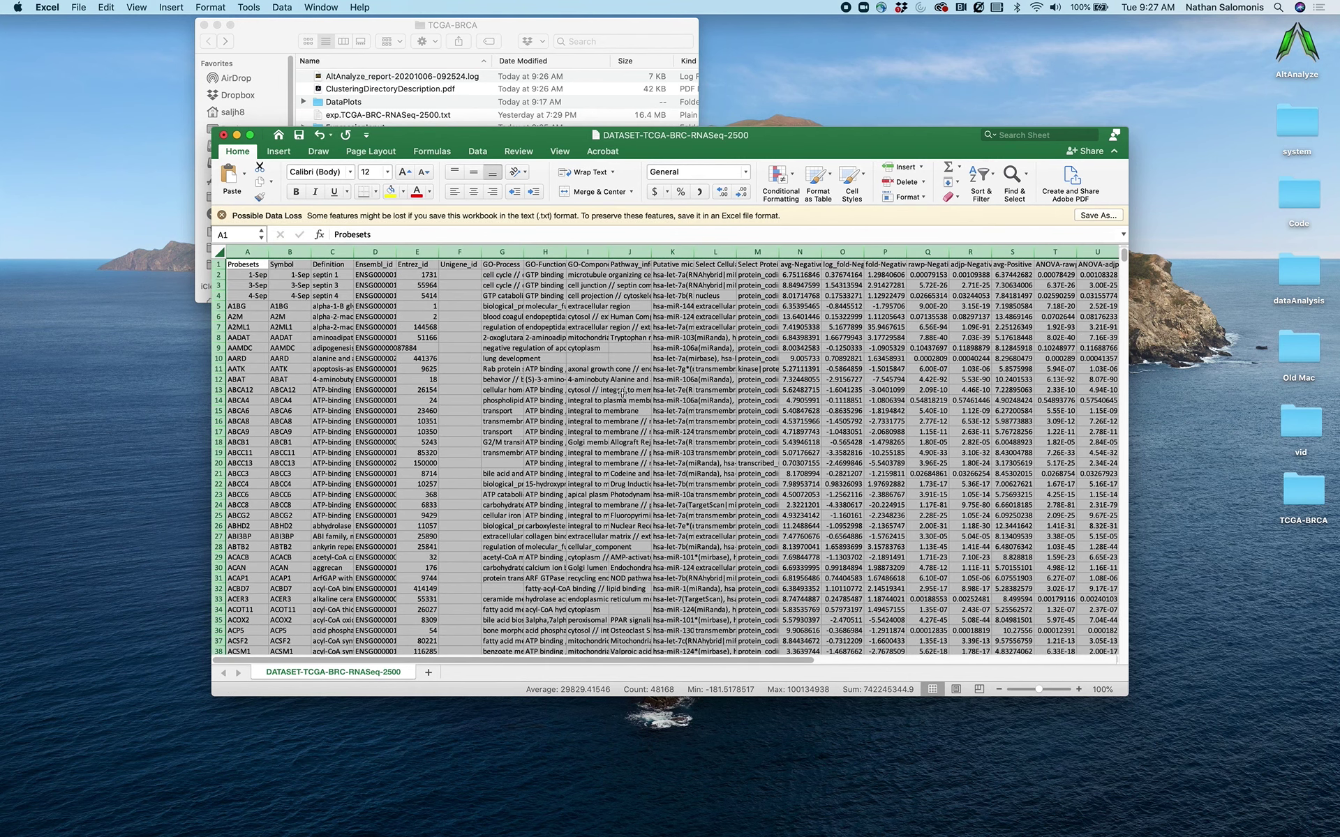
pyautogui.moveTo(283, 295); pyautogui.dragTo(286, 275)
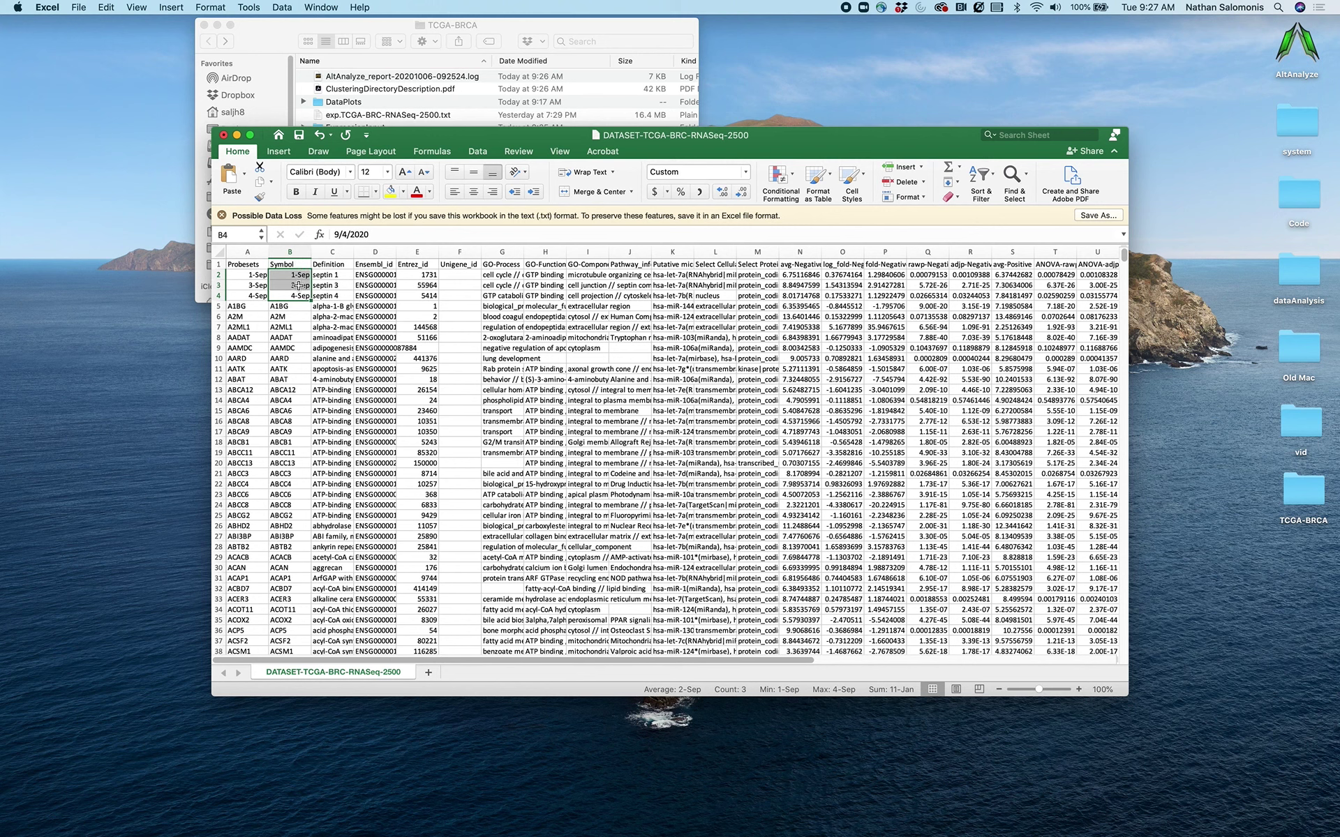
# Sort the whole sheet by the adjp-Negative_vs_Positive column.
pyautogui.click(219, 252)
pyautogui.click(279, 7)
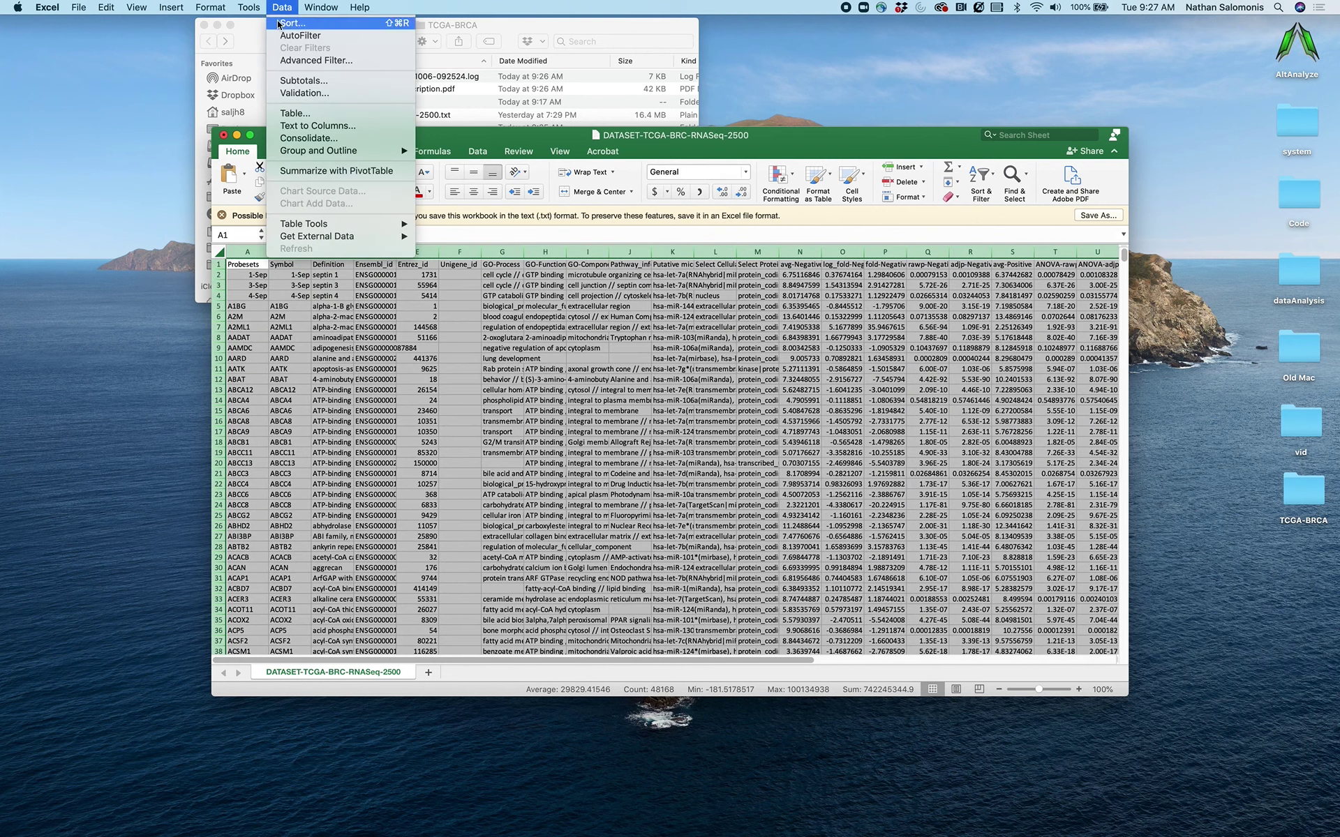
pyautogui.click(279, 24)
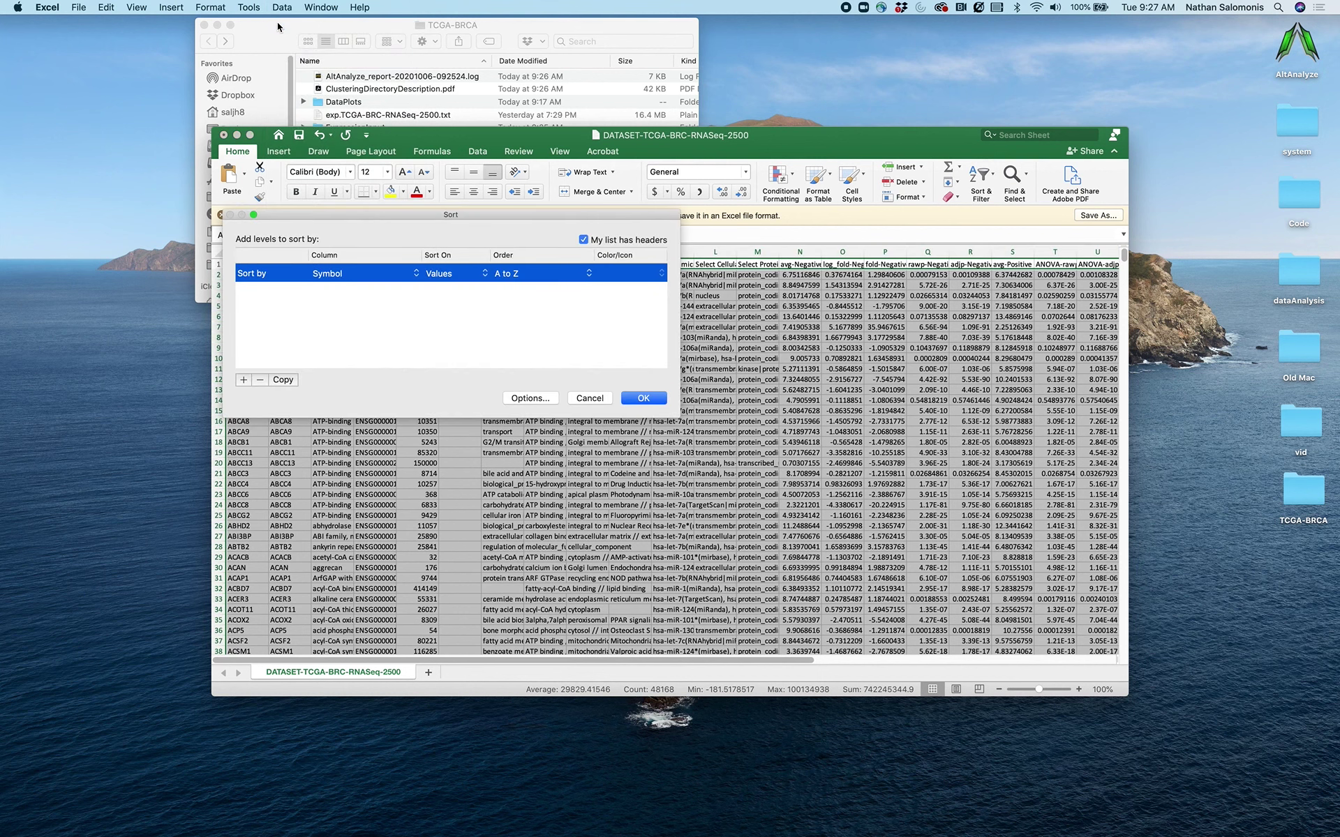
pyautogui.click(387, 276)
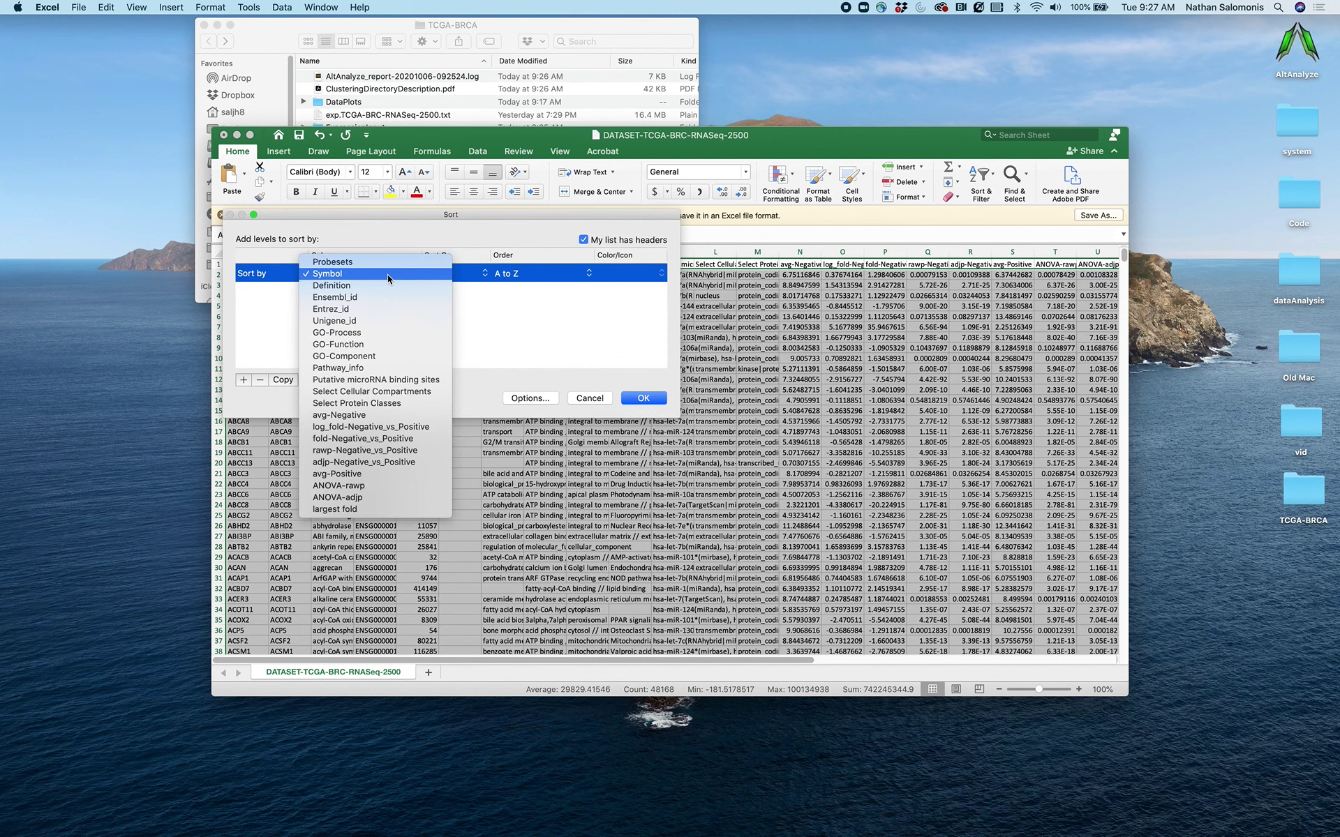
pyautogui.click(387, 466)
pyautogui.click(656, 401)
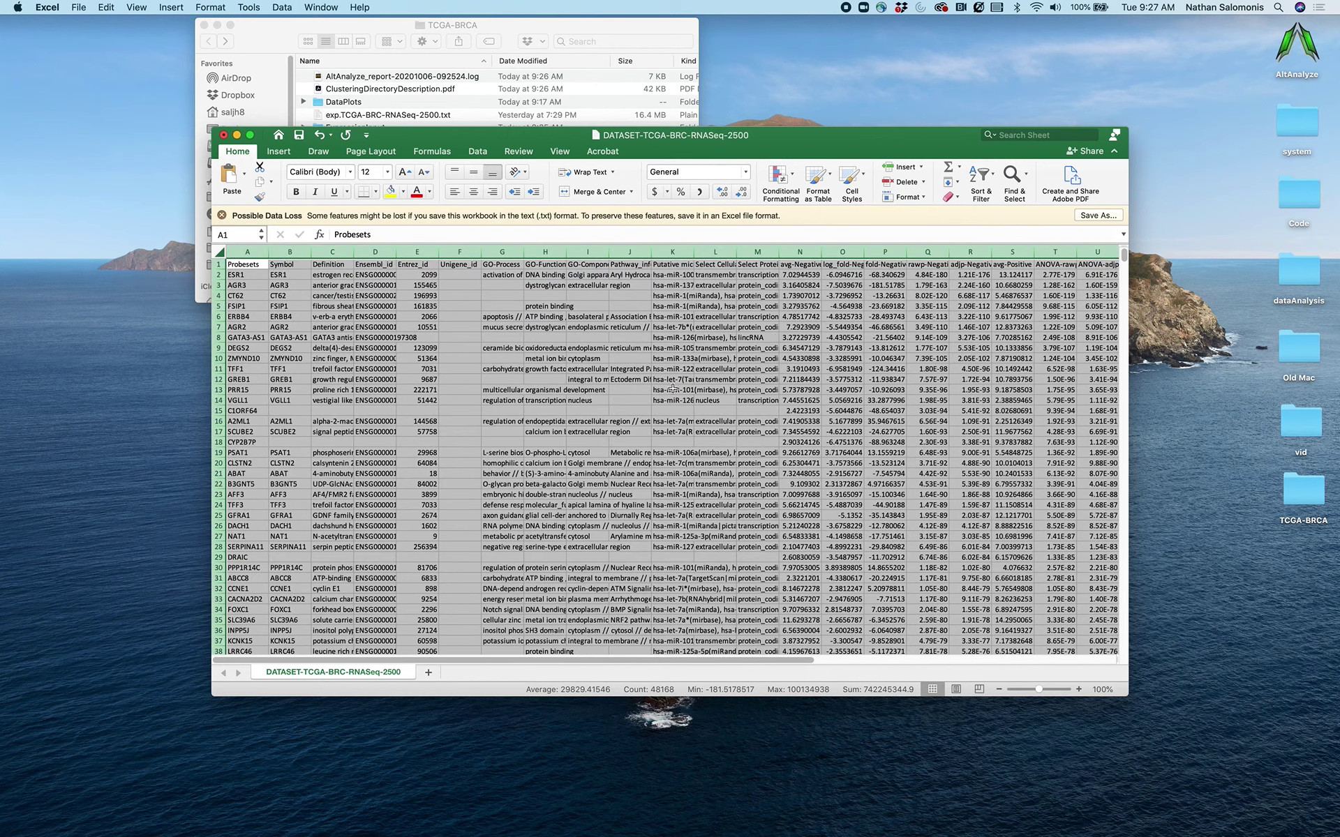
# Move and enlarge the workbook window to show more of the table, and zoom the sheet to 175%.
pyautogui.click(808, 297)
pyautogui.hscroll(1, 809, 298)
pyautogui.hscroll(3, 809, 299)
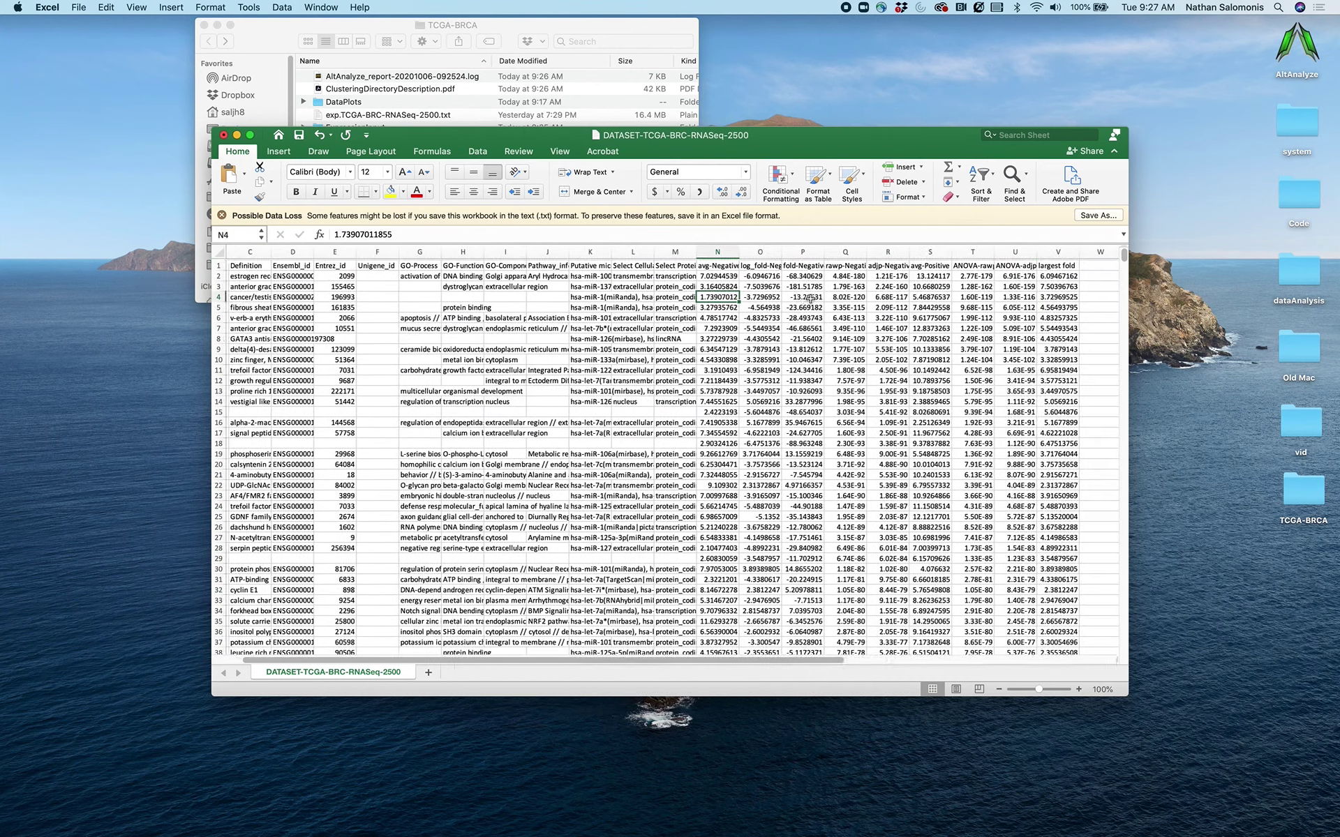
pyautogui.hscroll(-1, 810, 299)
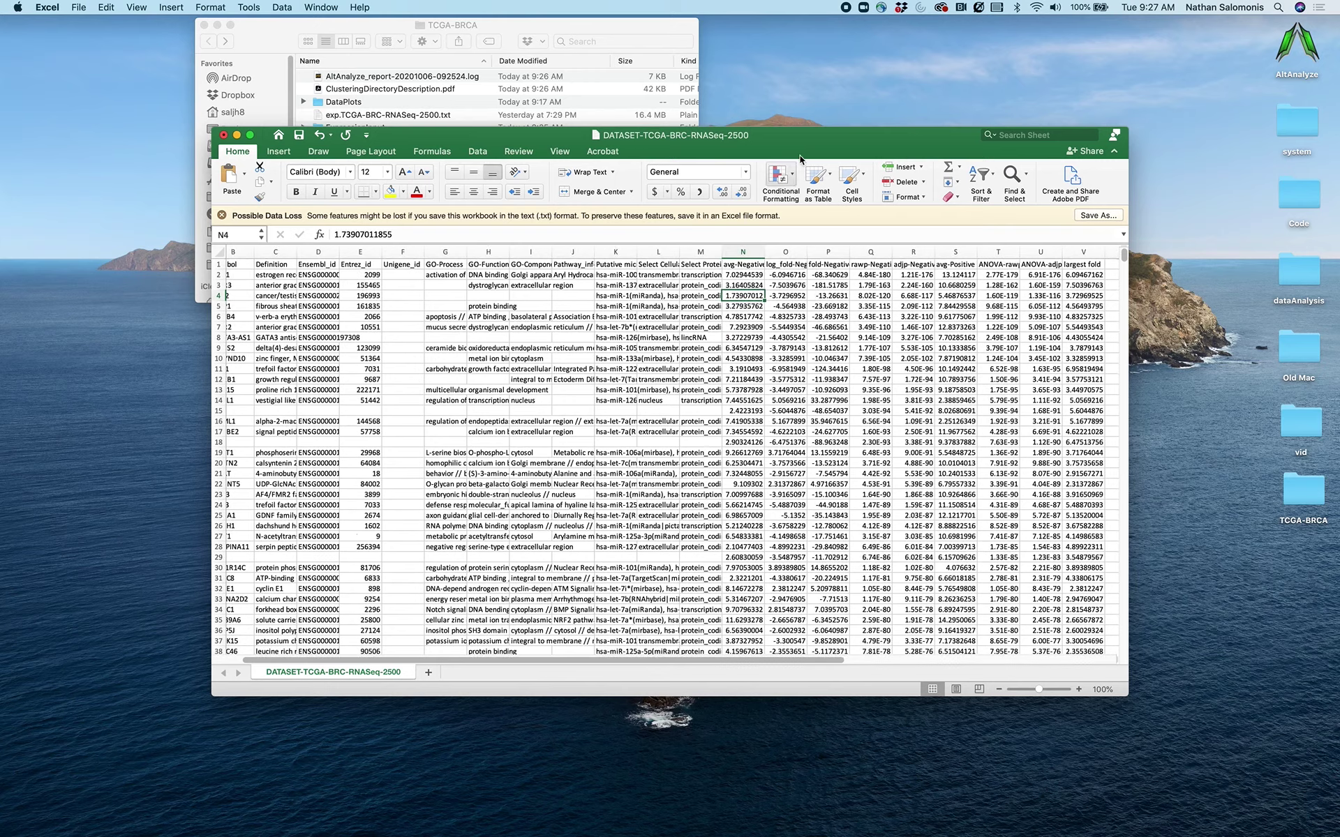
pyautogui.moveTo(808, 143); pyautogui.dragTo(617, 49)
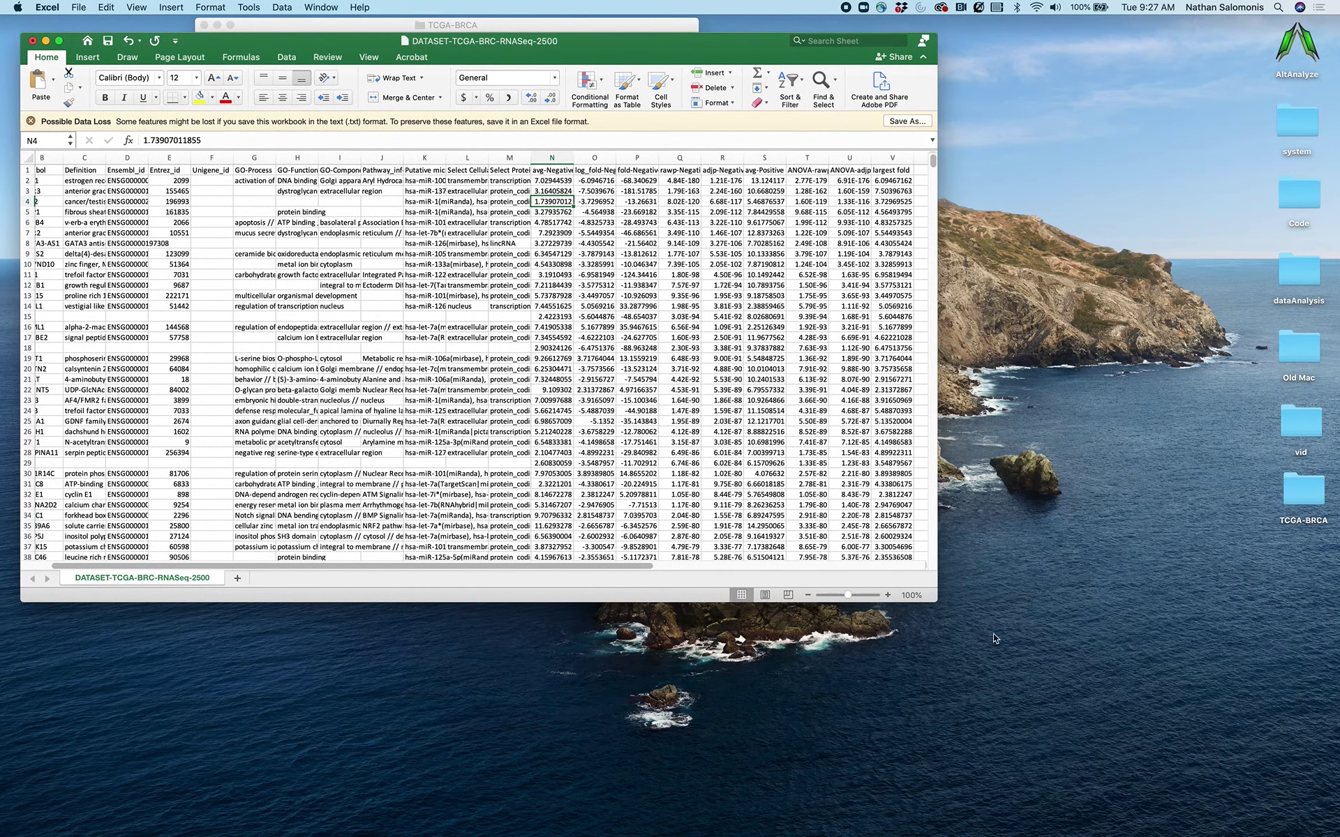
pyautogui.moveTo(930, 594); pyautogui.dragTo(1224, 774)
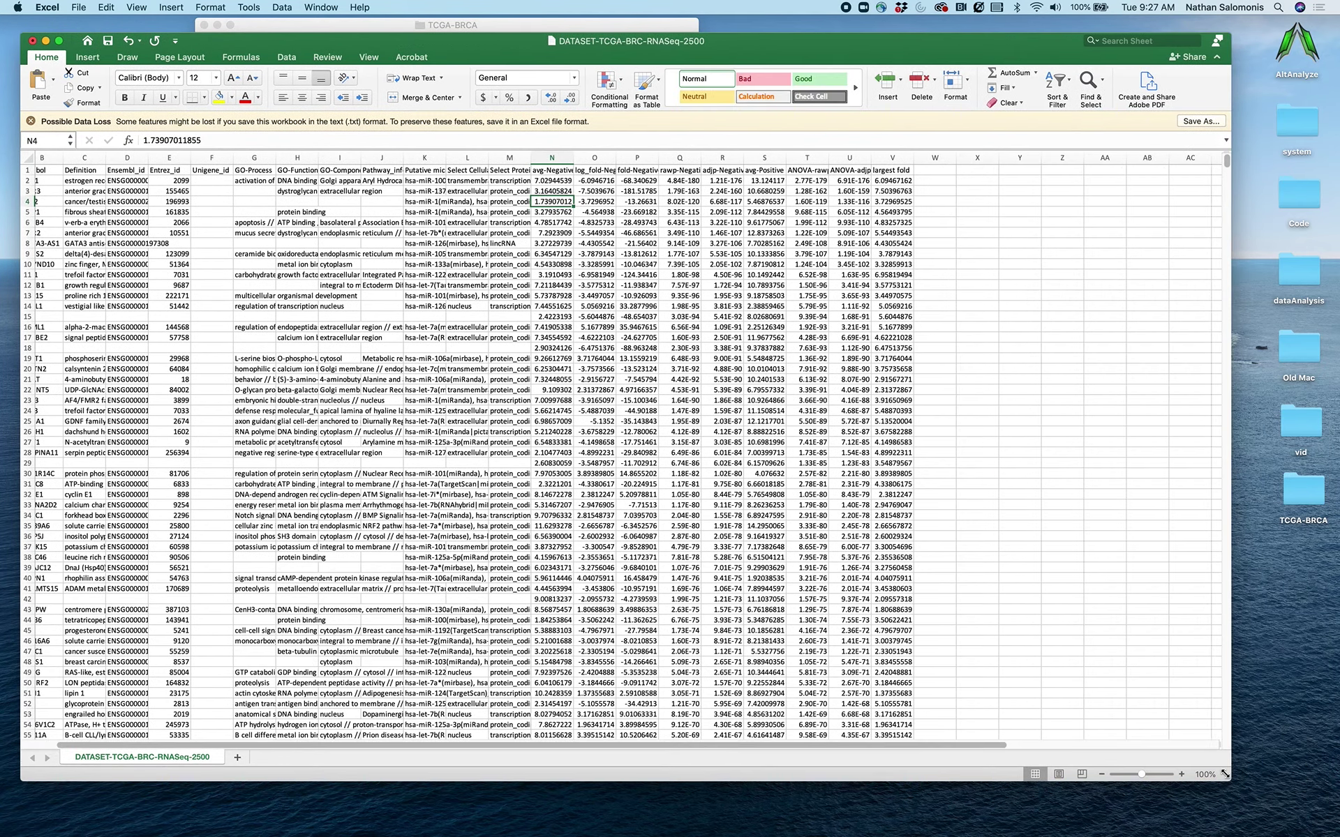
pyautogui.click(1148, 776)
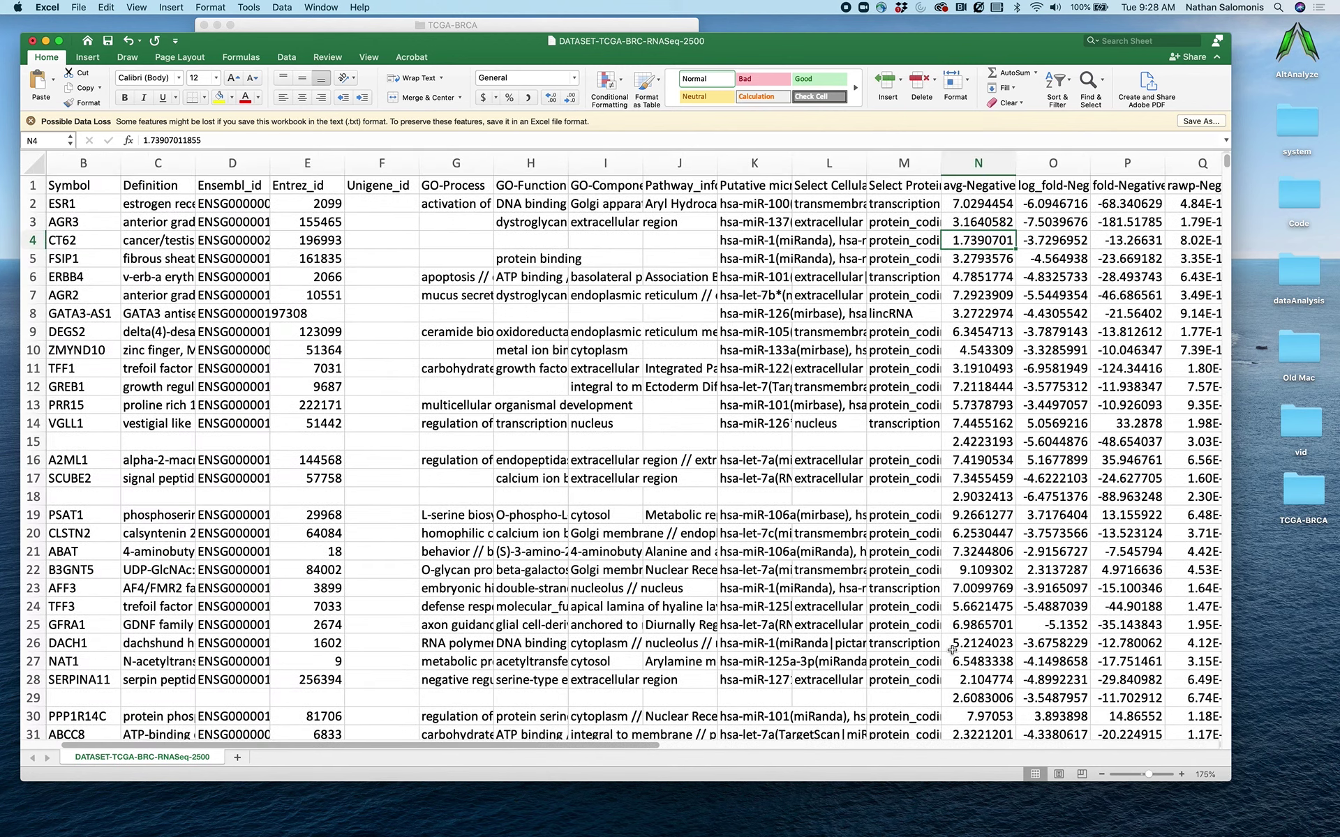
# Highlight the entire adjp-Negative_vs_Positive column in yellow.
pyautogui.hscroll(5, 951, 650)
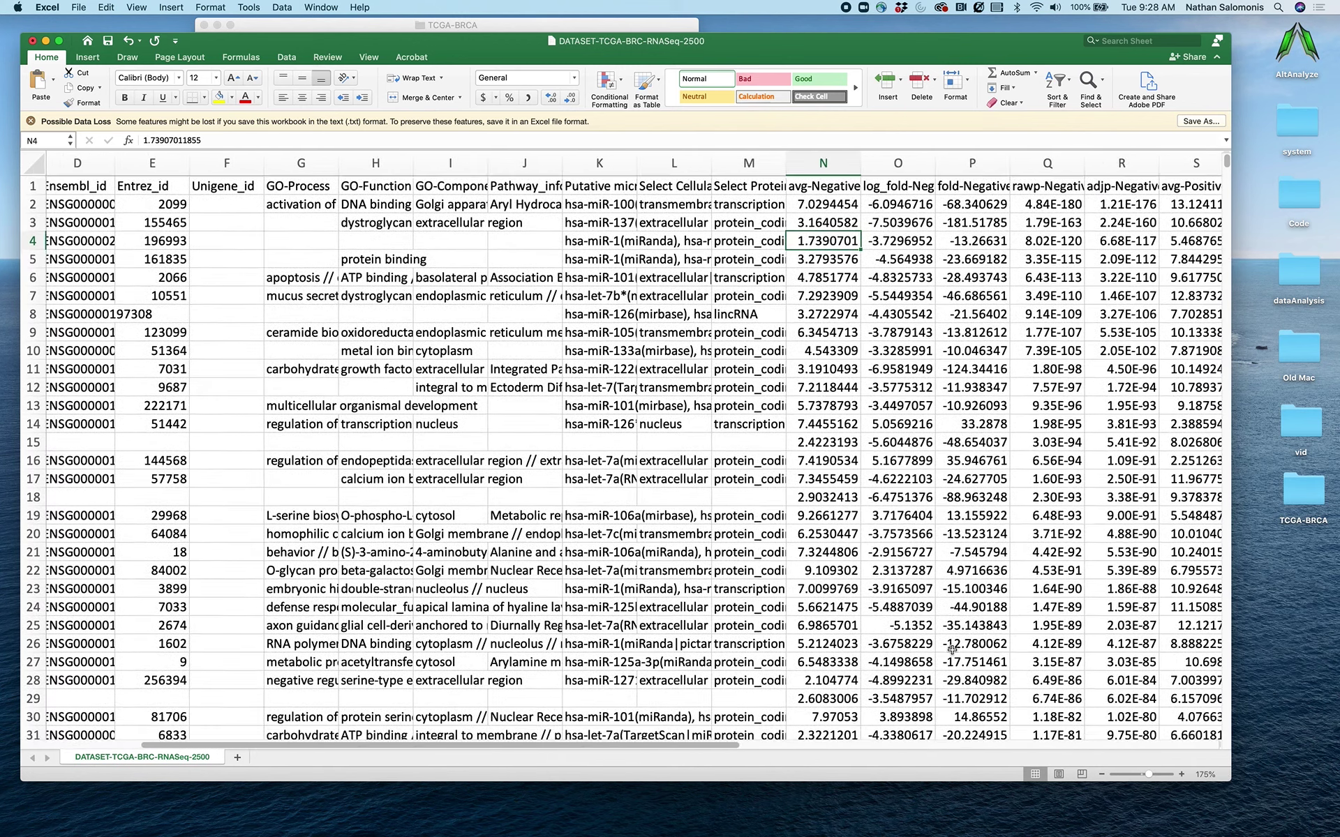
pyautogui.hscroll(3, 951, 650)
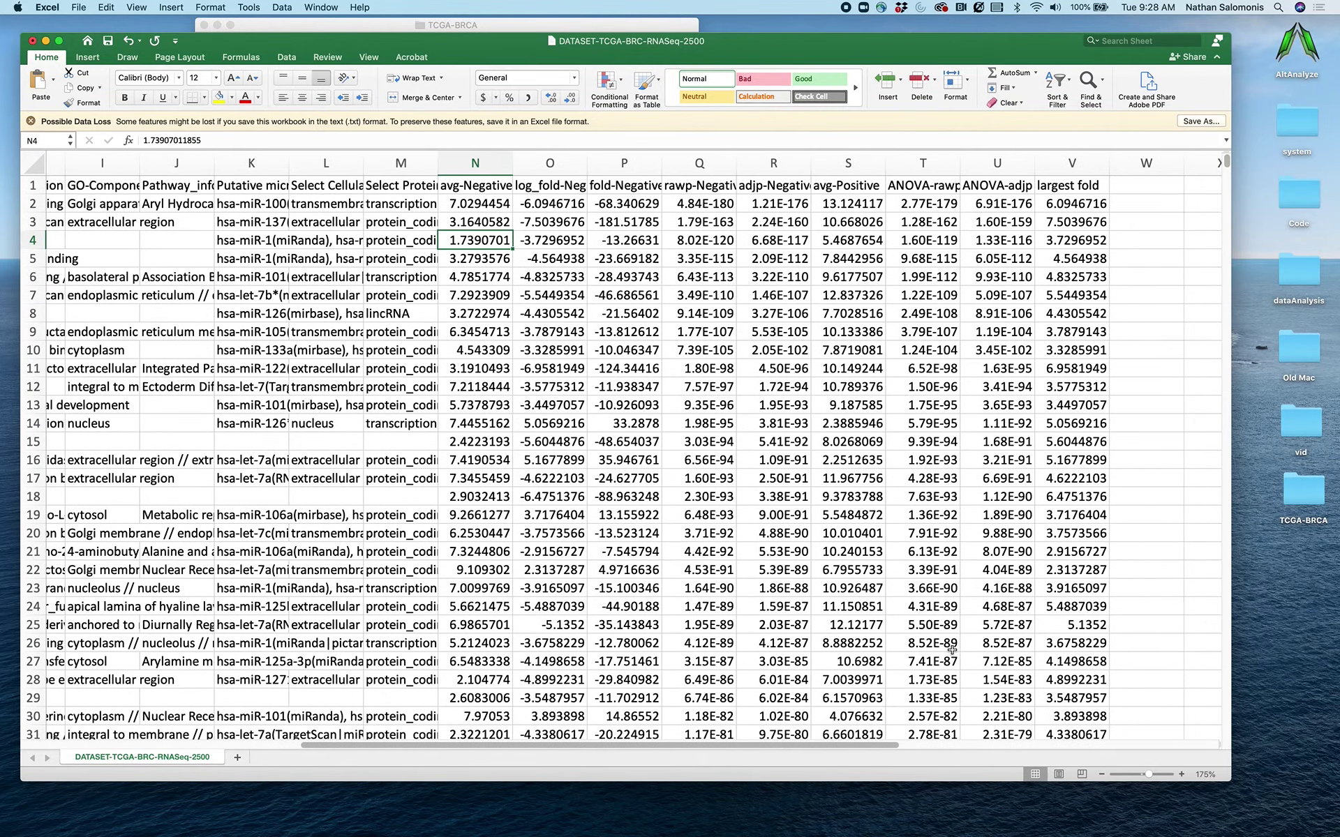
pyautogui.click(773, 163)
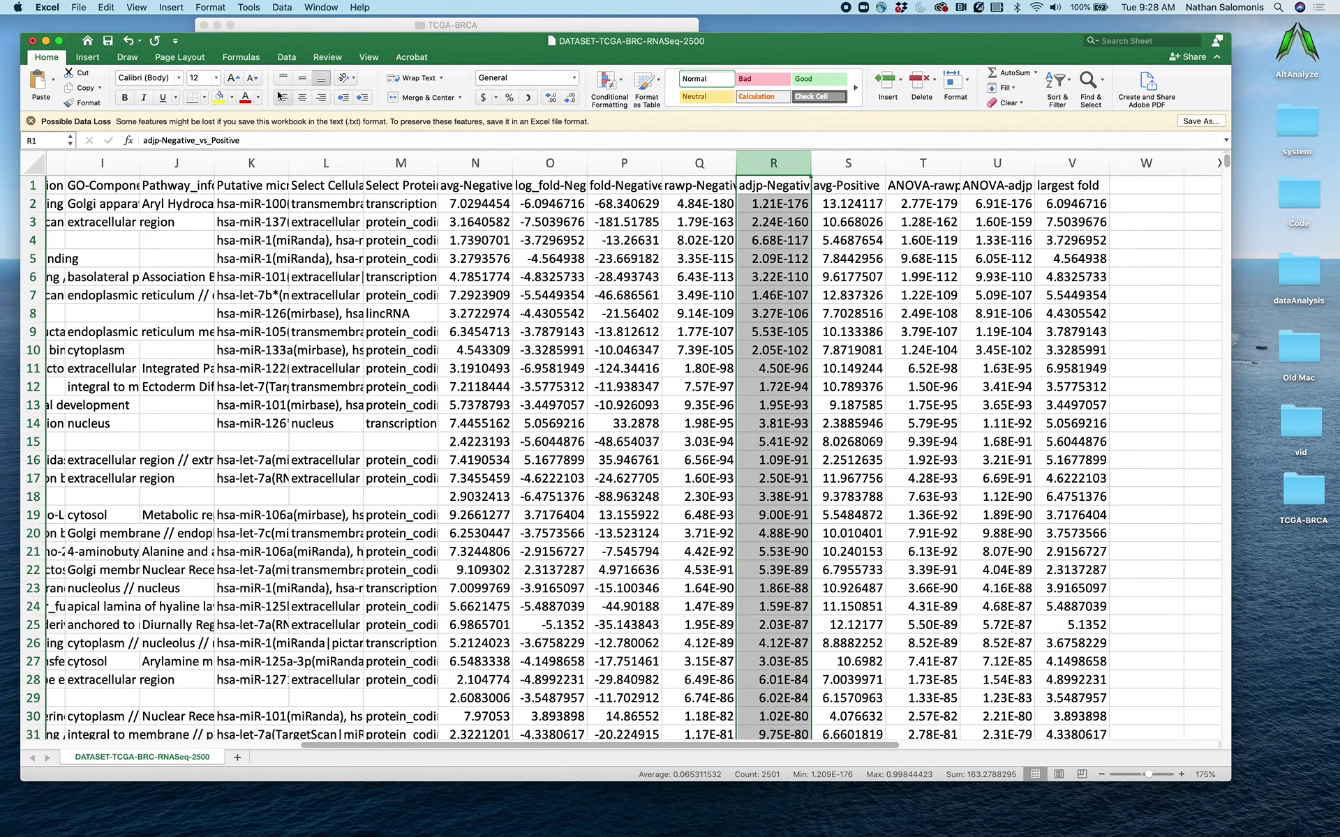
pyautogui.click(220, 97)
pyautogui.click(796, 206)
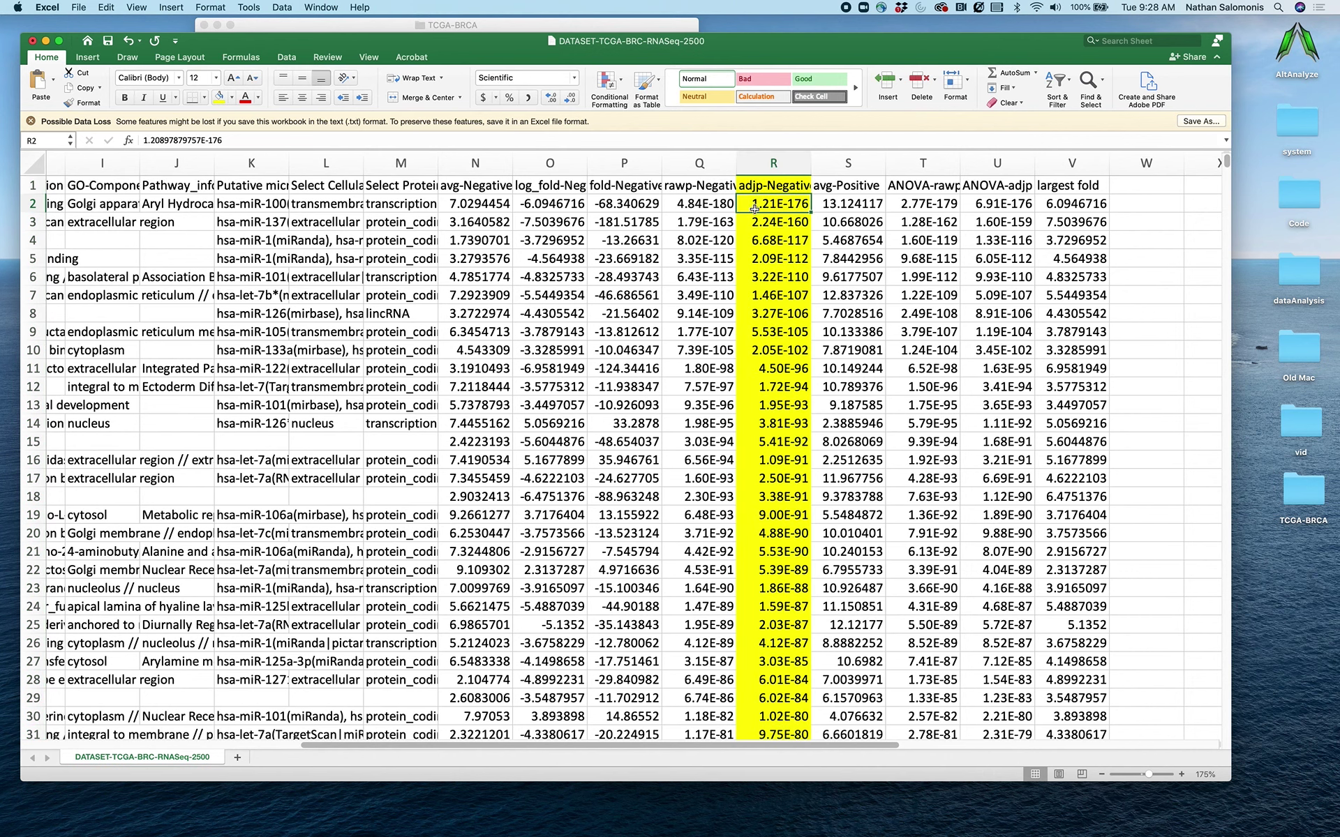
# Check the Negative versus Positive fold value in the first data row and the gene symbol it belongs to.
pyautogui.click(624, 203)
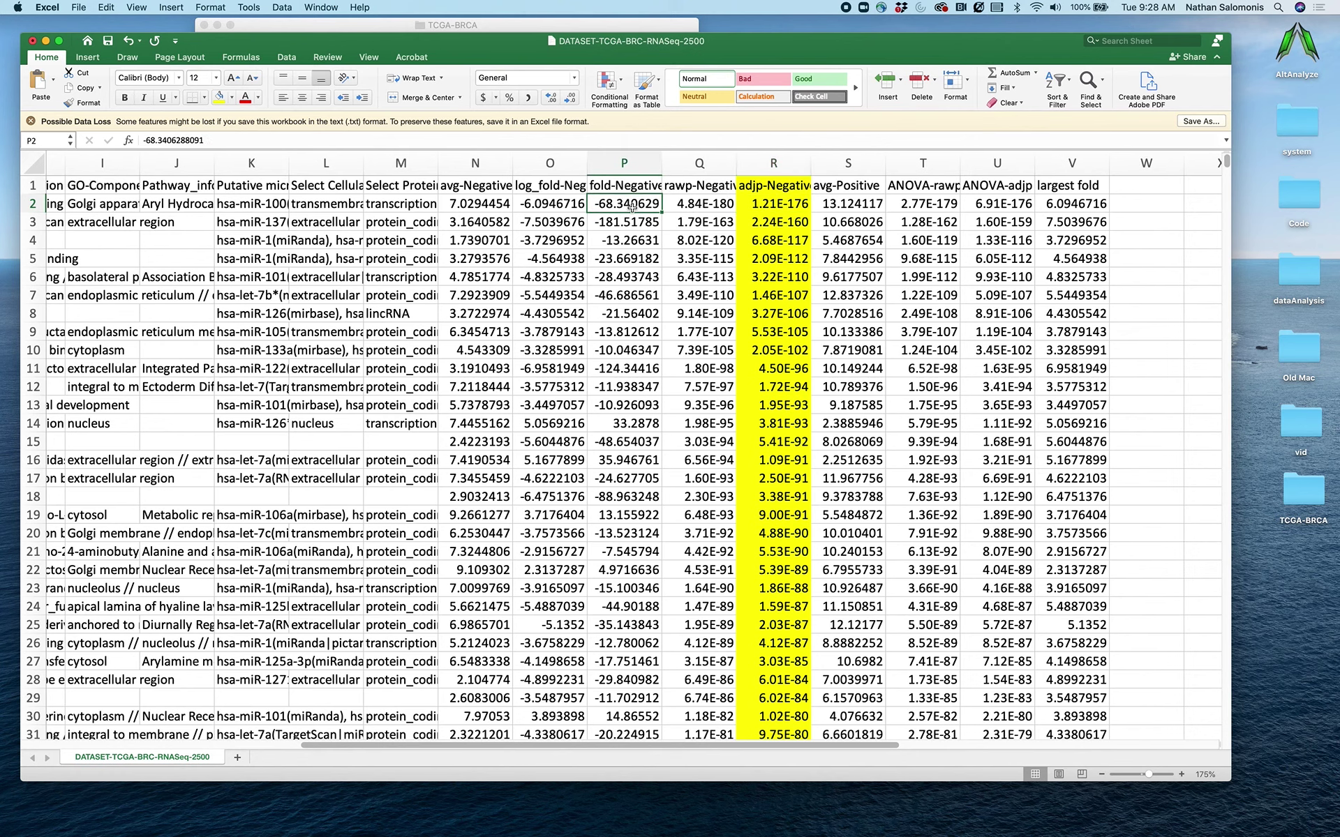
pyautogui.hscroll(-1, 632, 207)
pyautogui.hscroll(-2, 632, 208)
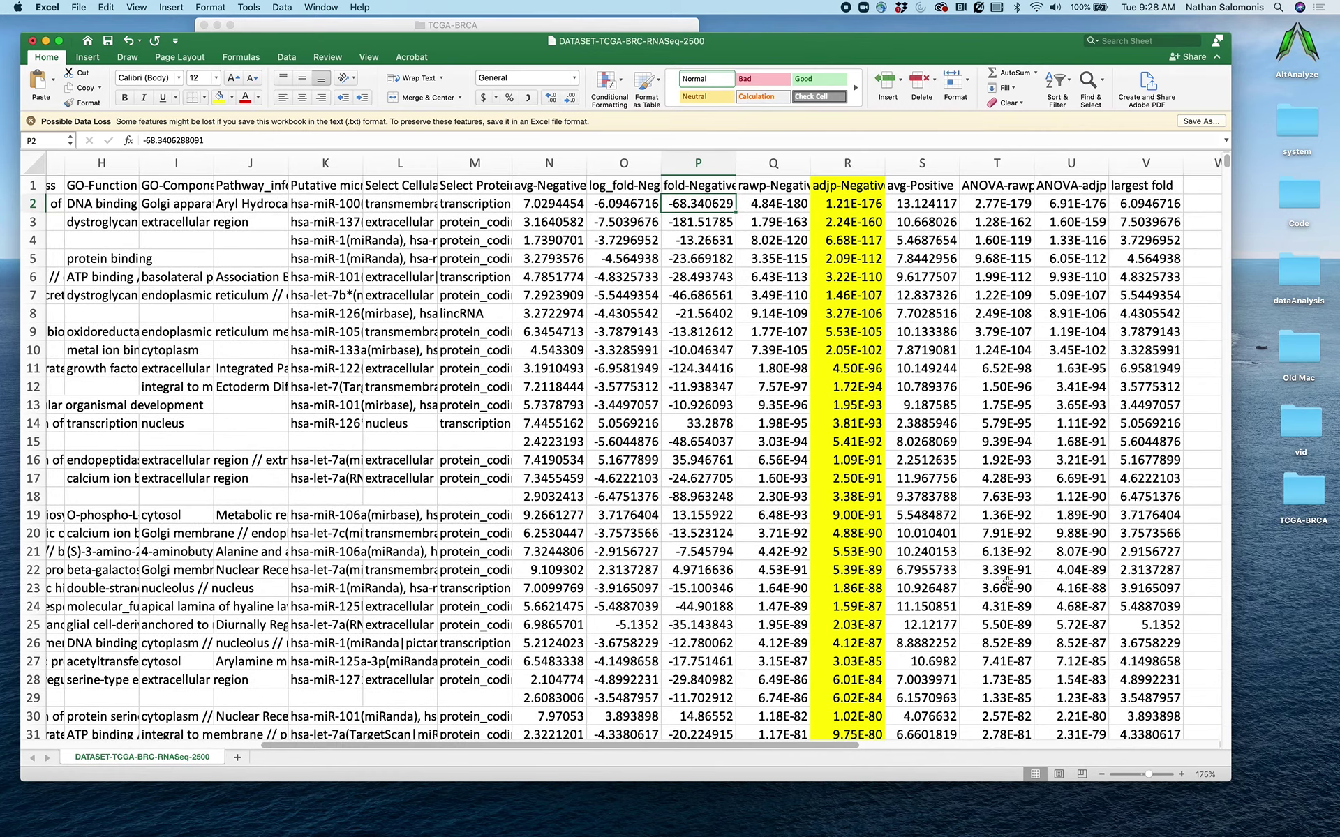
pyautogui.hscroll(-4, 601, 705)
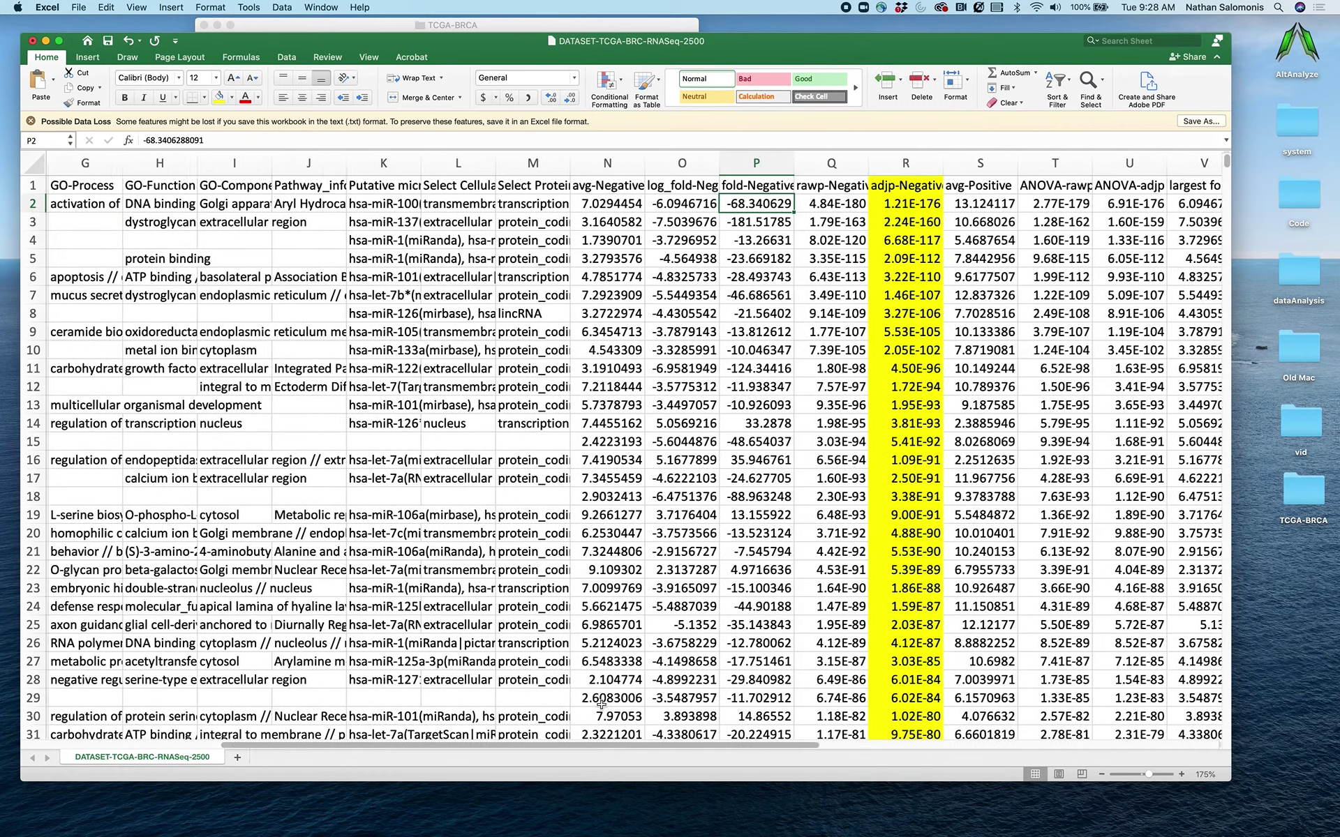
pyautogui.hscroll(-4, 601, 705)
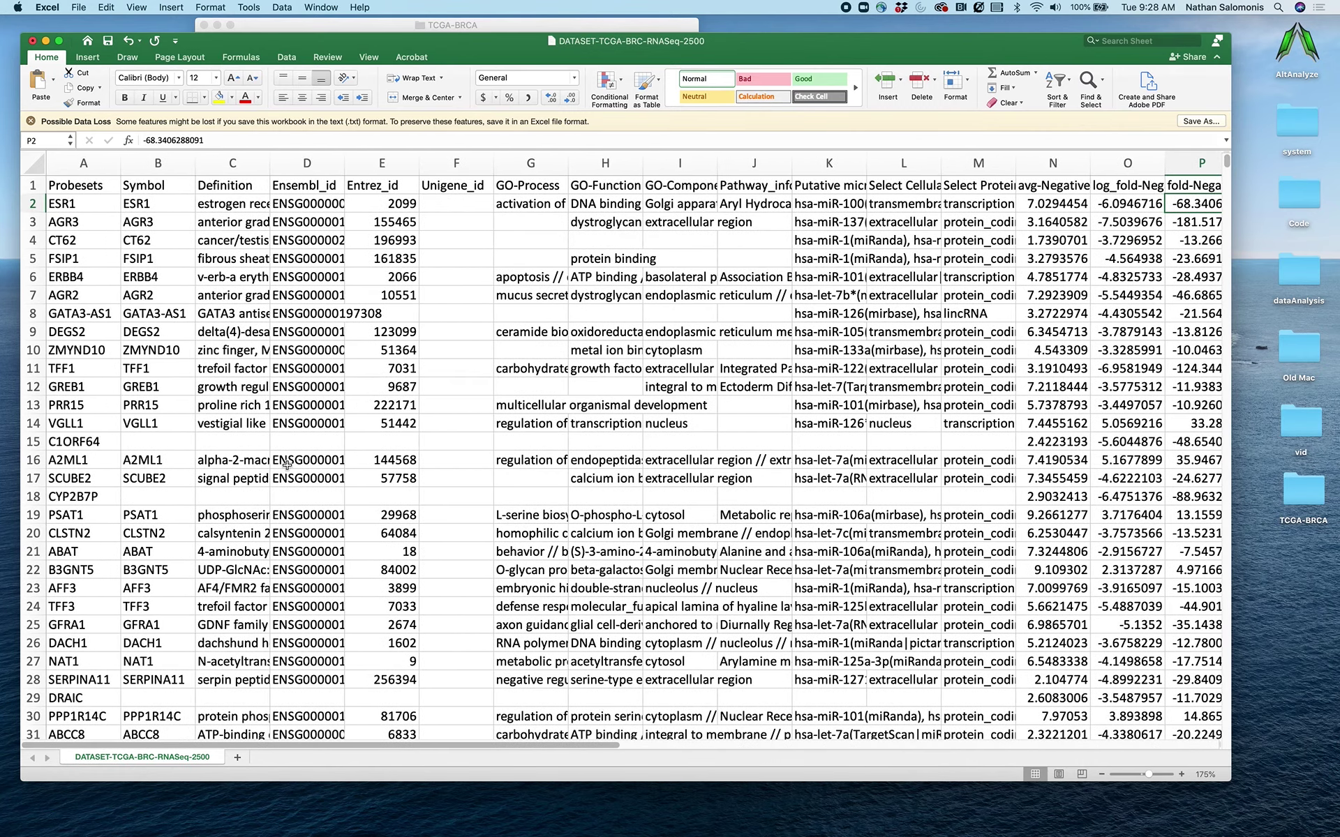
pyautogui.click(157, 207)
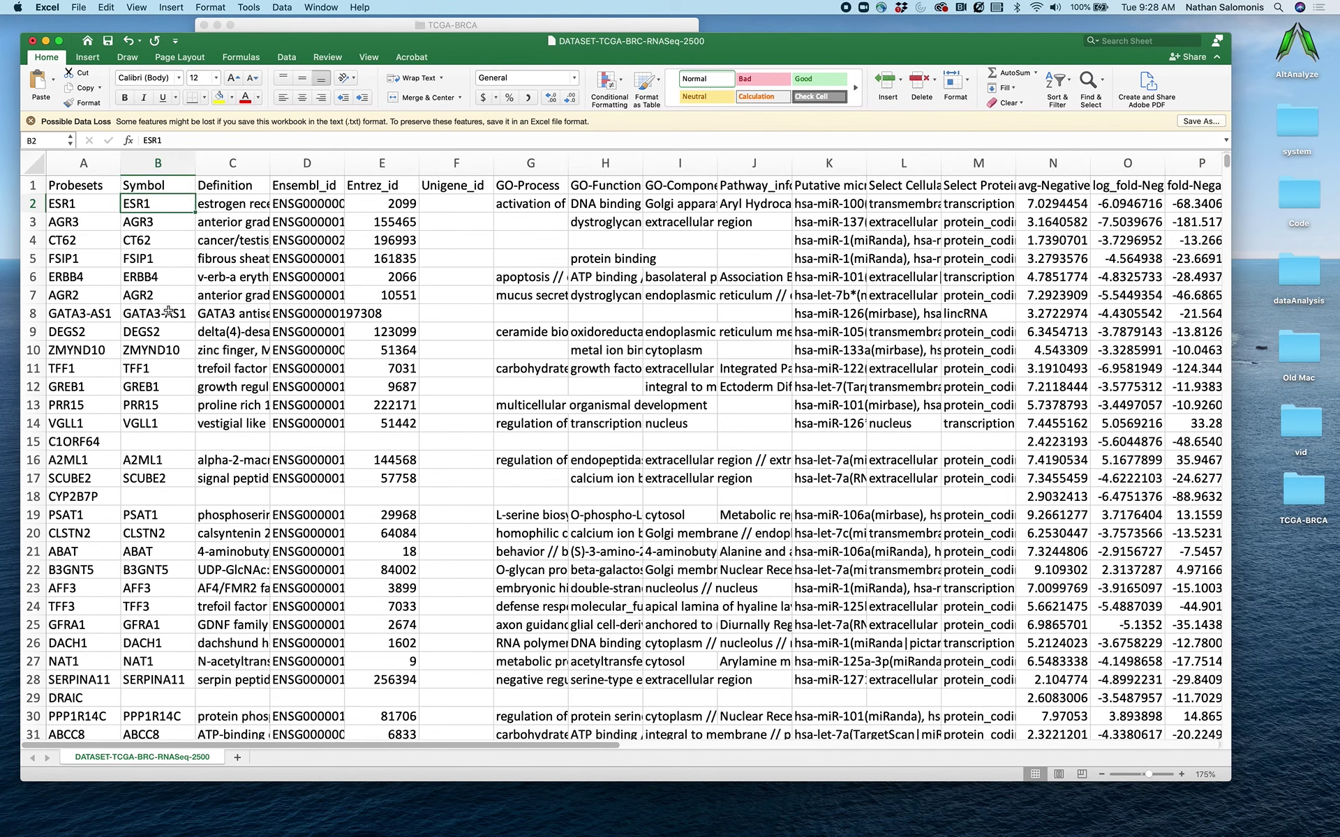
# Read ESR1's GO process, function, component and pathway annotations, marking the Estrogen Receptor Pathway:WP2881(WikiPathways) entry.
pyautogui.hscroll(3, 636, 242)
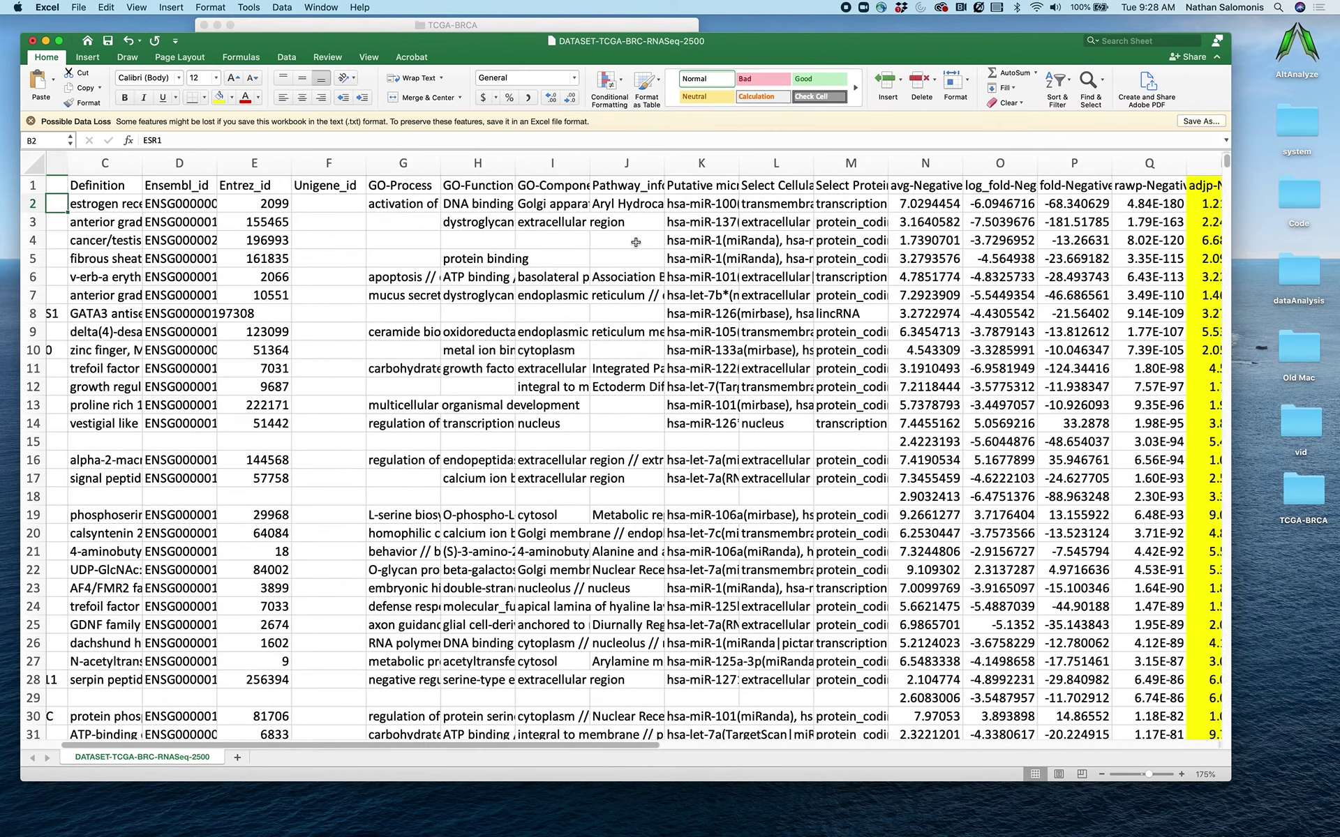
pyautogui.click(427, 202)
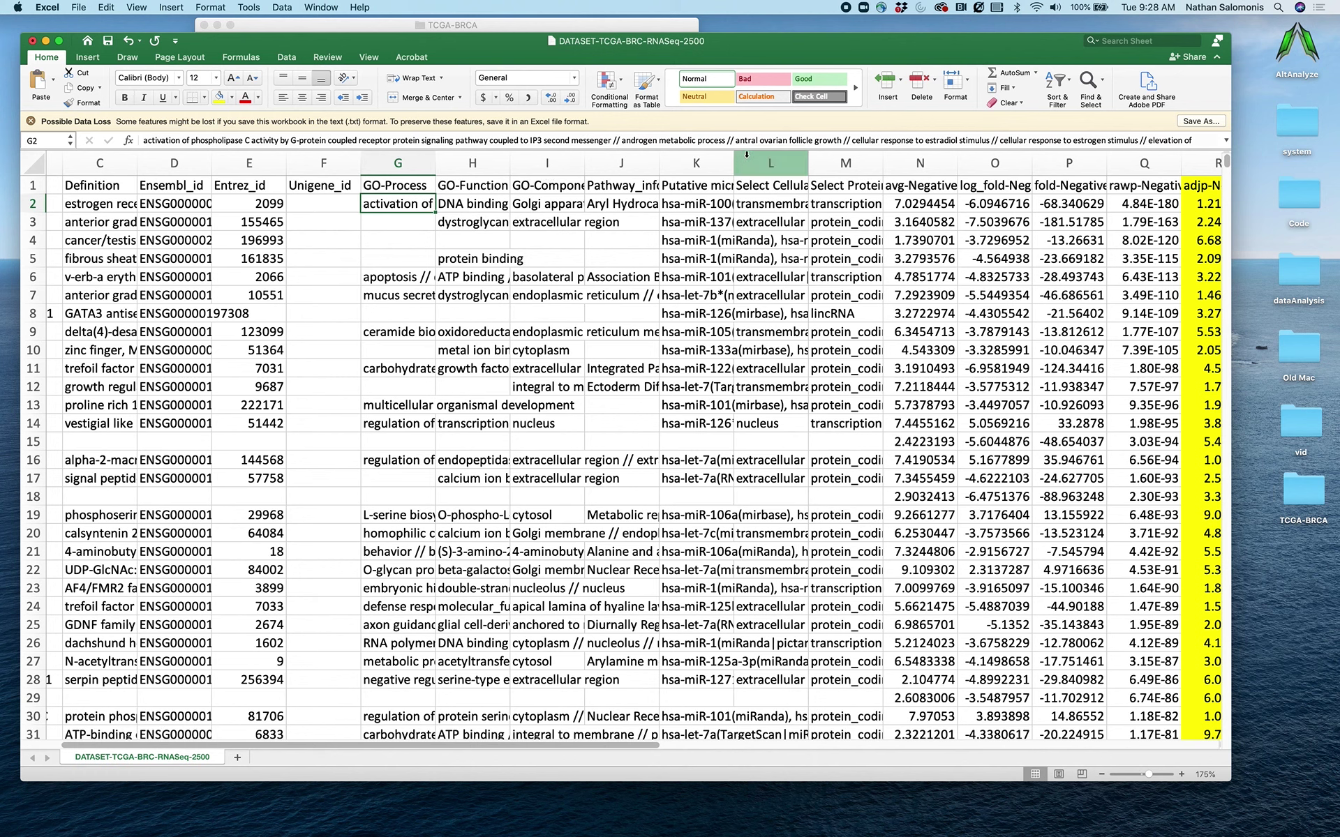
pyautogui.click(492, 201)
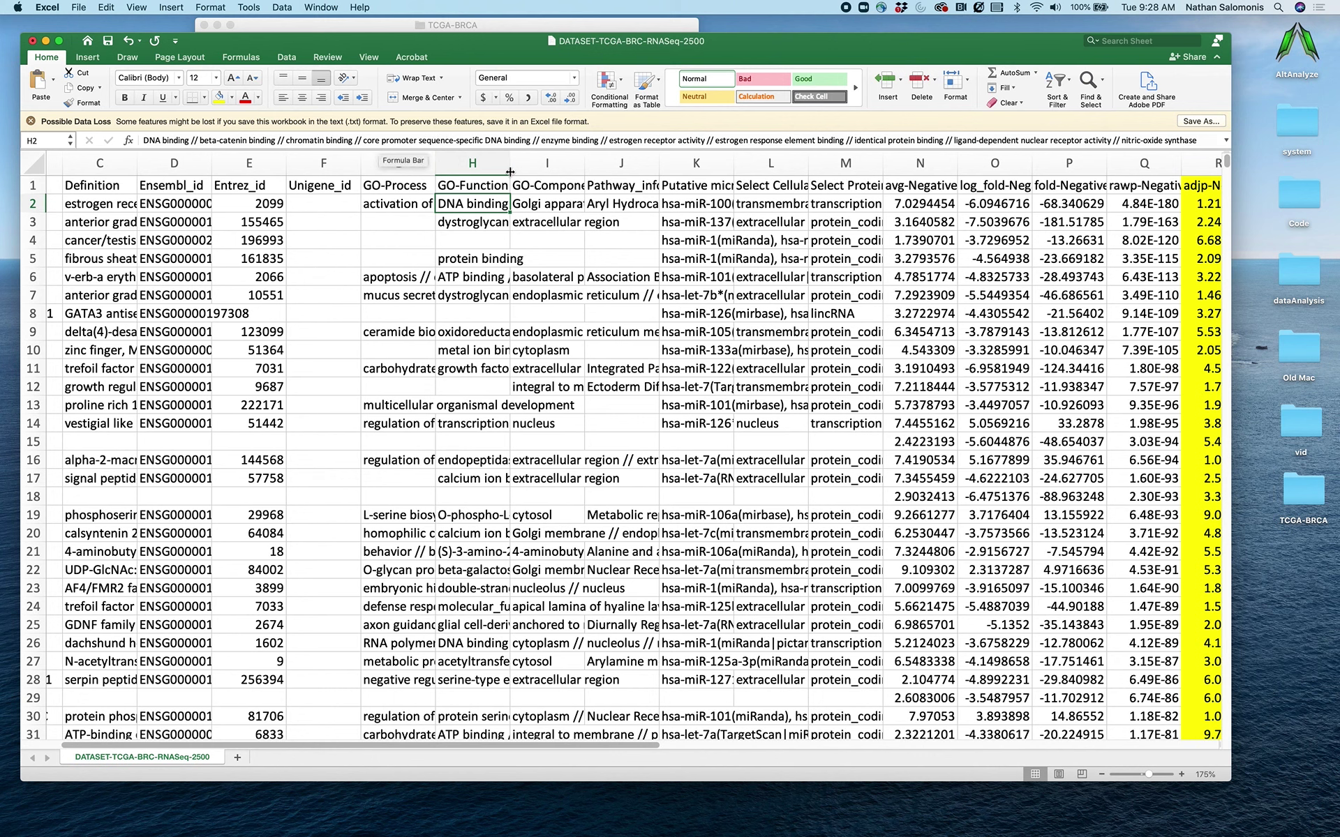
pyautogui.click(558, 205)
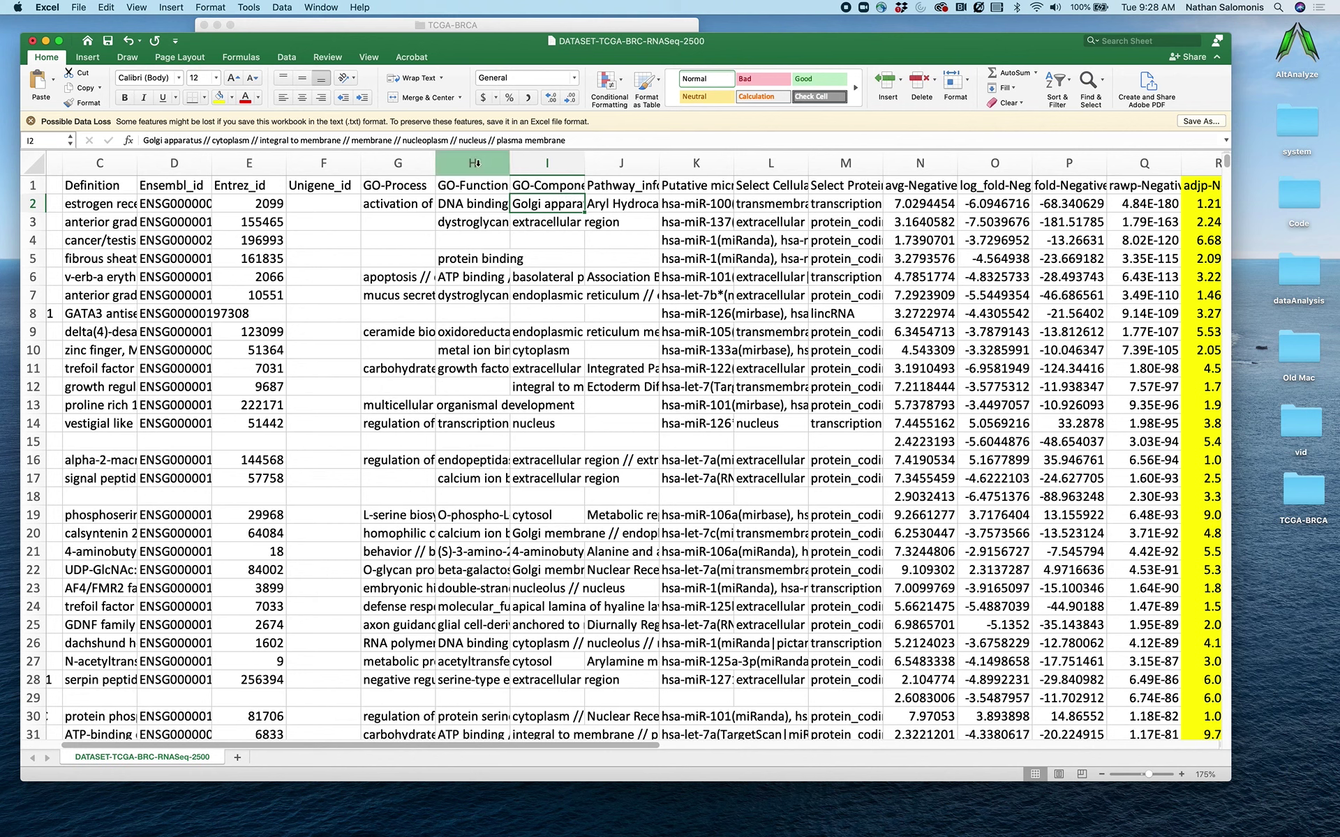
pyautogui.click(600, 203)
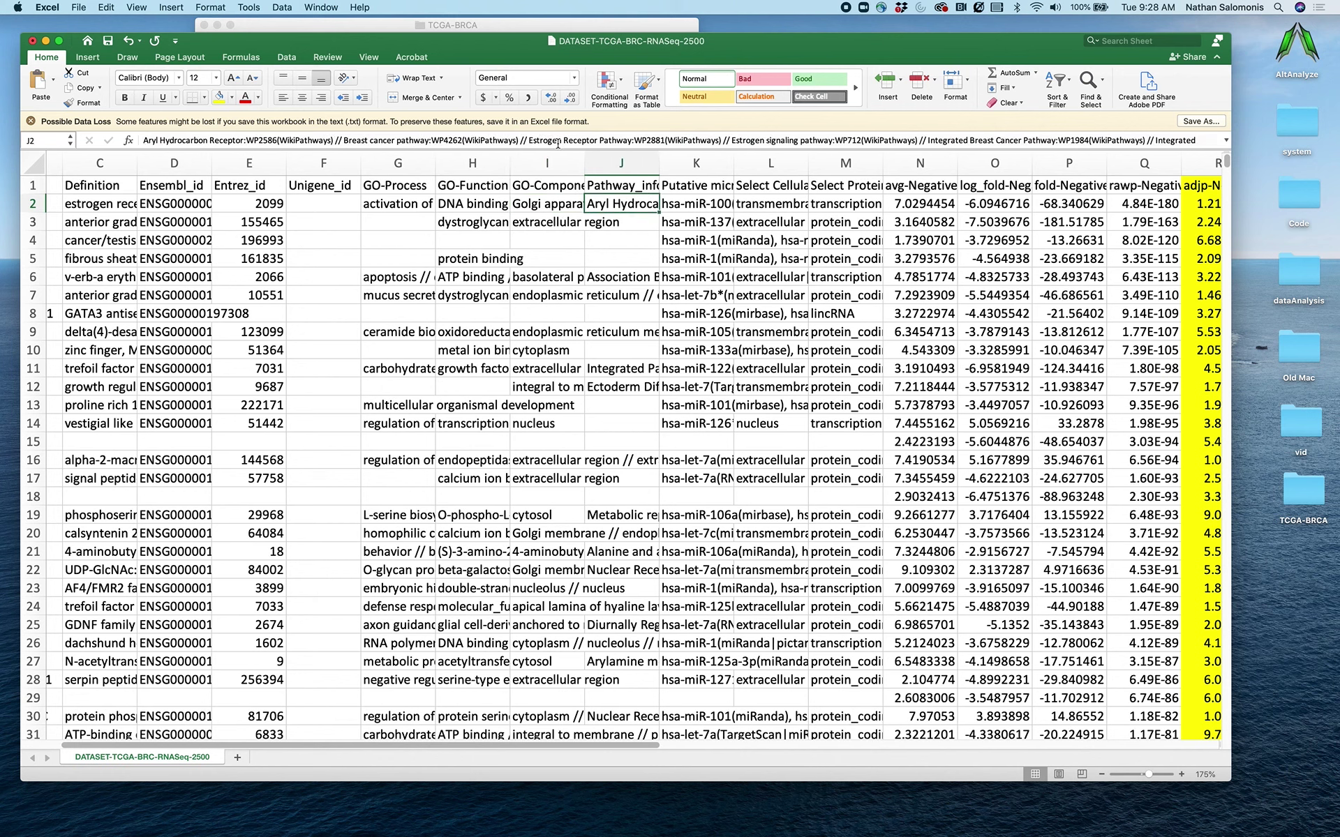
pyautogui.moveTo(529, 142); pyautogui.dragTo(721, 143)
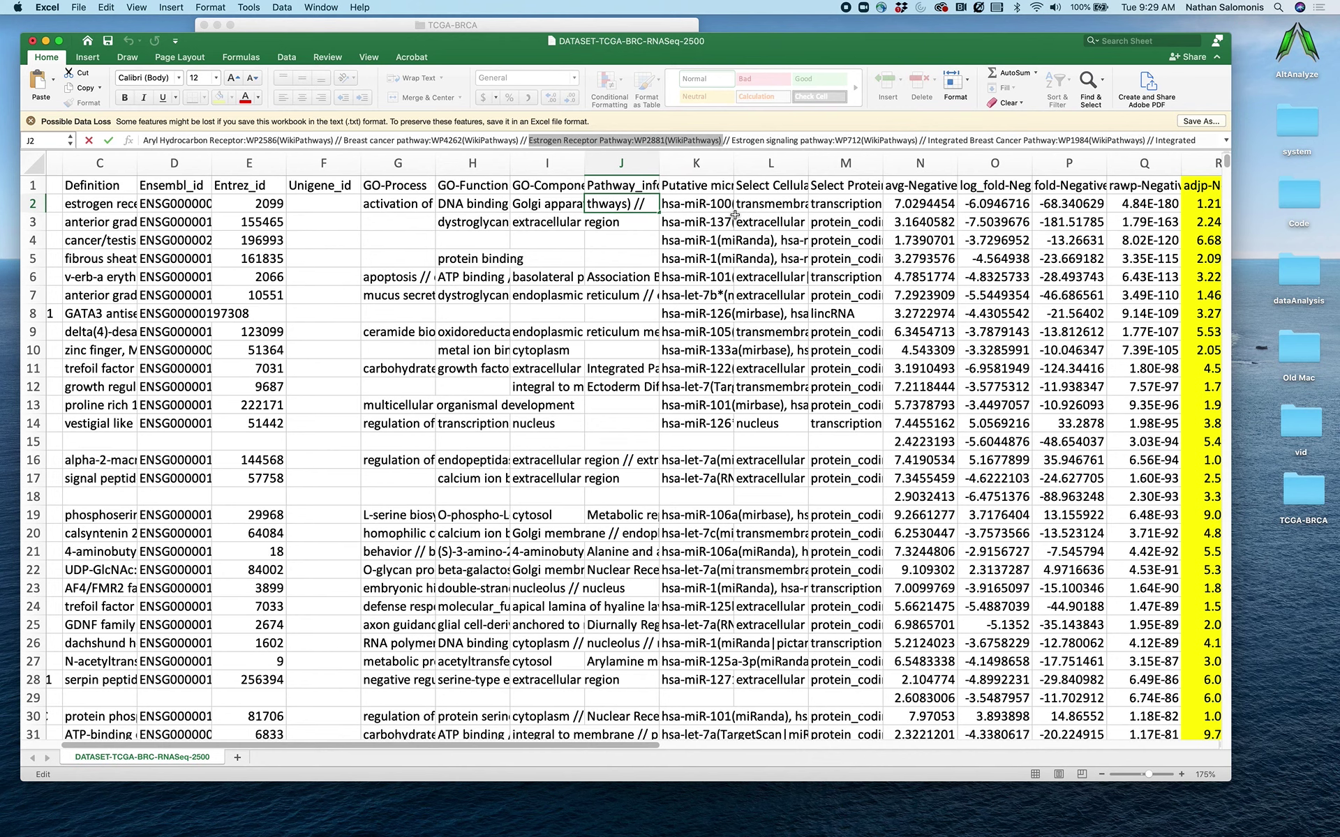
# Widen the Select Protein Classes and Select Cellular Compartments columns and select ESR1's cellular compartment entry.
pyautogui.hscroll(6, 735, 214)
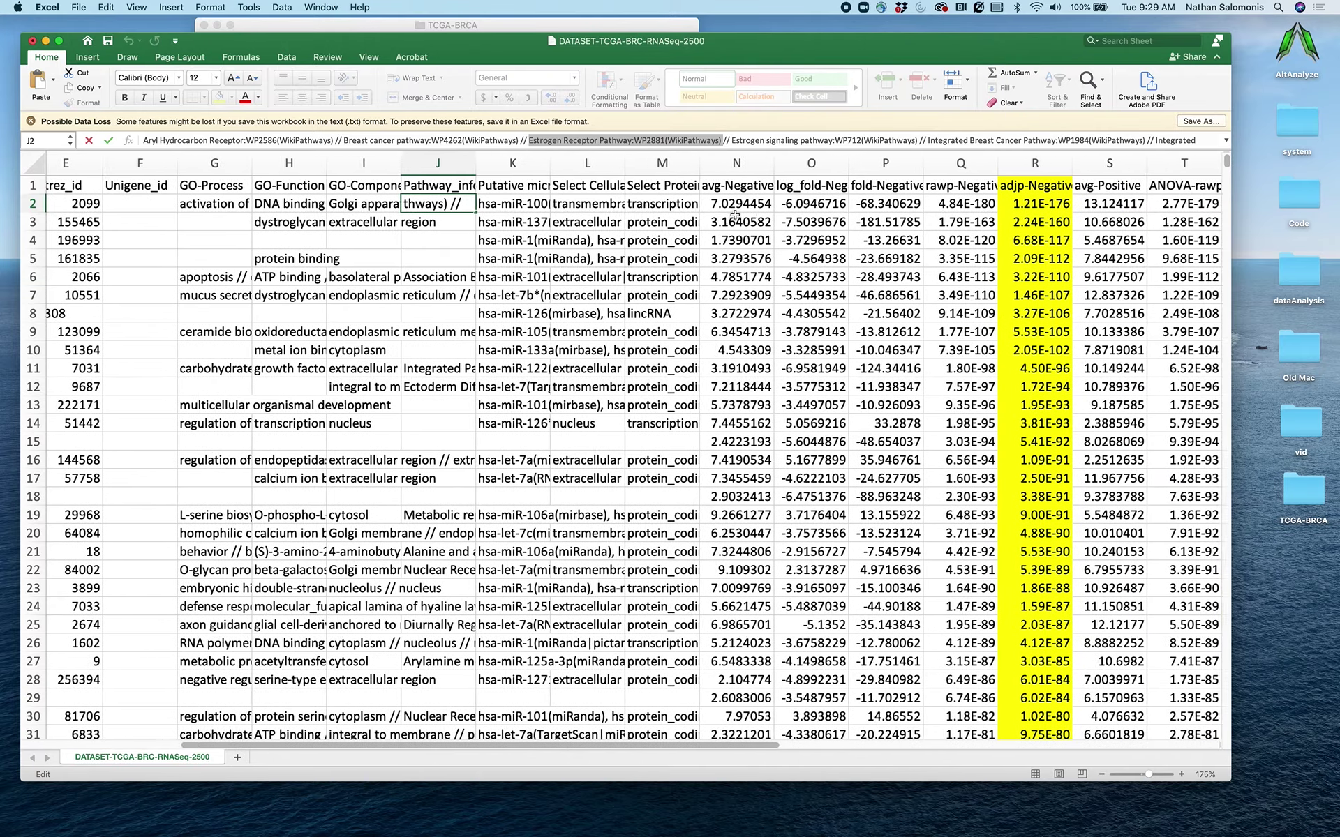
pyautogui.hscroll(1, 734, 215)
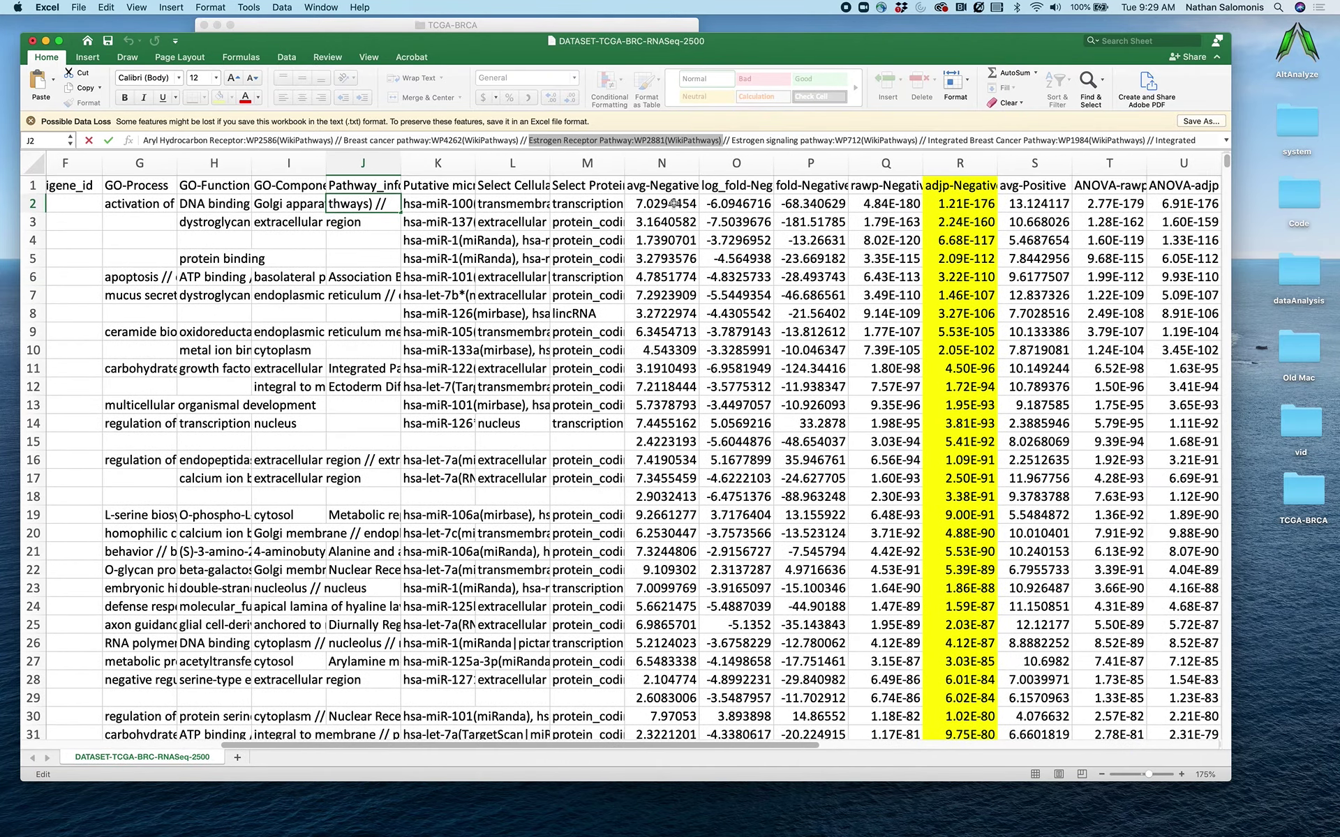
pyautogui.click(617, 185)
pyautogui.moveTo(626, 162); pyautogui.dragTo(691, 162)
pyautogui.moveTo(552, 160); pyautogui.dragTo(631, 160)
pyautogui.click(564, 203)
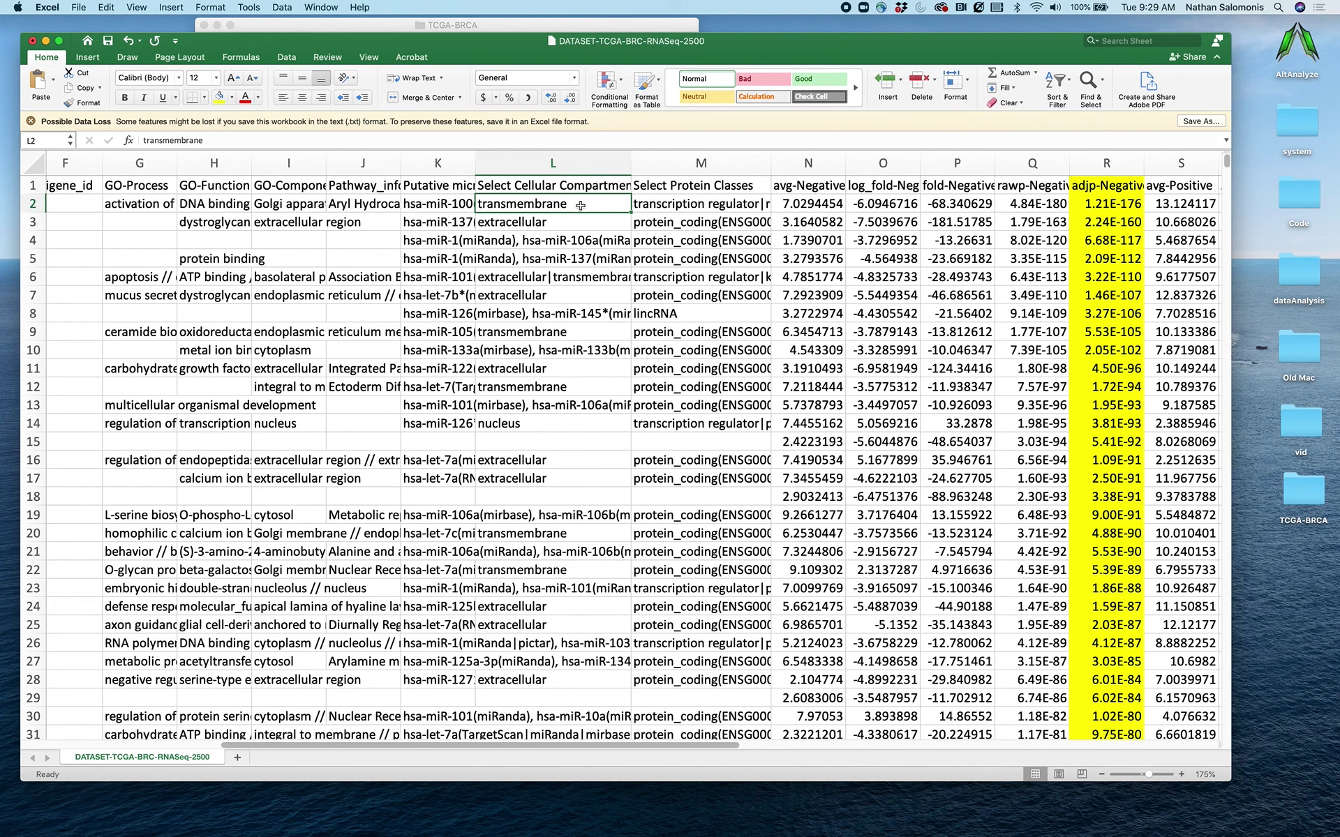
# Inspect ESR1's putative microRNA entry and protein classes, widening the Select Protein Classes column further.
pyautogui.click(462, 202)
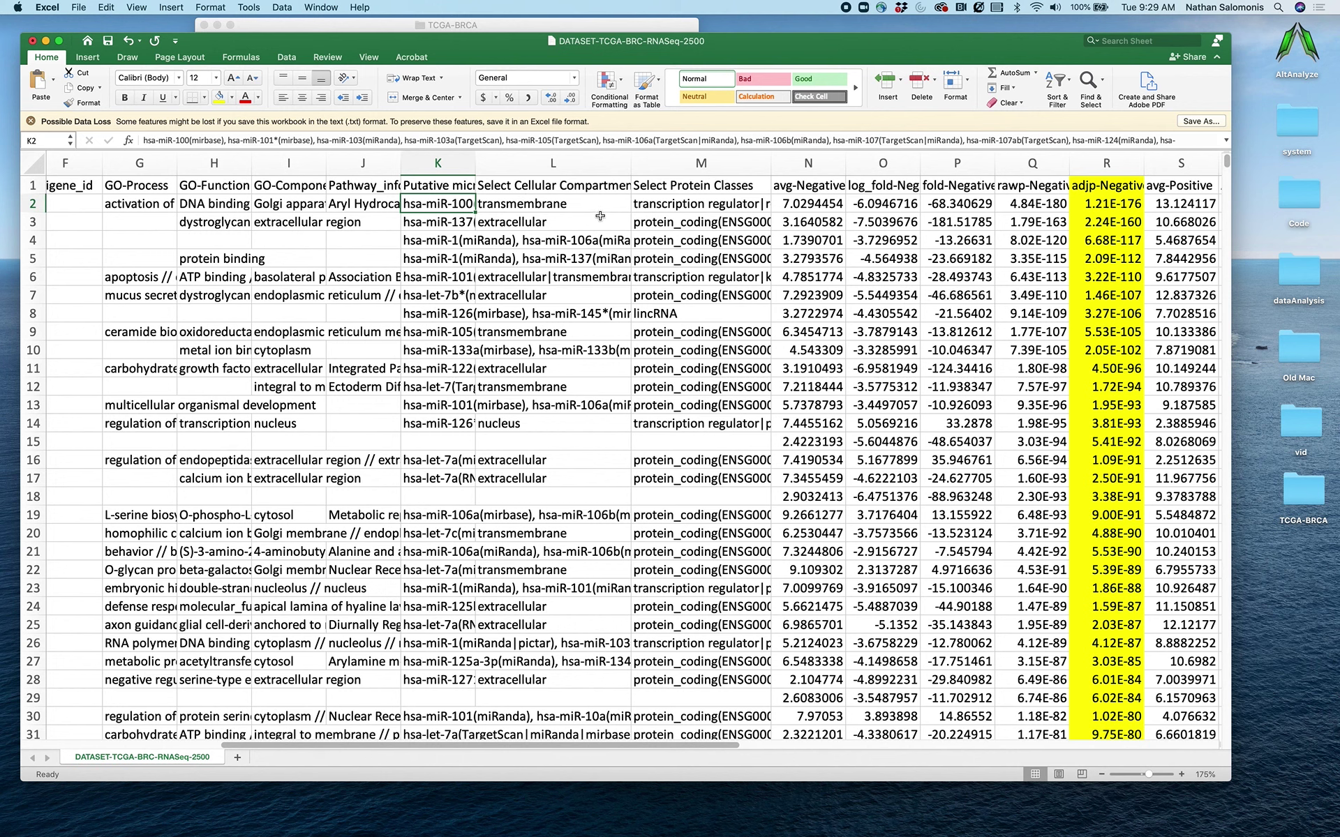
pyautogui.click(656, 211)
pyautogui.moveTo(770, 167); pyautogui.dragTo(936, 164)
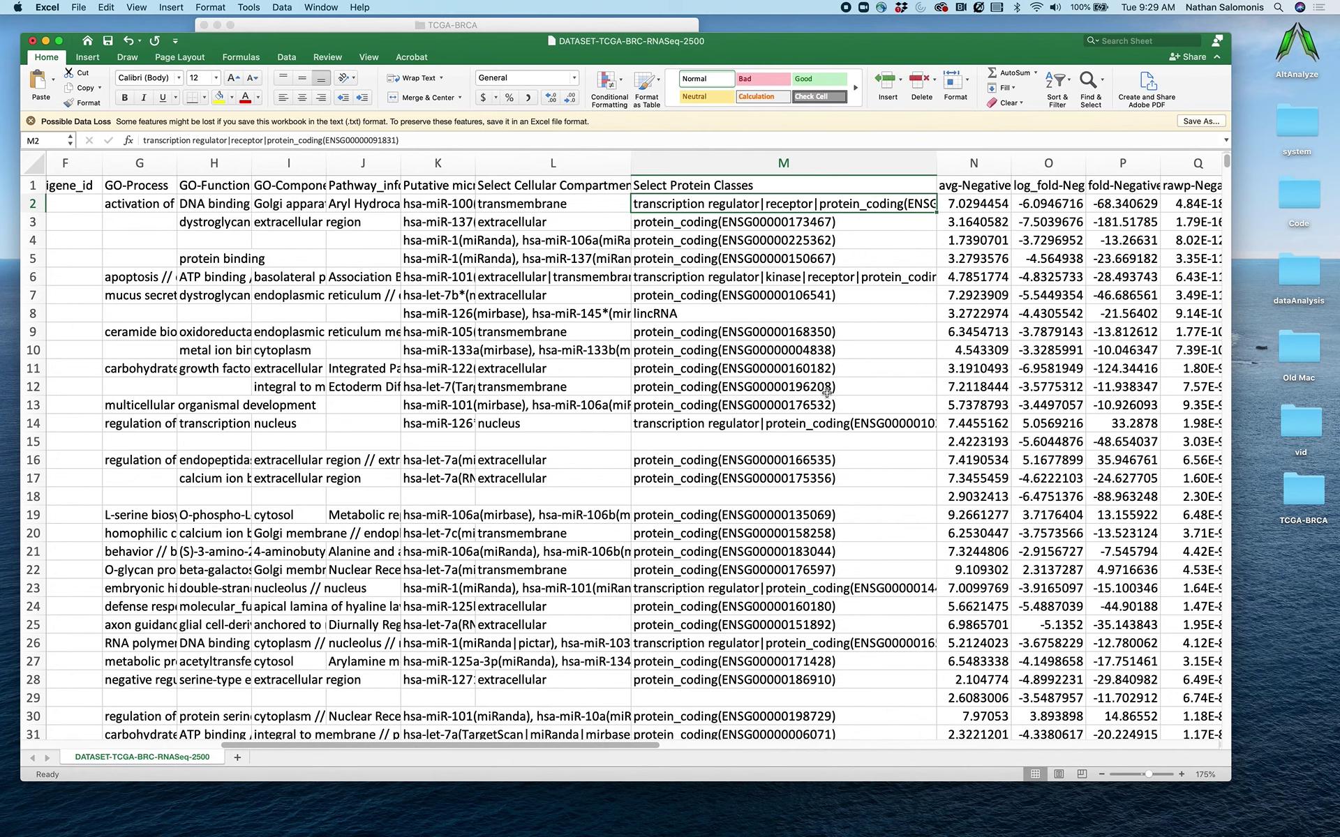
# Review ESR1's average expression in the Negative and Positive groups and its raw p-value.
pyautogui.hscroll(5, 827, 392)
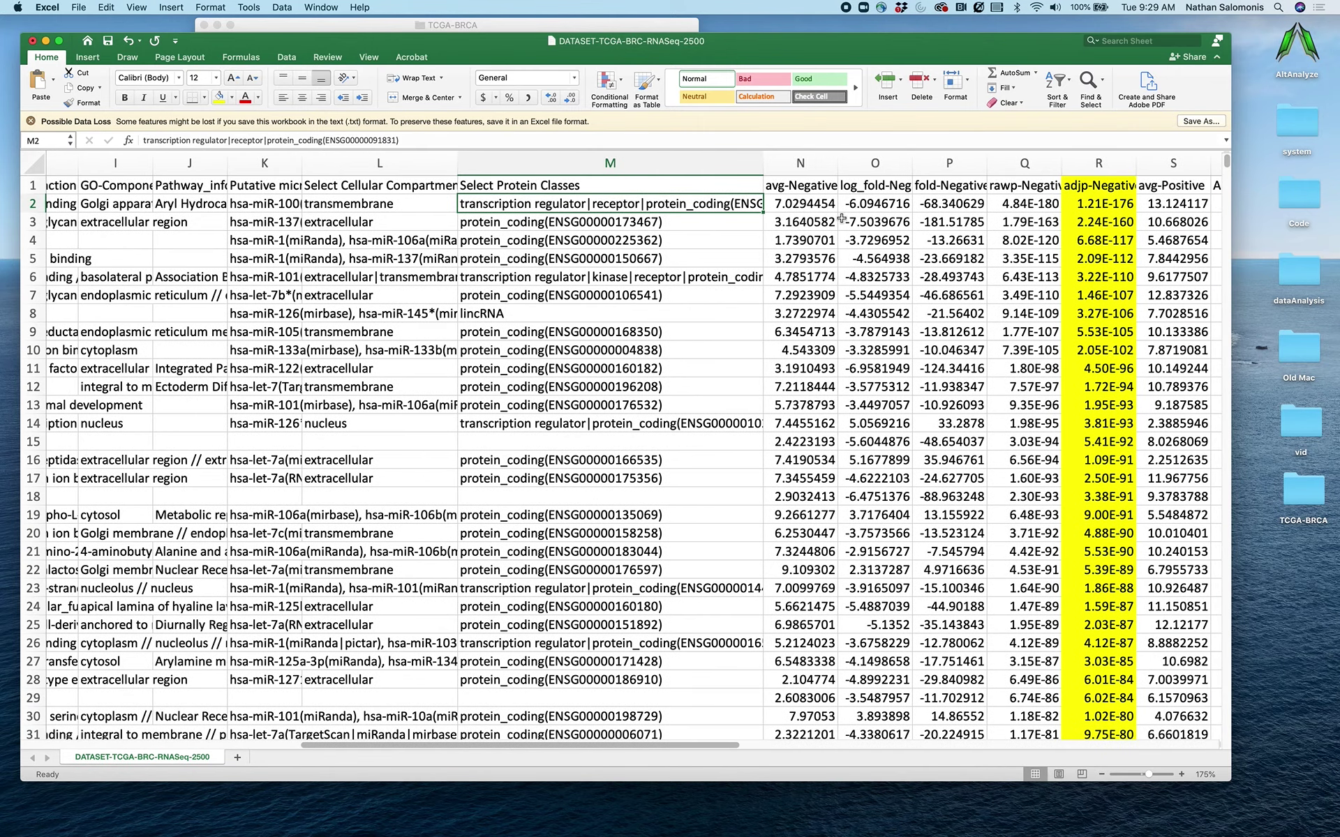
pyautogui.click(808, 206)
pyautogui.hscroll(2, 1019, 203)
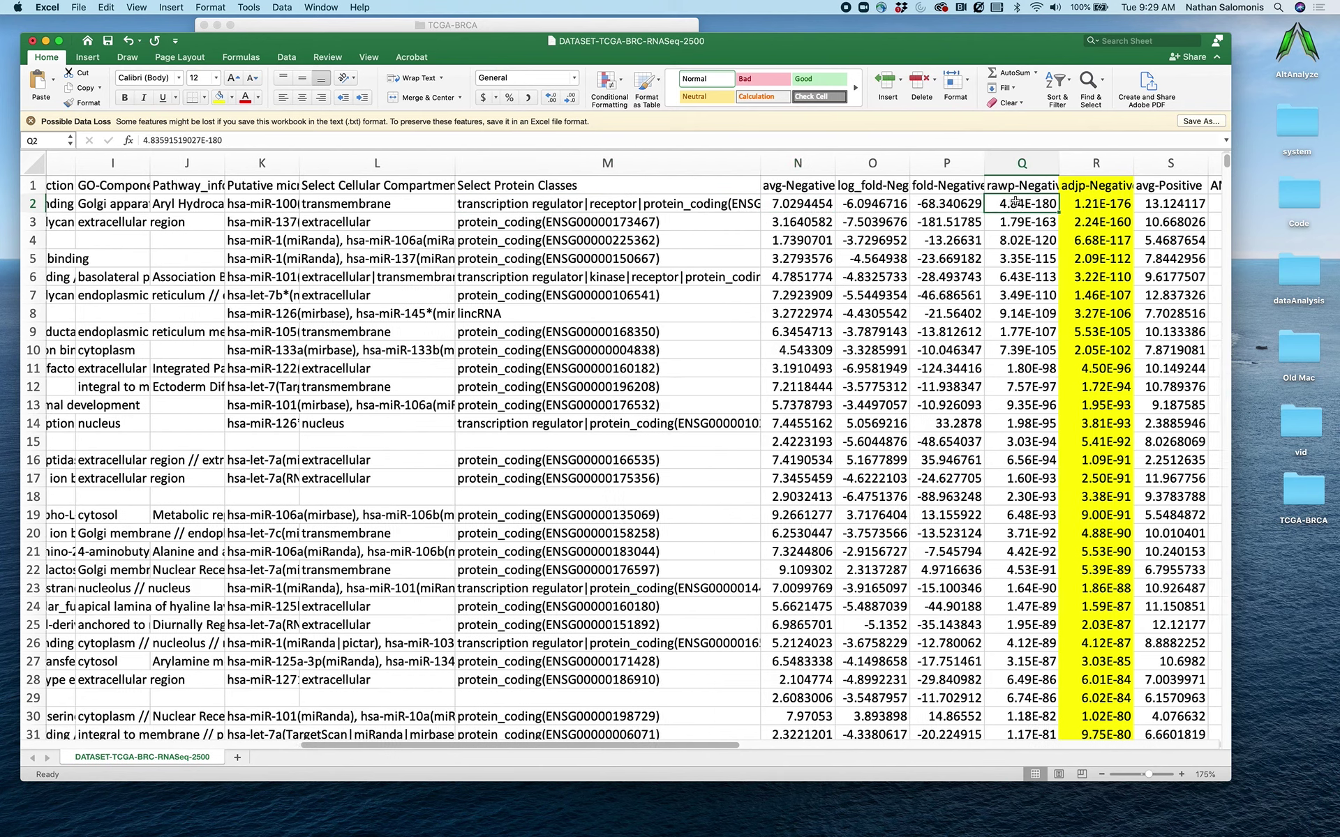
pyautogui.click(1085, 203)
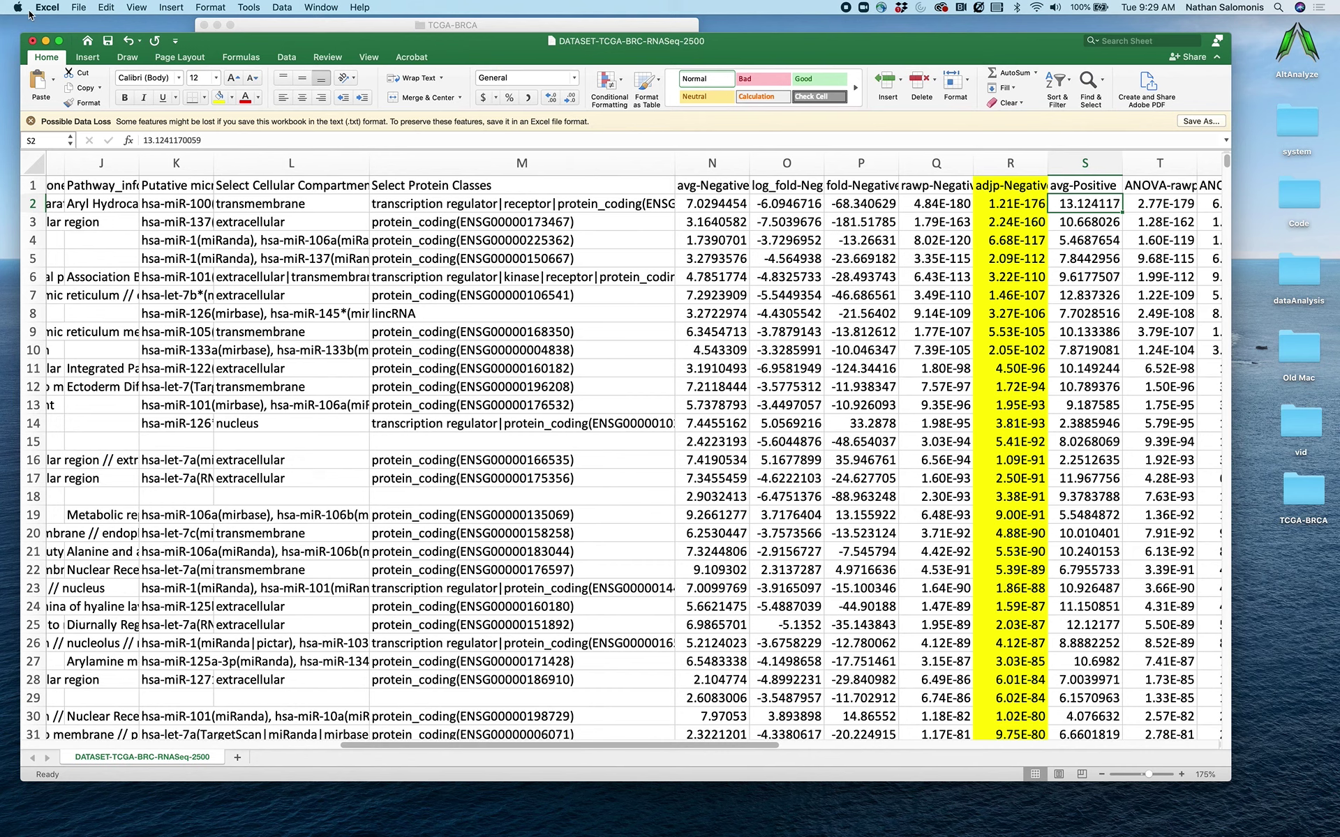
# Close the workbook without saving, return to the TCGA-BRCA folder in Finder and expand GO-Elite.
pyautogui.click(32, 41)
pyautogui.click(597, 127)
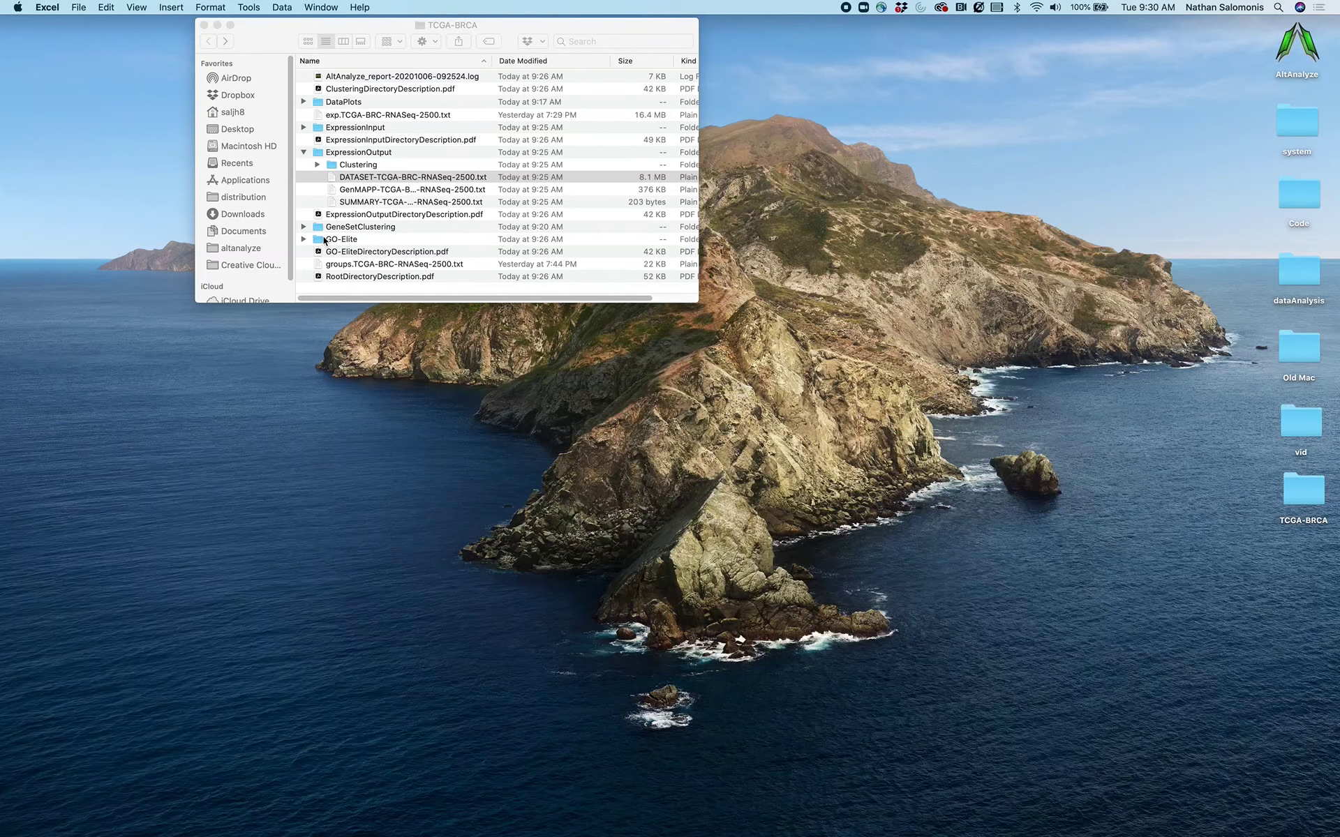
pyautogui.click(304, 240)
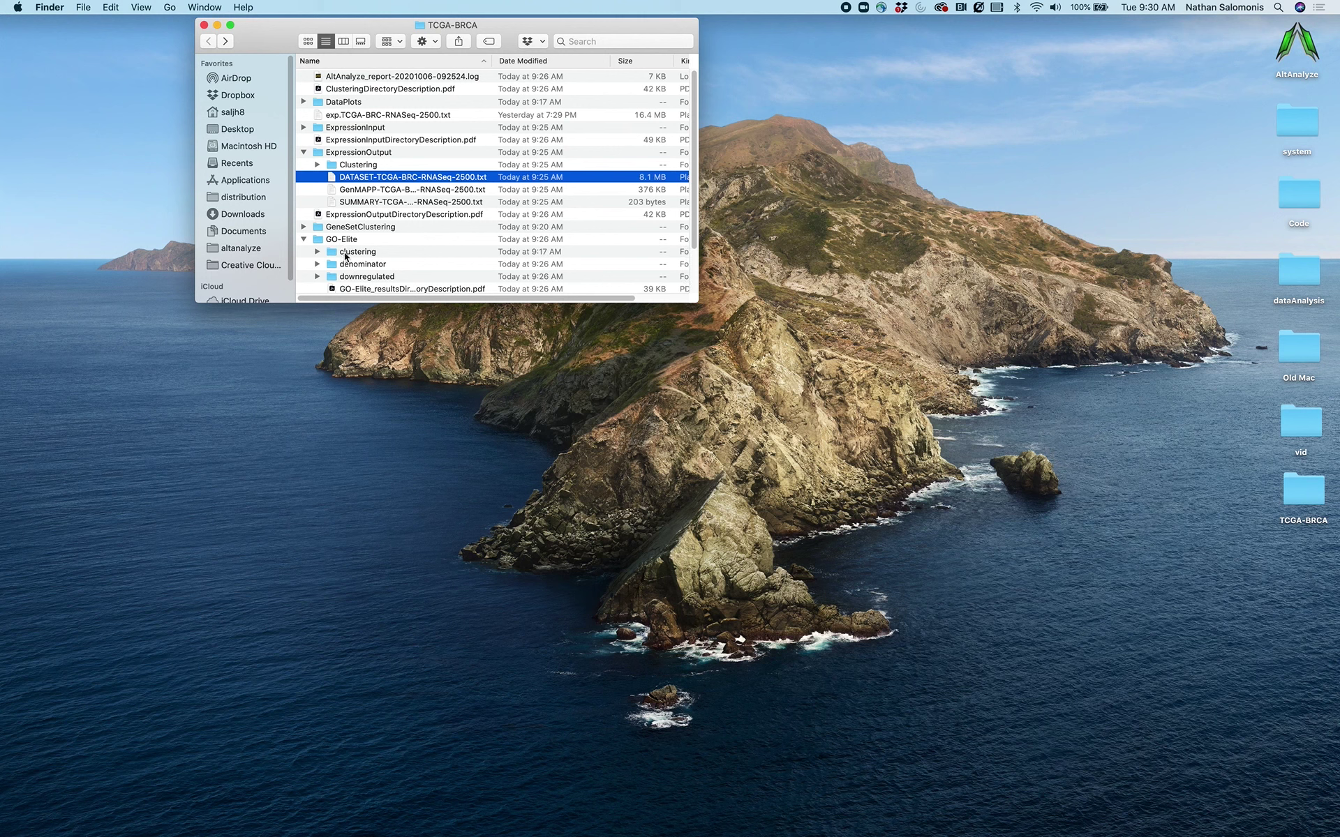
pyautogui.scroll(-2, 359, 243)
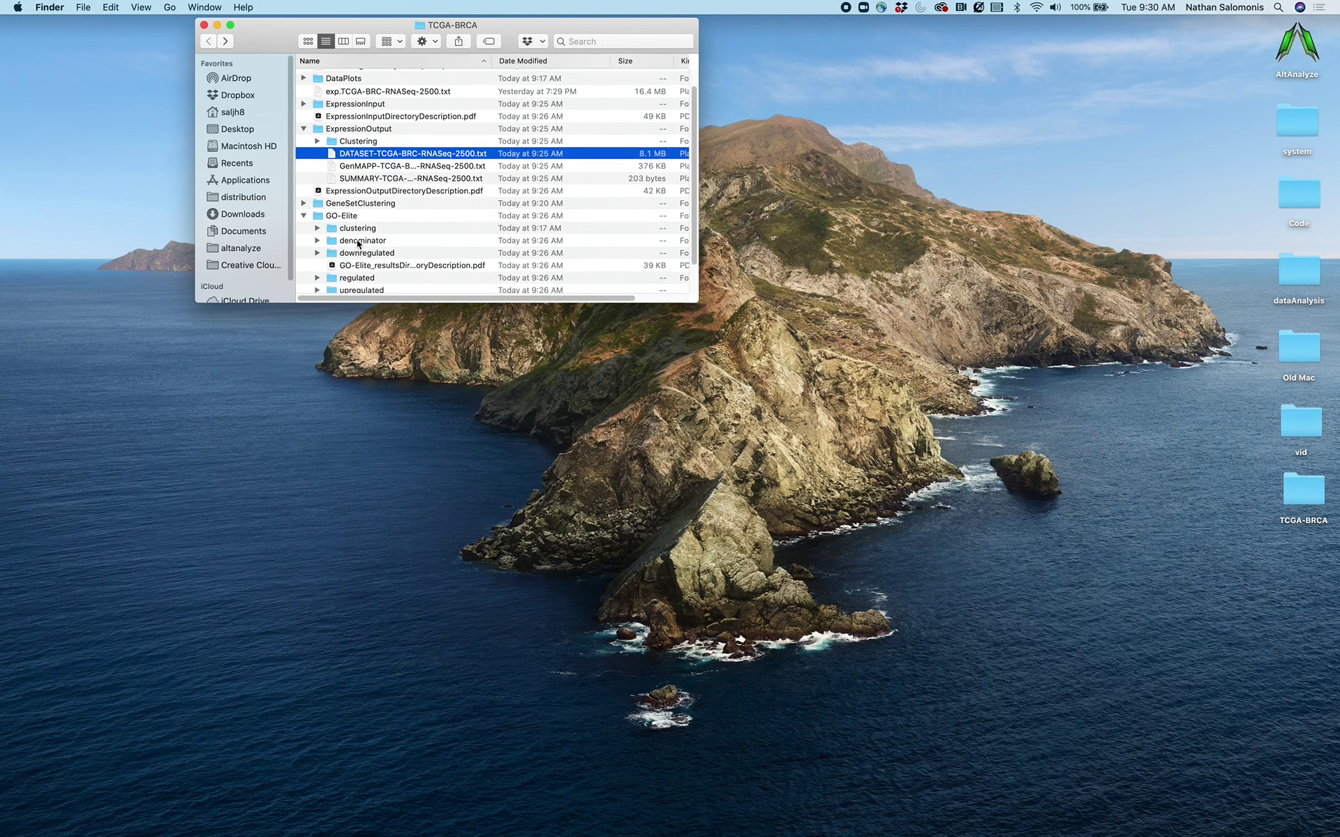
pyautogui.scroll(-1, 359, 242)
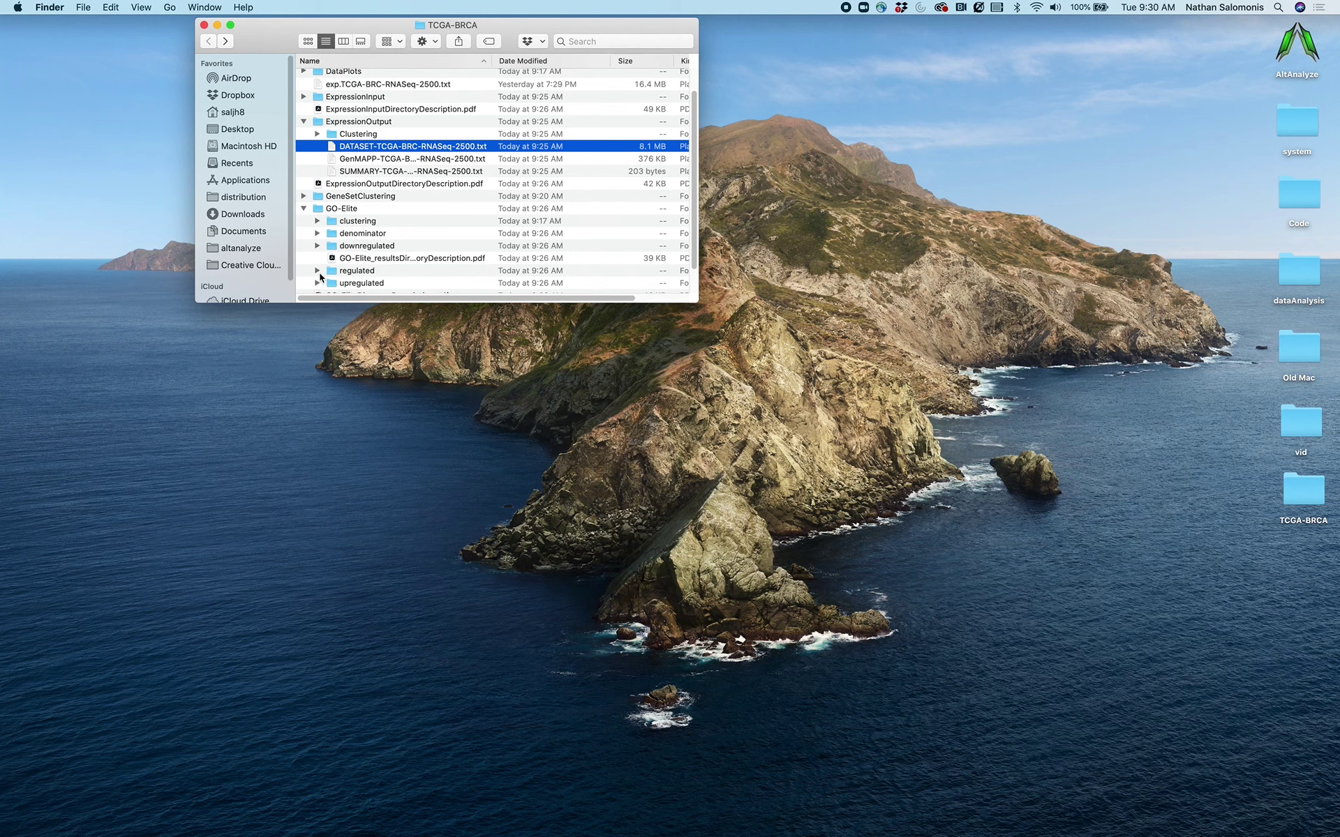
# Expand the regulated folder and its networks subfolder, and open the Negative_vs_Positive interactions_direct PDF in Acrobat.
pyautogui.click(318, 271)
pyautogui.scroll(-5, 362, 241)
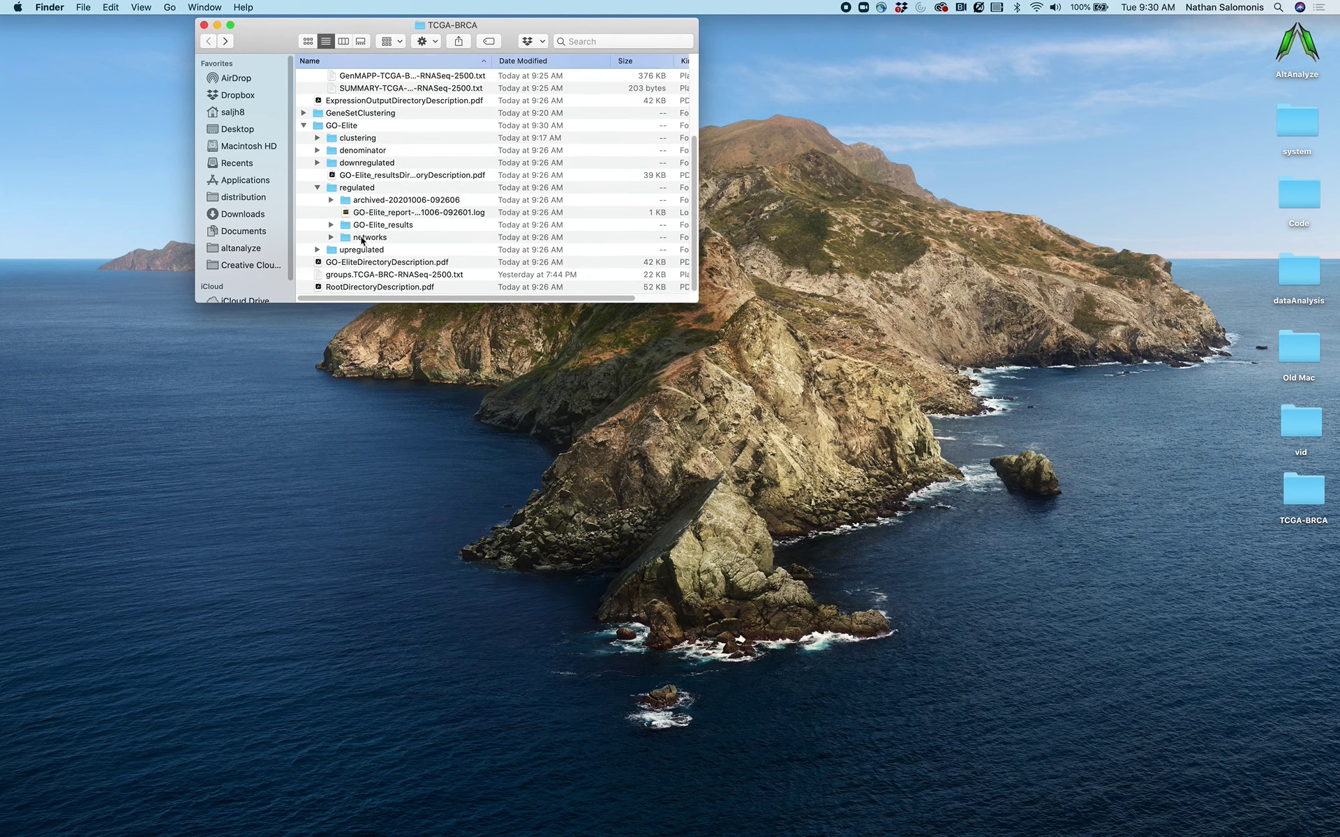
pyautogui.click(331, 237)
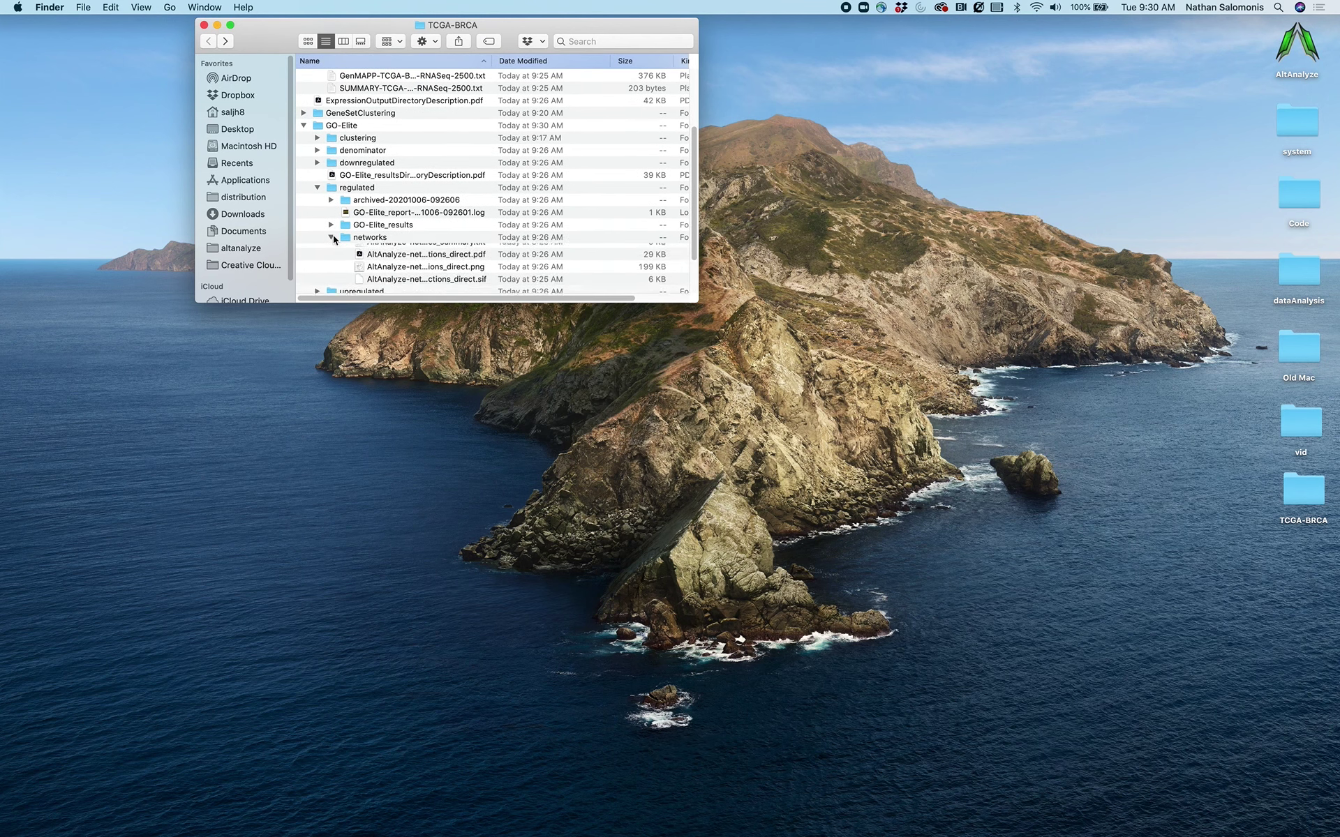
pyautogui.doubleClick(366, 262)
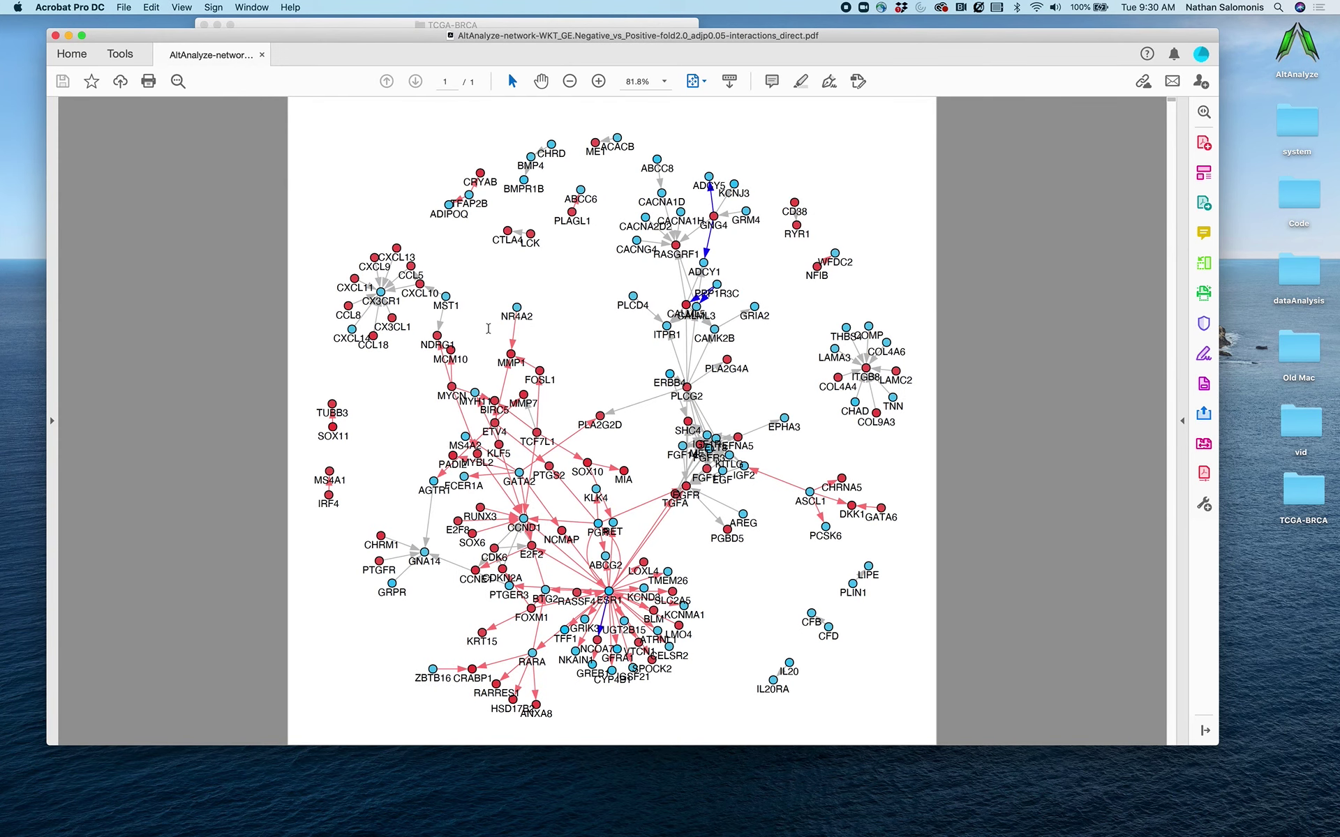